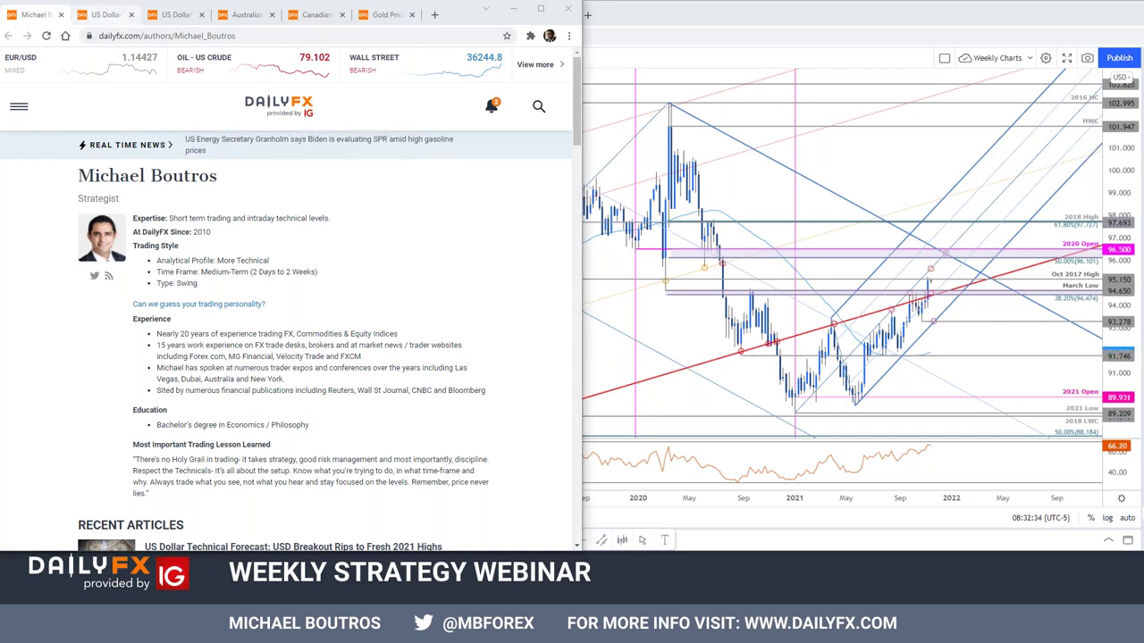
Open the US Dollar Technical Forecast article, highlight the 11/14 date in its address and enlarge its DXY weekly chart.
click(106, 15)
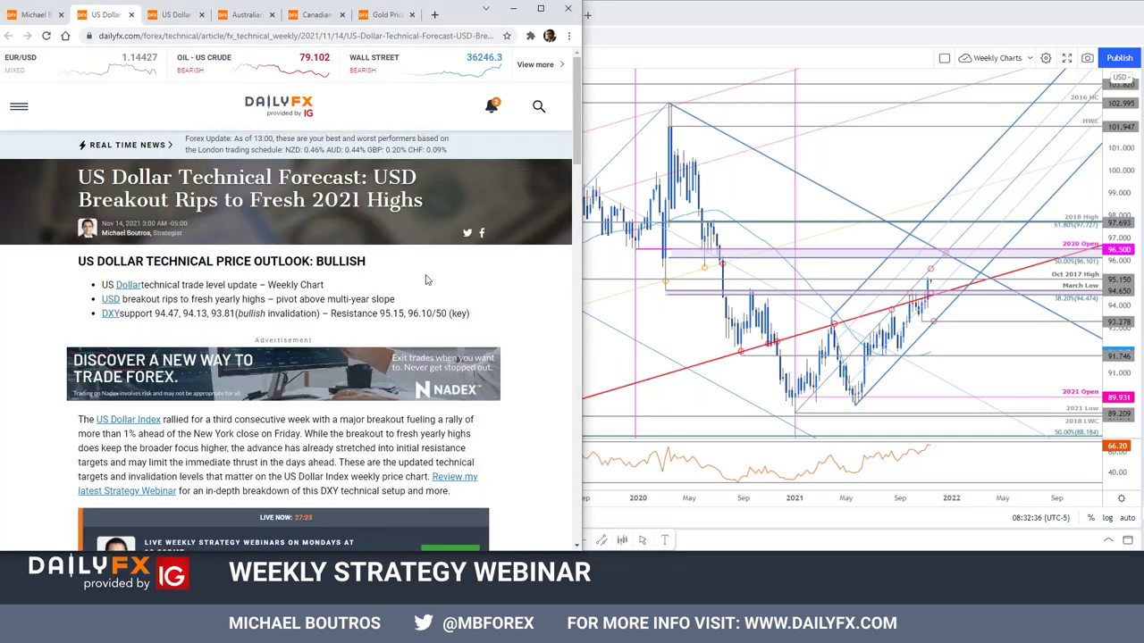
scroll(512, 404, down, 2)
scroll(523, 387, down, 2)
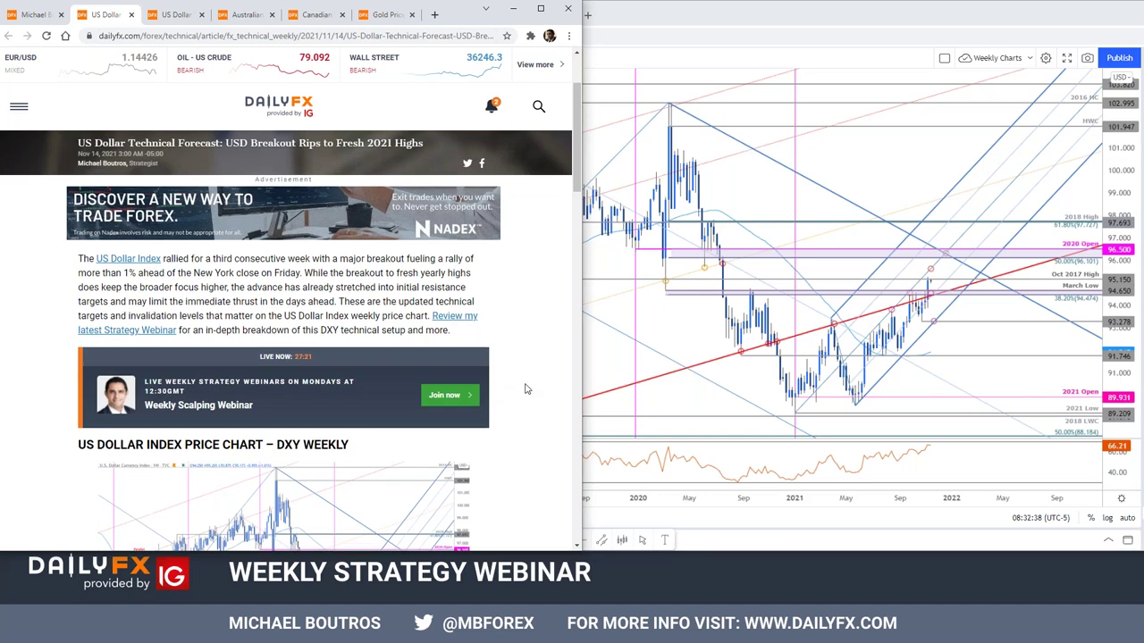
click(348, 36)
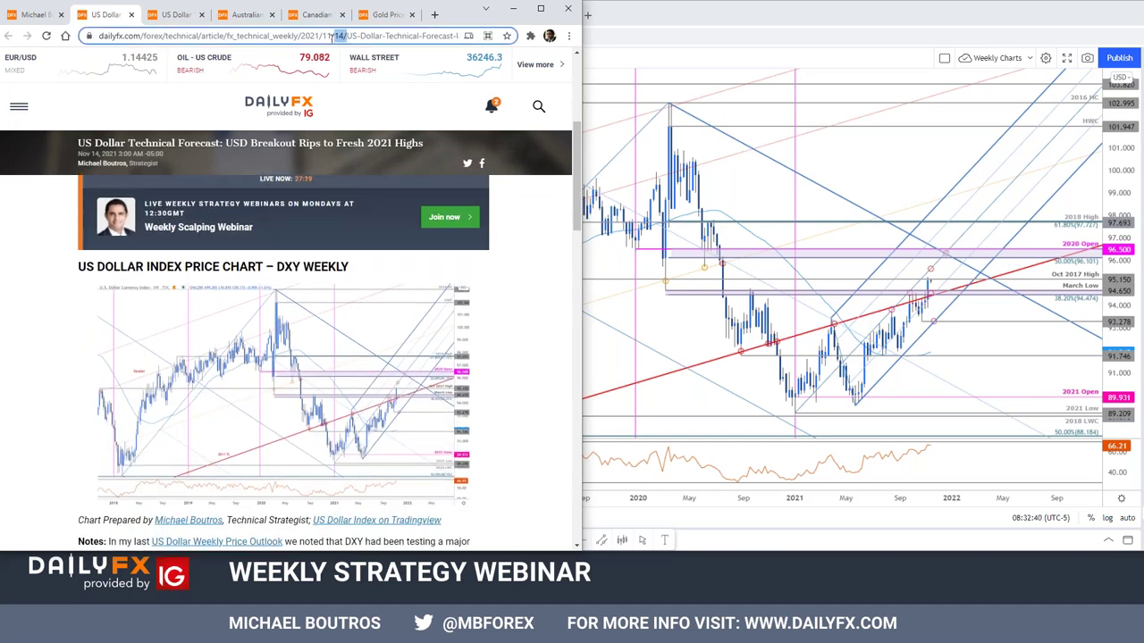
drag(369, 36, 393, 35)
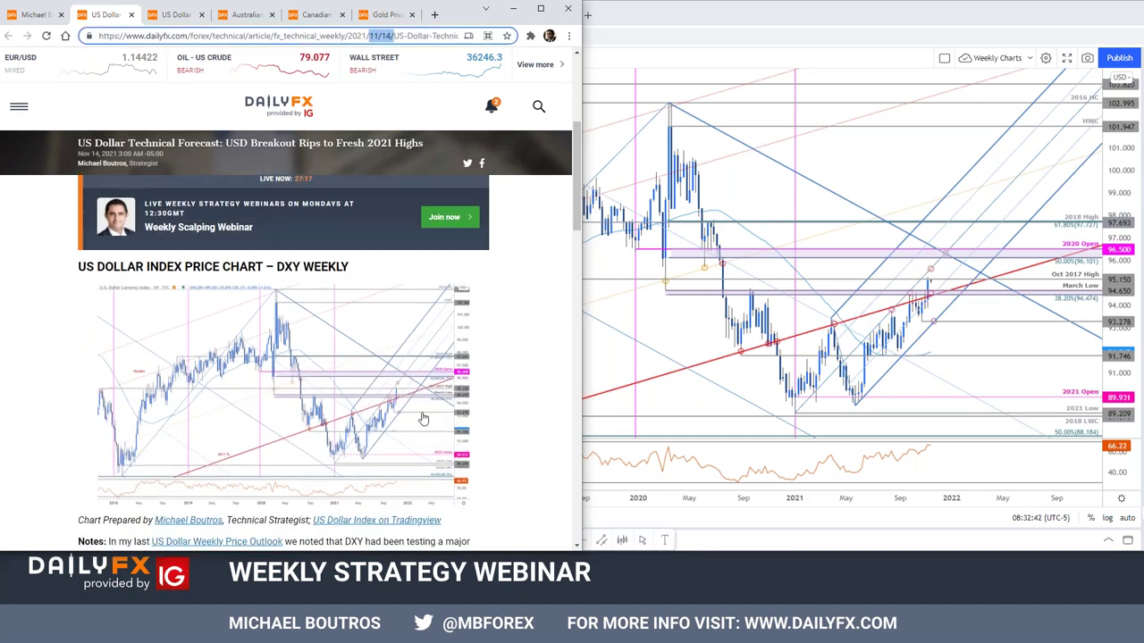
click(417, 443)
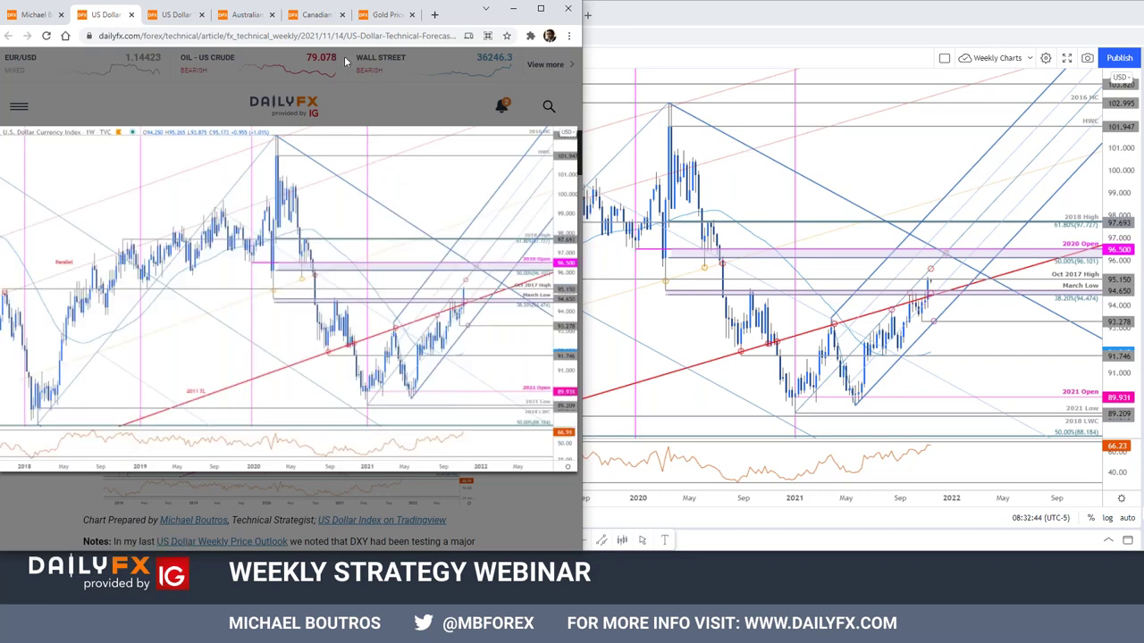
Enlarge the DXY weekly chart in the November 4 US Dollar forecast, close that article and return to the November 14 chart.
click(173, 15)
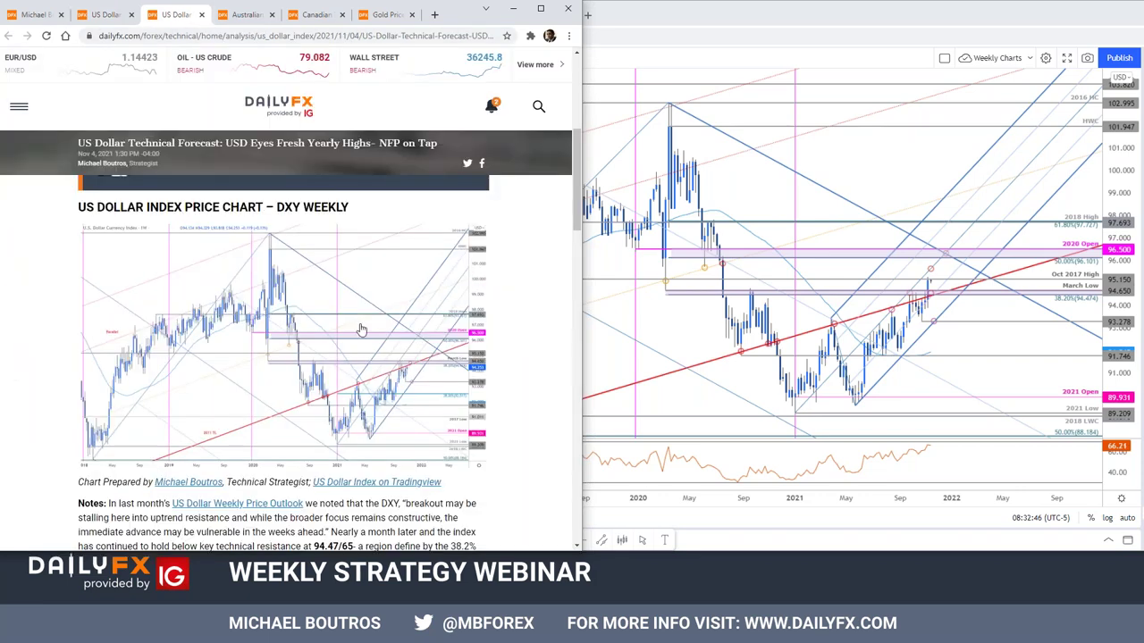
click(419, 397)
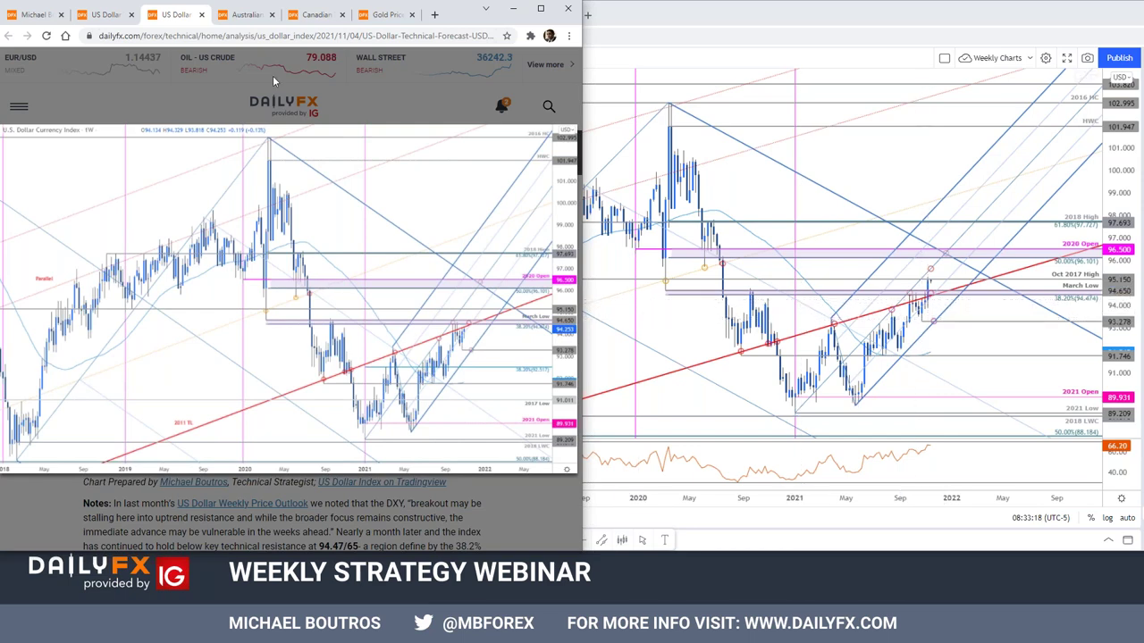
click(202, 15)
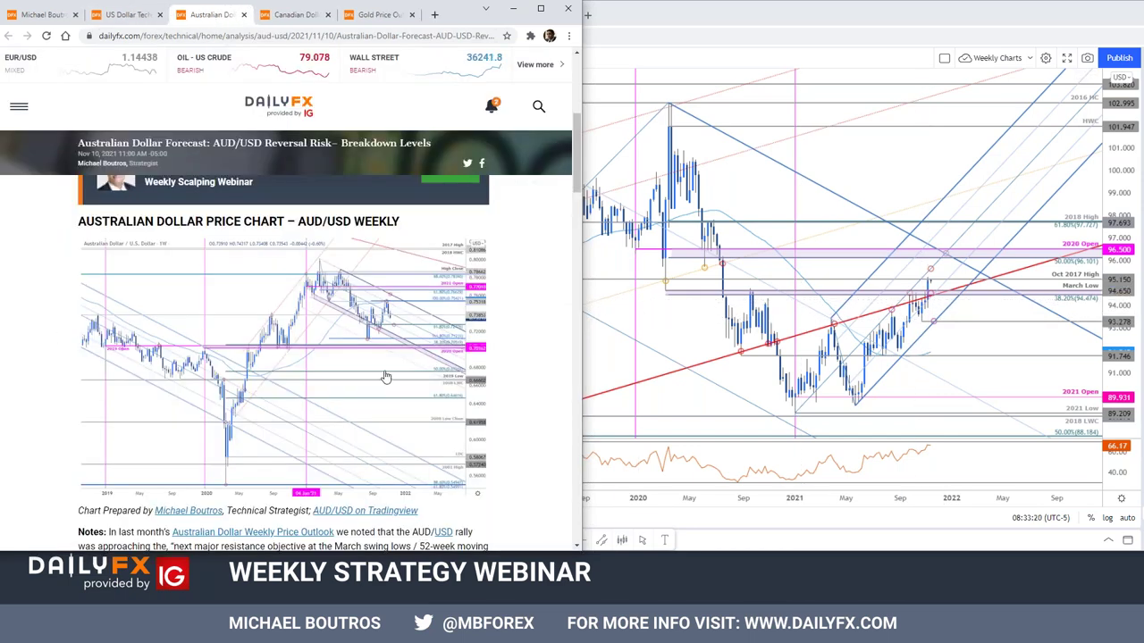
key(ctrl+shift+Tab)
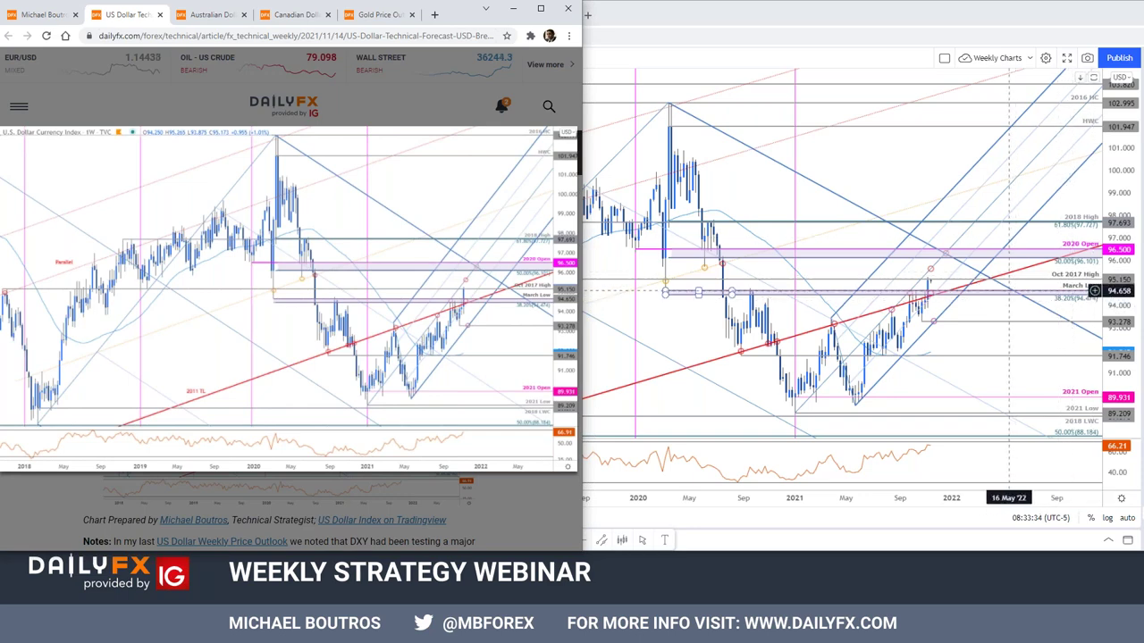
Bring the weekly DXY chart to the front, turn on automatic price scaling and examine the 2011 trendline across its history.
click(952, 176)
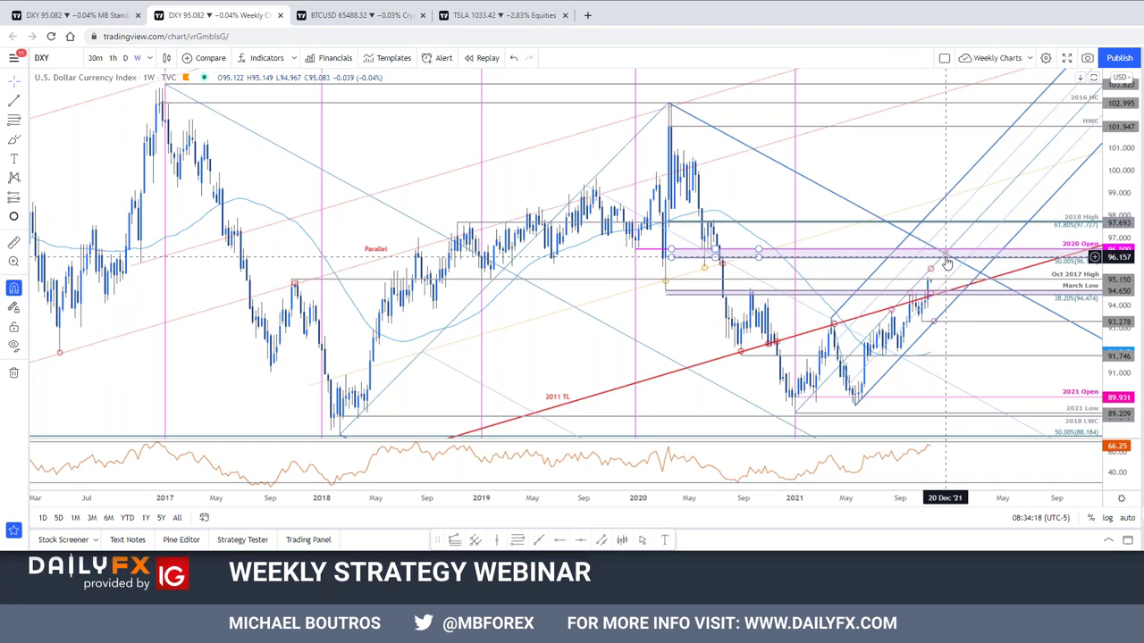
drag(947, 262, 949, 292)
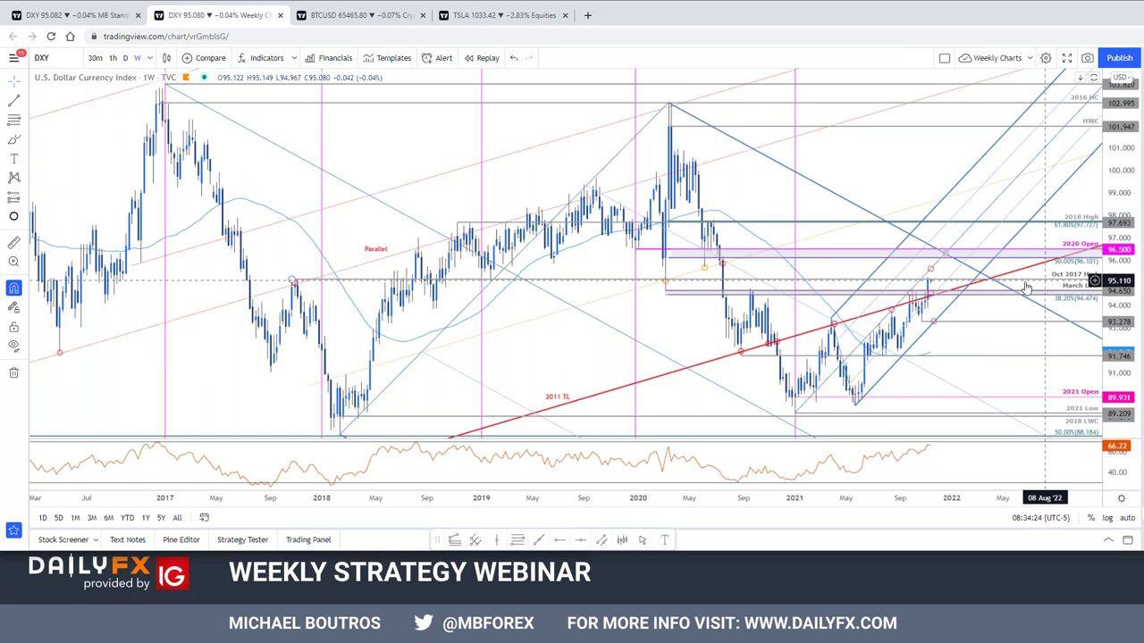
click(1126, 519)
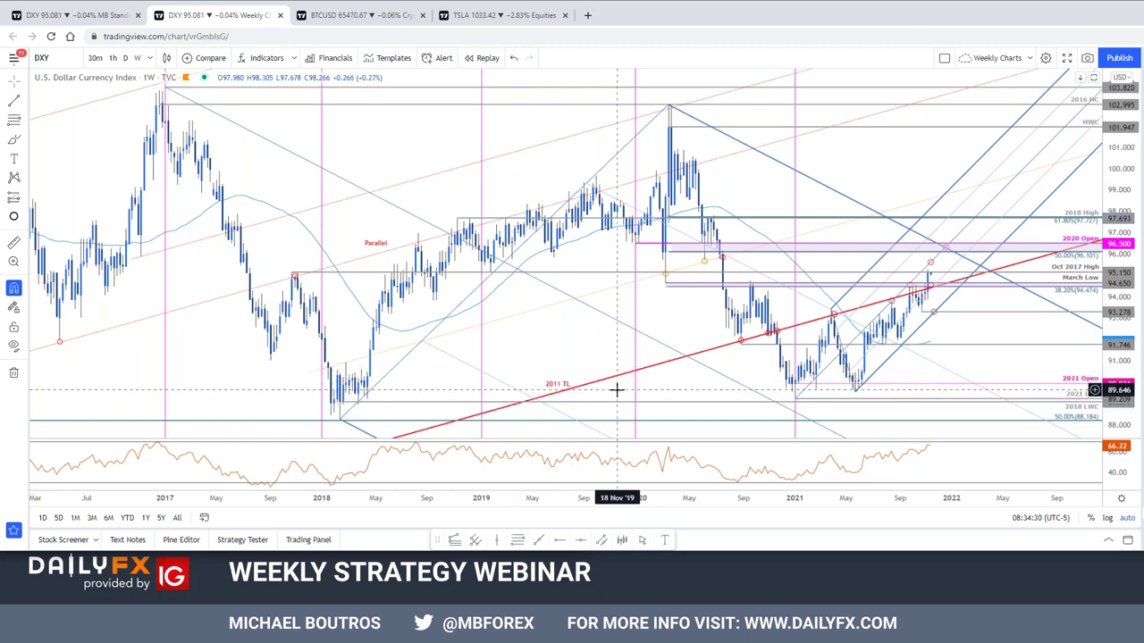
scroll(616, 389, down, 5)
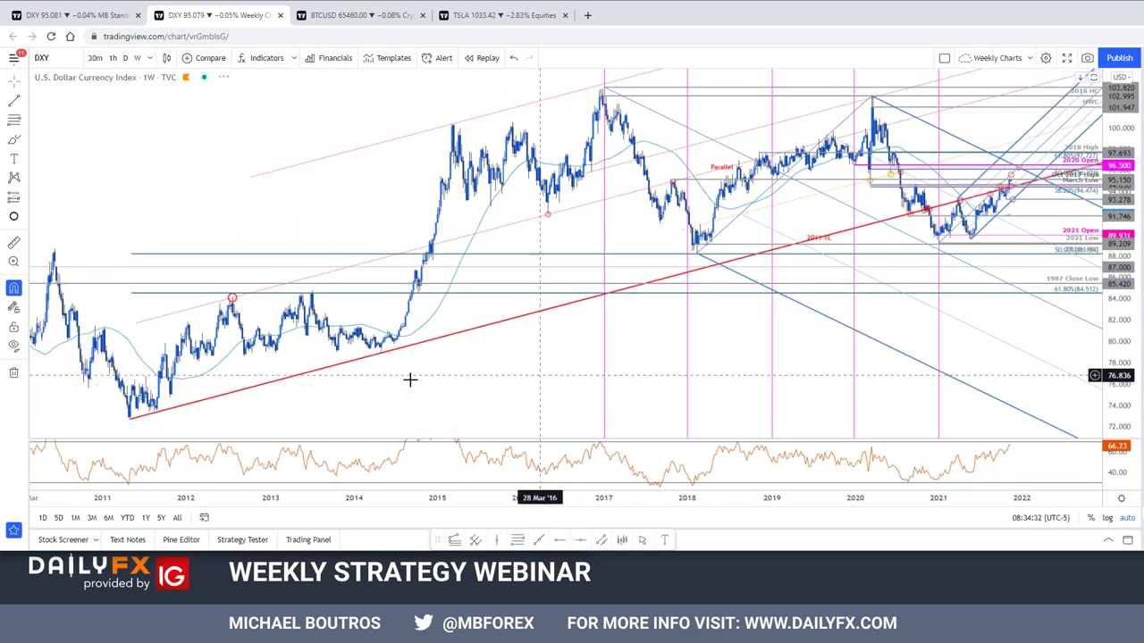
scroll(222, 405, up, 1)
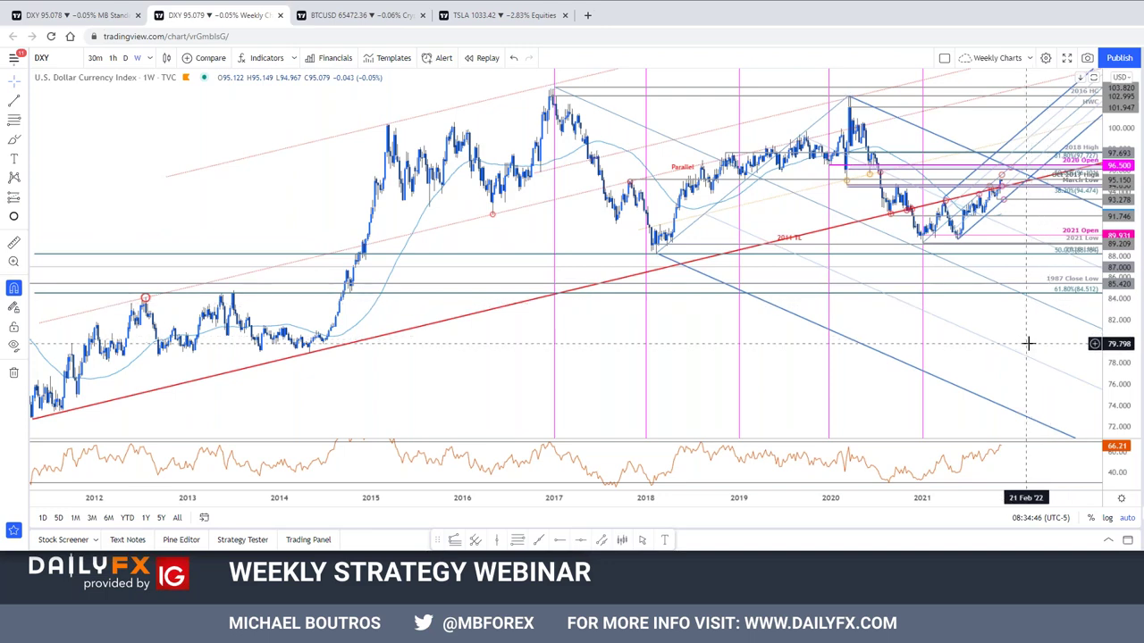
scroll(1028, 343, up, 5)
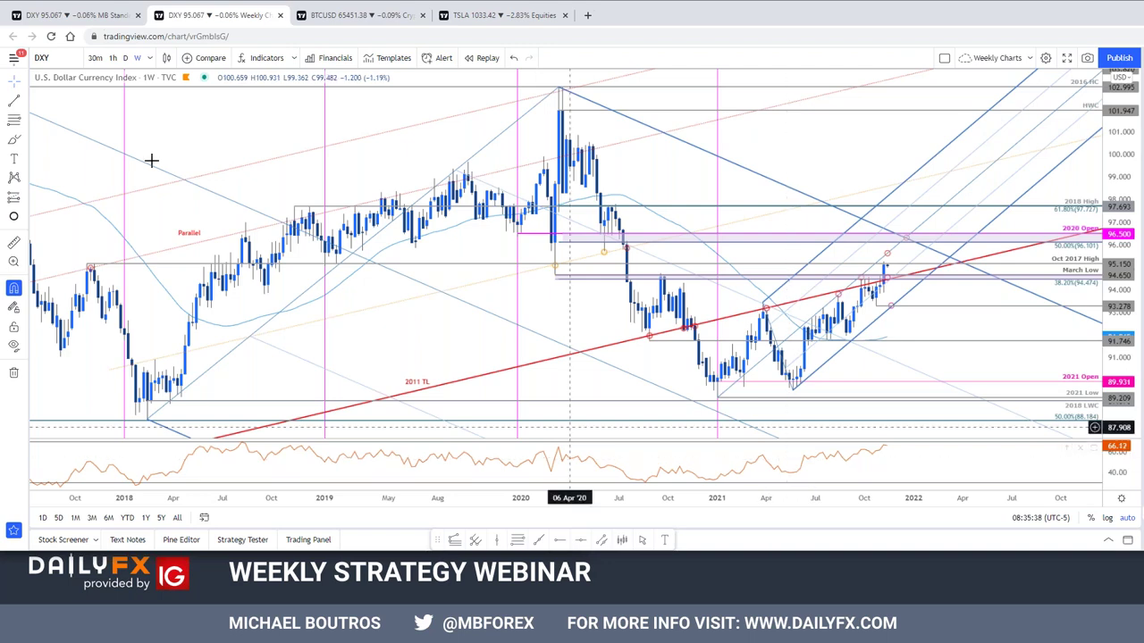
Open the MB Standard layout, maximize the daily DXY chart and examine the ascending channel with its support and resistance levels.
click(90, 14)
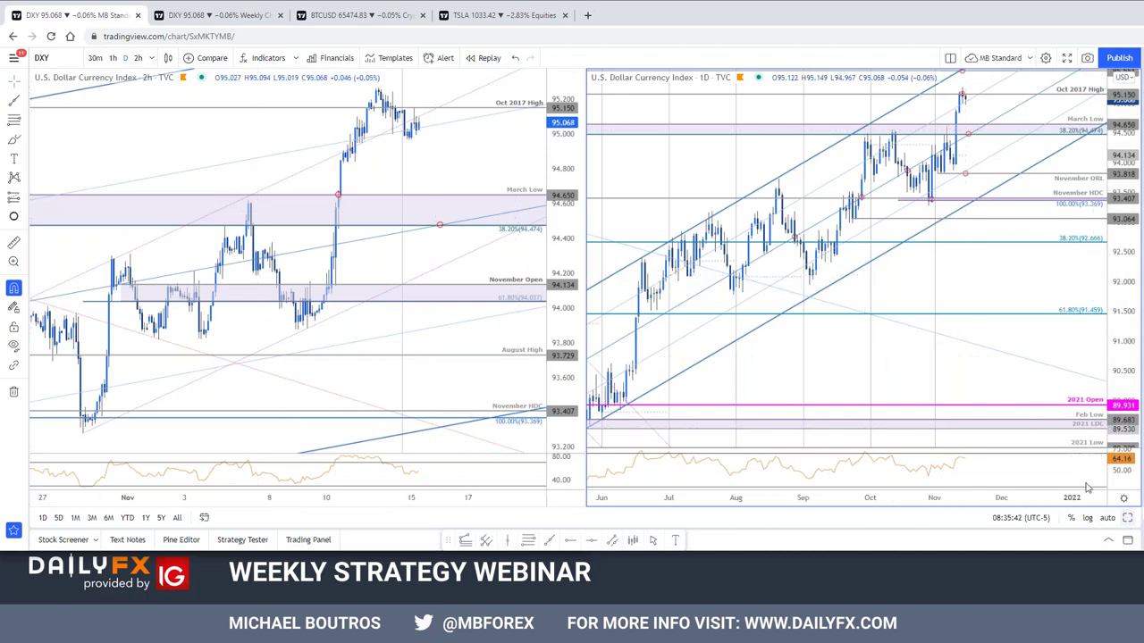
key(alt+Return)
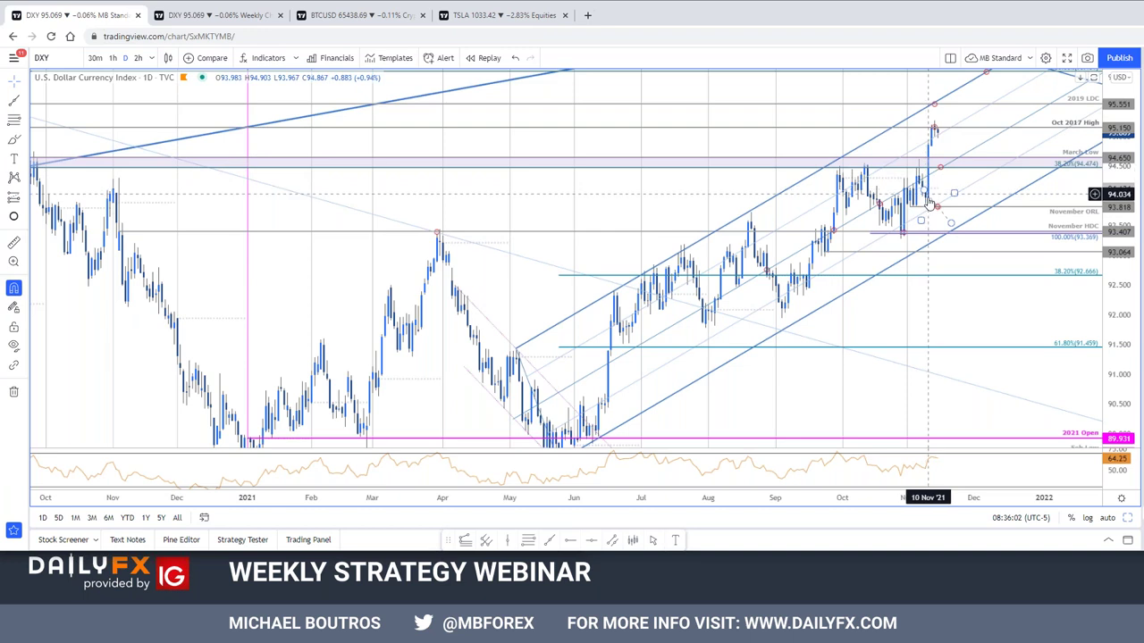
click(929, 152)
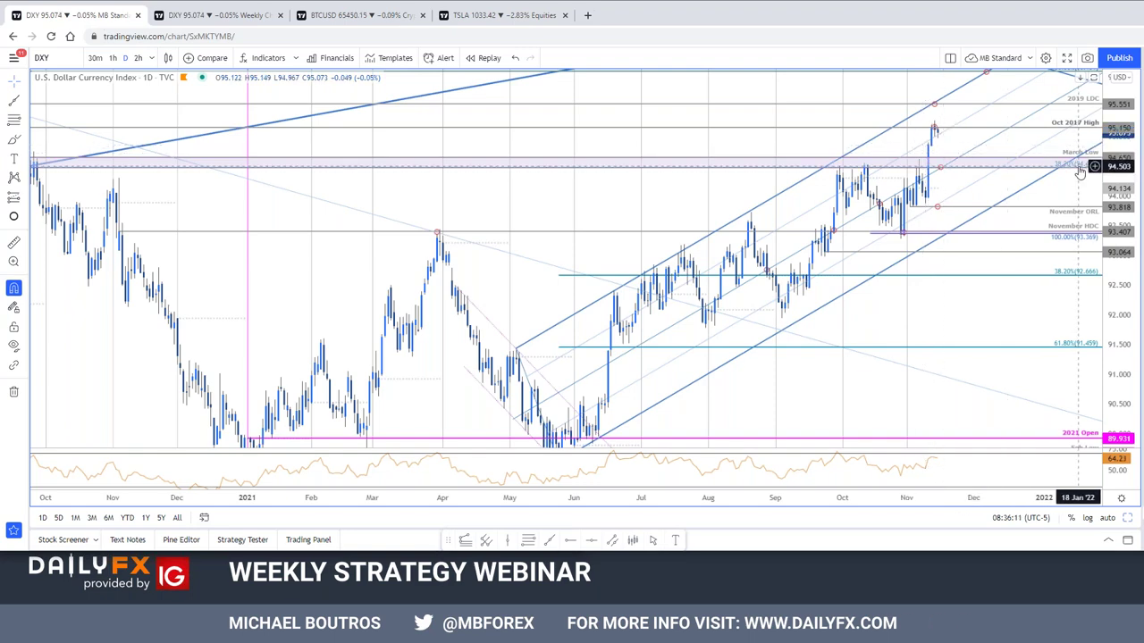
drag(936, 152, 858, 232)
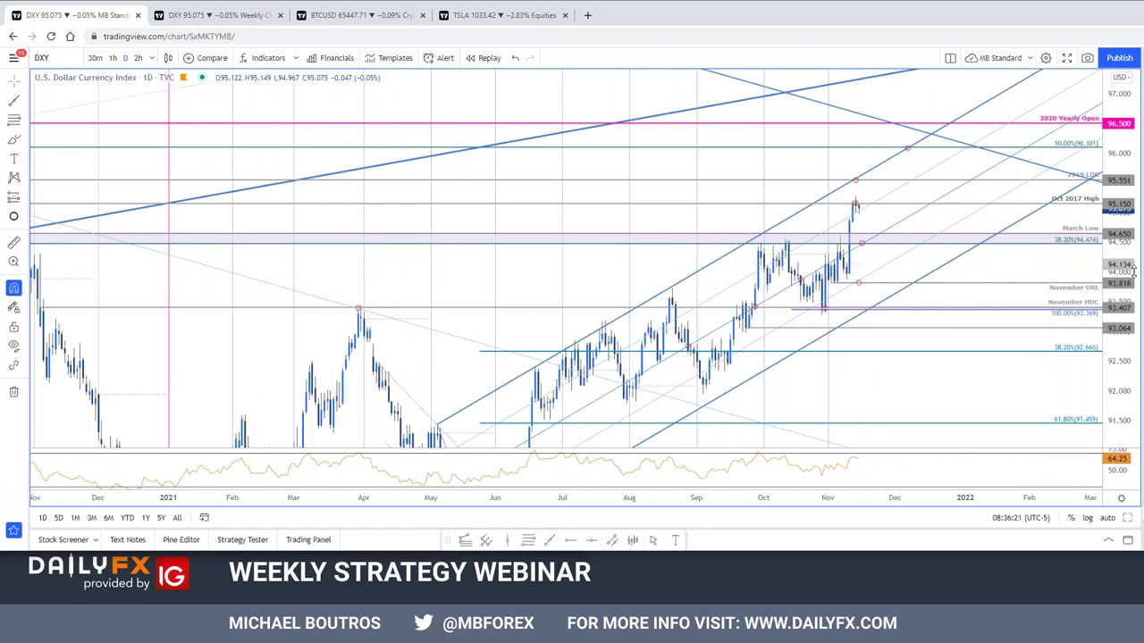
drag(1021, 266, 989, 268)
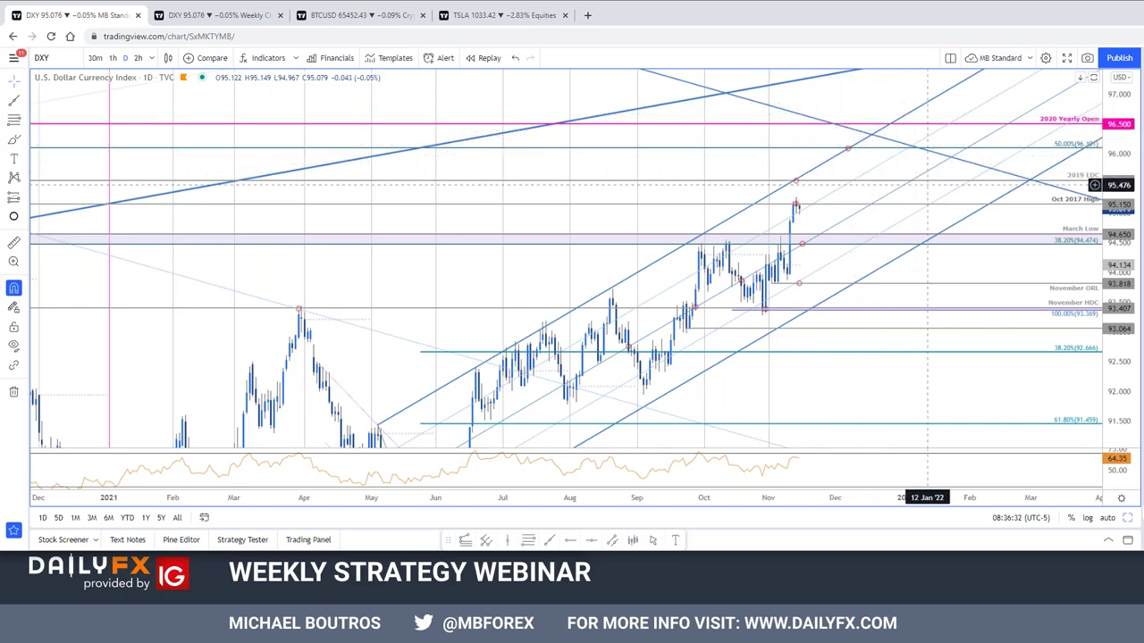
drag(993, 266, 1016, 230)
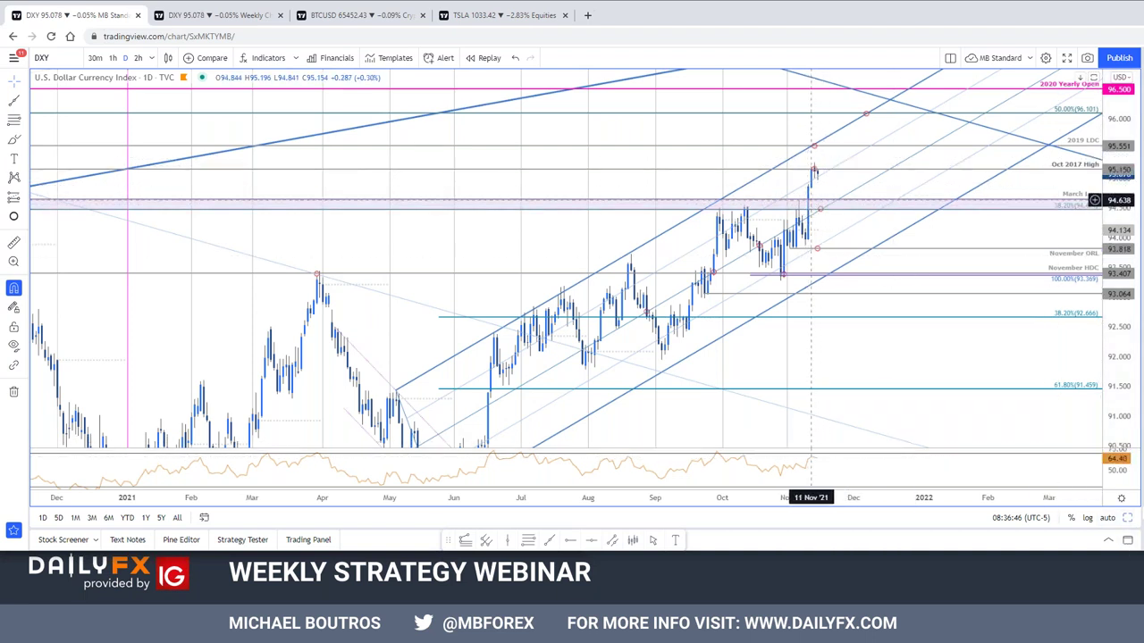
drag(1019, 347, 1022, 301)
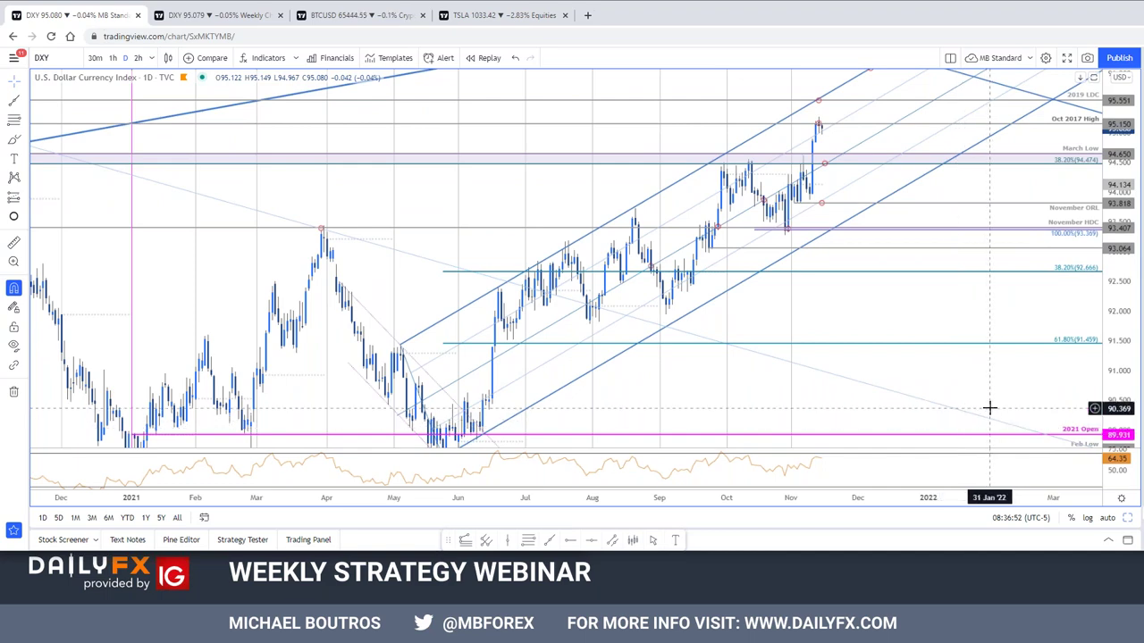
Show the 2h DXY chart at full size and bring the resistance zone at the 2019 LDC into view.
text(2h)
key(Return)
scroll(867, 151, right, 3)
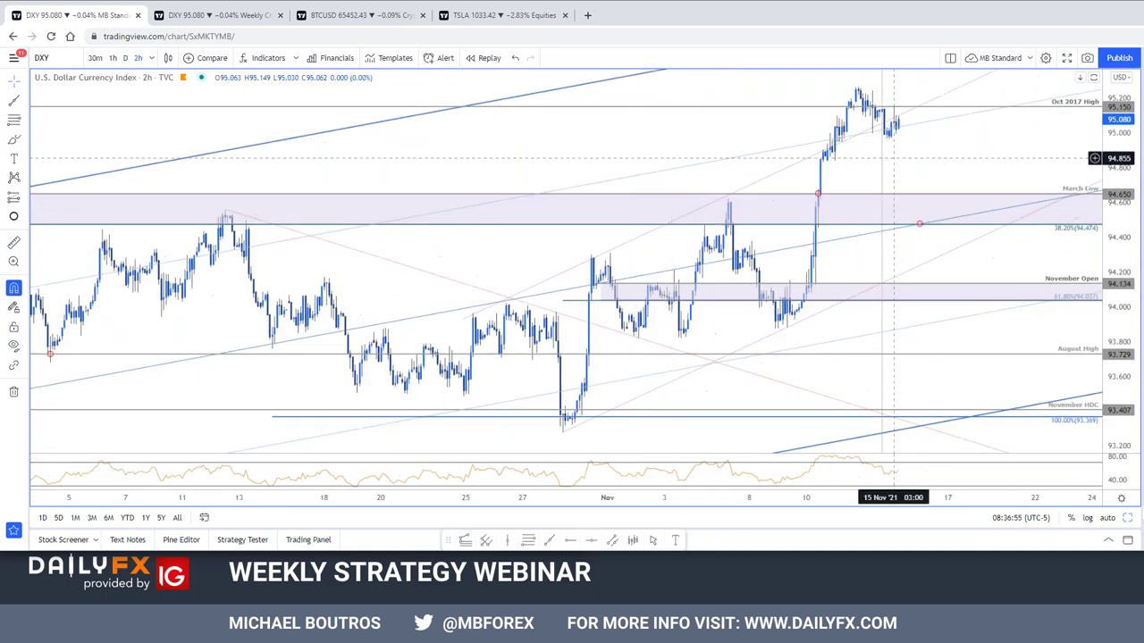
drag(1115, 175, 1115, 210)
drag(965, 173, 839, 216)
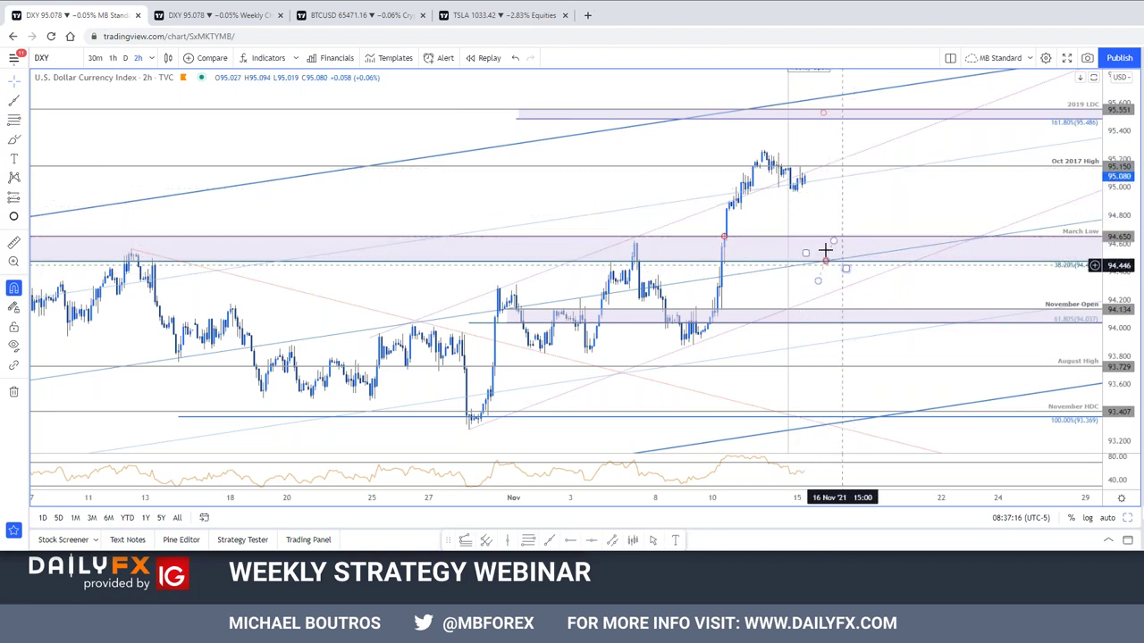
On the 2h DXY chart, examine the March Low support zone and the anchor points of the 161.80% extension.
click(826, 243)
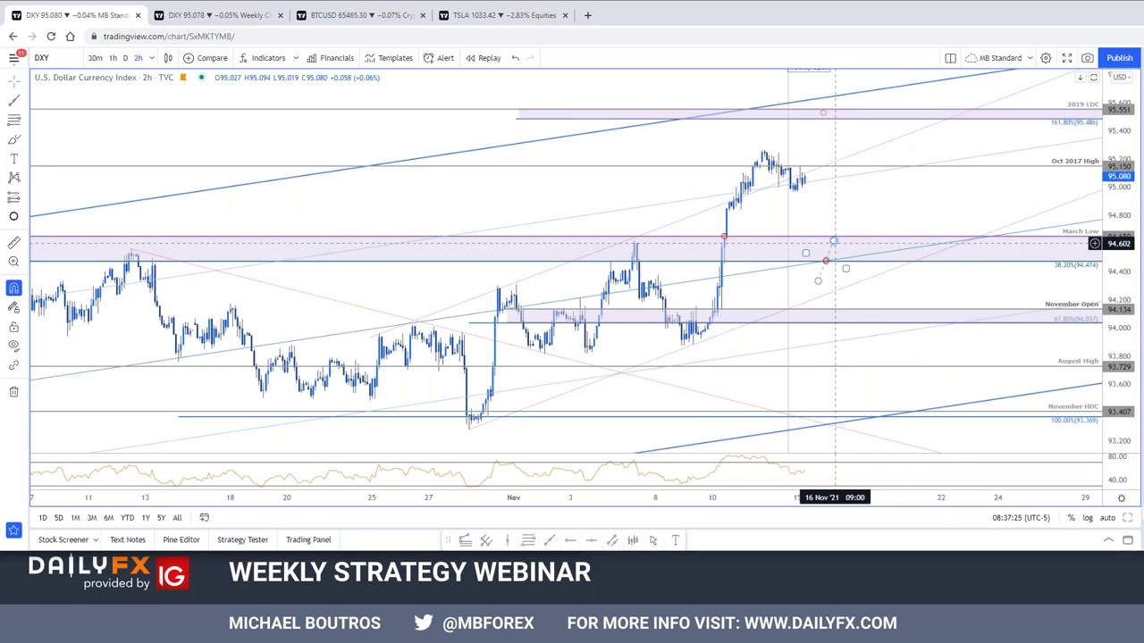
click(843, 210)
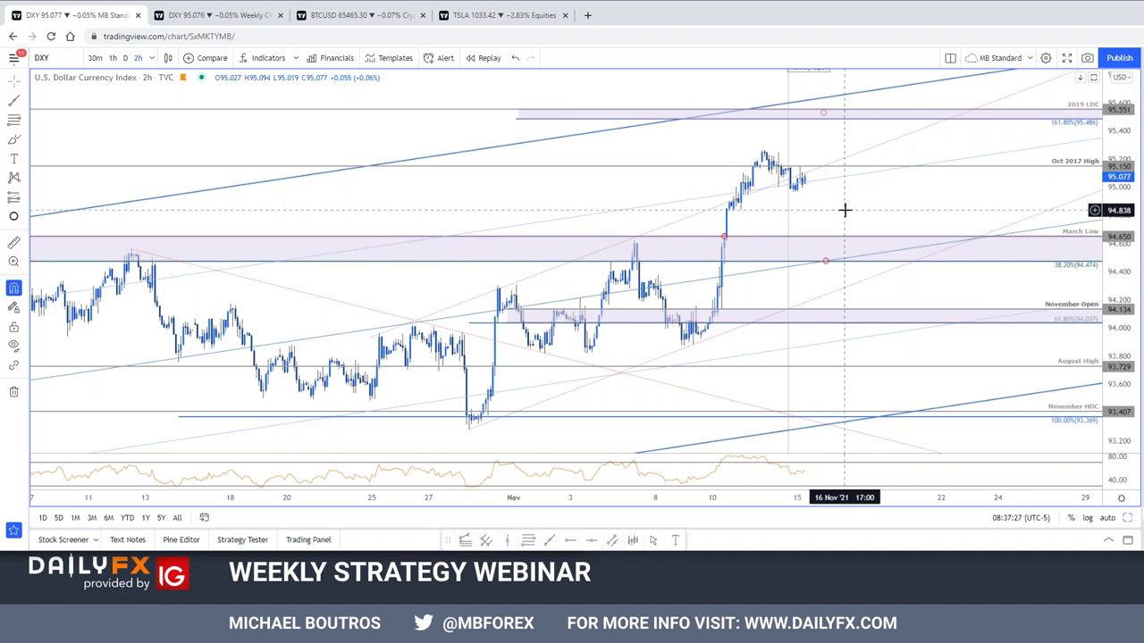
drag(882, 202, 851, 227)
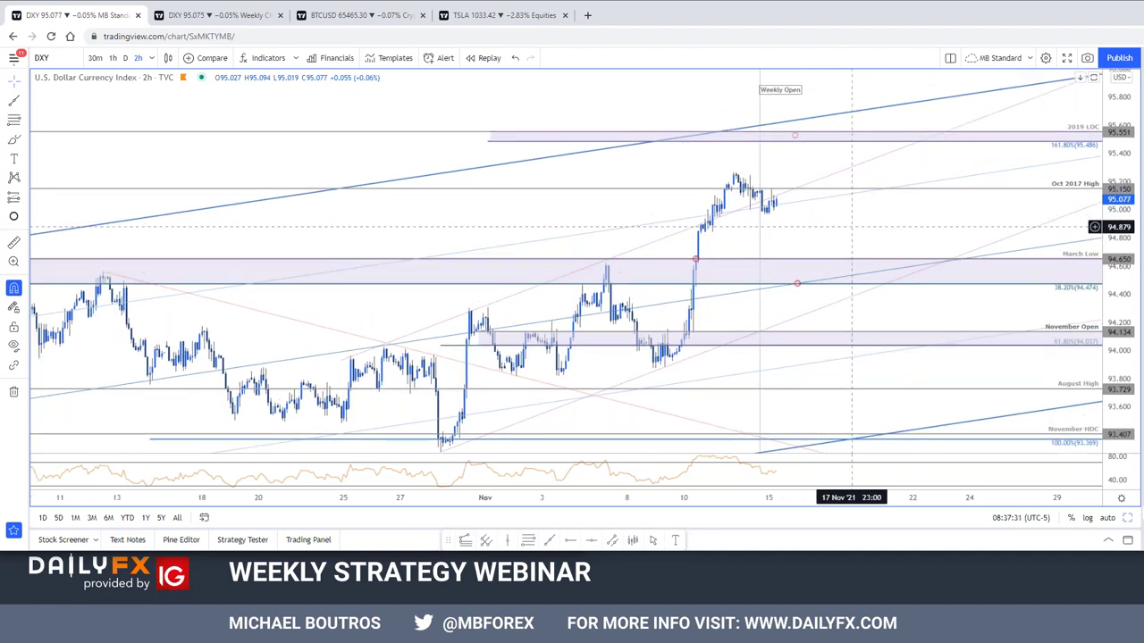
click(1060, 144)
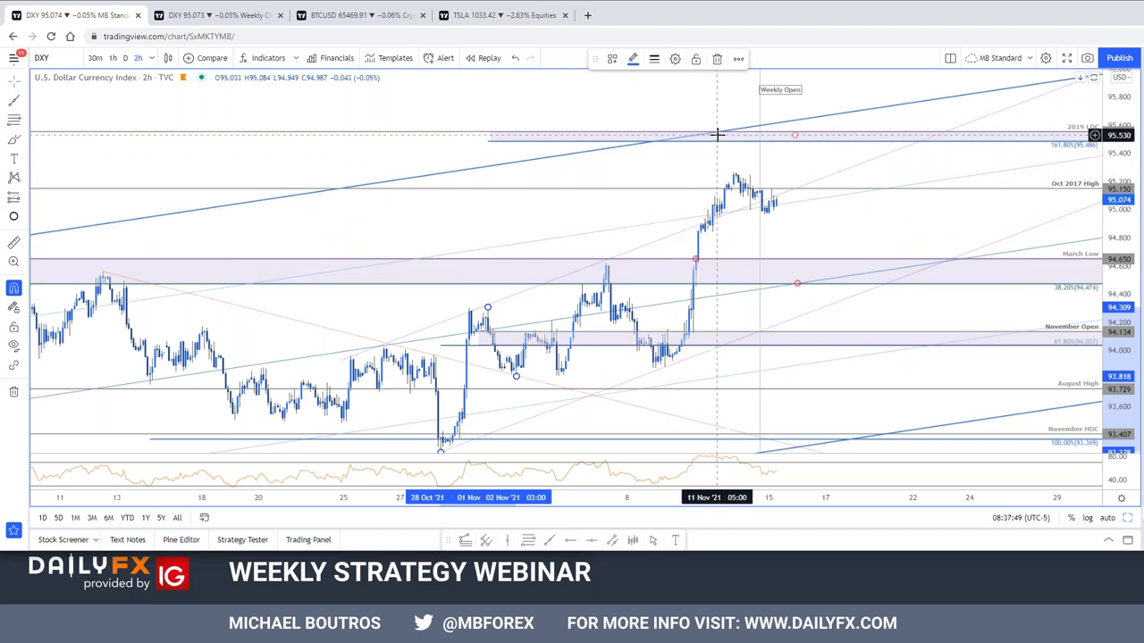
drag(738, 142, 765, 116)
scroll(766, 114, down, 5)
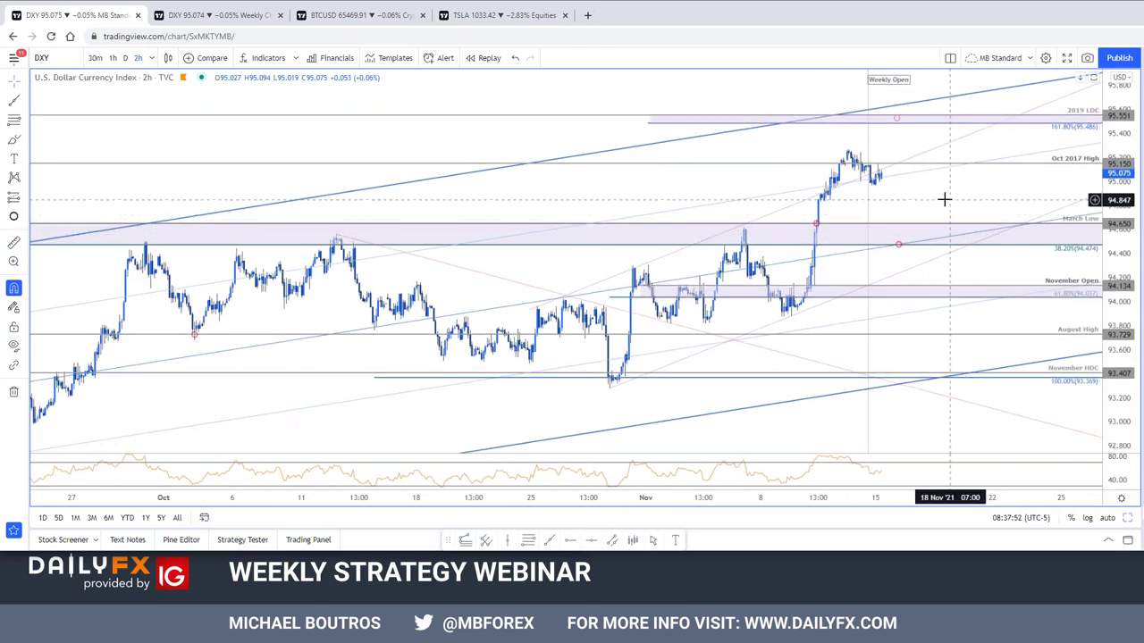
Restore the side-by-side 2h and daily charts and bring the 50.00% level at 96.101 into view on the 2h chart.
drag(920, 199, 914, 197)
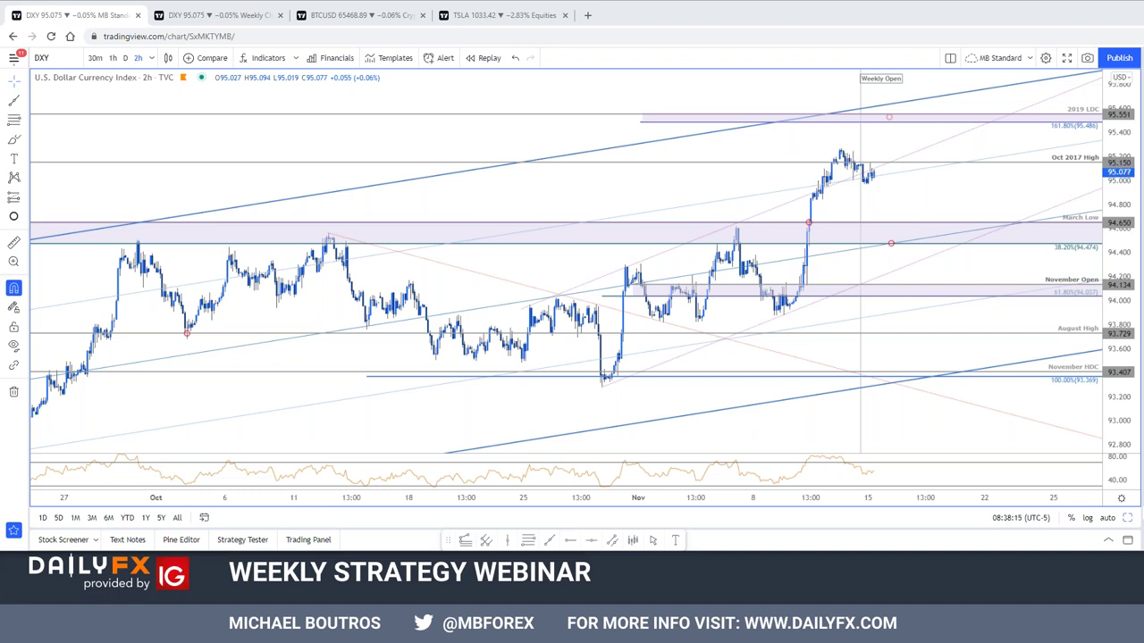
click(1127, 520)
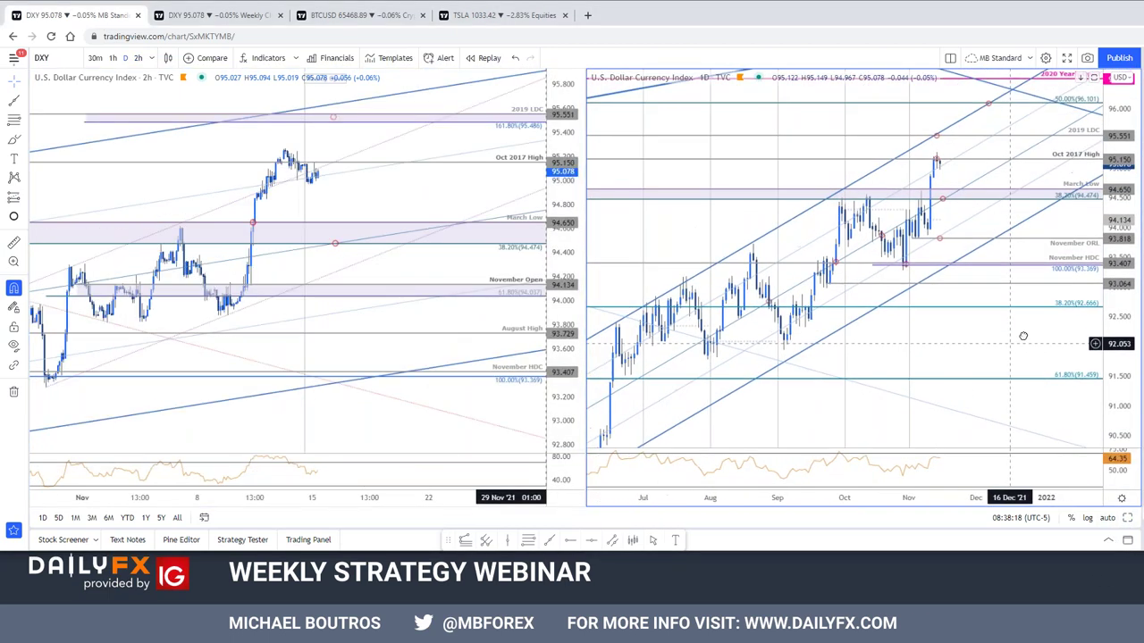
drag(368, 192, 499, 295)
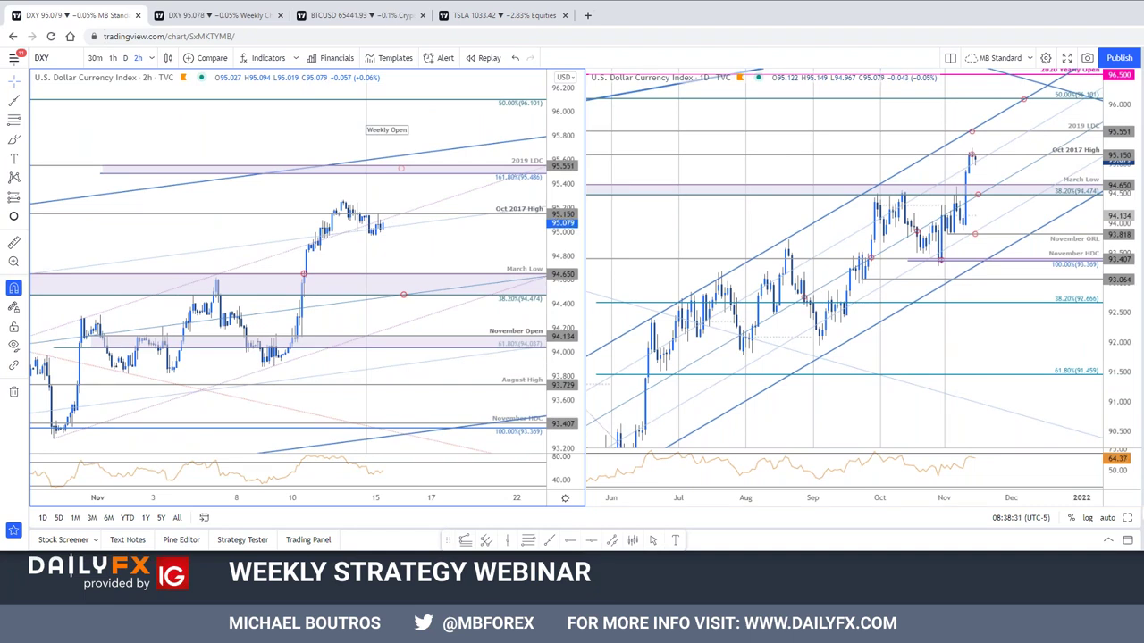
Return to the Weekly Charts layout and change its symbol from DXY to EURUSD.
click(189, 27)
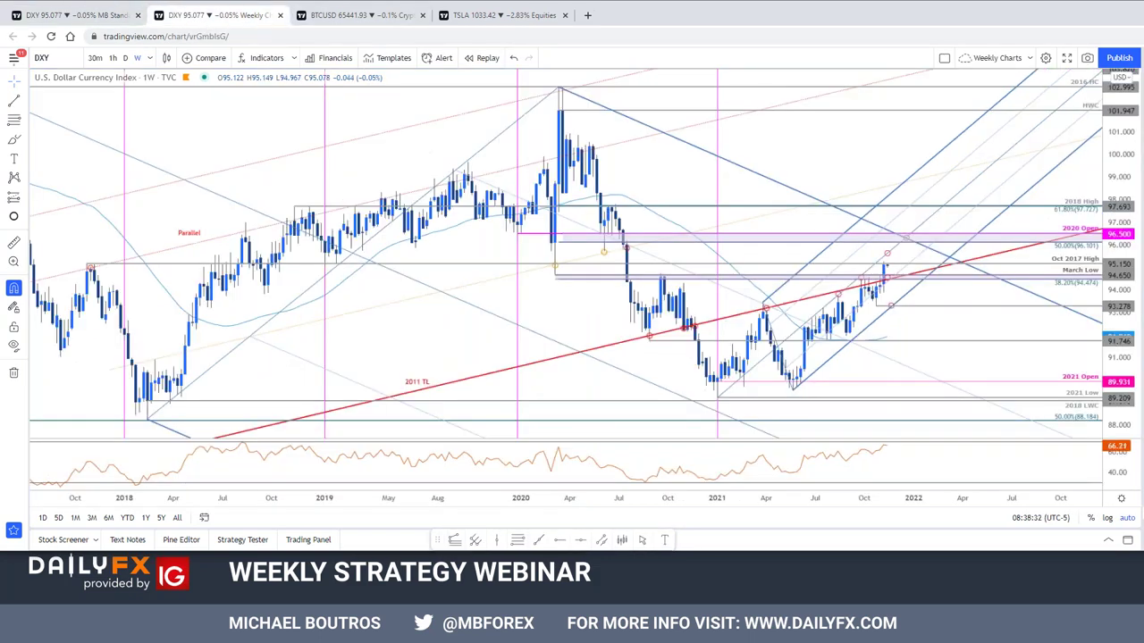
scroll(804, 223, down, 3)
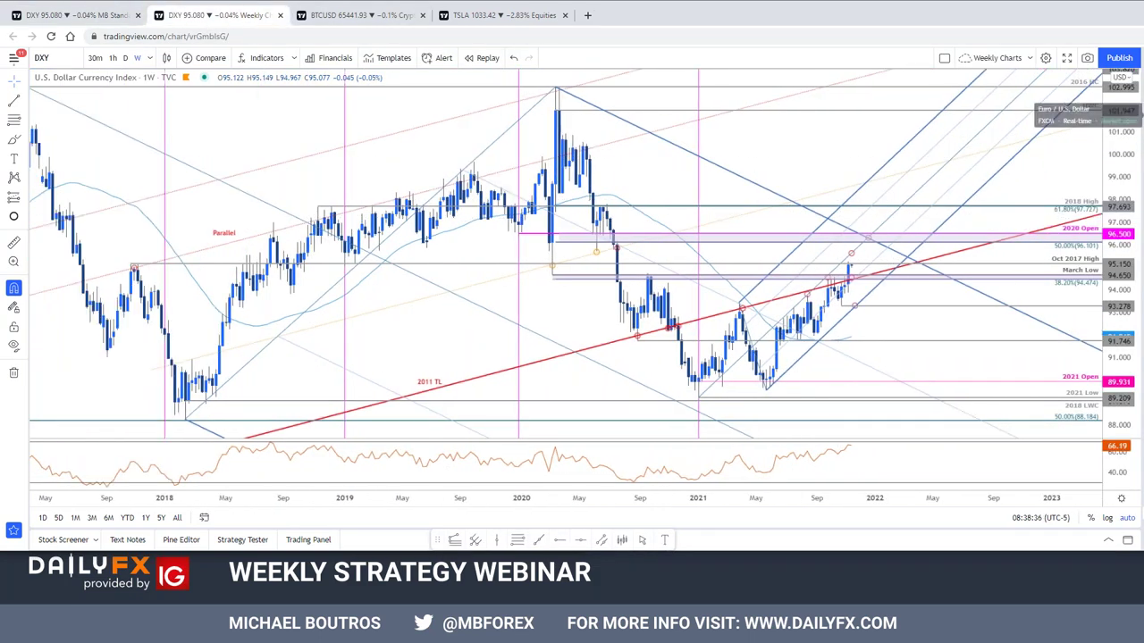
key(space)
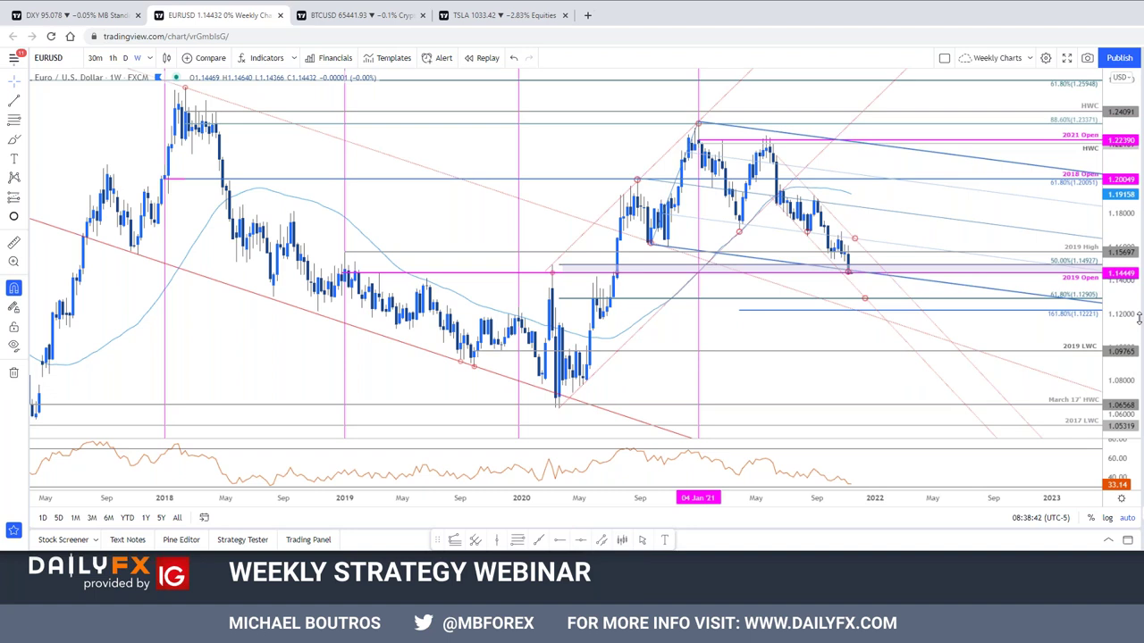
Examine the EURUSD weekly support zone at the 2019 Open, comparing it with the DXY weekly chart, and select the descending pitchfork.
click(557, 265)
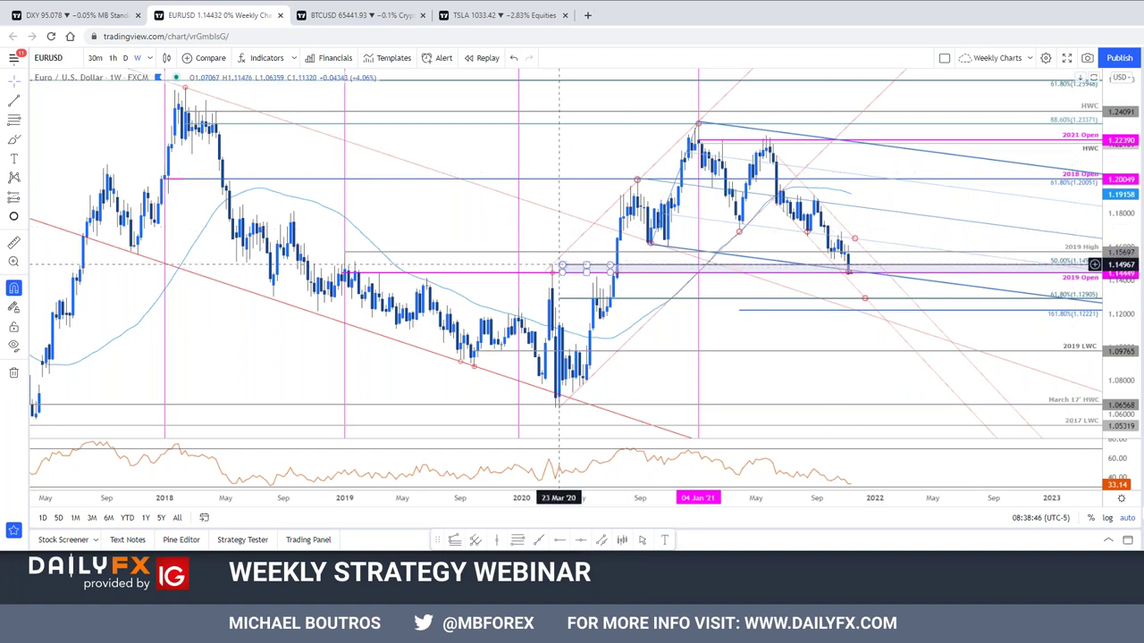
click(861, 277)
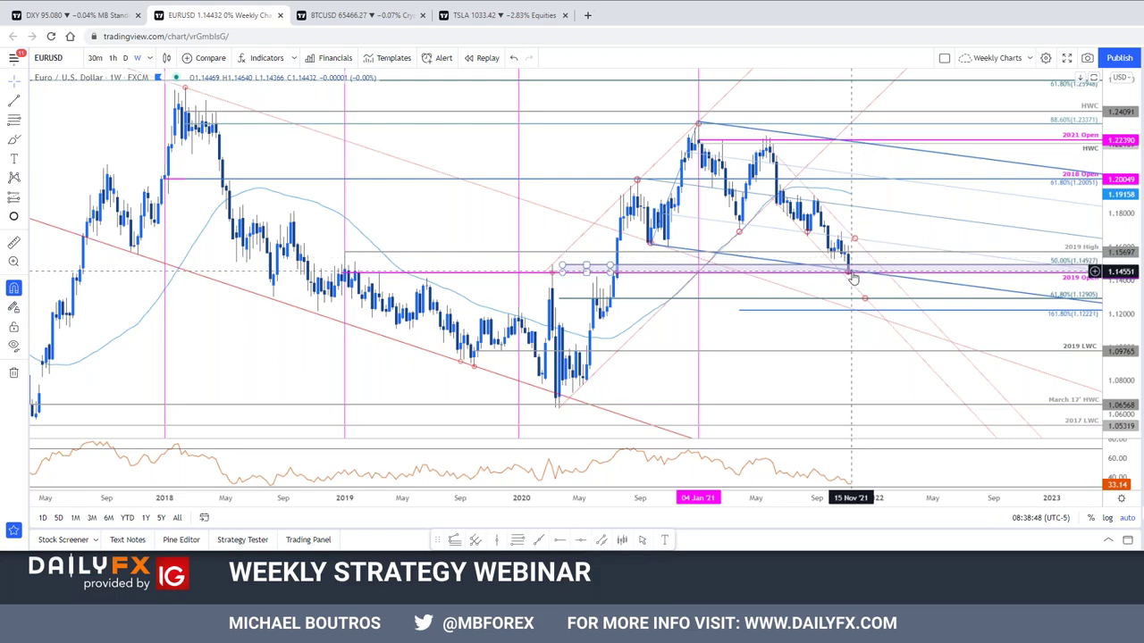
key(space)
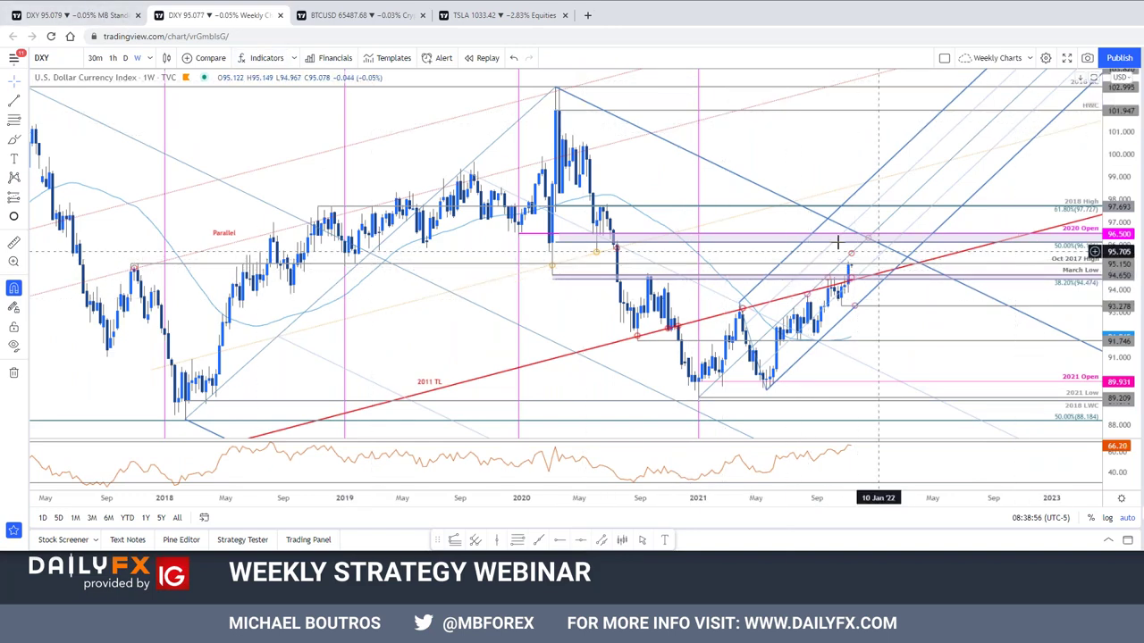
key(space)
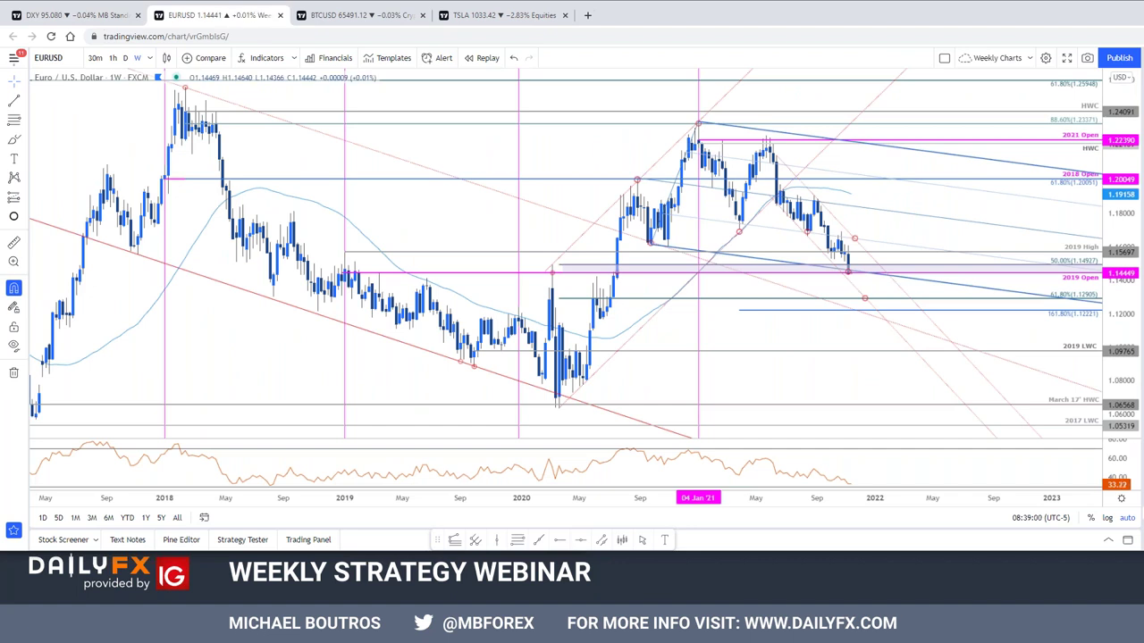
click(1076, 275)
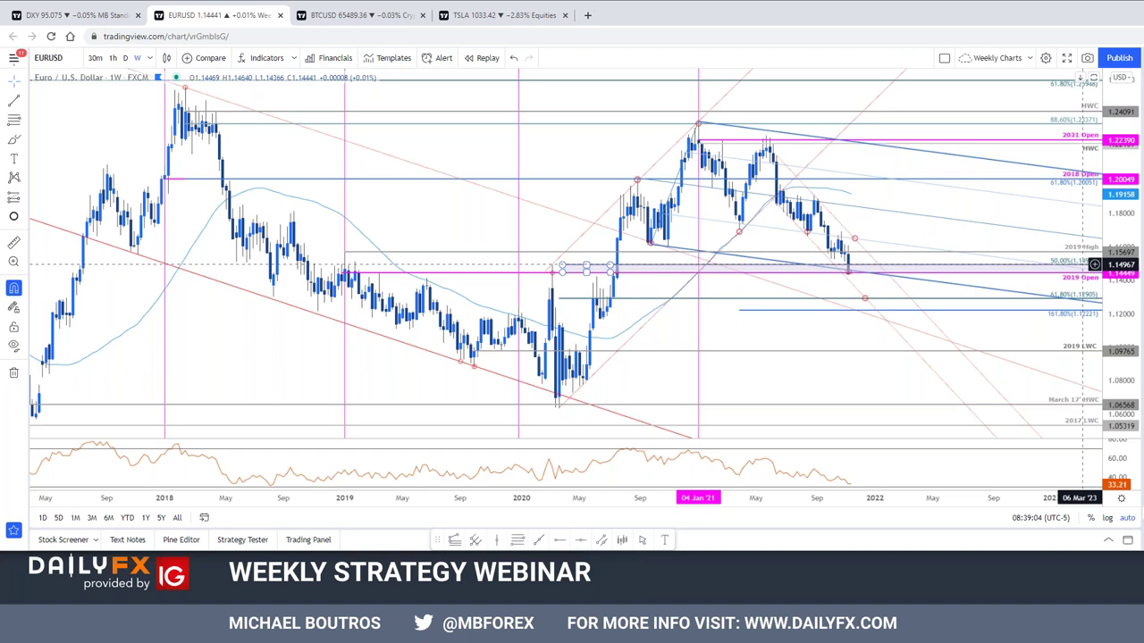
click(751, 133)
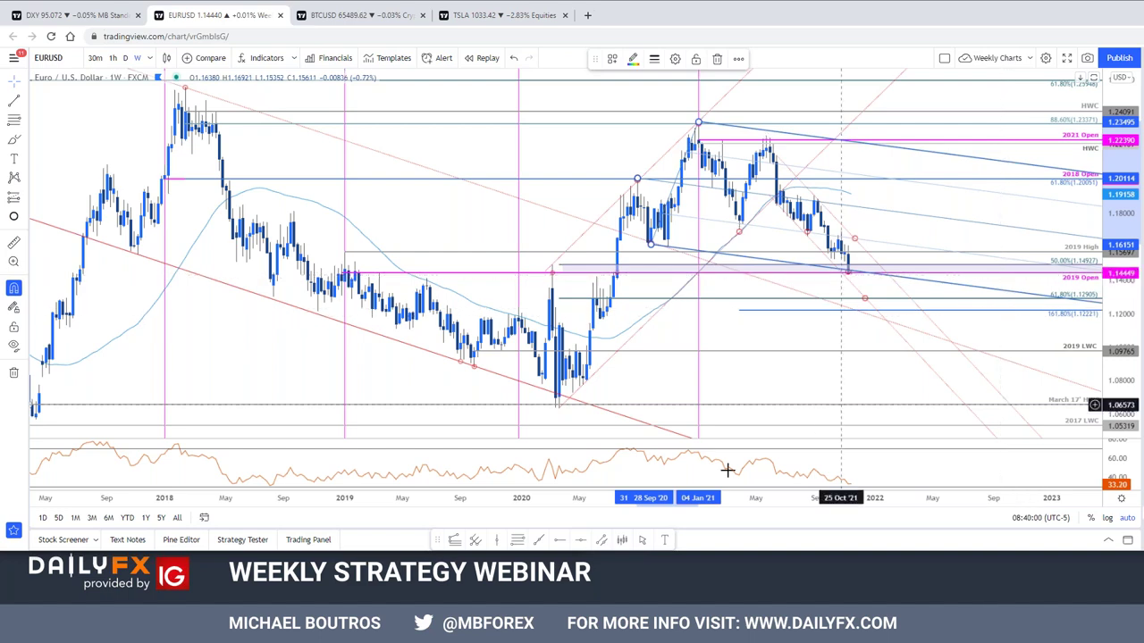
Go to the MB Standard layout, show the daily EURUSD chart at full size and examine the descending price structure.
click(97, 16)
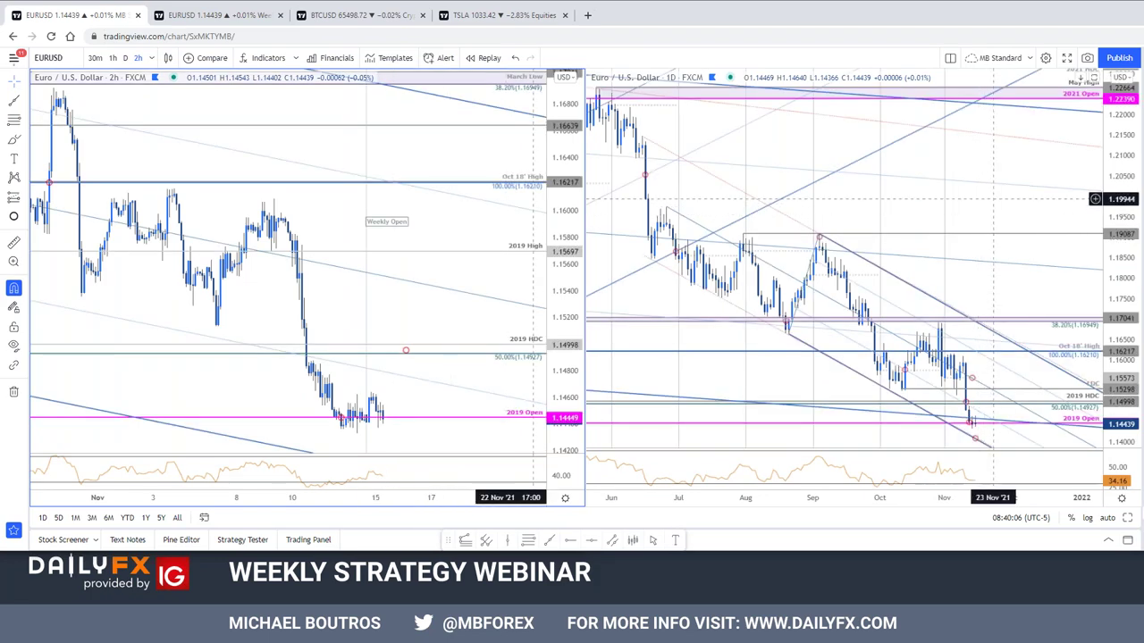
drag(1003, 283, 795, 208)
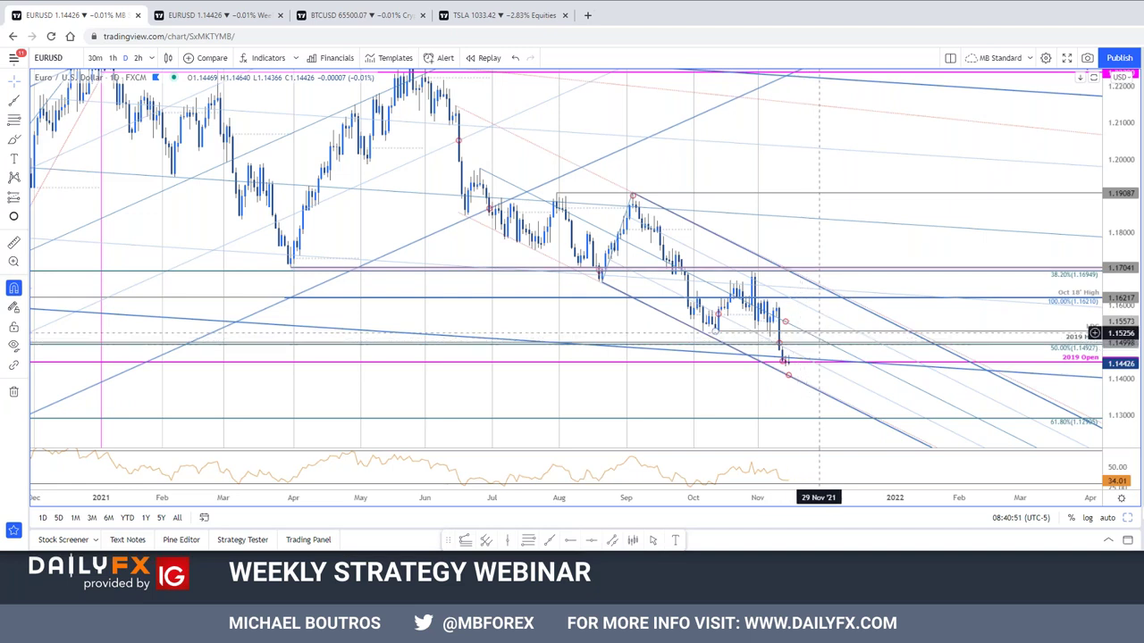
scroll(929, 375, down, 2)
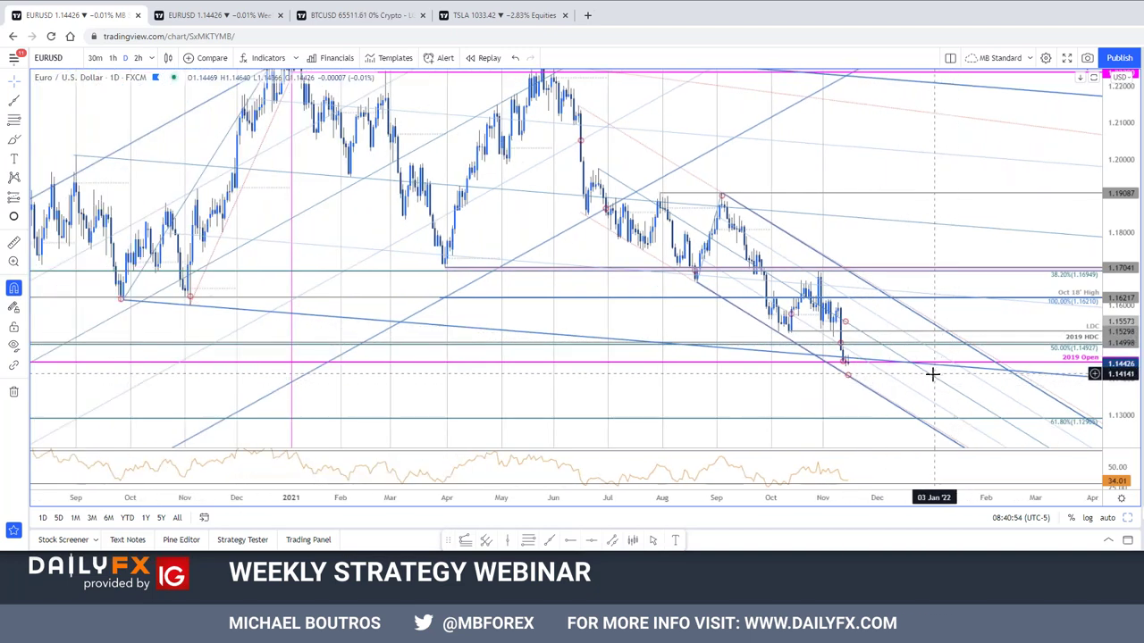
scroll(934, 375, up, 1)
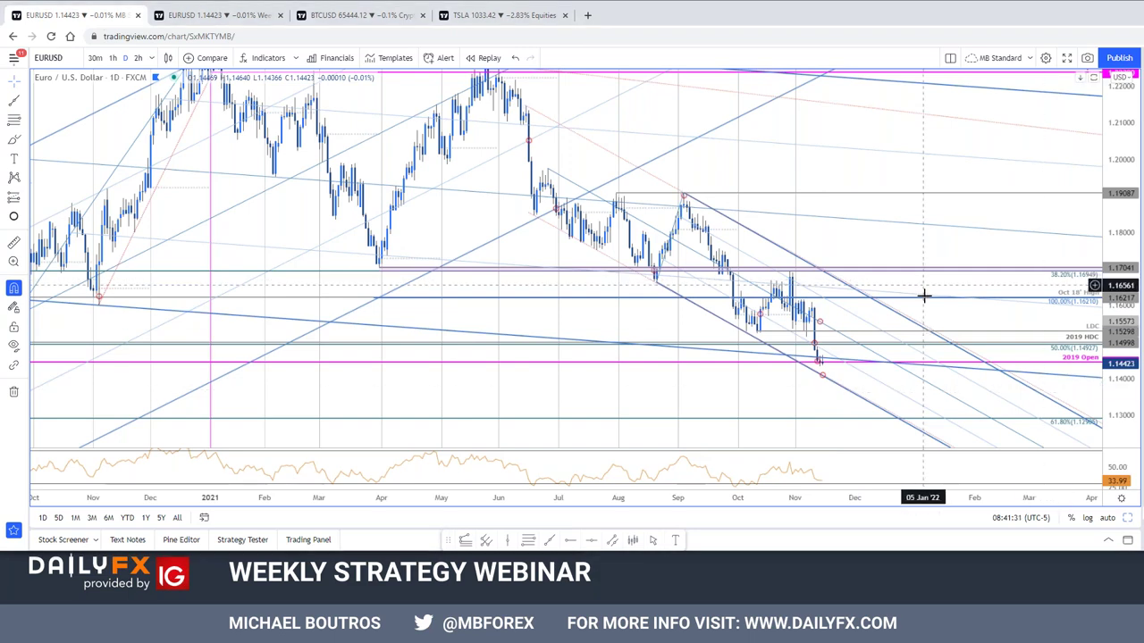
Show the 2h EURUSD chart at full size and bring the June 19' High support level into view.
text(2h)
key(Return)
drag(950, 324, 761, 308)
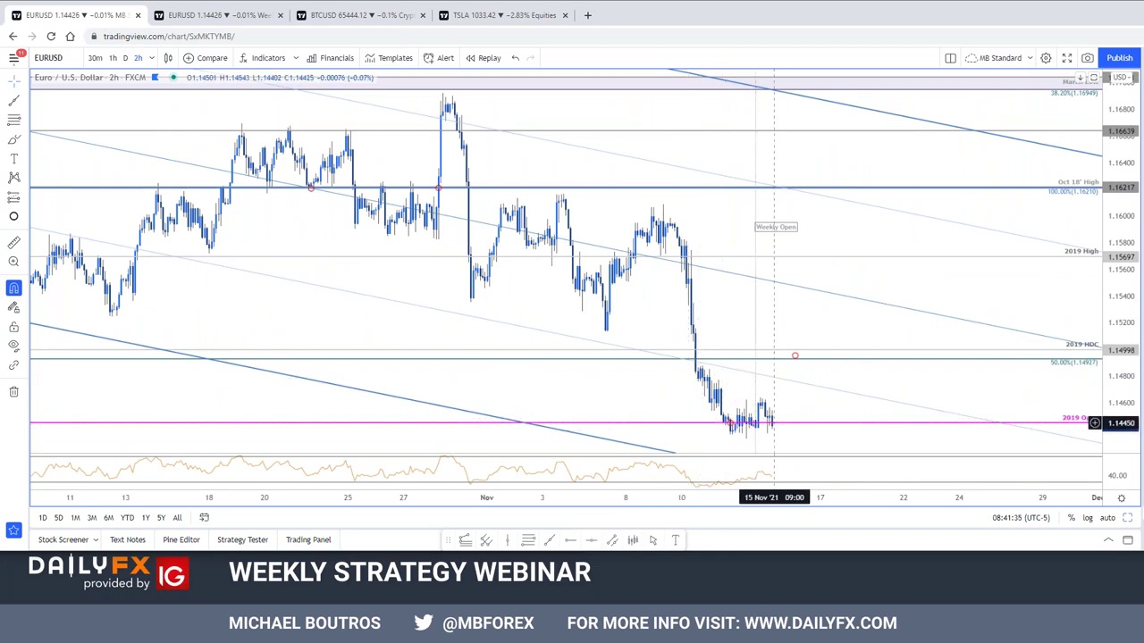
drag(1117, 265, 1121, 284)
drag(1011, 288, 988, 183)
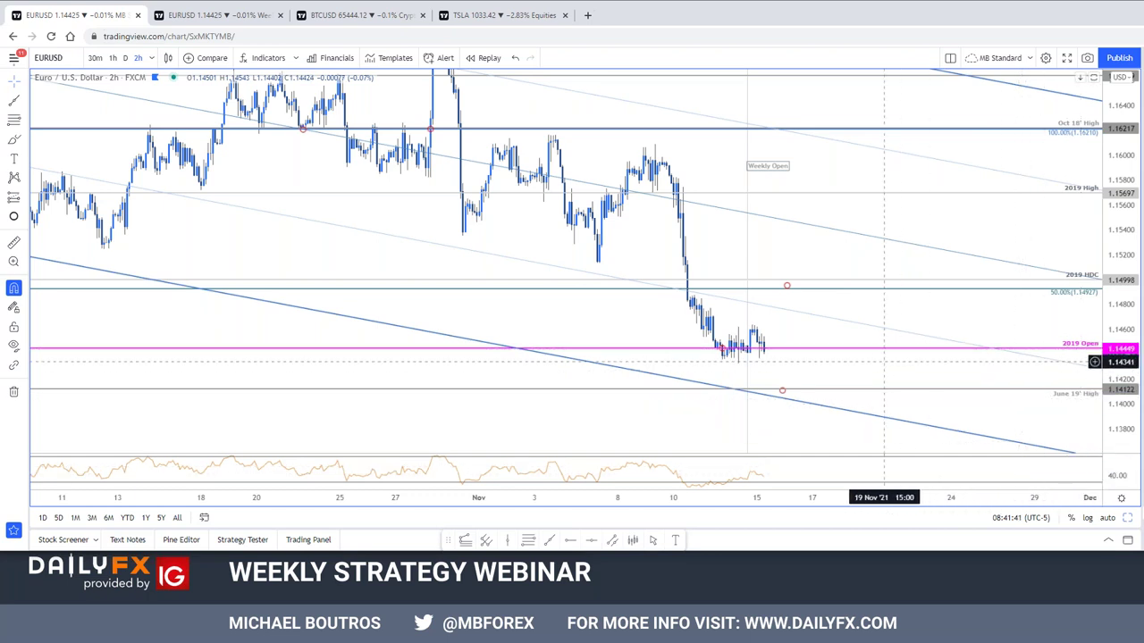
drag(876, 365, 859, 366)
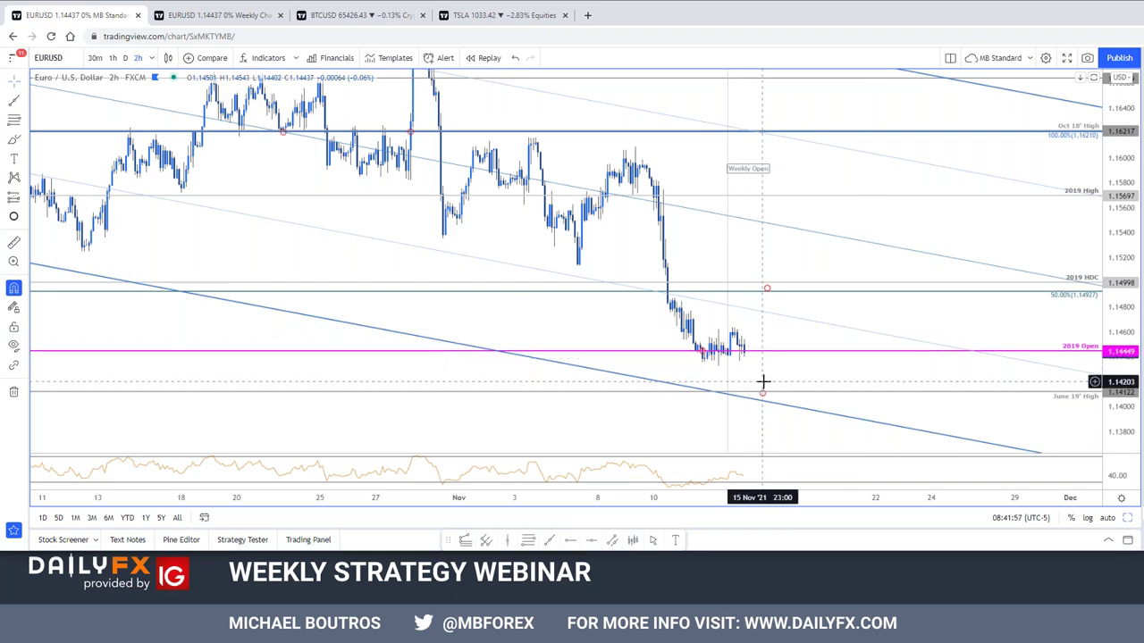
On the 2h EURUSD chart, bring the range from the June 19' High up to the March Low zone into view.
drag(932, 332, 1005, 396)
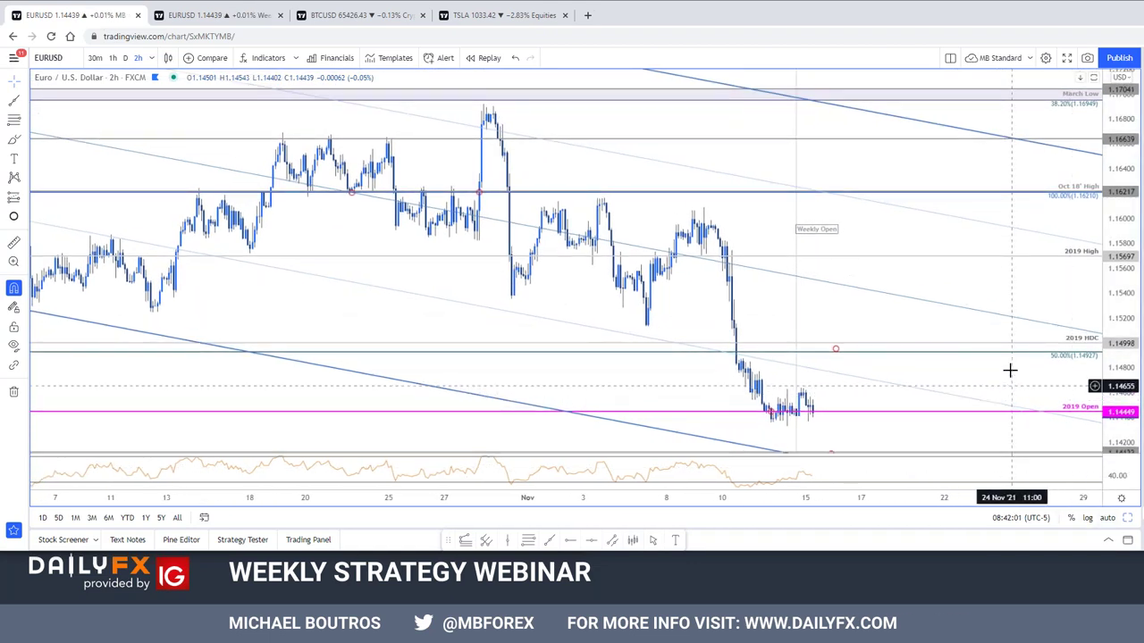
scroll(1005, 366, up, 1)
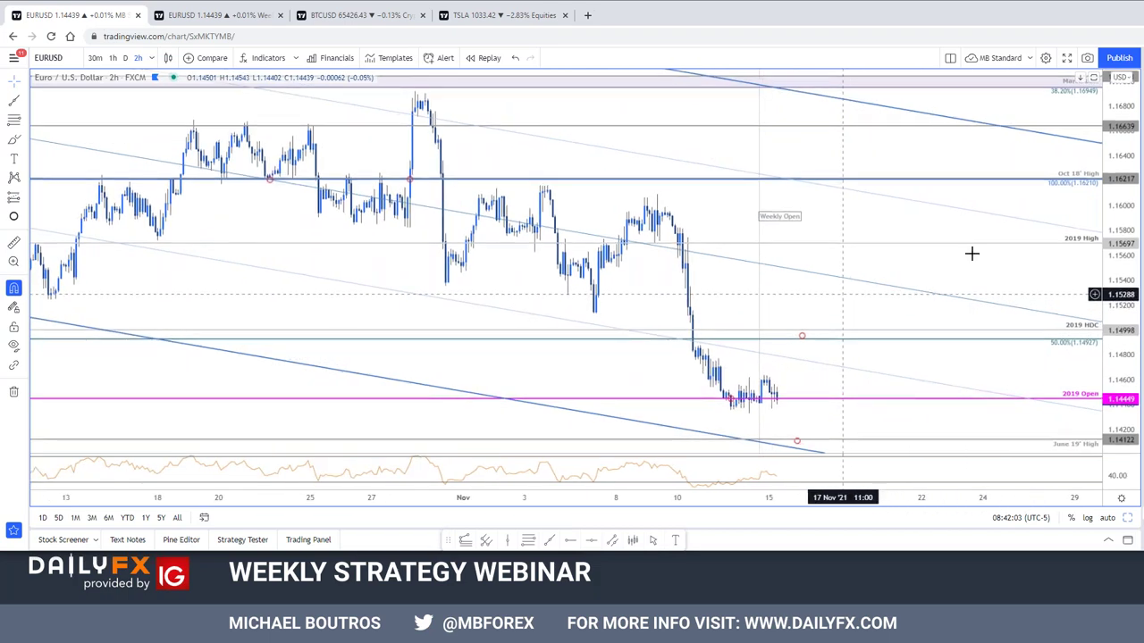
drag(1123, 230, 1083, 277)
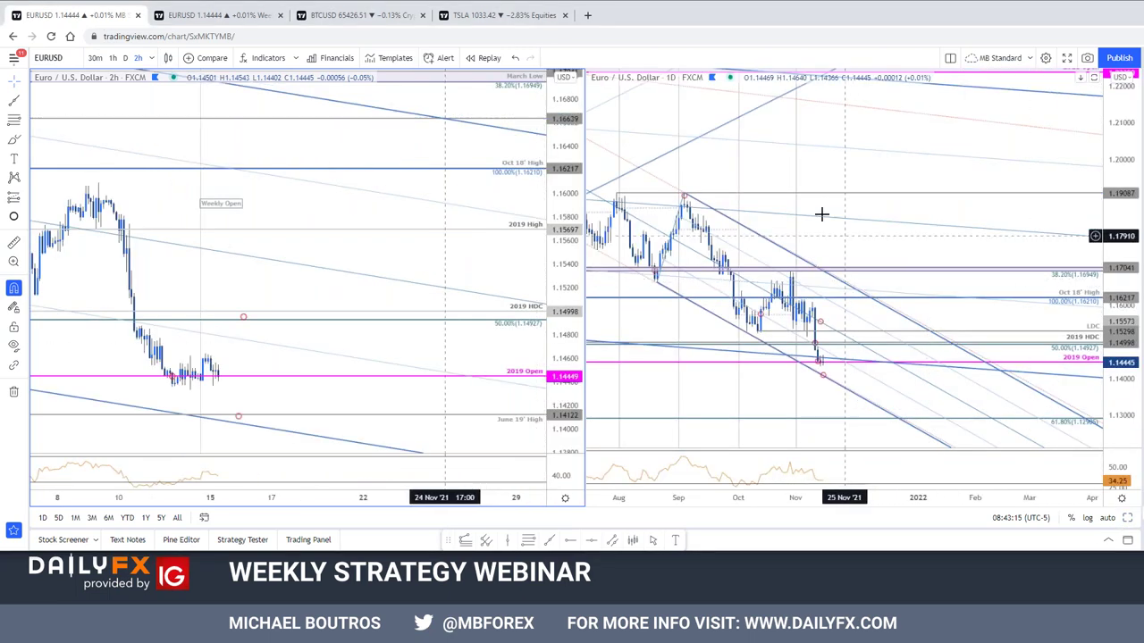
In the side-by-side layout, recentre the daily and 2h EURUSD charts on the recent decline.
drag(876, 220, 997, 193)
scroll(889, 170, up, 3)
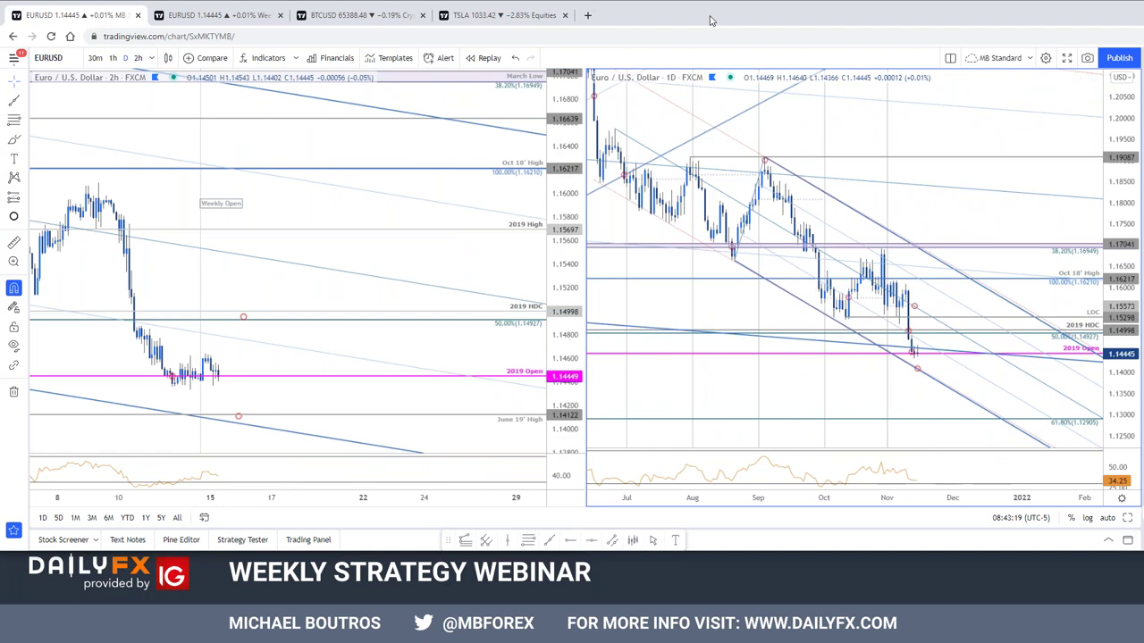
drag(242, 258, 446, 253)
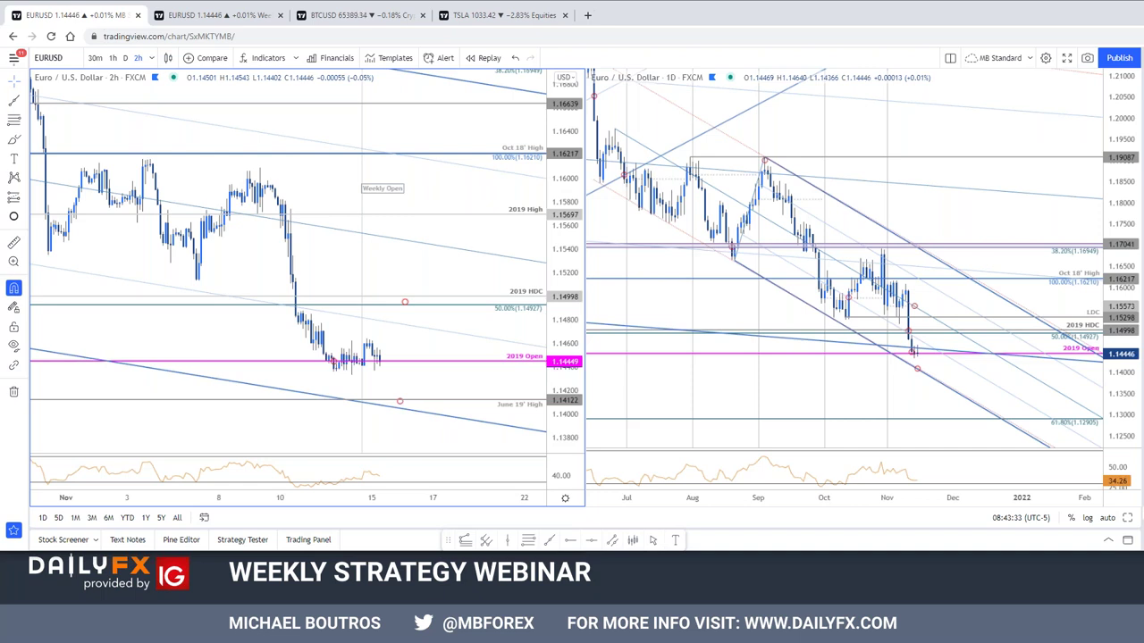
Switch to the DailyFX browser window, close the US Dollar article and point out the 11/10 date in the Australian Dollar article's address.
key(alt+Tab)
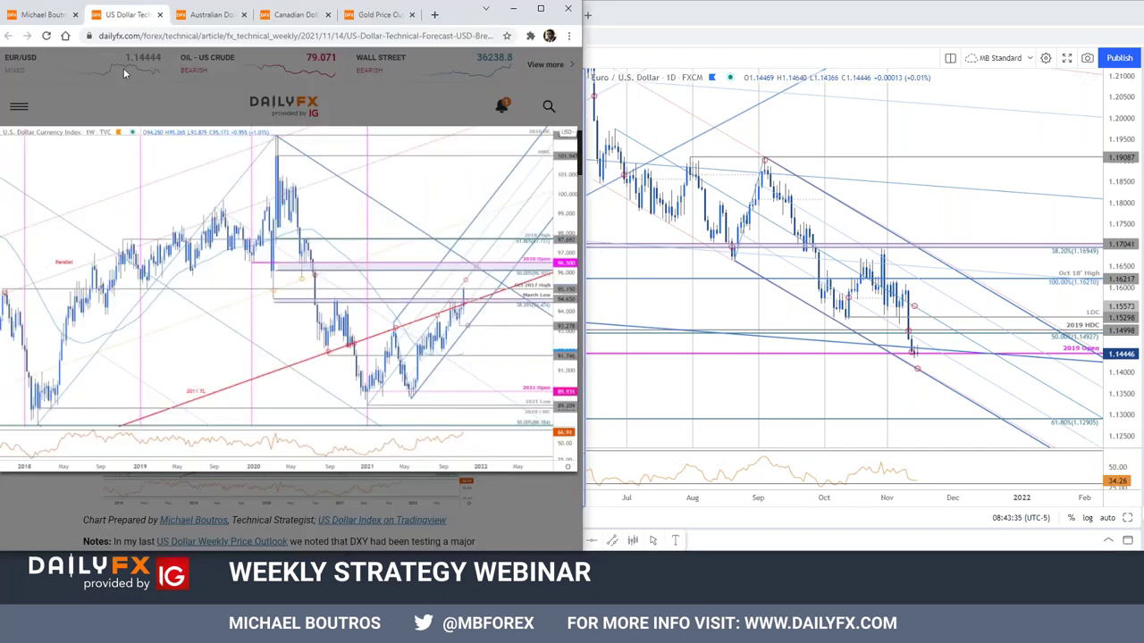
click(160, 15)
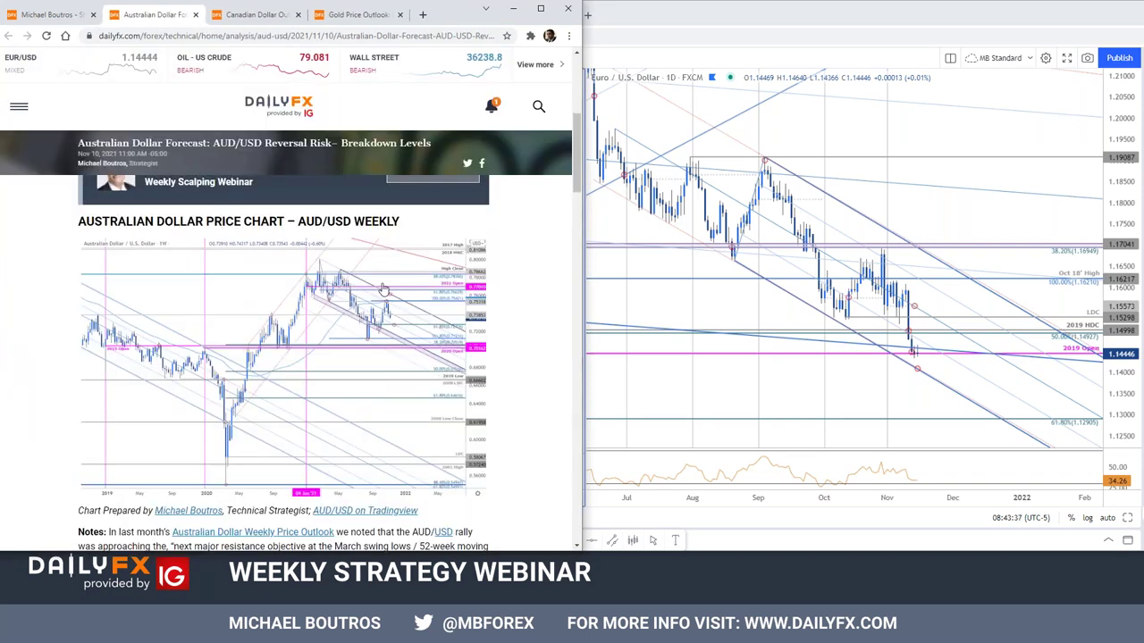
scroll(406, 382, up, 4)
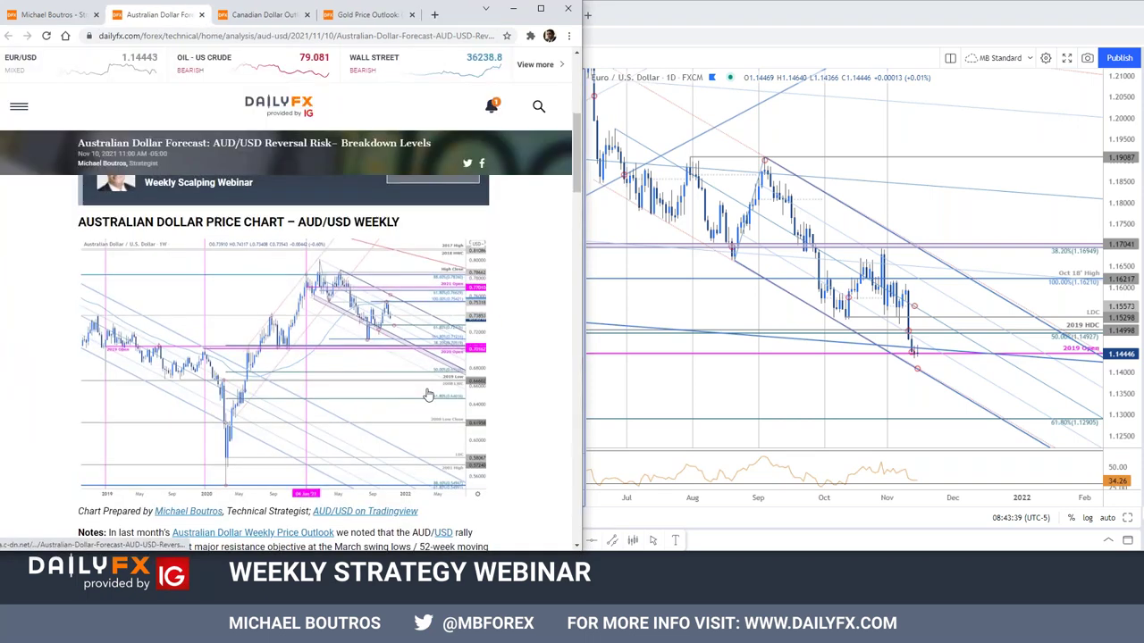
scroll(286, 339, up, 1)
drag(336, 36, 313, 35)
scroll(523, 375, down, 4)
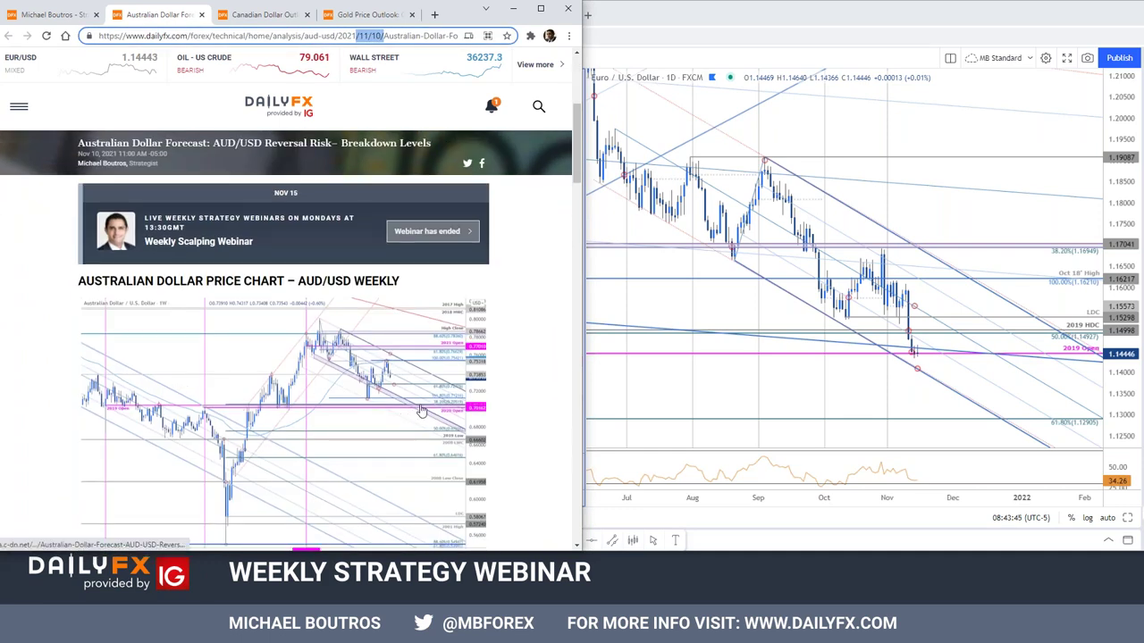
scroll(423, 410, down, 3)
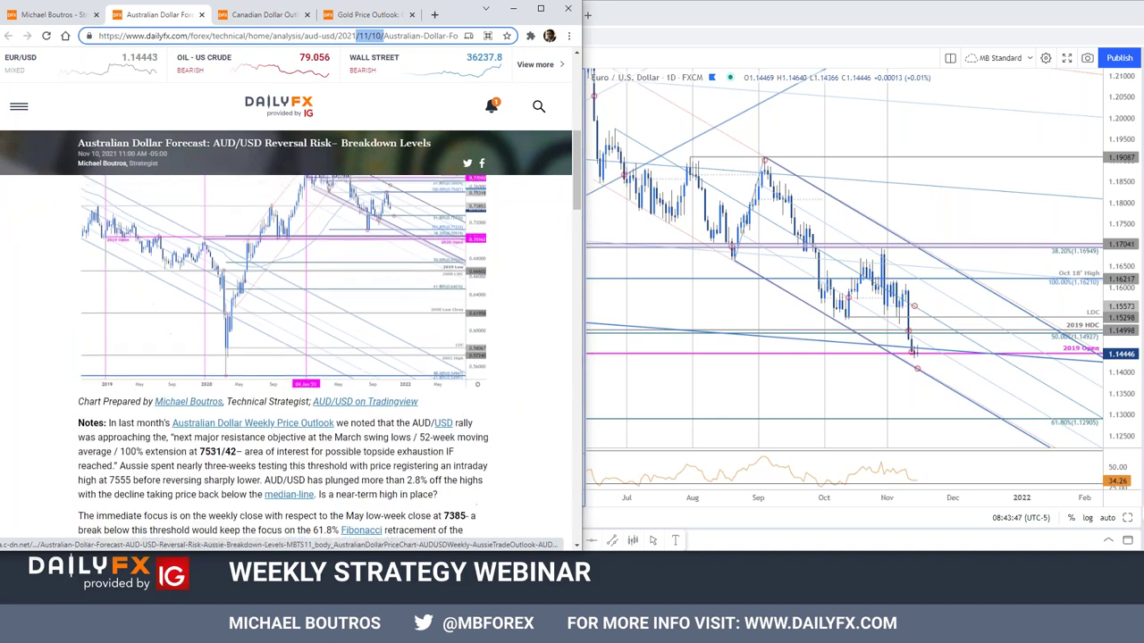
Open the linked Australian Dollar Weekly Price Outlook in a new tab, enlarge its AUD/USD weekly chart and highlight the article's 10/19 date.
ctrl+click(309, 413)
click(219, 17)
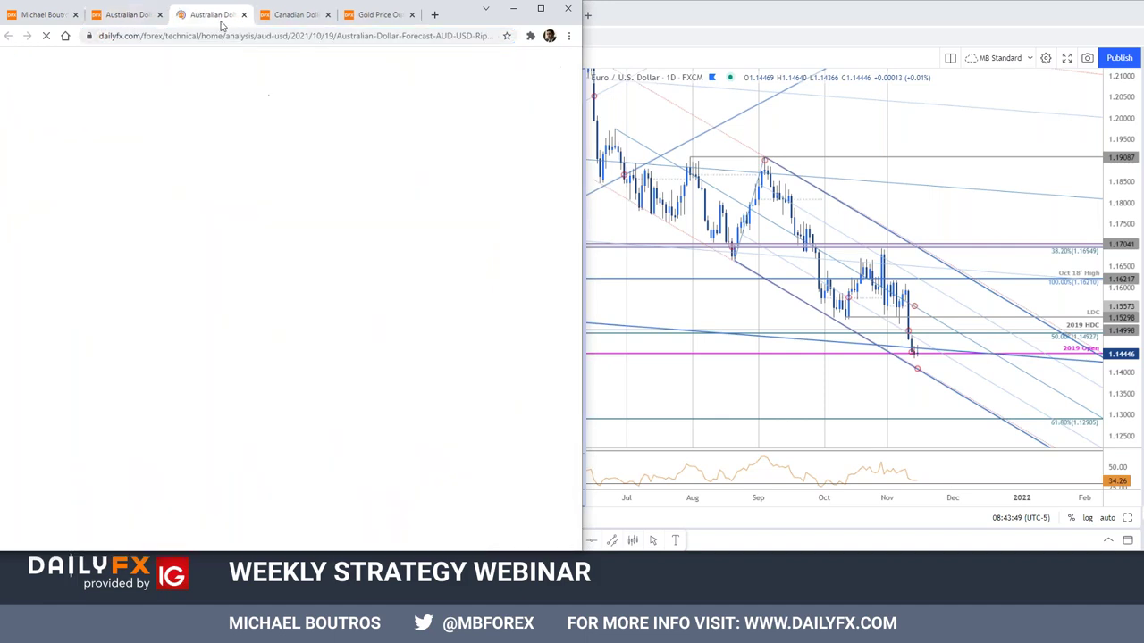
scroll(468, 376, down, 4)
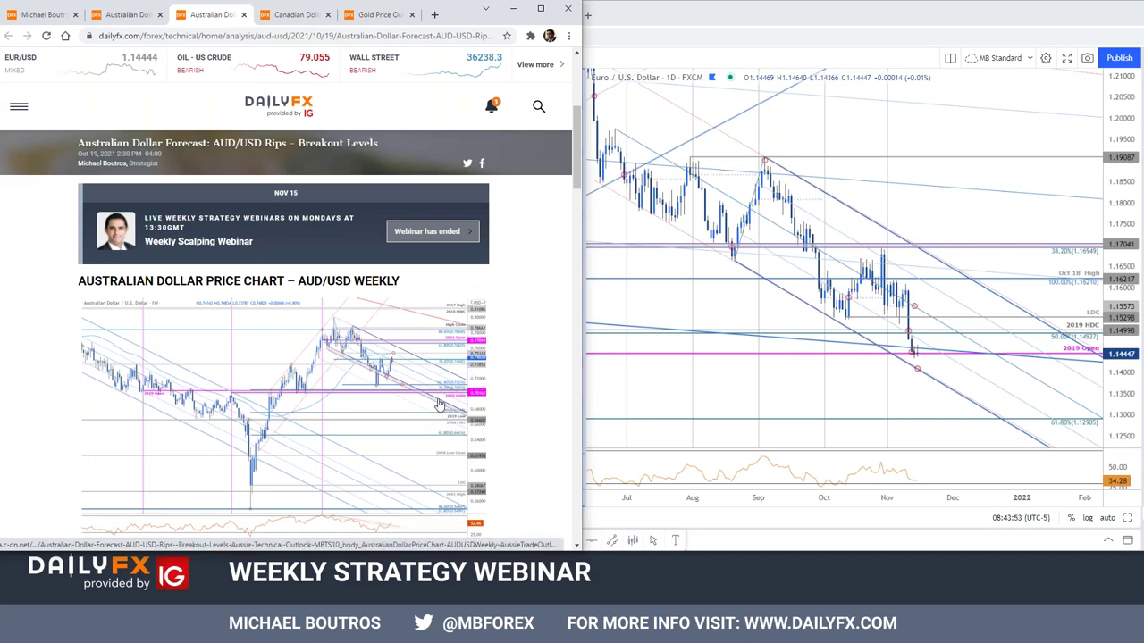
click(445, 405)
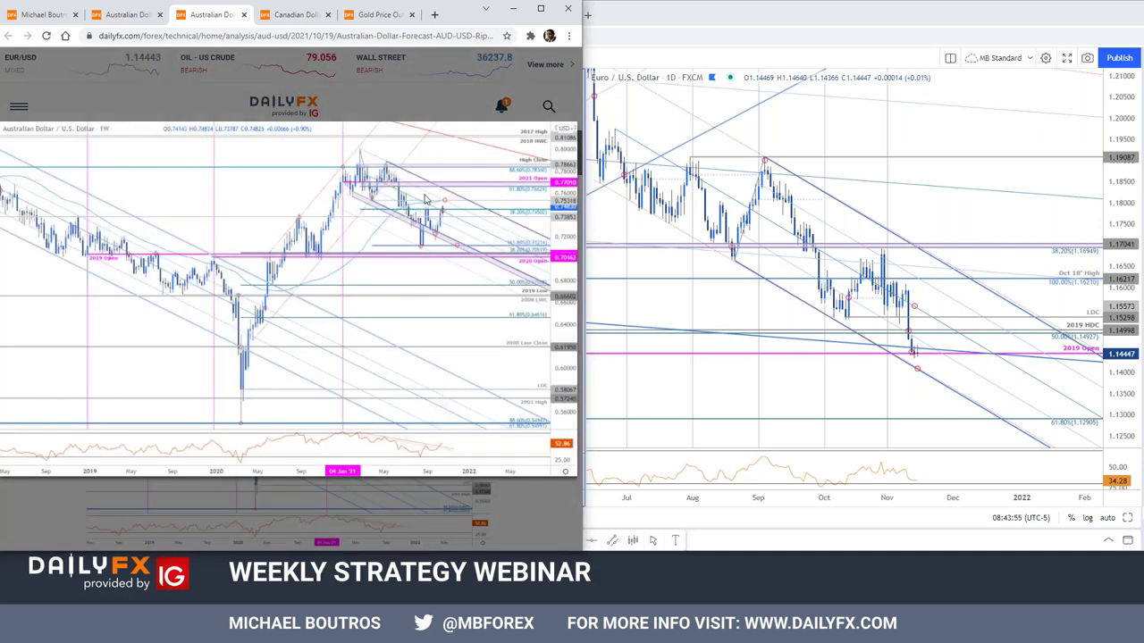
drag(337, 36, 304, 36)
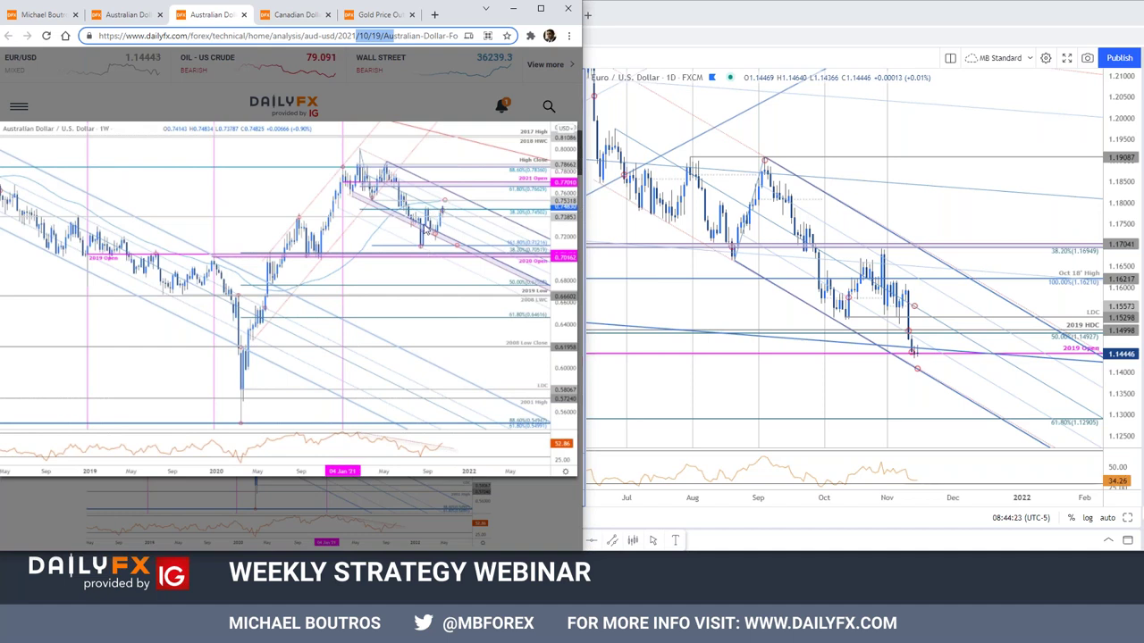
Close the October 19 article and enlarge the AUD/USD weekly chart in the November 10 article.
click(243, 14)
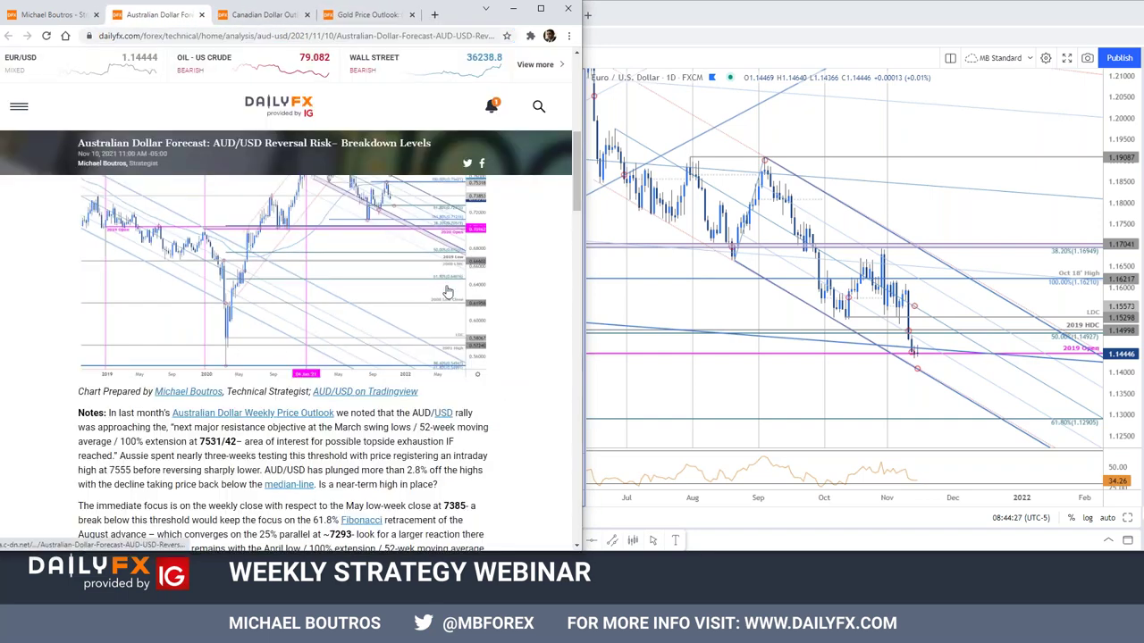
click(445, 284)
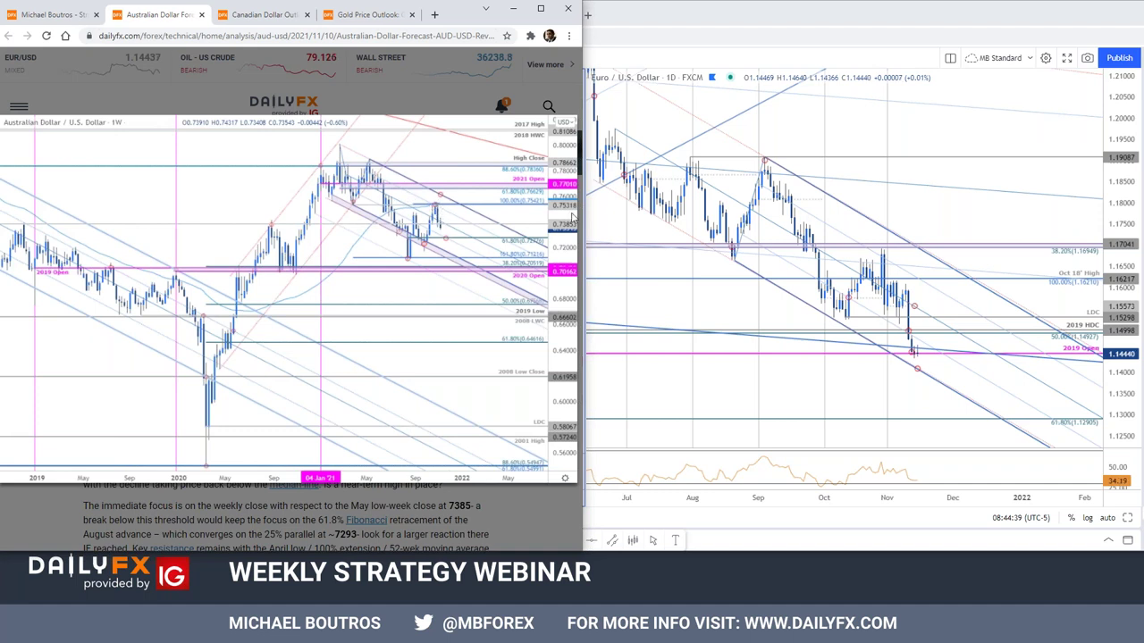
Return to TradingView, change the Weekly Charts layout's symbol to AUDUSD and bring the price action since 2021 into view.
click(1042, 234)
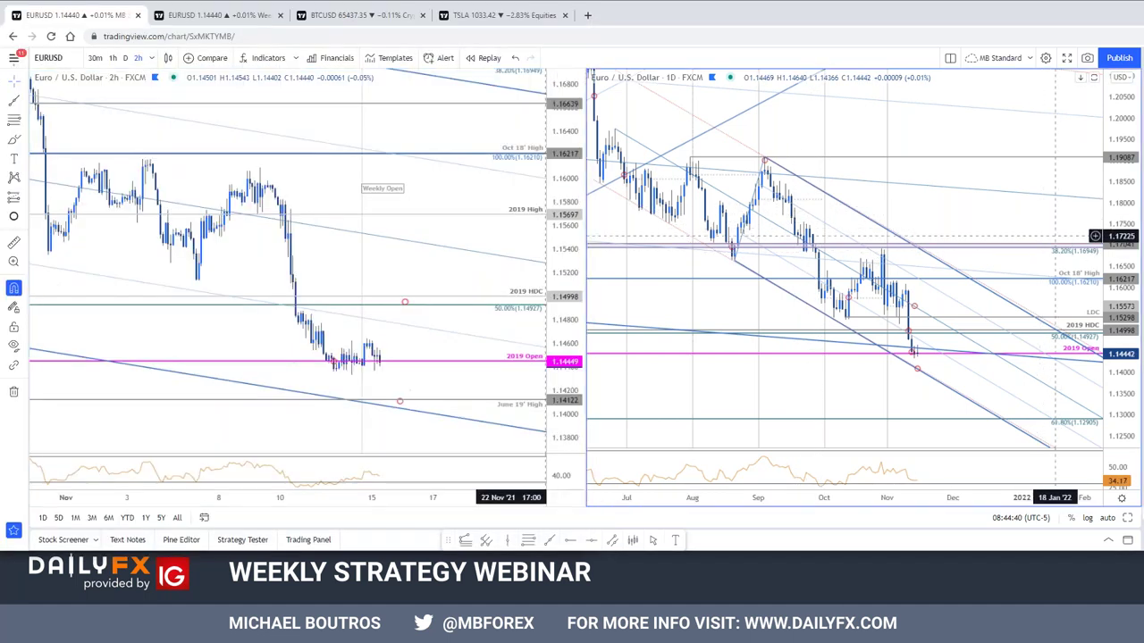
click(222, 15)
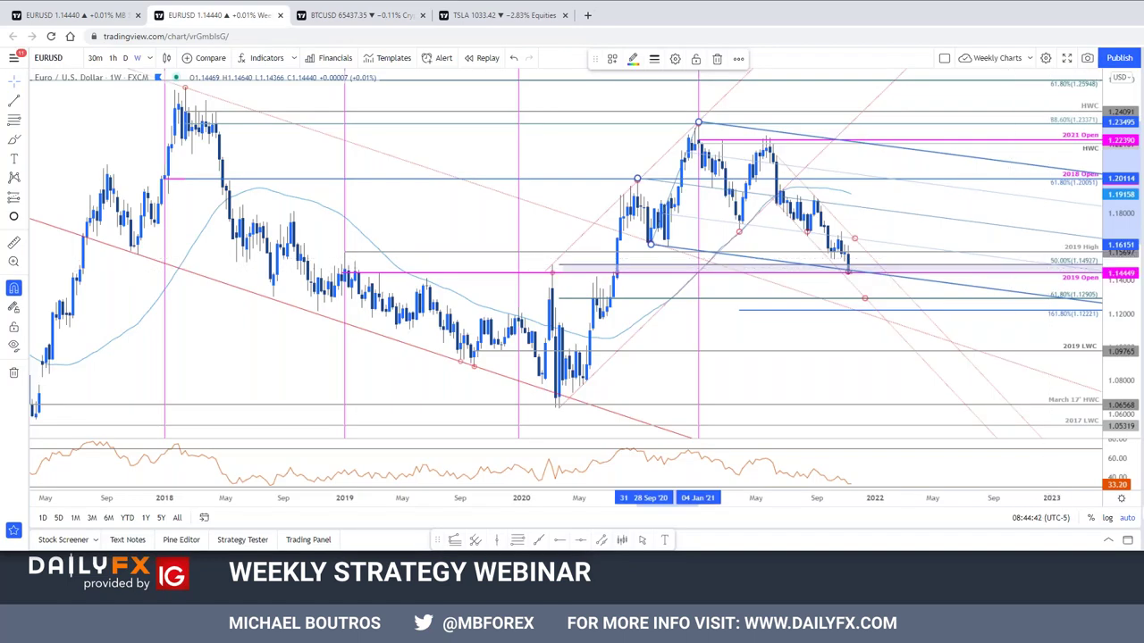
text(AUDUSD)
key(Return)
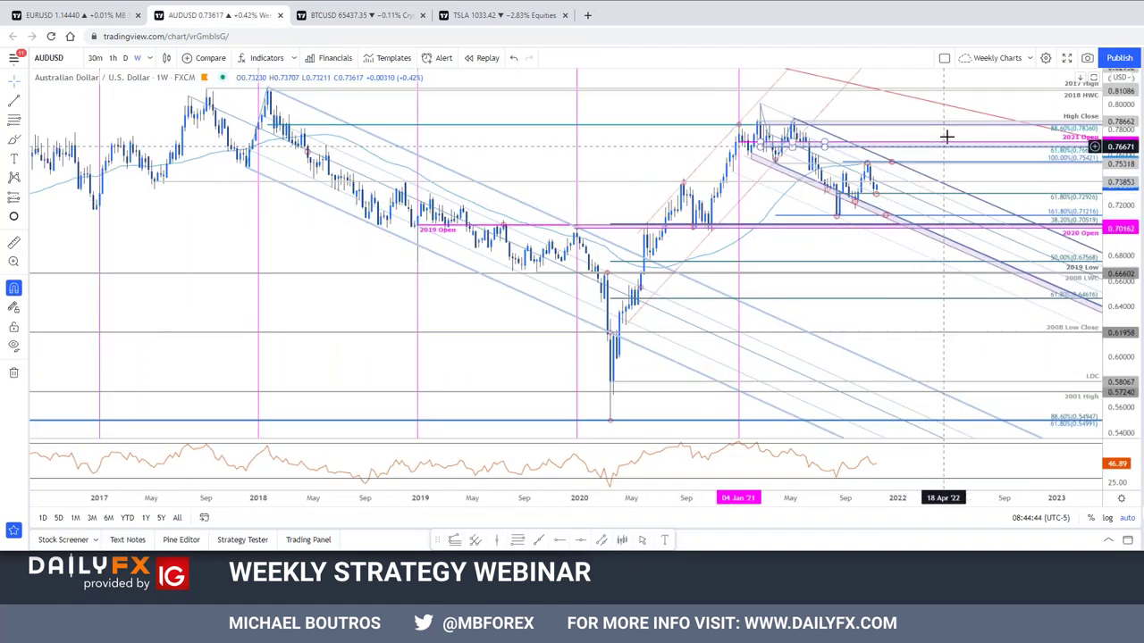
drag(944, 152, 876, 152)
drag(1128, 210, 1128, 184)
Bring the DailyFX article's chart beside the live AUDUSD weekly chart and compare the pitchfork and the 61.80% support level.
key(alt+Tab)
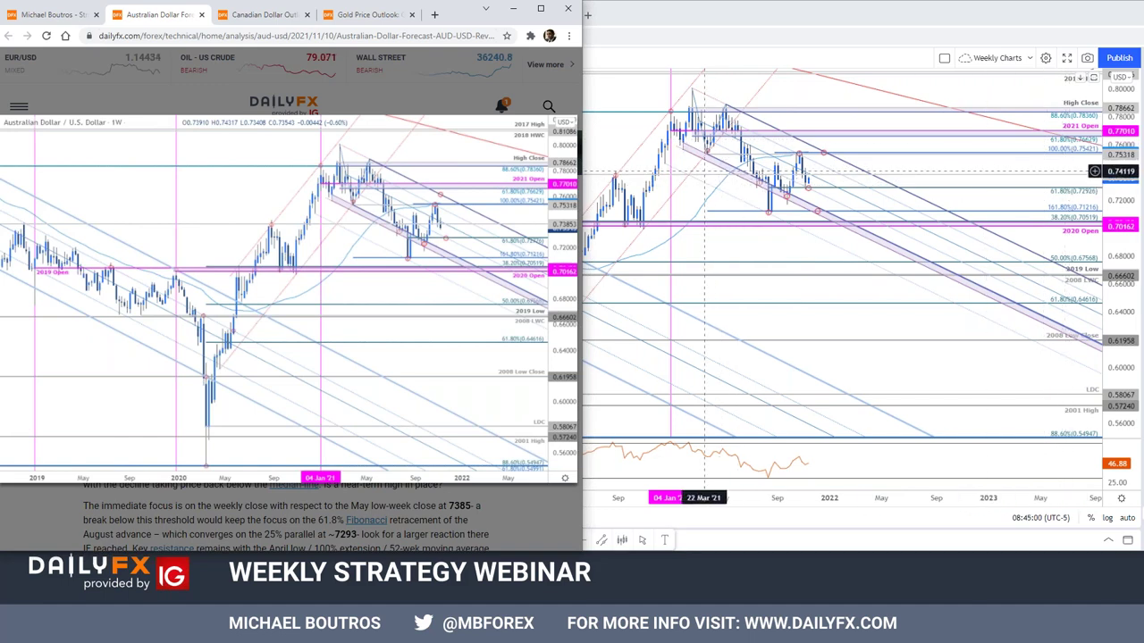
scroll(670, 182, down, 4)
scroll(670, 182, down, 2)
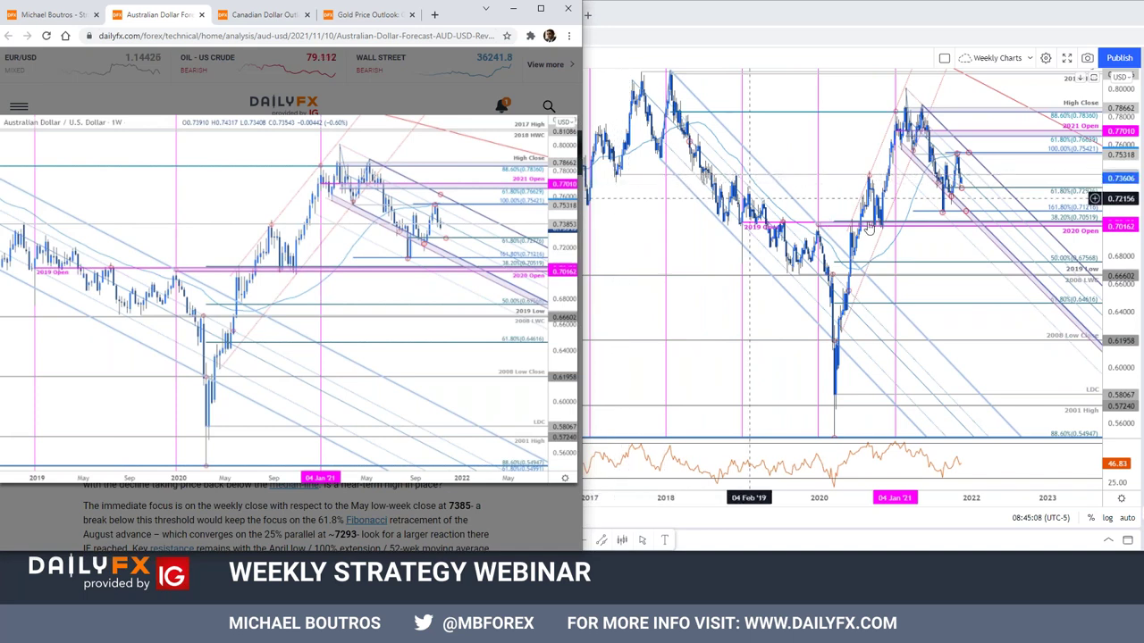
scroll(893, 234, up, 4)
scroll(886, 232, up, 1)
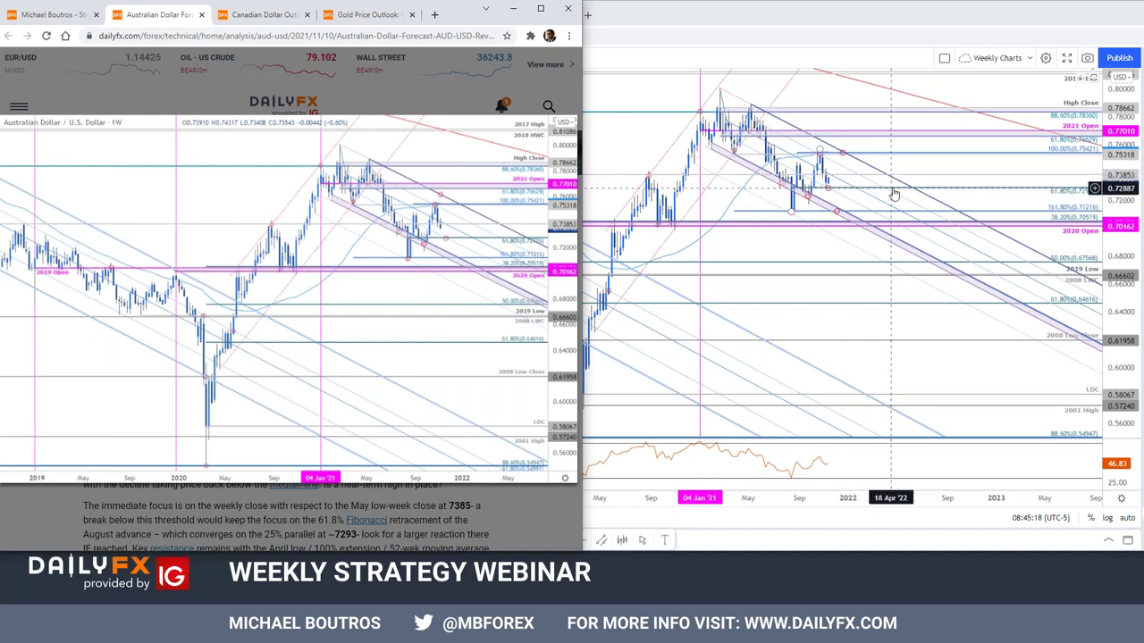
Return to the live AUDUSD weekly chart and enlarge the price action since 2018.
click(935, 166)
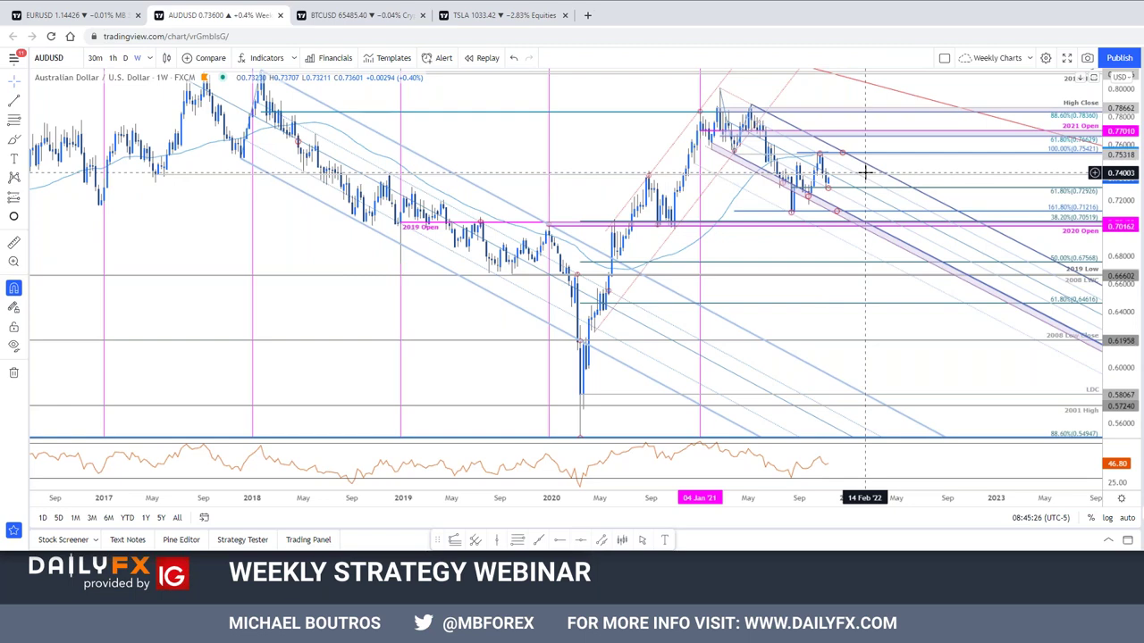
scroll(919, 170, up, 2)
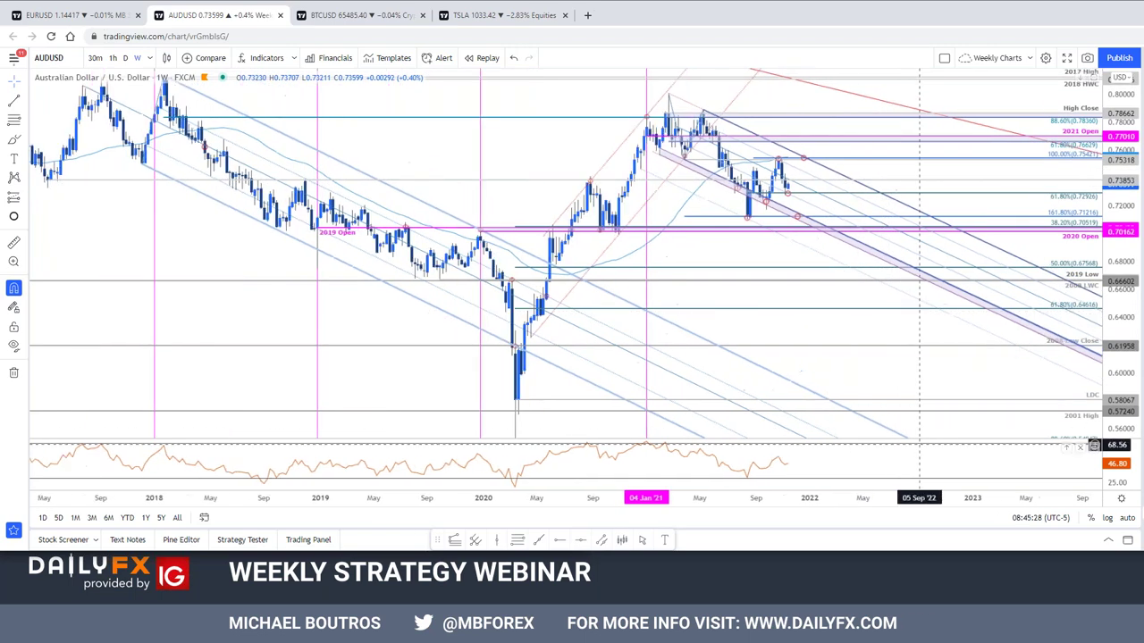
Set the MB Standard layout's symbol to AUDUSD, maximize its daily chart and bring the 2021 price action into view.
click(49, 19)
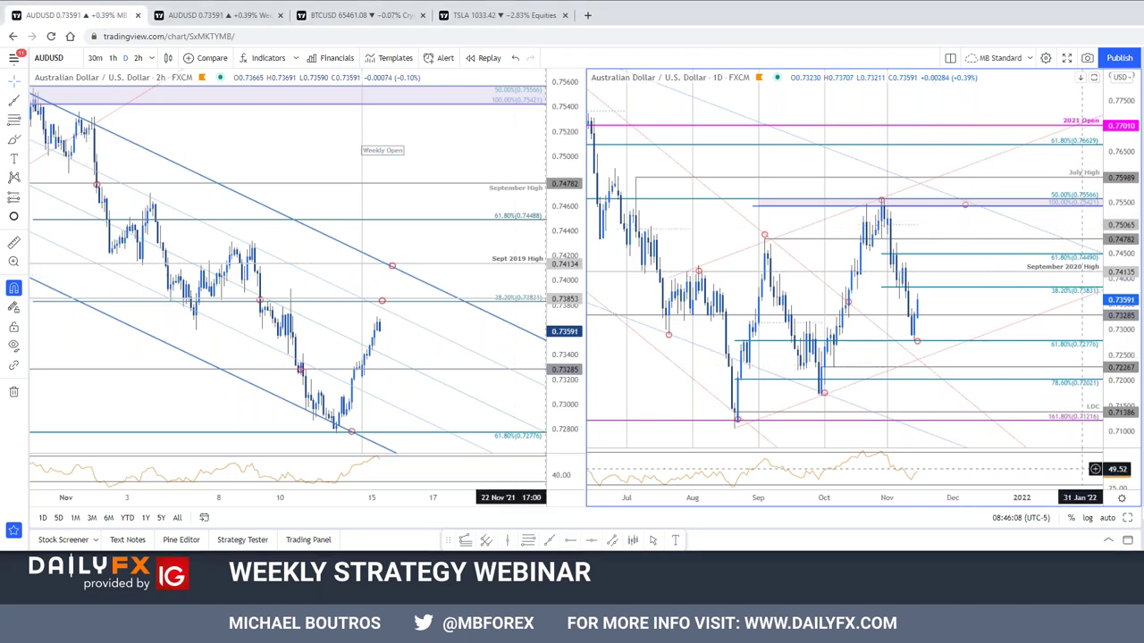
key(alt+Return)
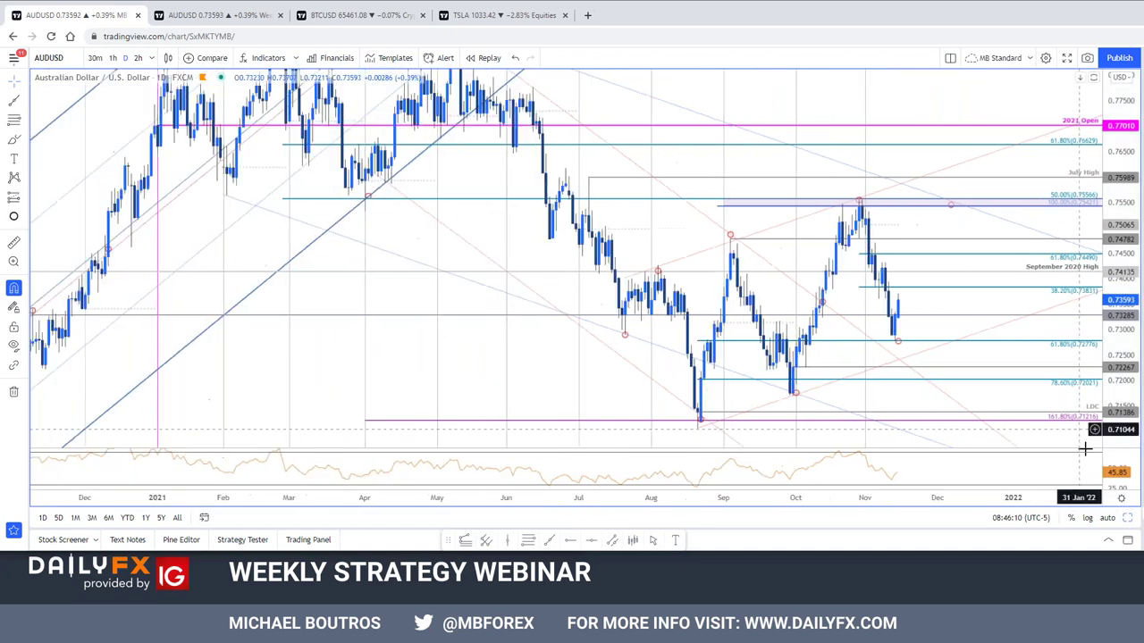
scroll(1052, 386, up, 1)
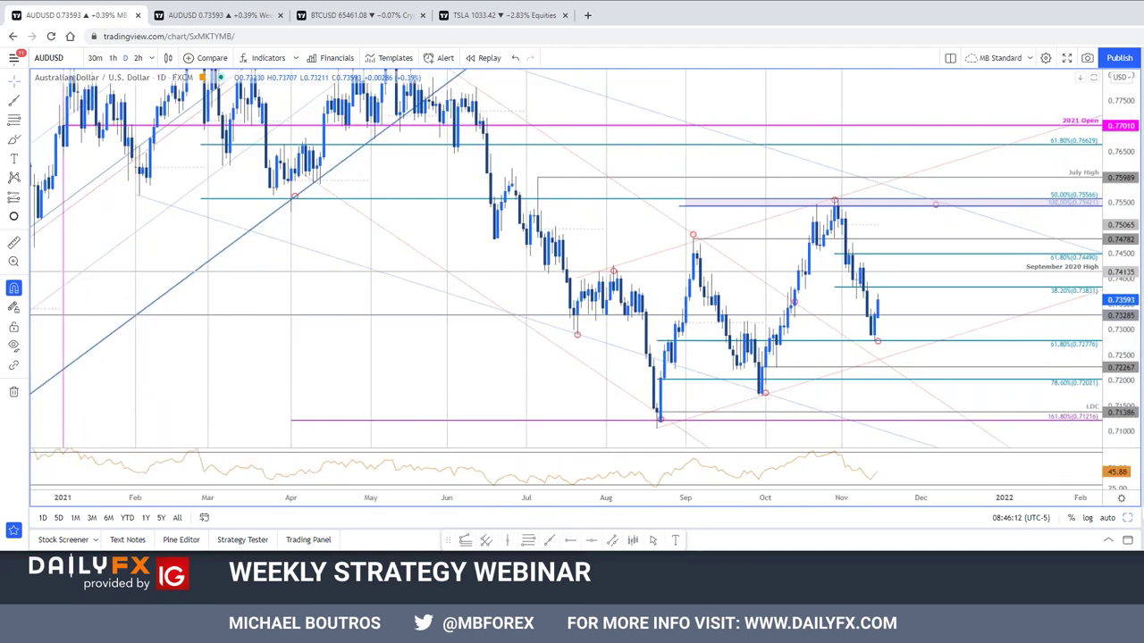
drag(939, 222, 887, 255)
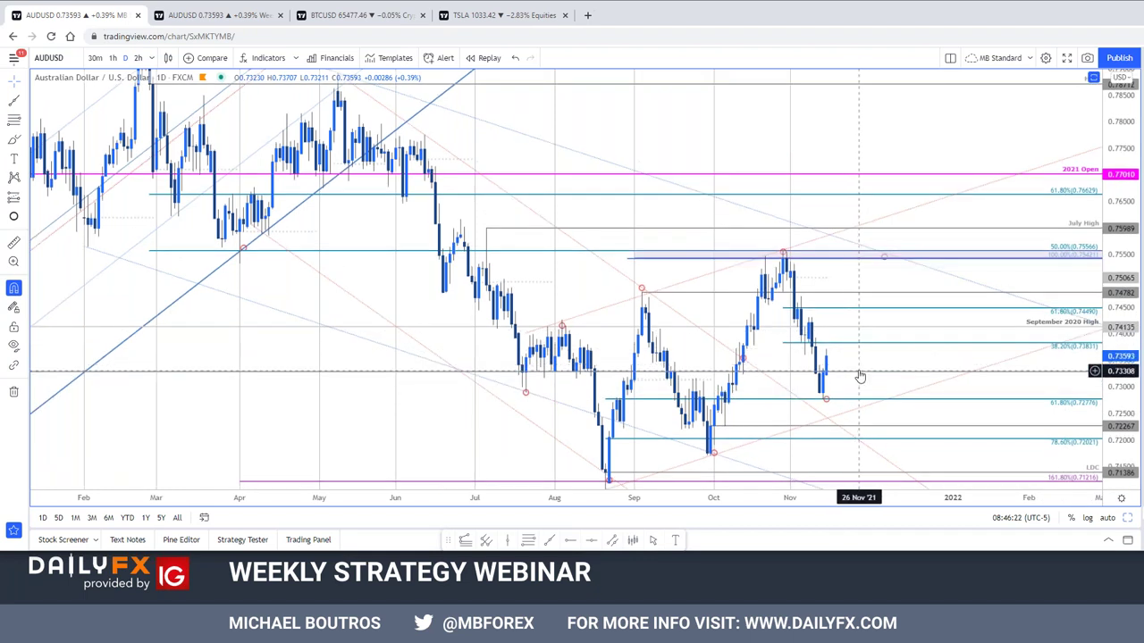
double_click(858, 371)
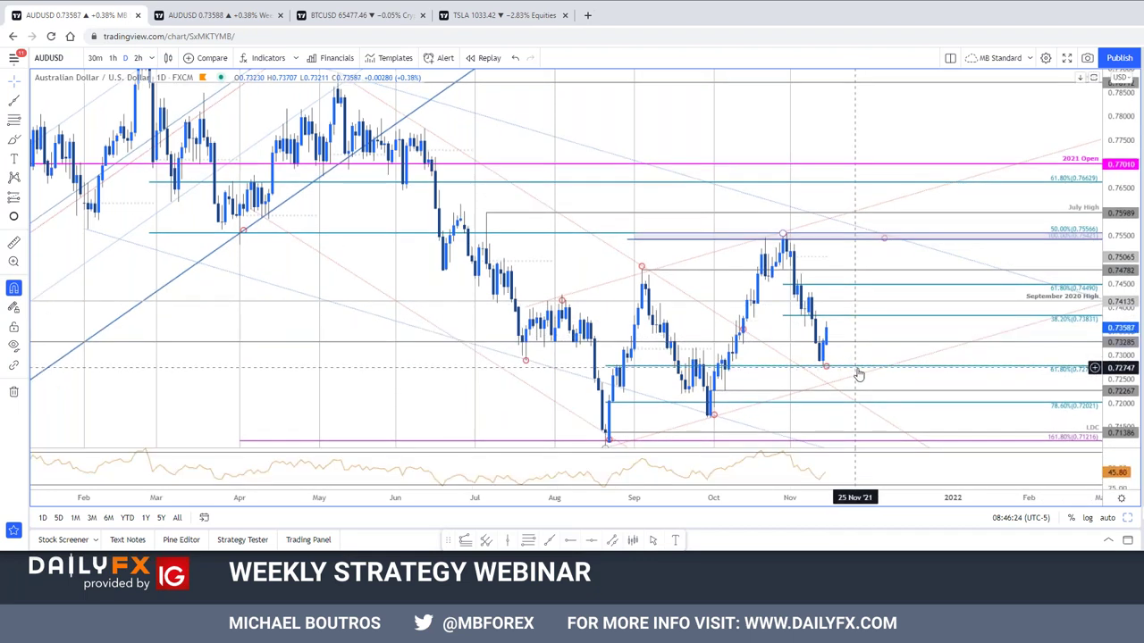
drag(899, 386, 889, 370)
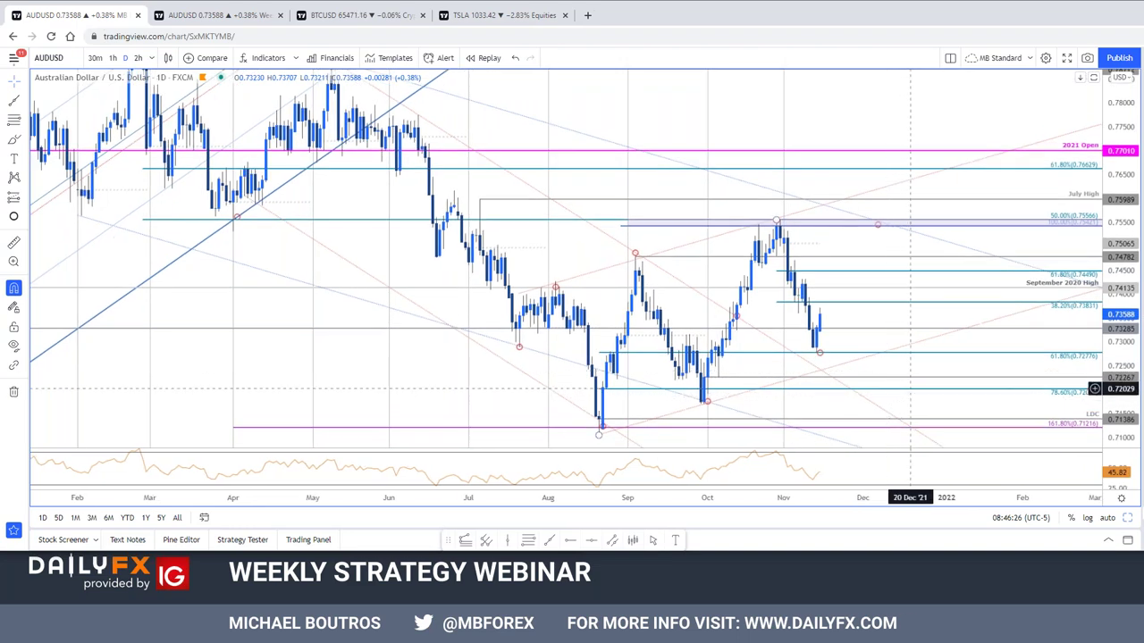
scroll(894, 372, down, 2)
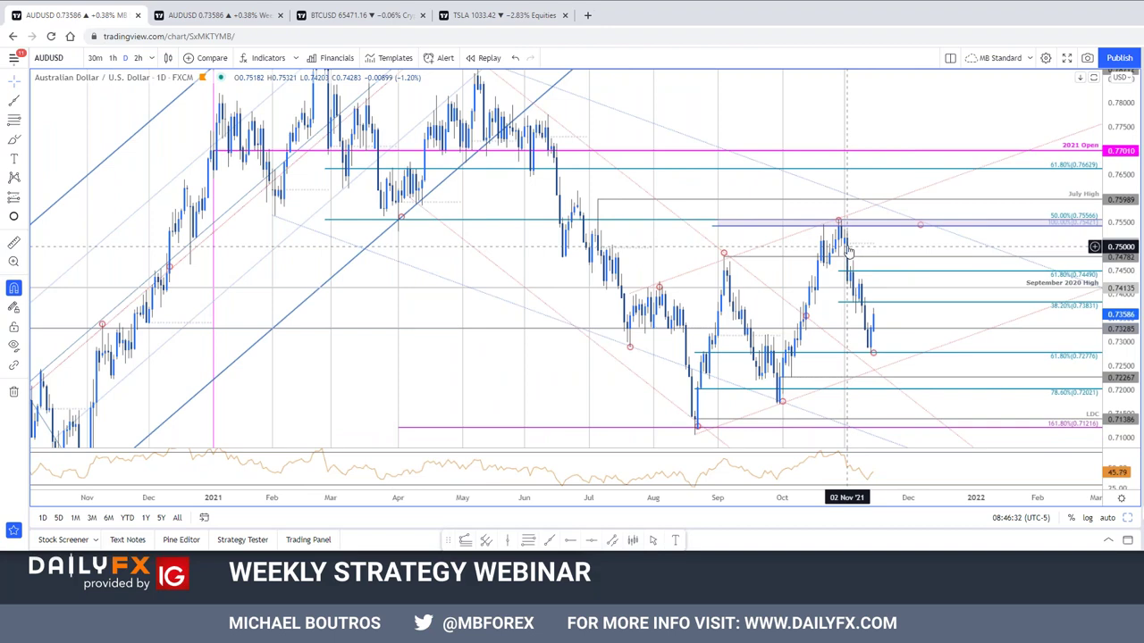
scroll(848, 253, up, 1)
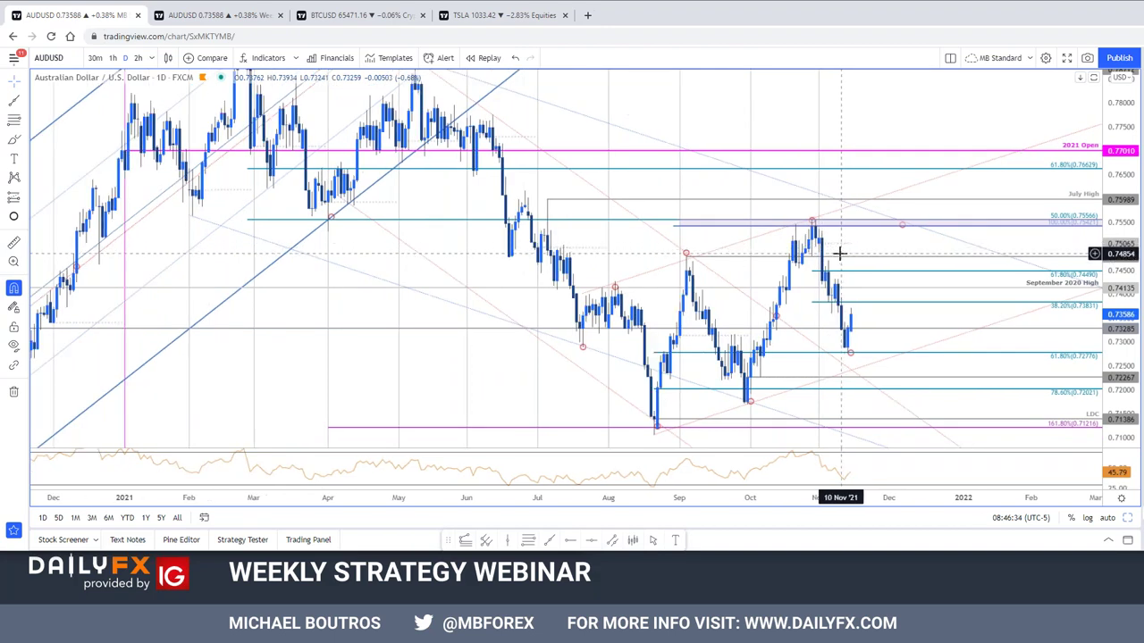
scroll(898, 121, down, 2)
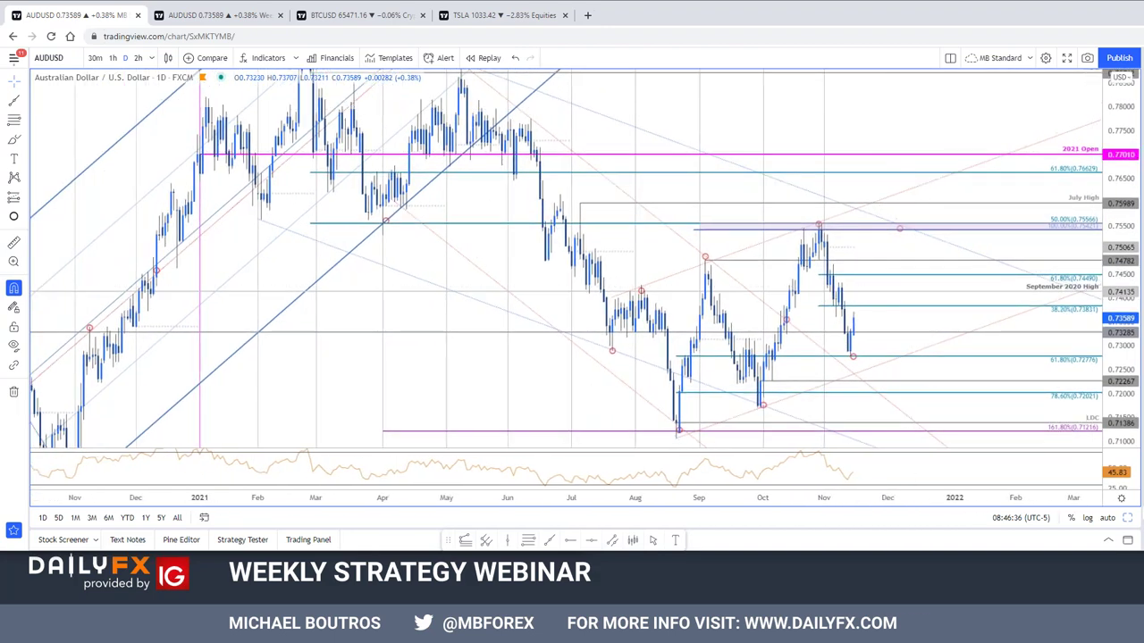
Open the Australian Dollar Price Outlook linked in the November 10 DailyFX article in a new tab and show it.
key(alt+Tab)
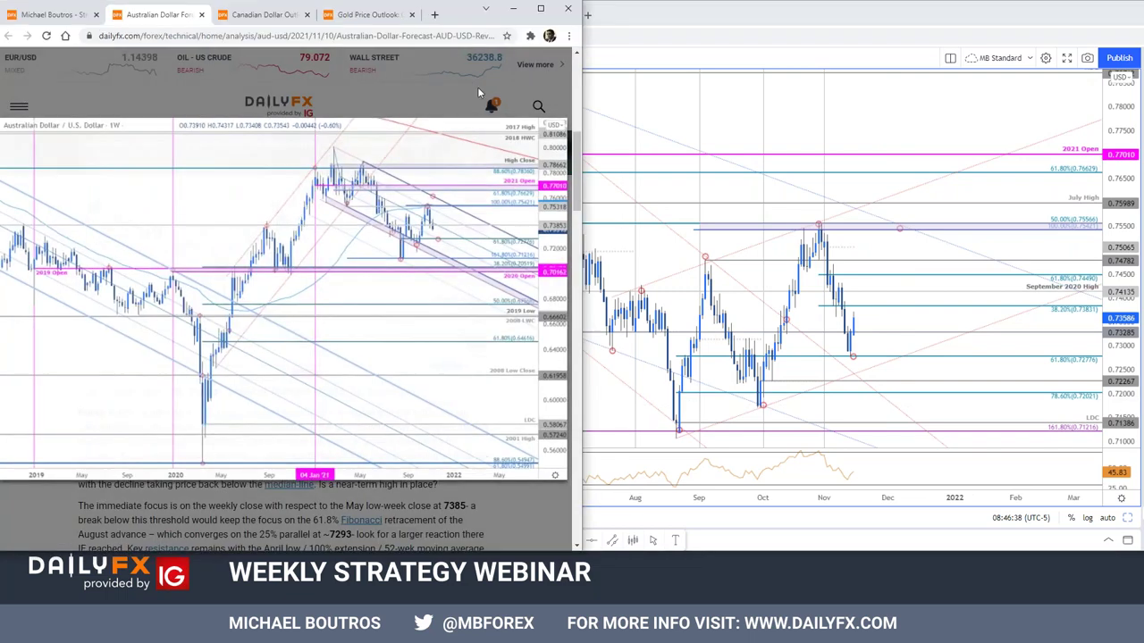
scroll(317, 471, down, 4)
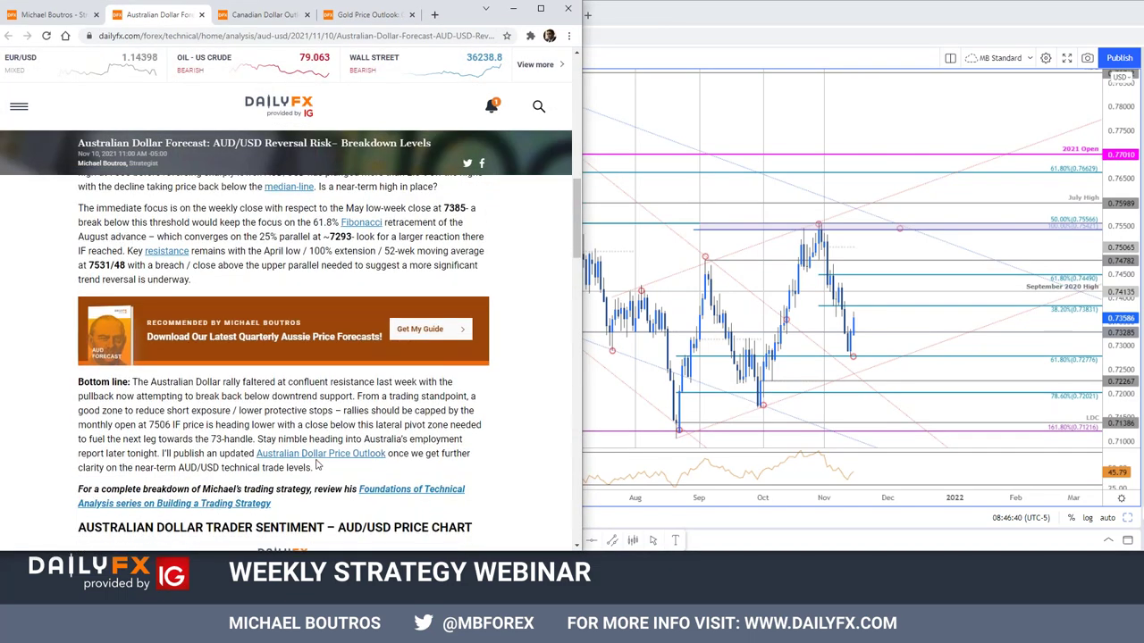
middle_click(319, 455)
click(208, 16)
Highlight the article's 10/28 date in its address and enlarge its AUD/USD daily chart beside the live chart.
scroll(504, 352, down, 5)
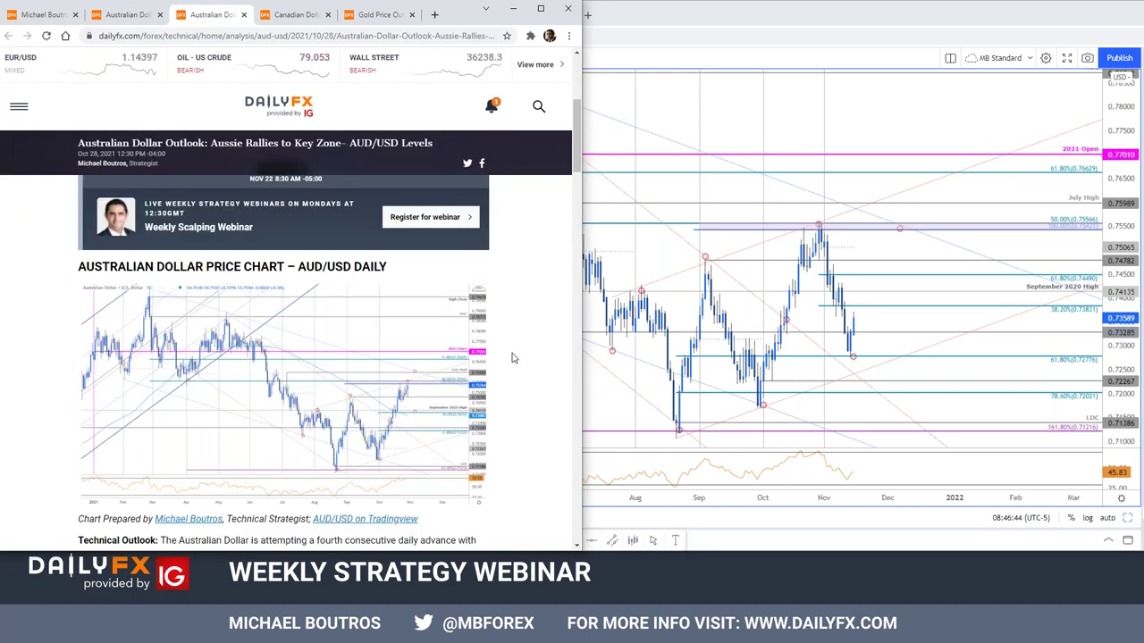
drag(390, 36, 351, 36)
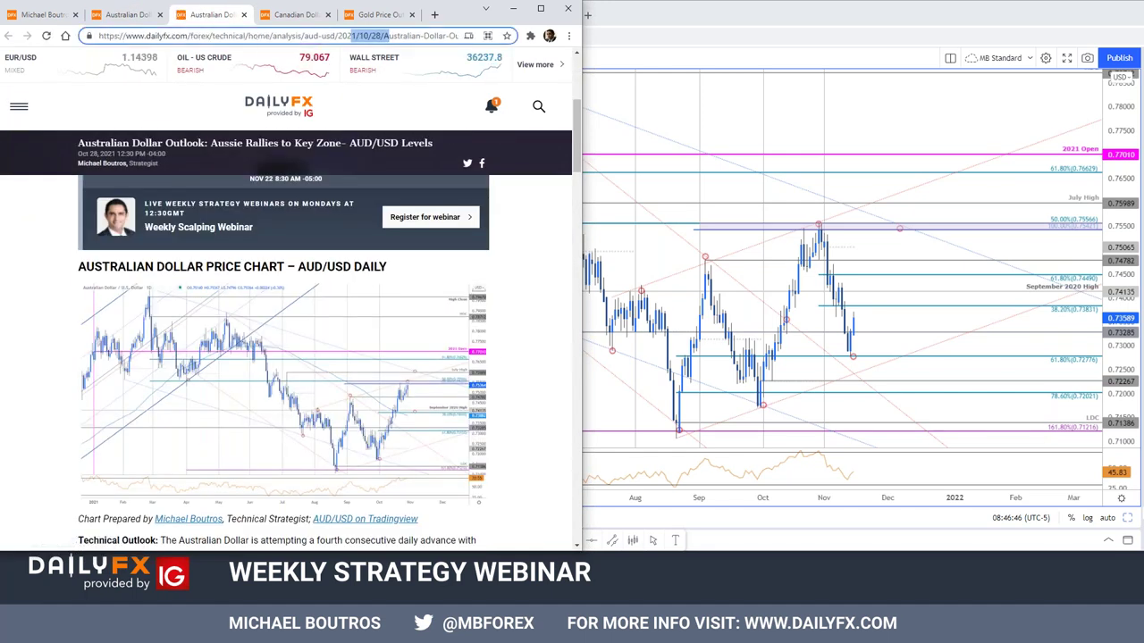
click(438, 432)
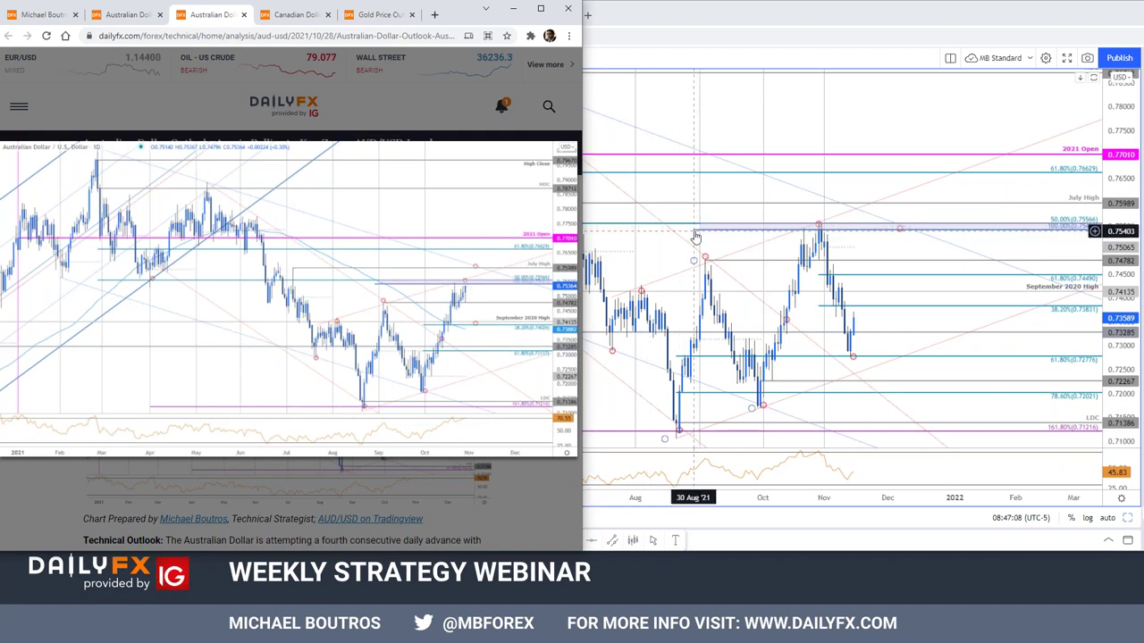
Return to the live AUDUSD daily chart and change its interval to 2 hours.
click(1094, 229)
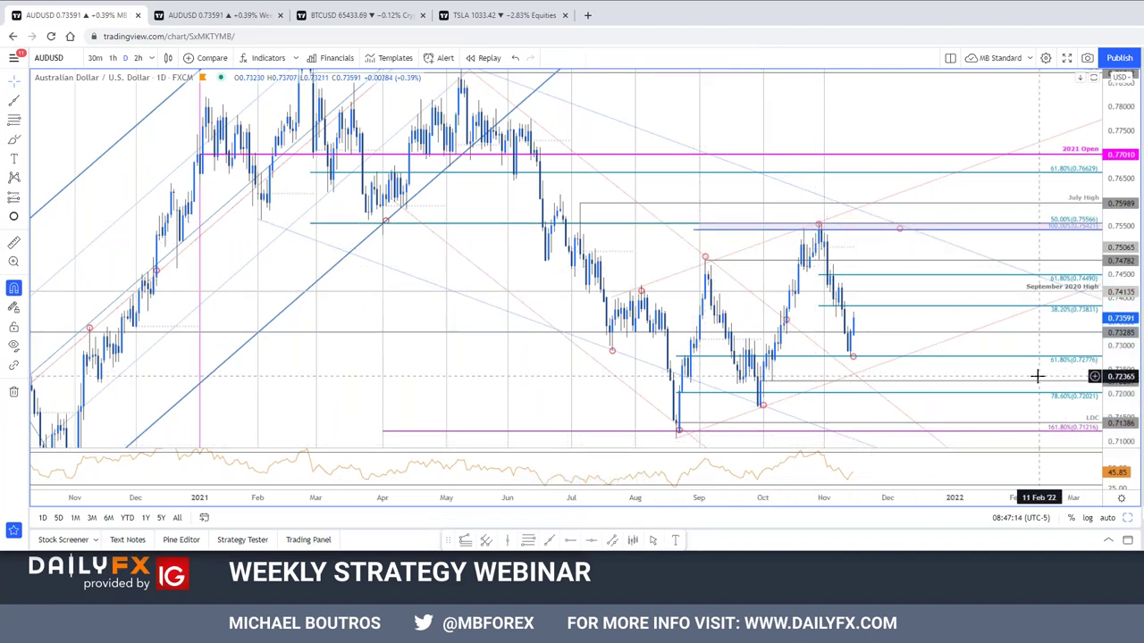
scroll(1036, 378, up, 1)
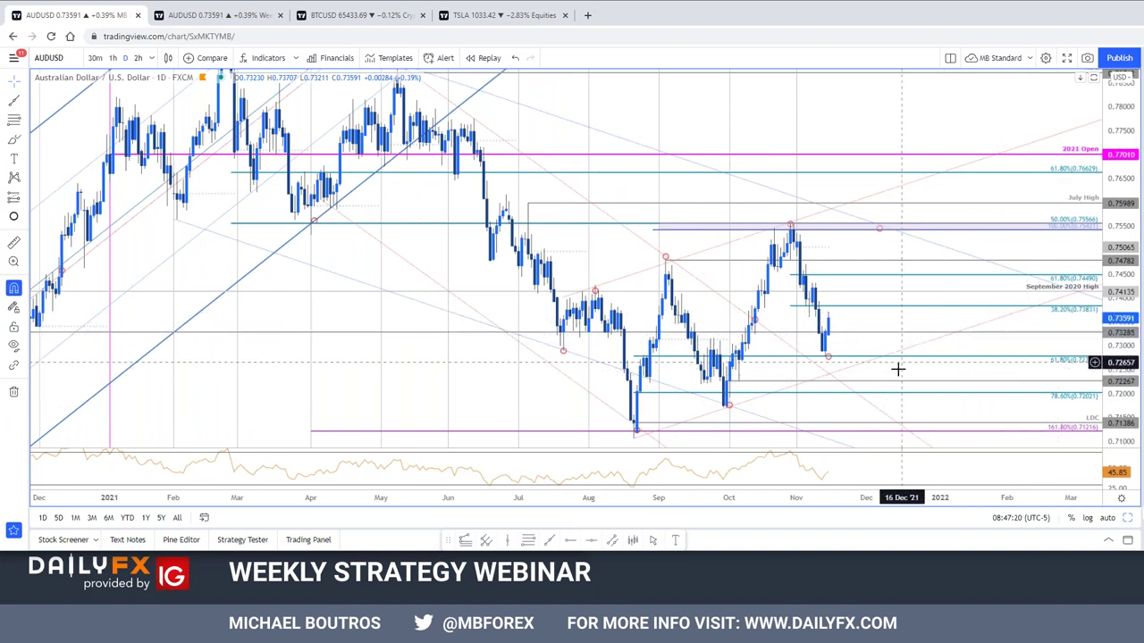
key(2)
key(h)
key(Return)
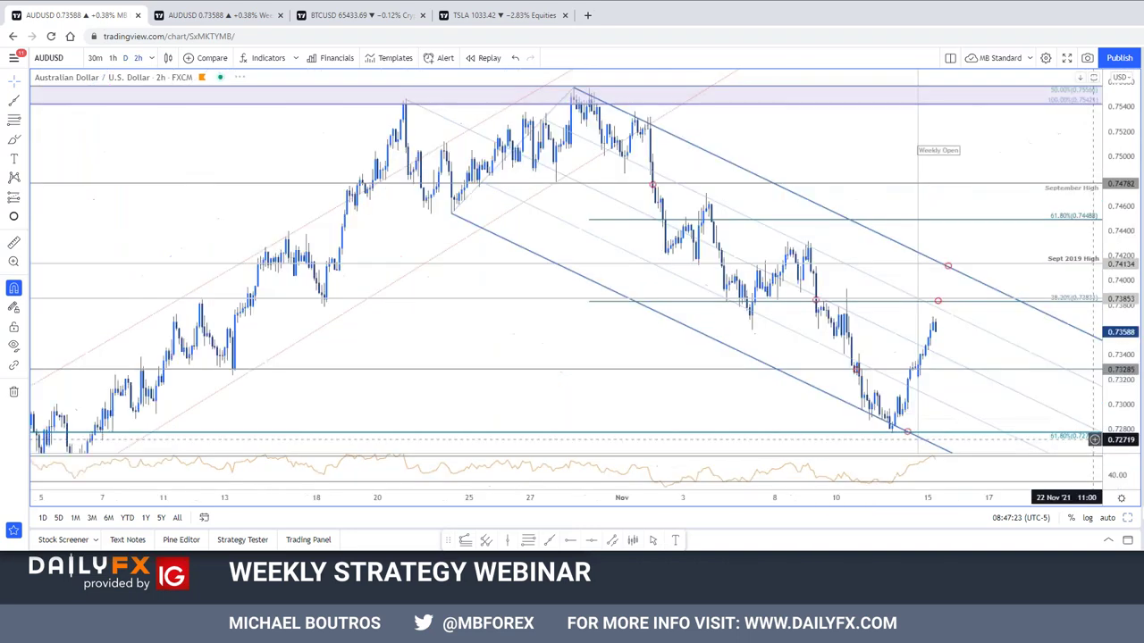
Close the October 28 article and return to the AUDUSD 2-hour chart.
drag(848, 146, 762, 146)
key(alt+Tab)
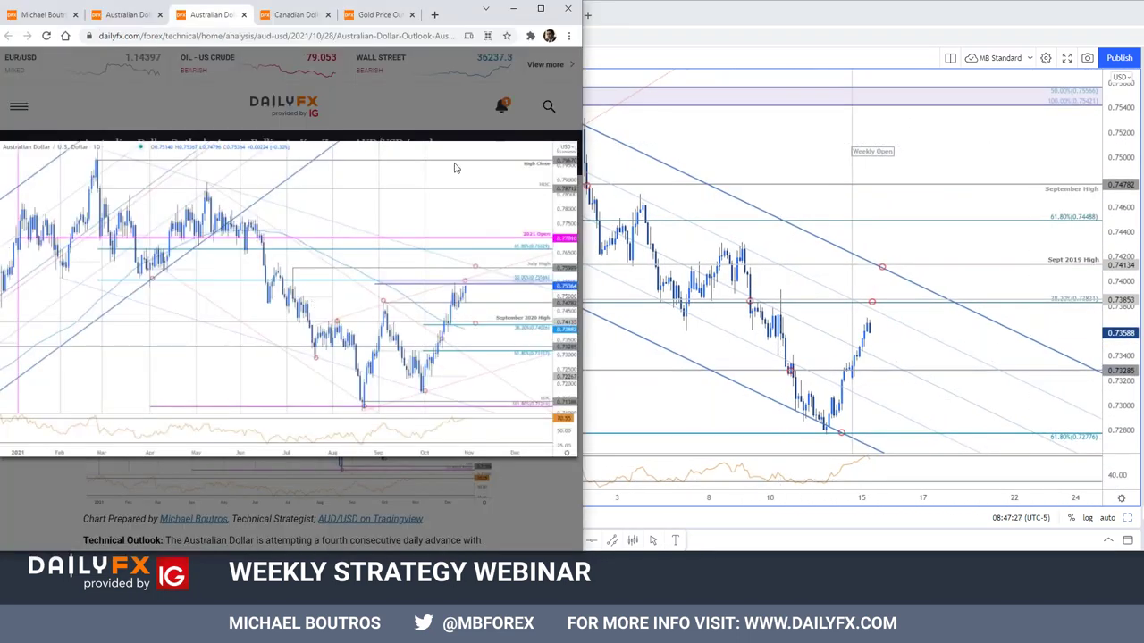
scroll(286, 268, down, 5)
click(713, 117)
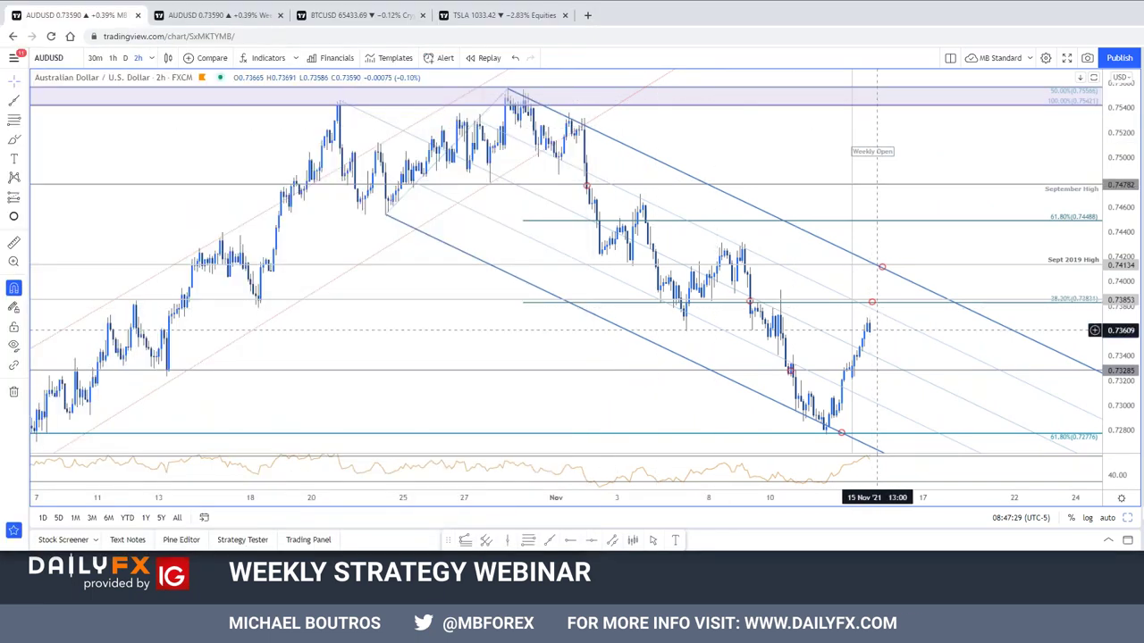
Examine the descending channel on the AUDUSD 2-hour chart and the marked intersections along its lower parallel.
drag(441, 327, 362, 327)
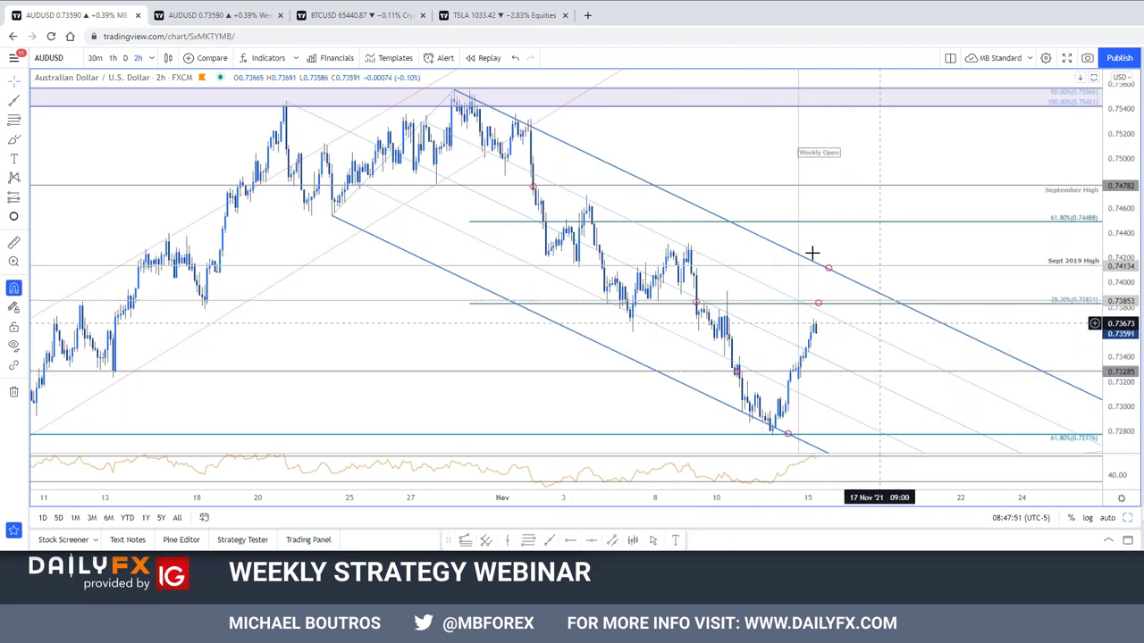
drag(982, 376, 989, 376)
scroll(990, 376, up, 1)
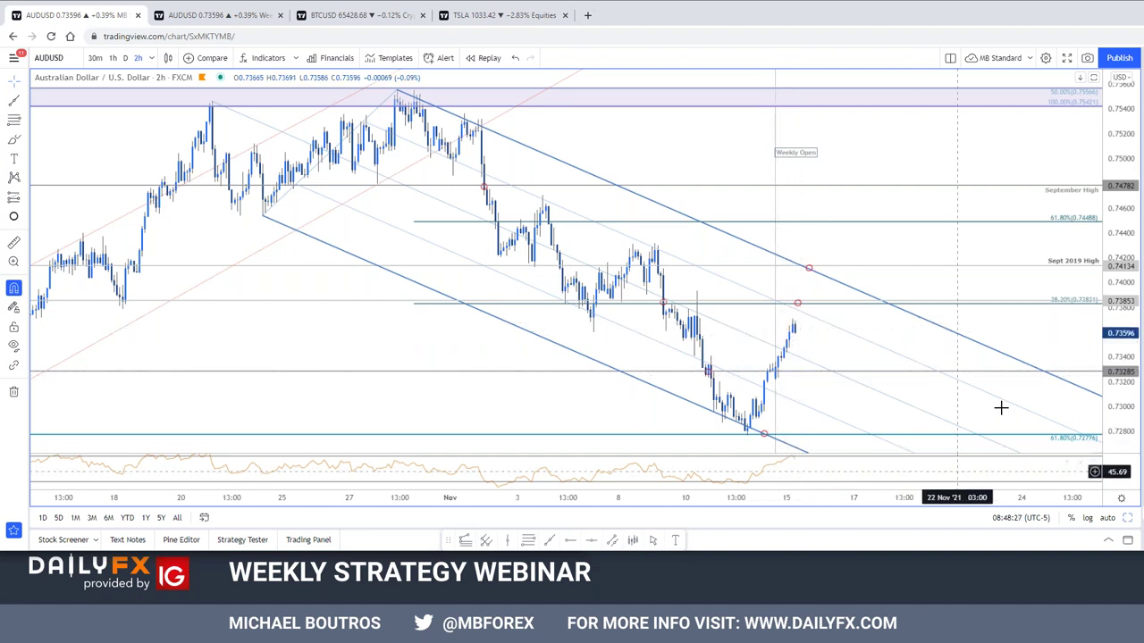
drag(1122, 340, 1046, 317)
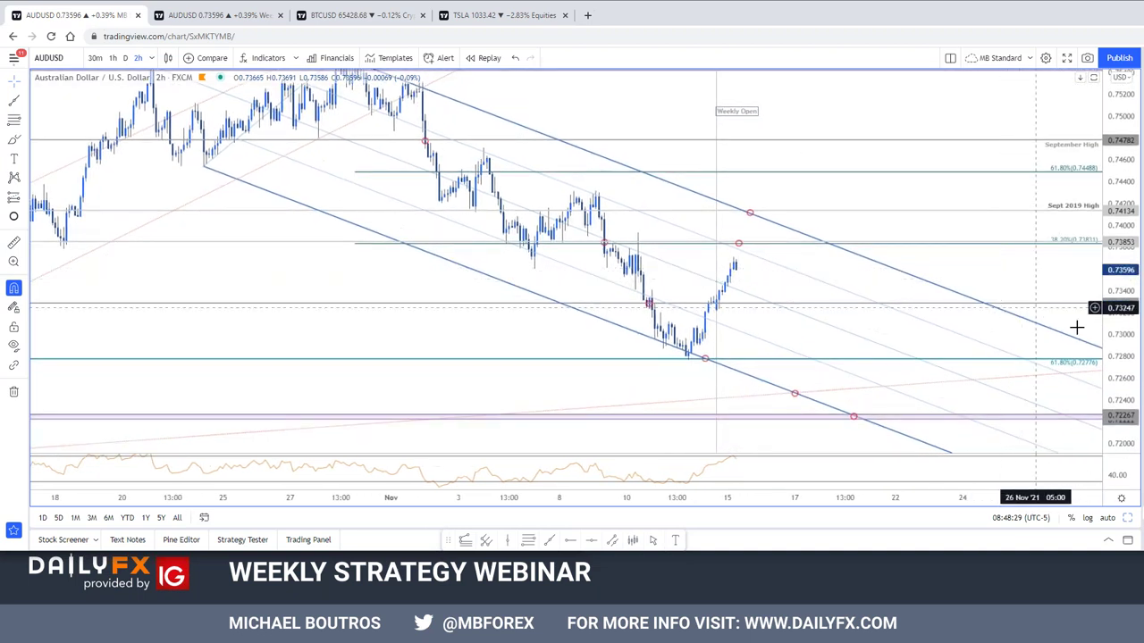
click(795, 394)
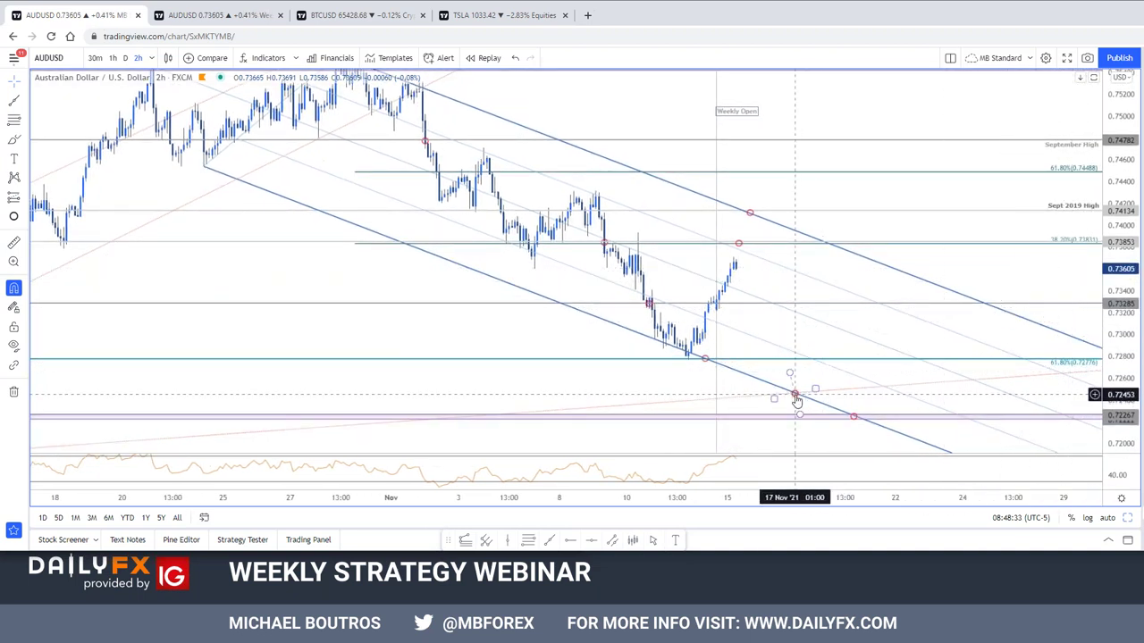
click(853, 417)
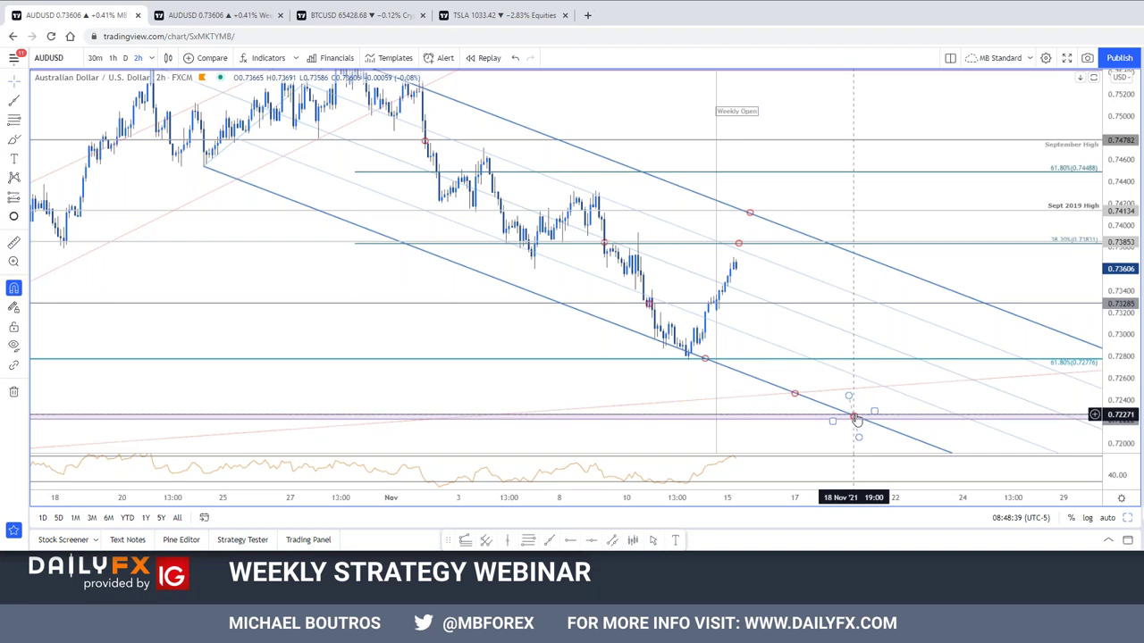
click(856, 408)
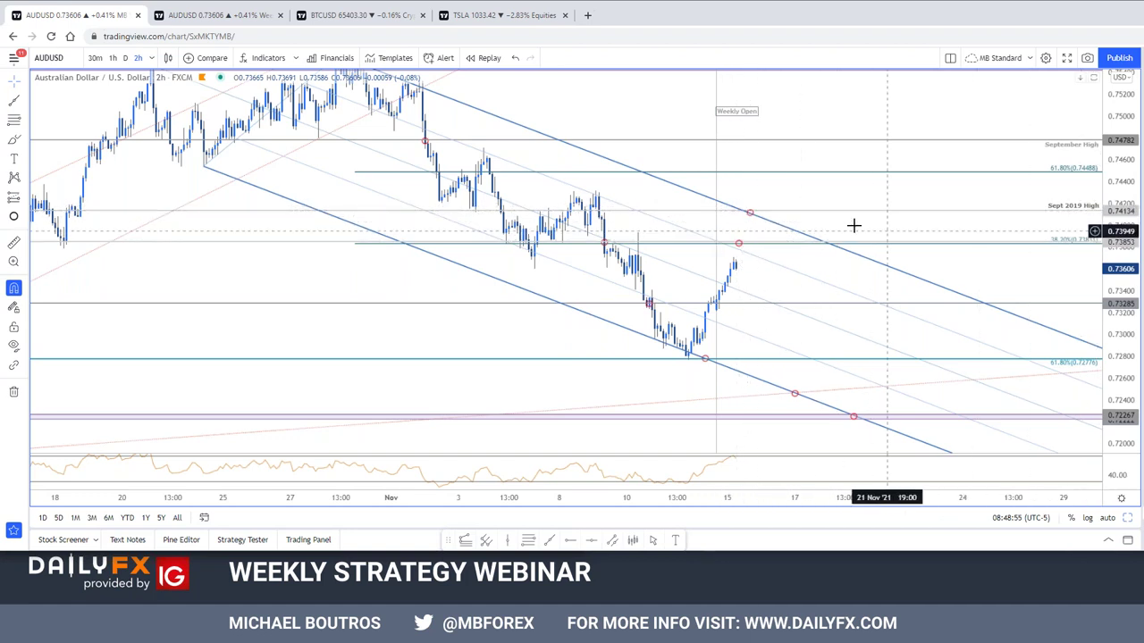
Mark the weekly open on the AUDUSD 2-hour chart with a horizontal ray at 0.73230.
drag(989, 106, 970, 133)
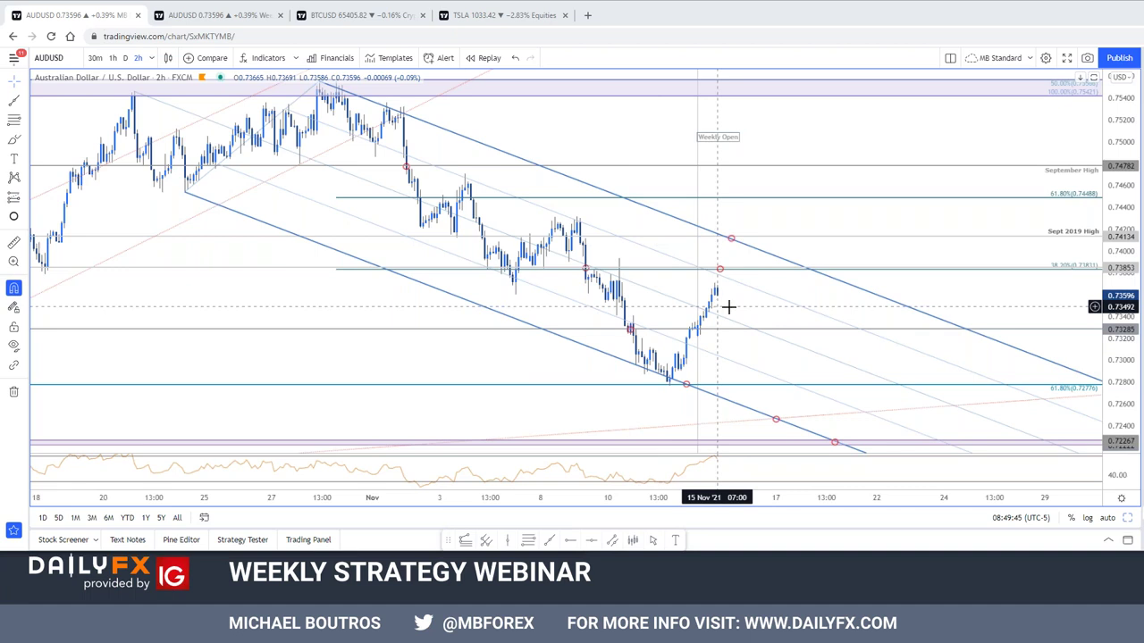
drag(727, 304, 694, 303)
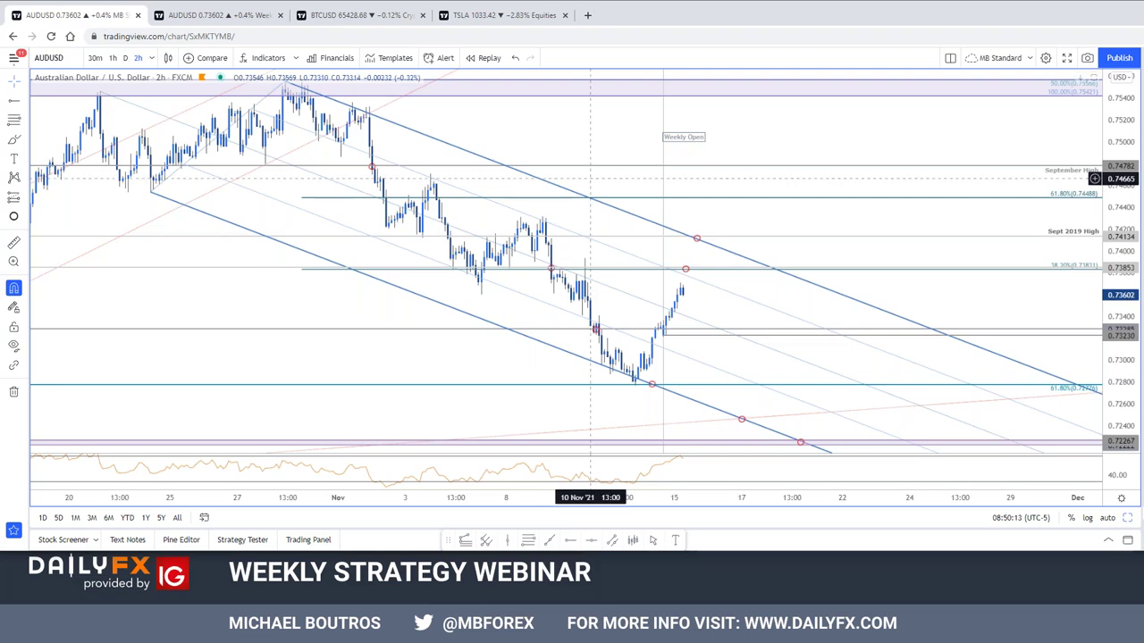
Switch to the Weekly Charts layout and change its symbol to USDCAD.
click(214, 15)
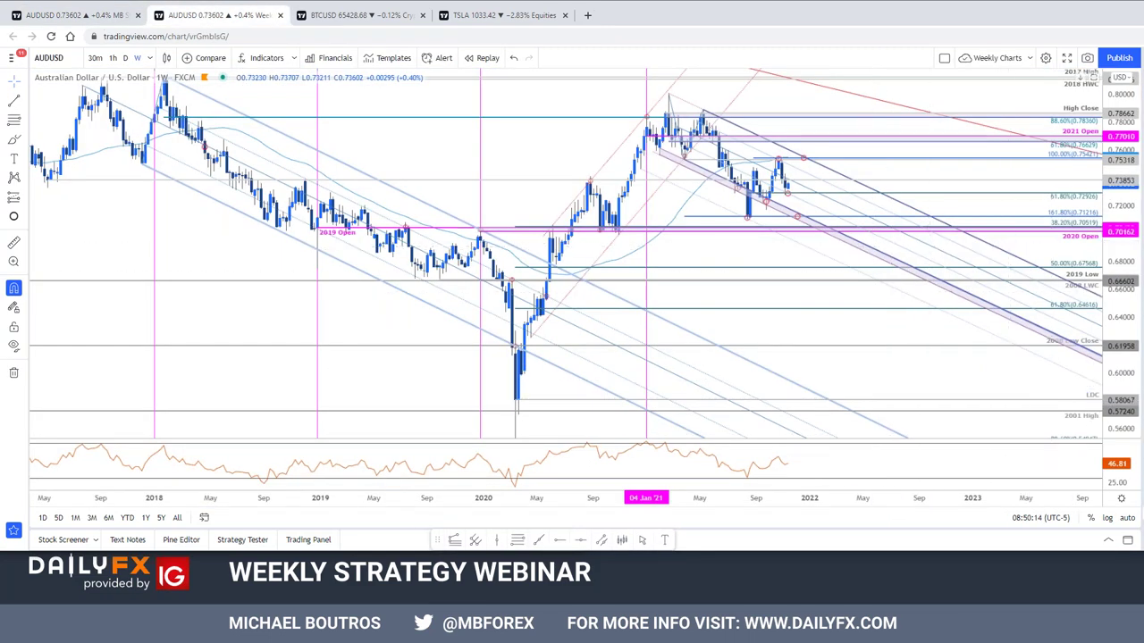
key(alt+Tab)
key(alt+Tab)
Close the November 10 Australian Dollar article on DailyFX and highlight the 11/09 date of the Canadian Dollar Outlook.
key(alt+Tab)
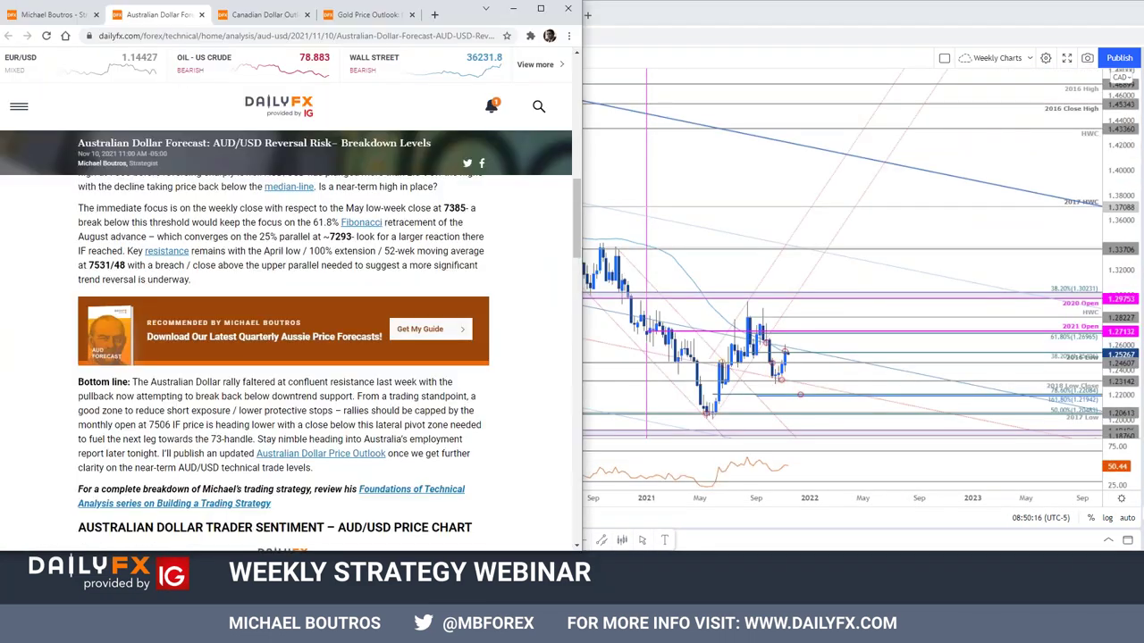
click(201, 14)
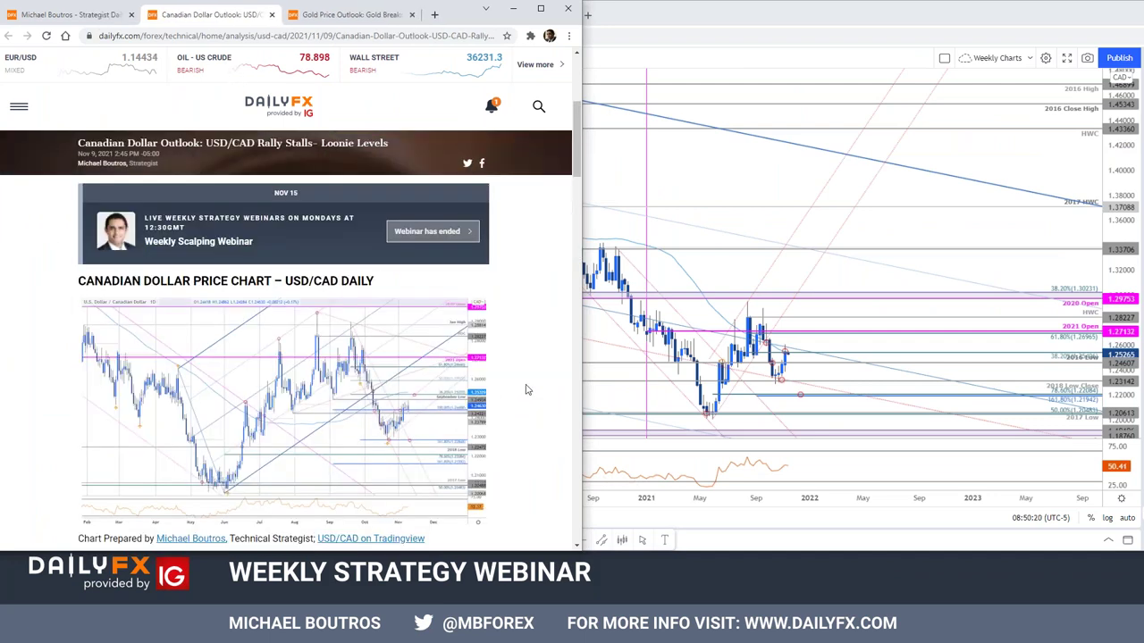
scroll(535, 415, down, 1)
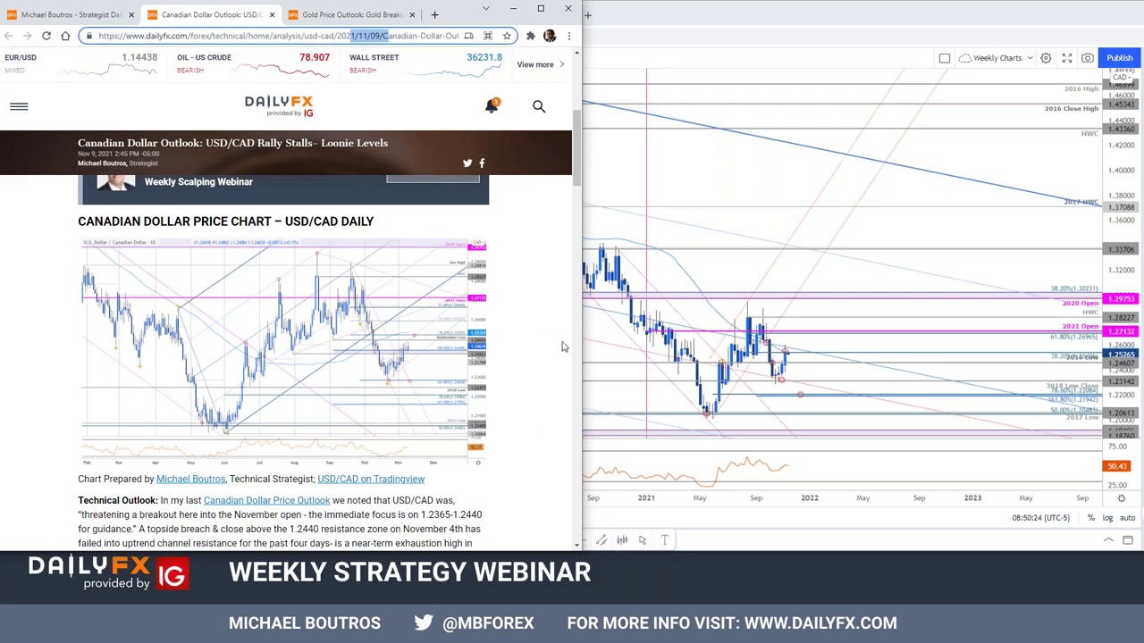
Return to the live USDCAD weekly chart and enlarge the price action since 2018.
click(741, 163)
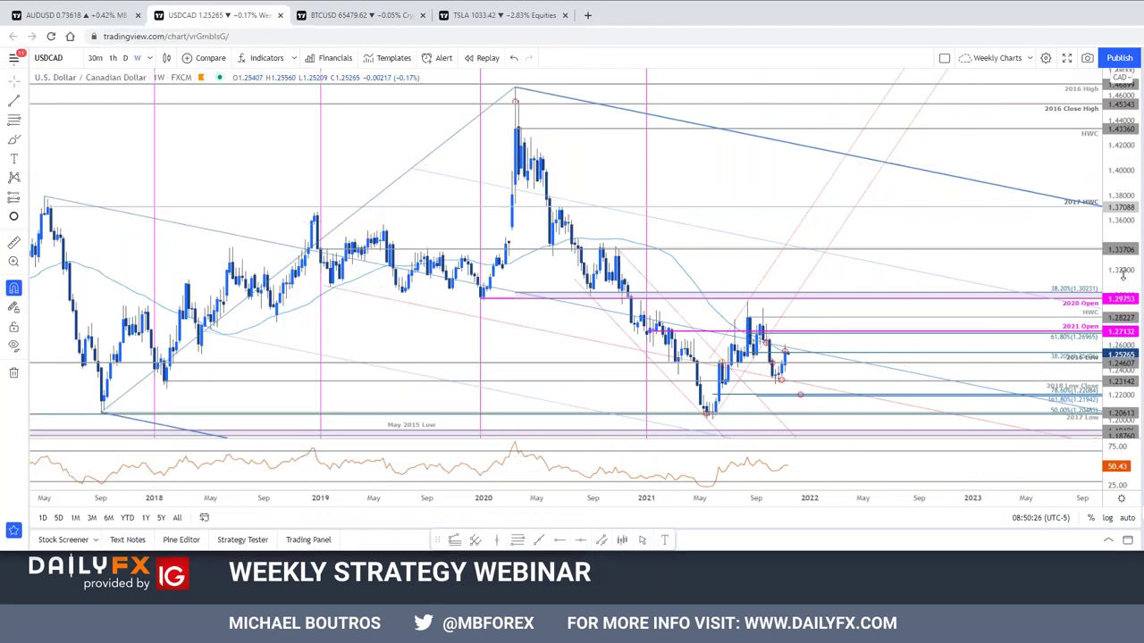
scroll(894, 382, up, 2)
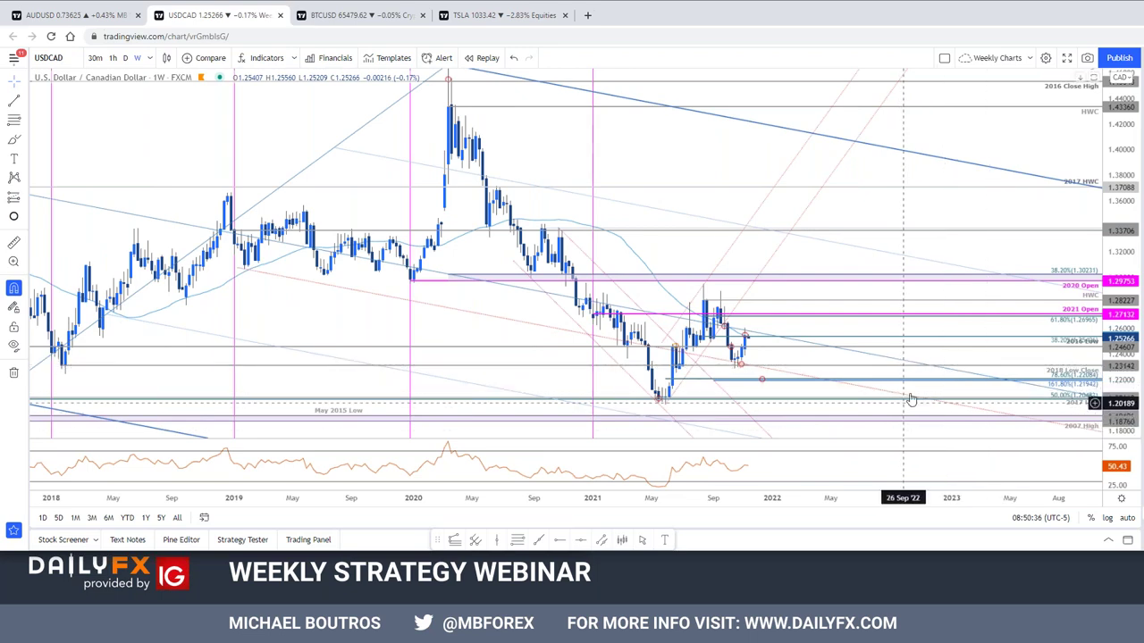
Place the labels of the Fib Retracement between the August 16 high and October 18 low at the top right on the USDCAD weekly chart.
scroll(759, 380, down, 3)
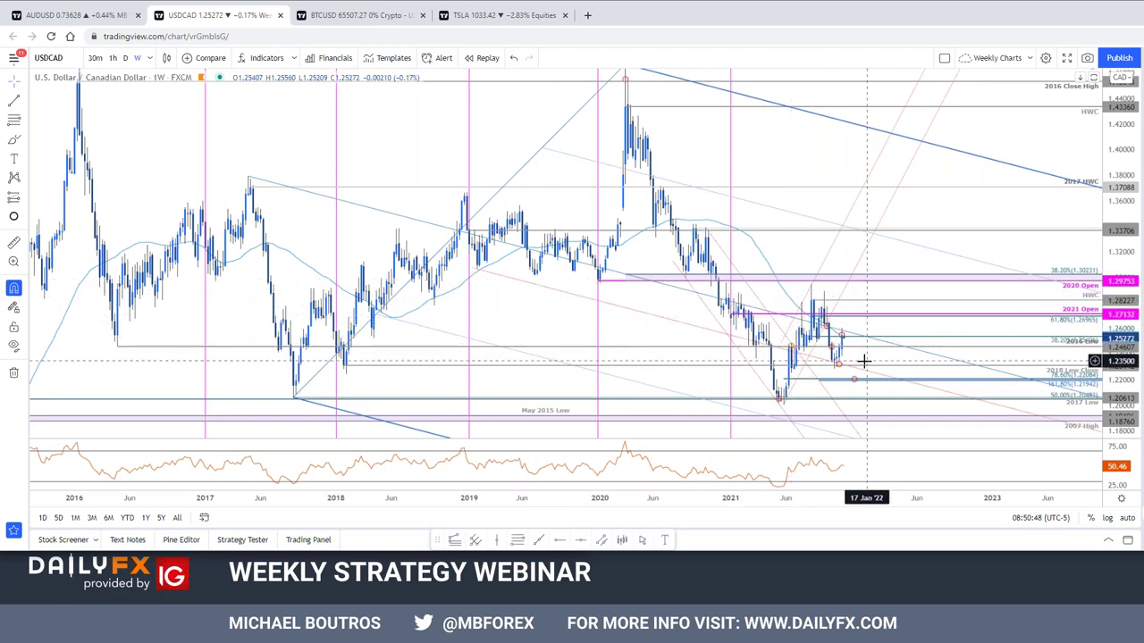
scroll(864, 361, up, 2)
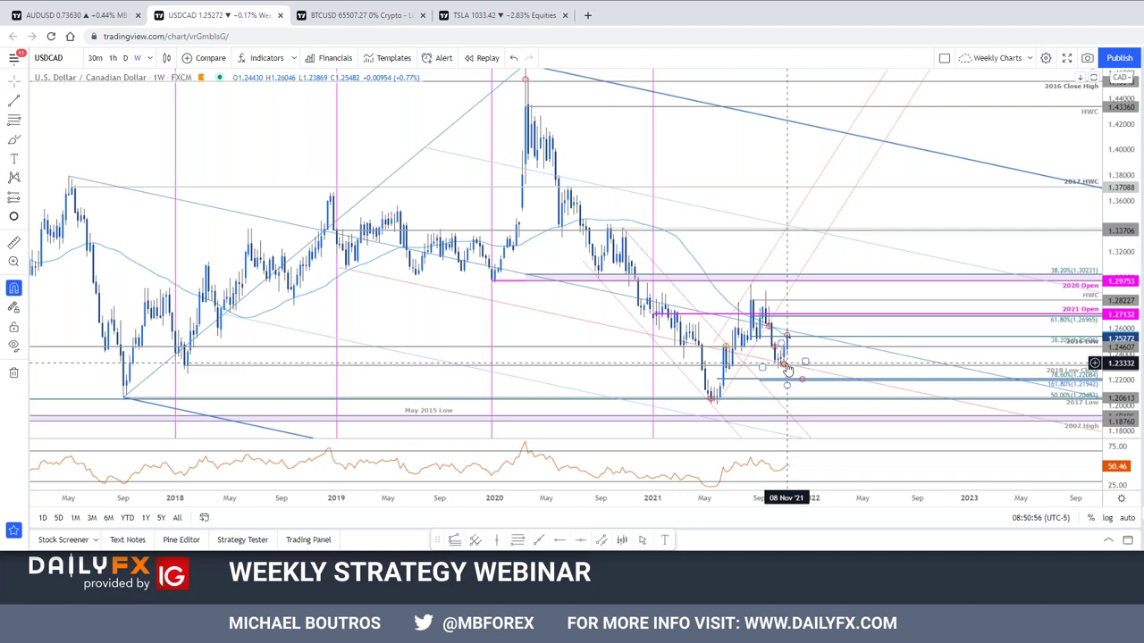
scroll(902, 383, up, 1)
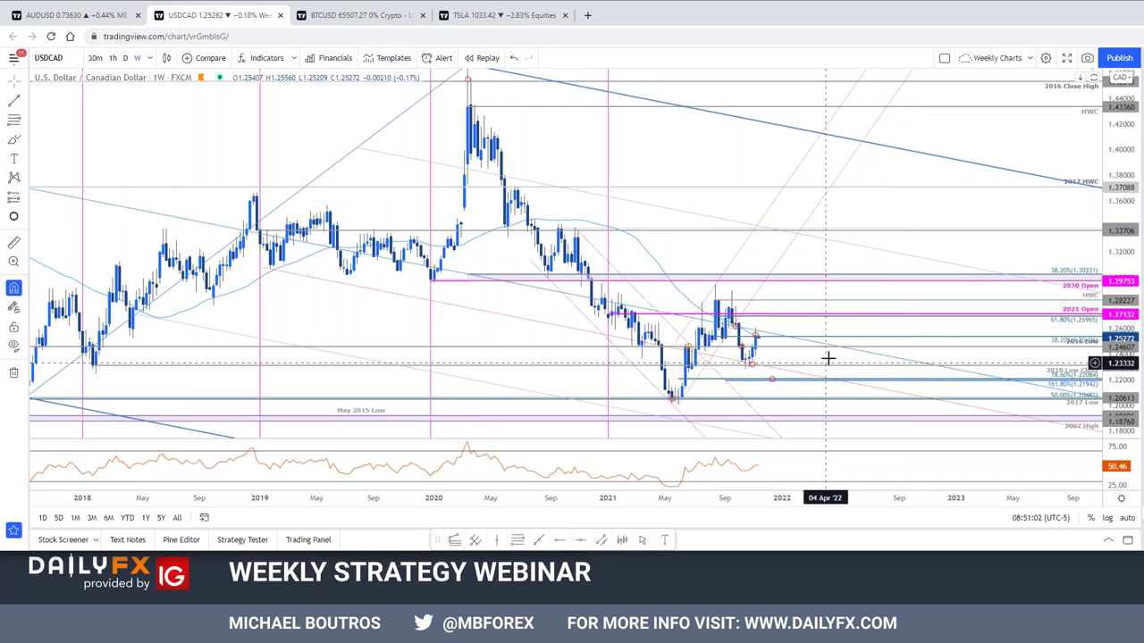
click(866, 344)
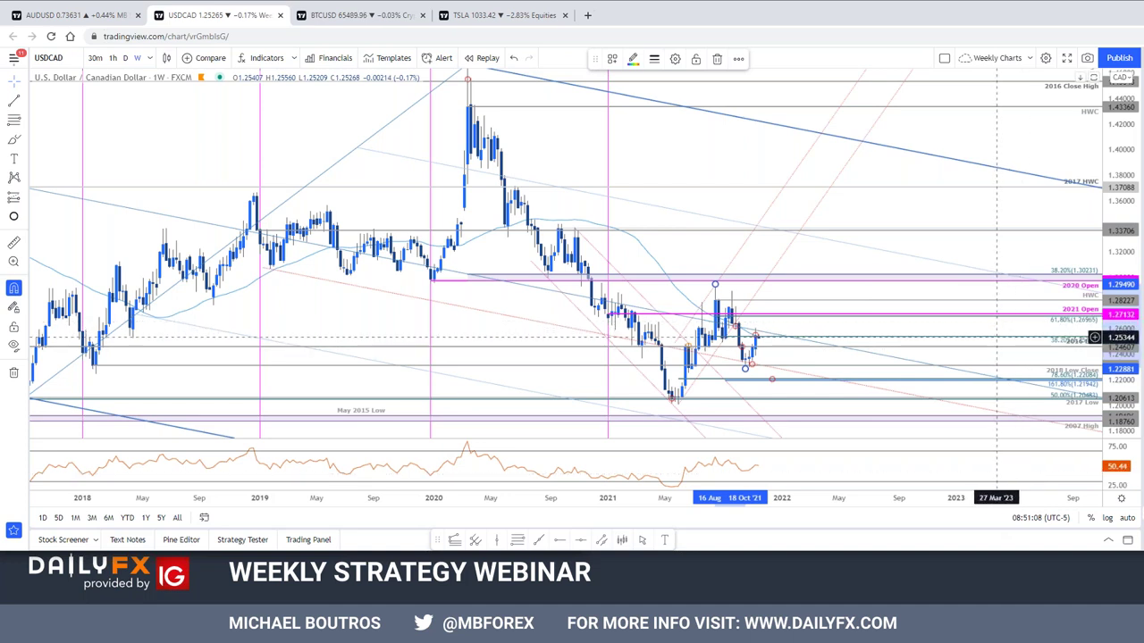
double_click(918, 356)
scroll(624, 295, down, 5)
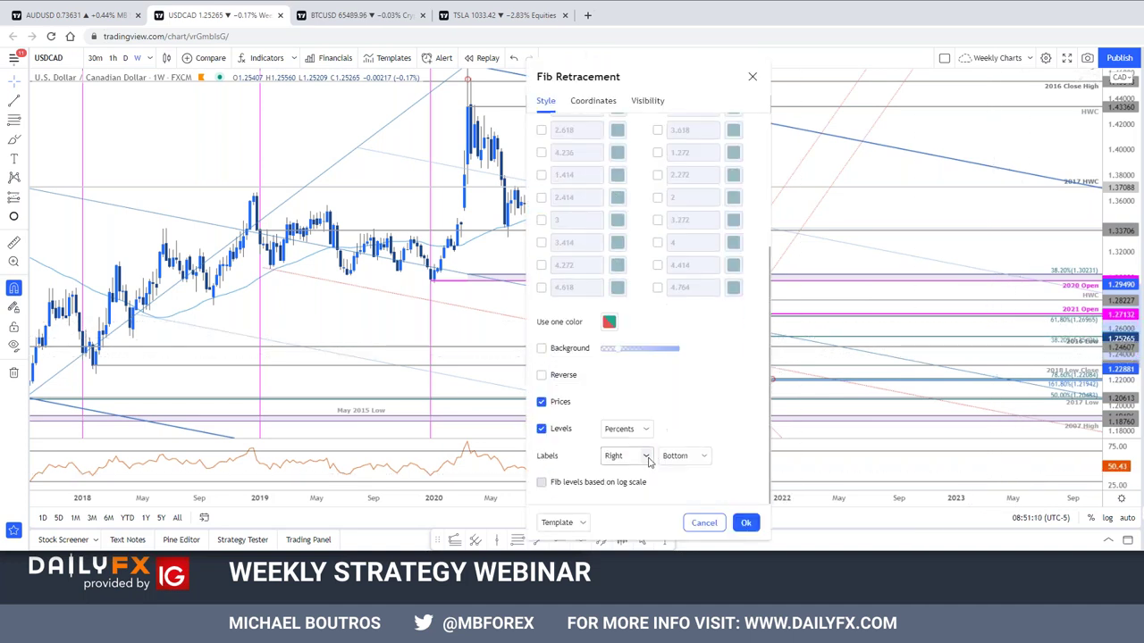
click(685, 456)
click(681, 475)
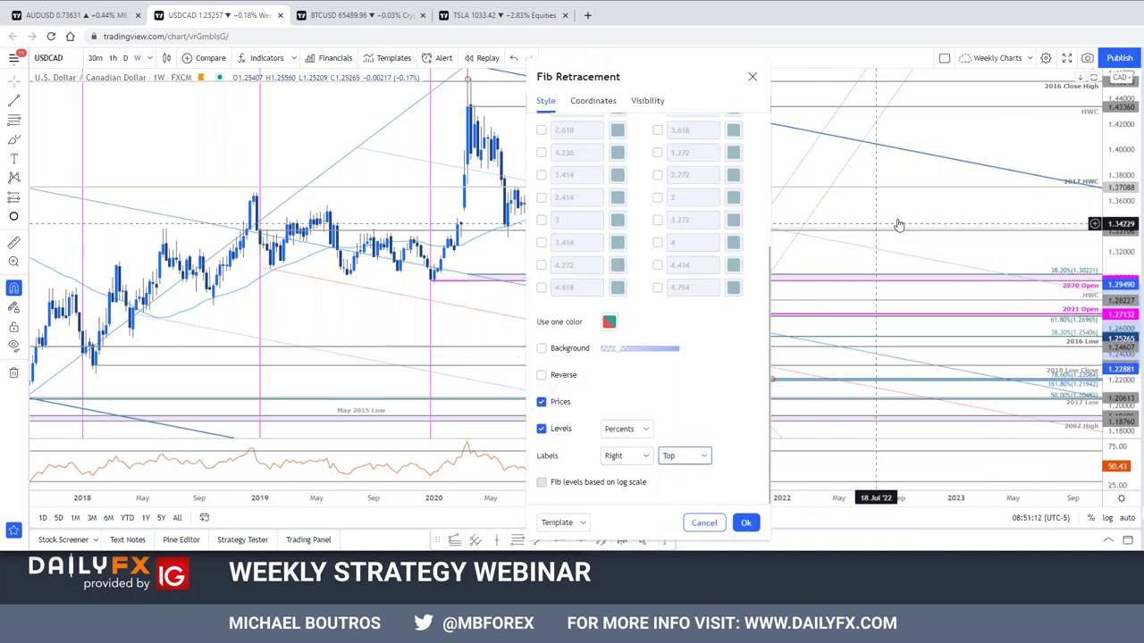
key(Return)
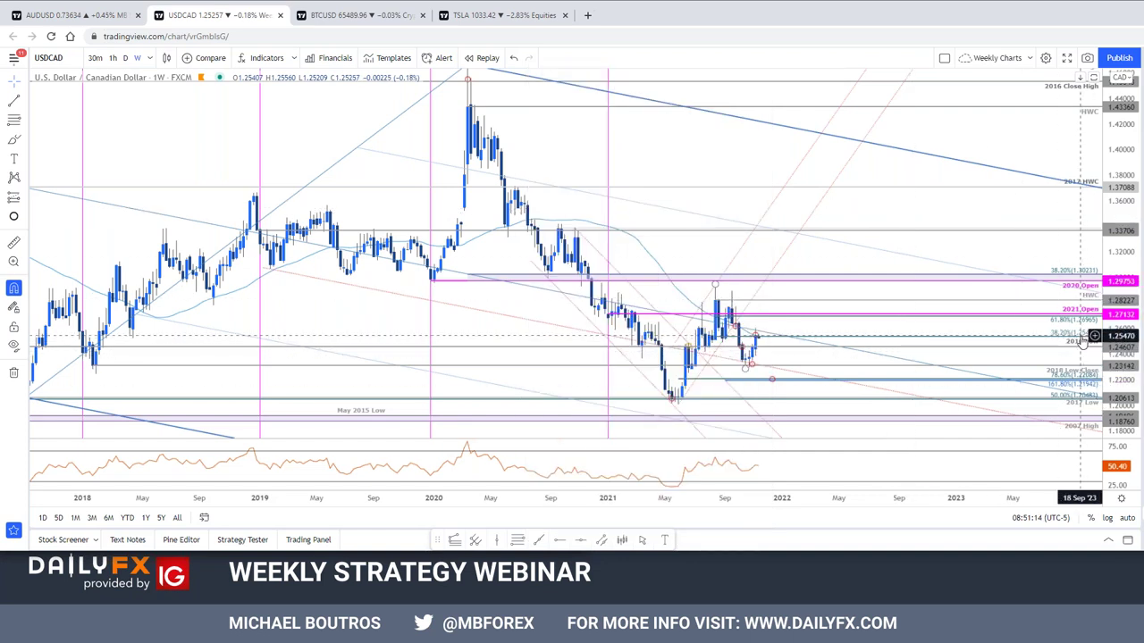
Return to the MB Standard layout, set its AUDUSD chart to the daily interval and change the symbol to USDCAD.
click(653, 261)
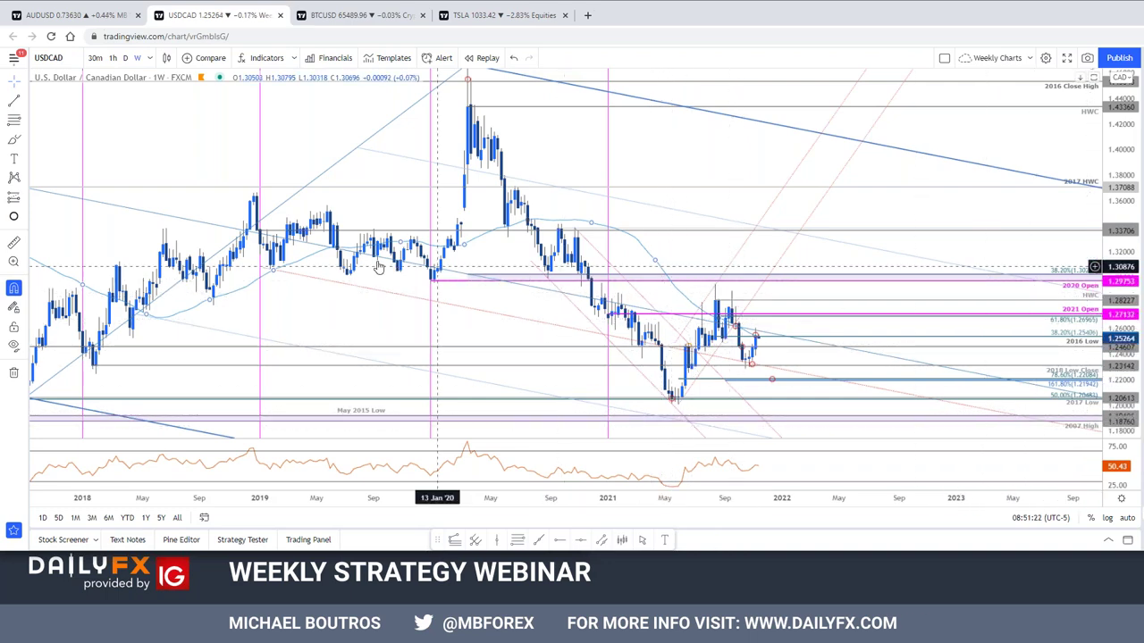
scroll(268, 232, down, 1)
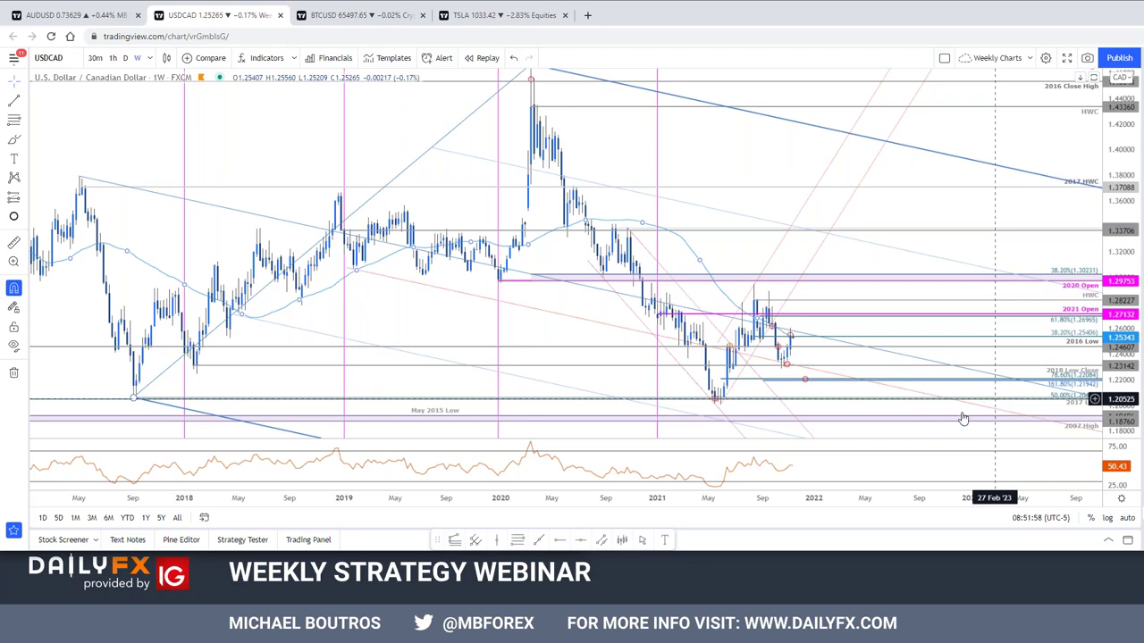
click(81, 15)
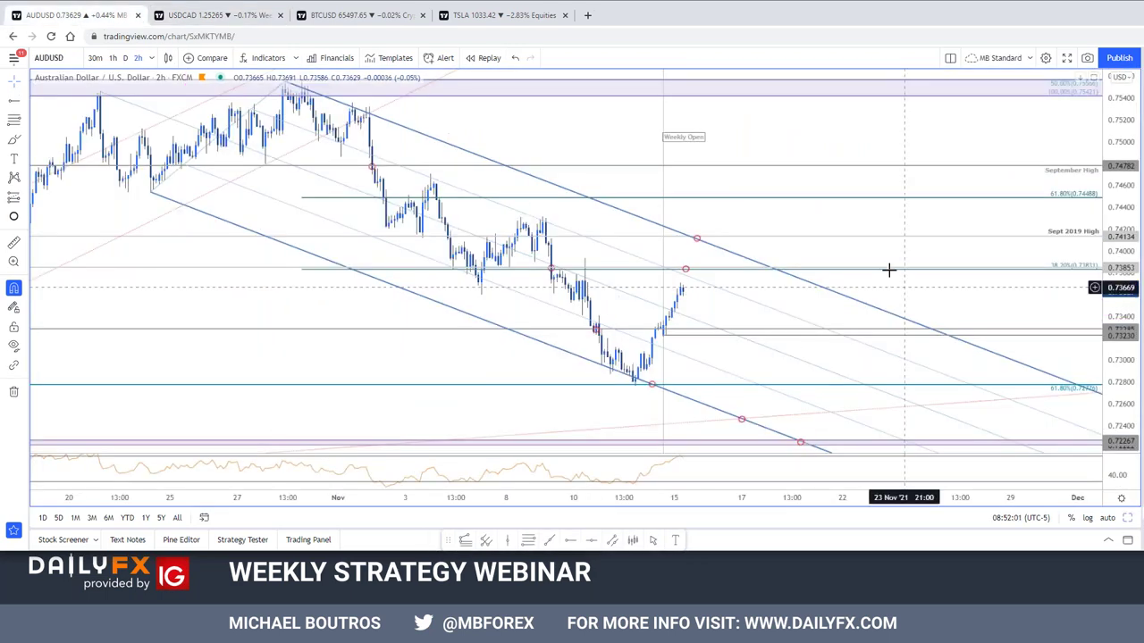
text(D)
key(Return)
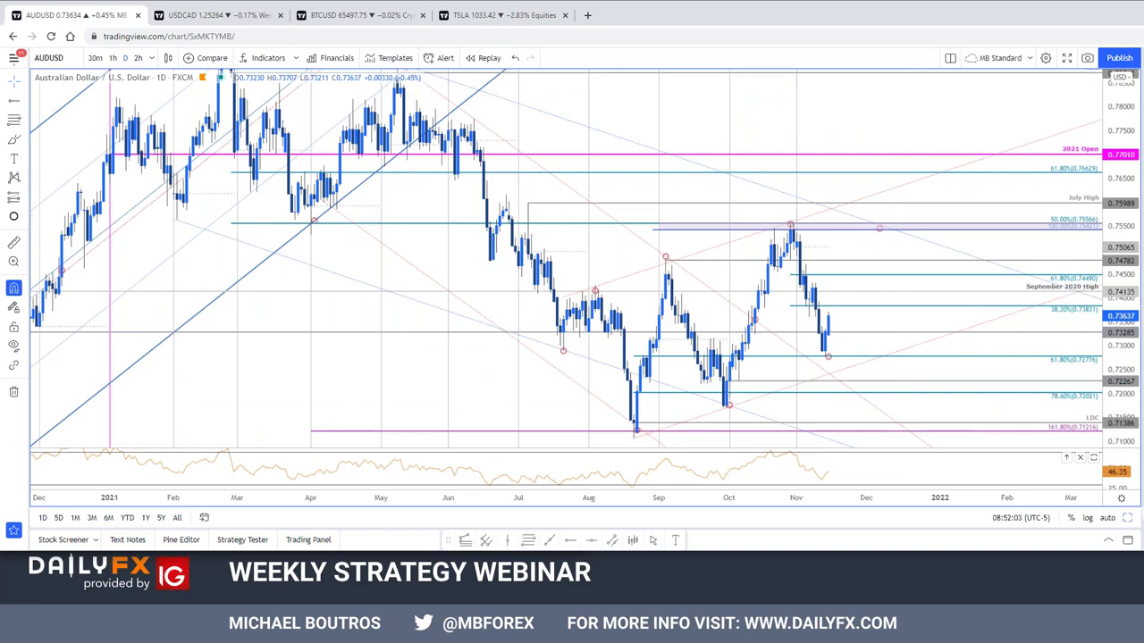
key(Down)
scroll(901, 315, down, 2)
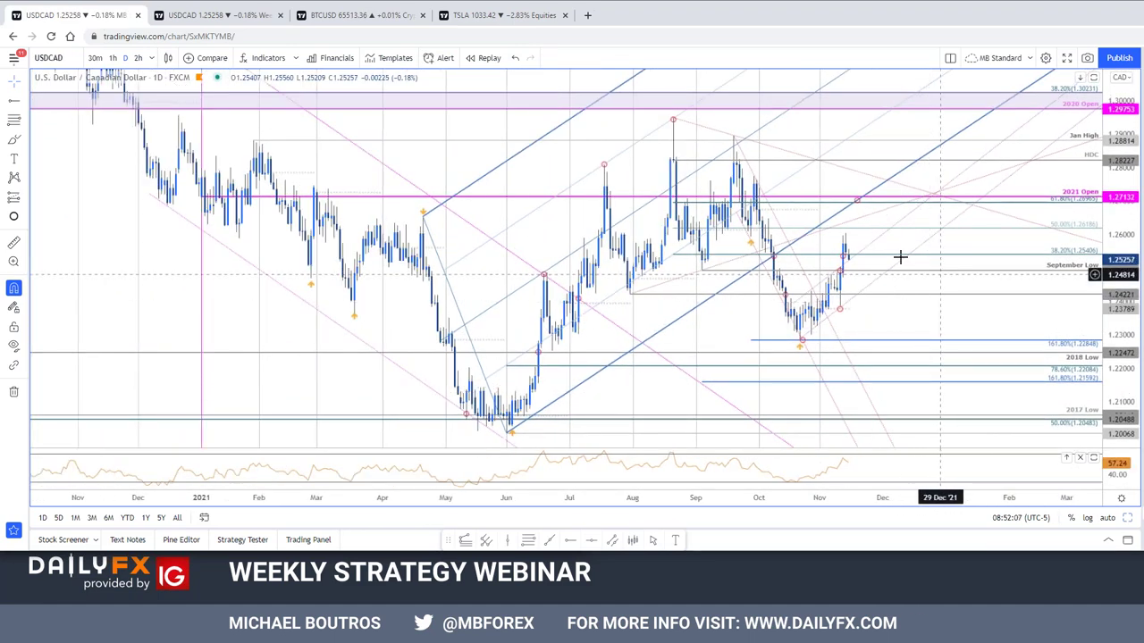
Set the USDCAD chart to the 2-hour interval and examine the rising channel and the levels around the weekly open.
click(894, 256)
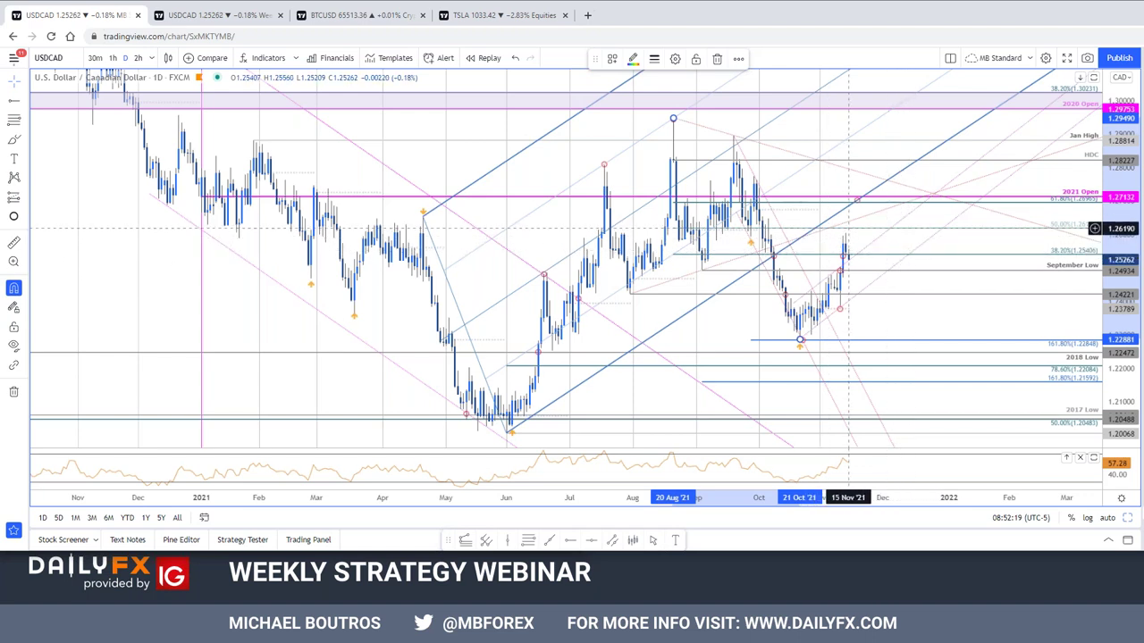
scroll(1011, 327, up, 1)
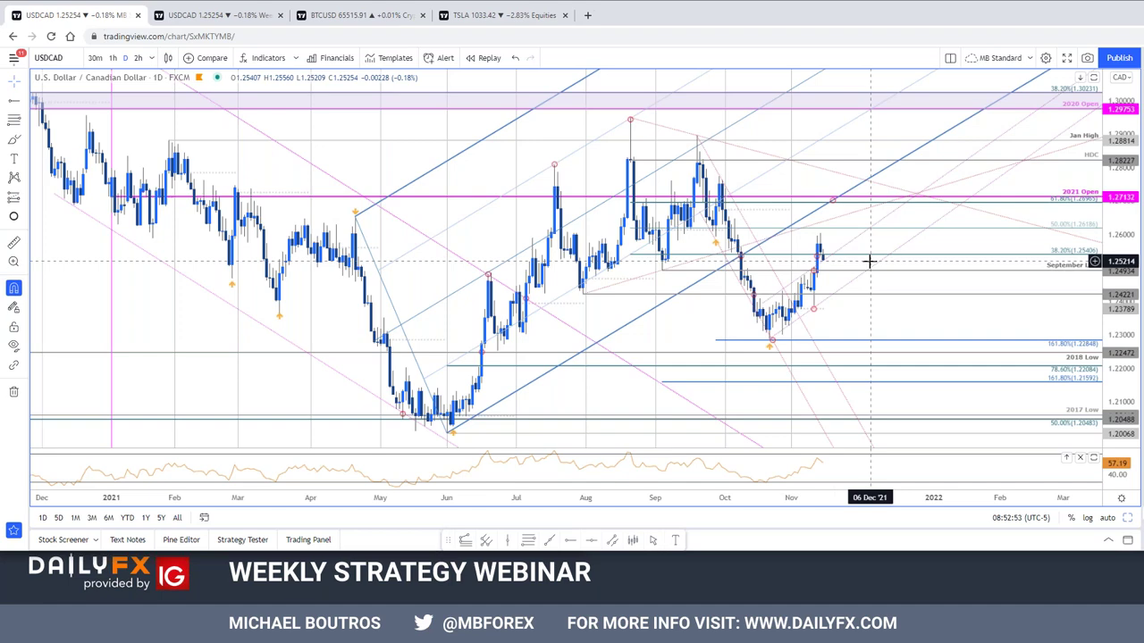
text(120)
key(Return)
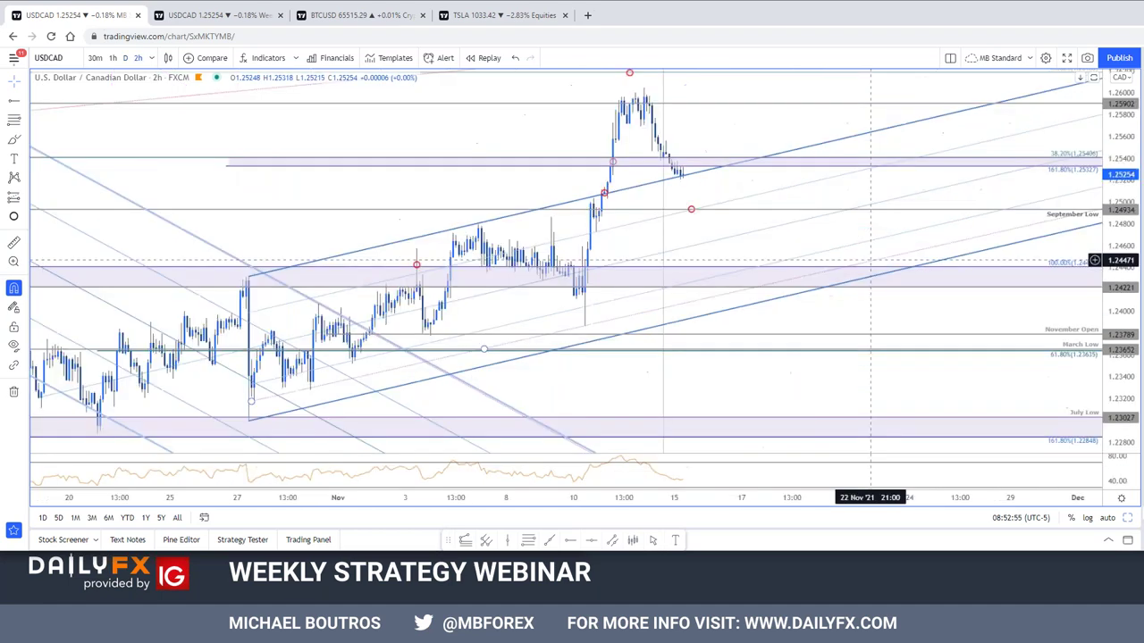
scroll(878, 429, up, 3)
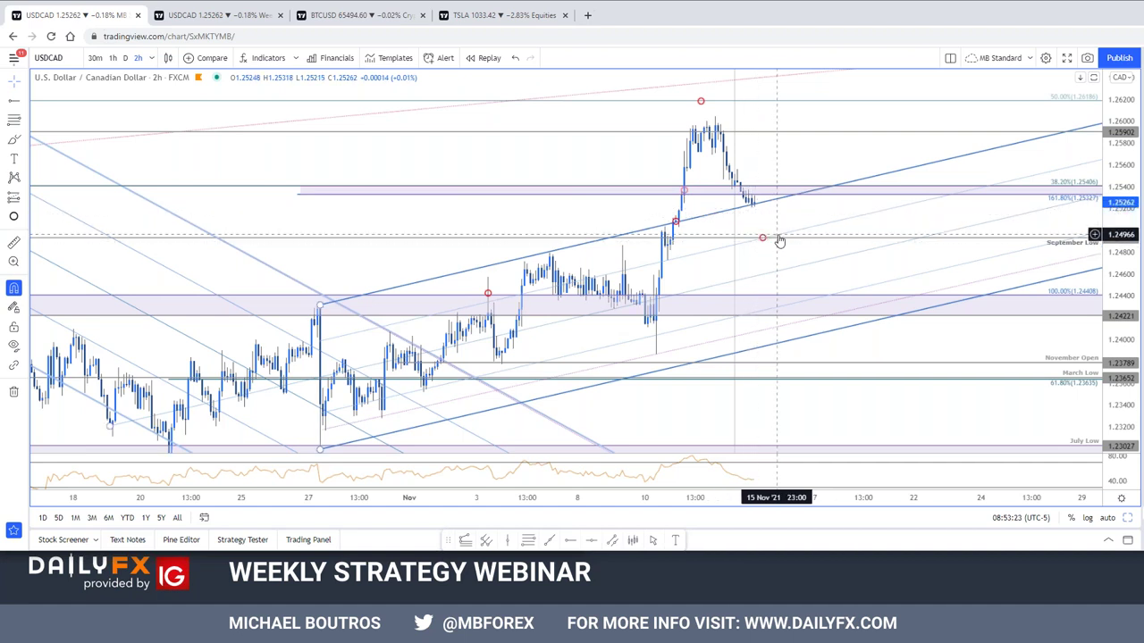
scroll(778, 237, down, 2)
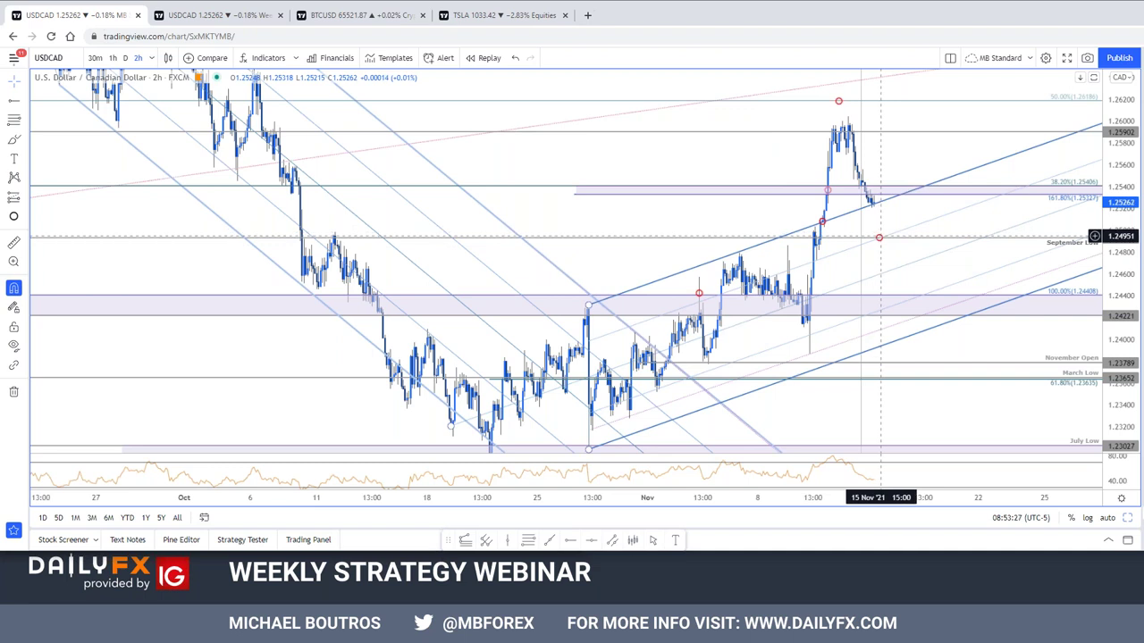
scroll(881, 237, up, 1)
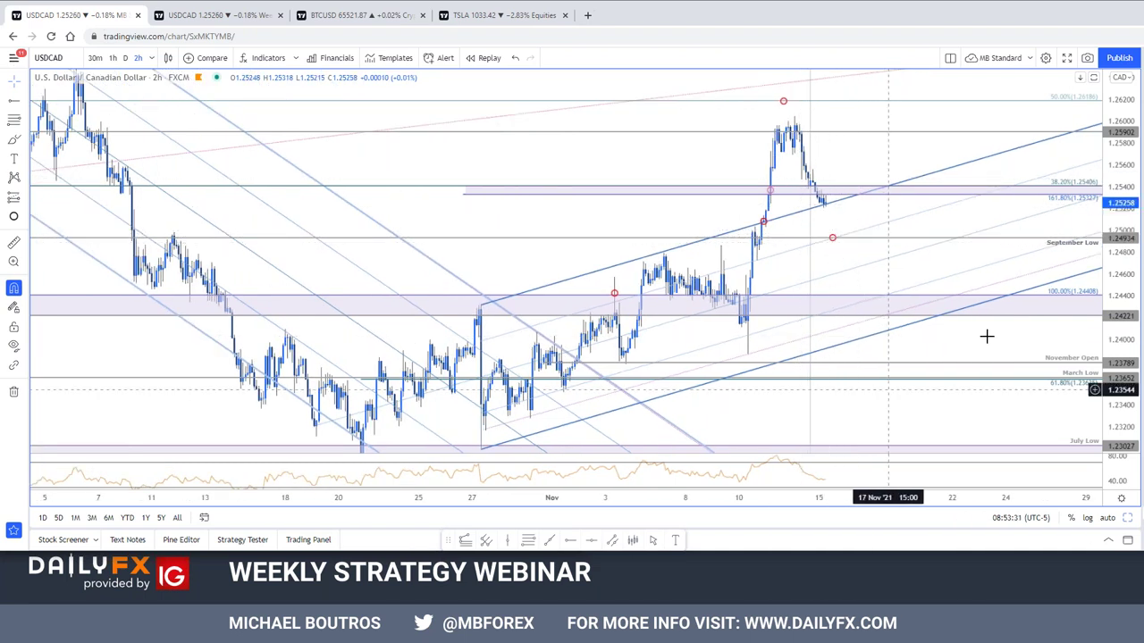
scroll(987, 348, right, 3)
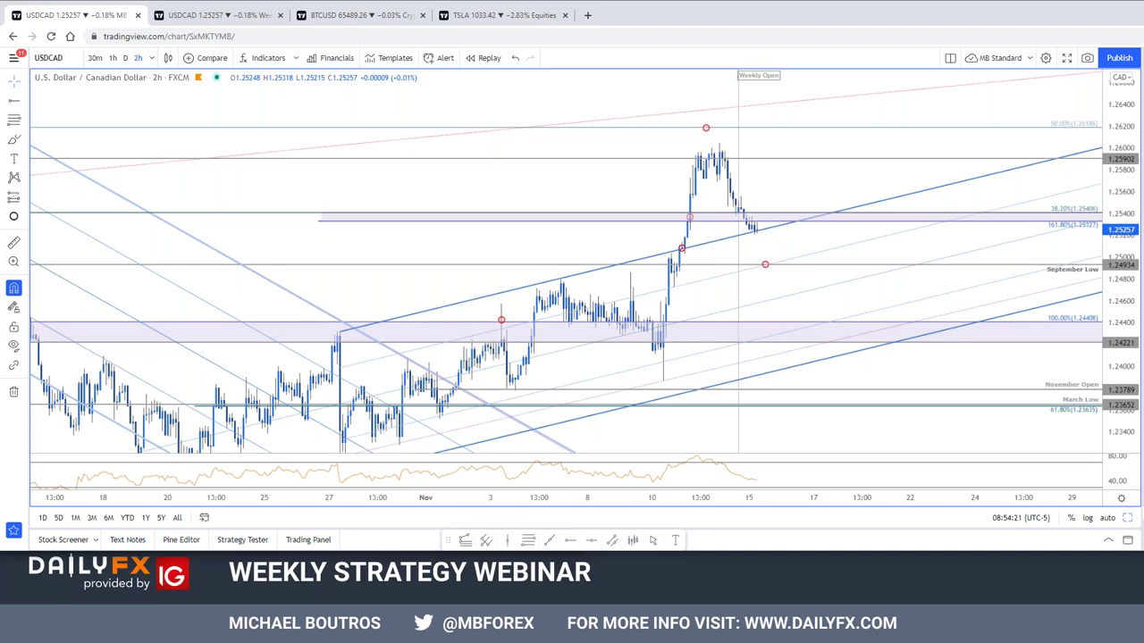
text(1D)
key(Return)
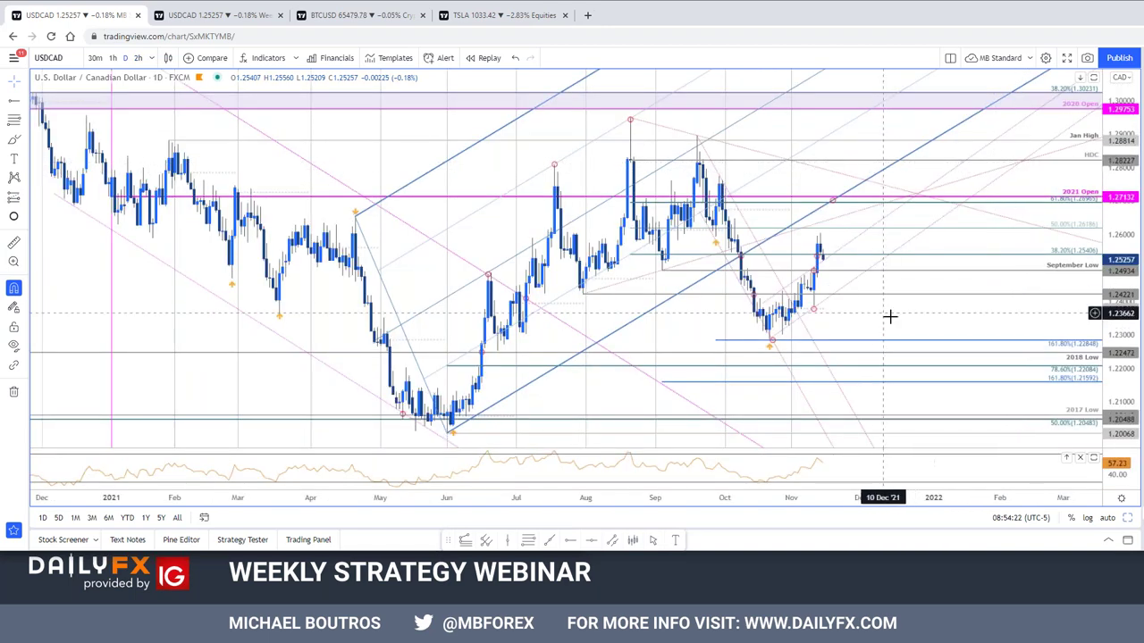
text(2h)
key(Return)
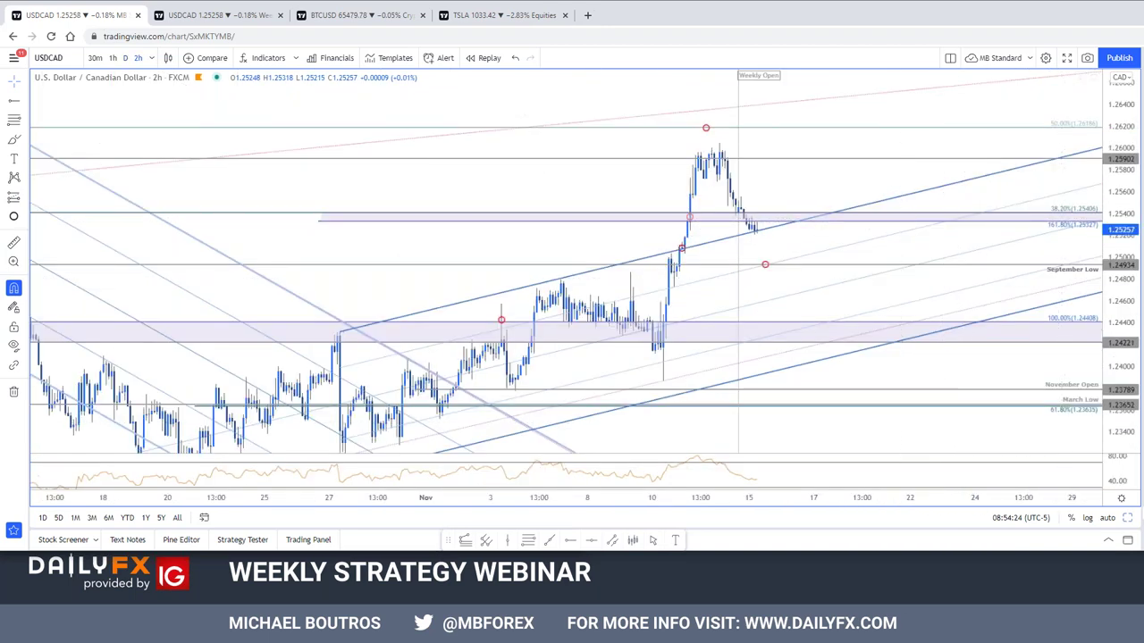
Restore the split view to compare the 2-hour and daily USDCAD charts side by side.
key(alt+Return)
scroll(1011, 304, down, 5)
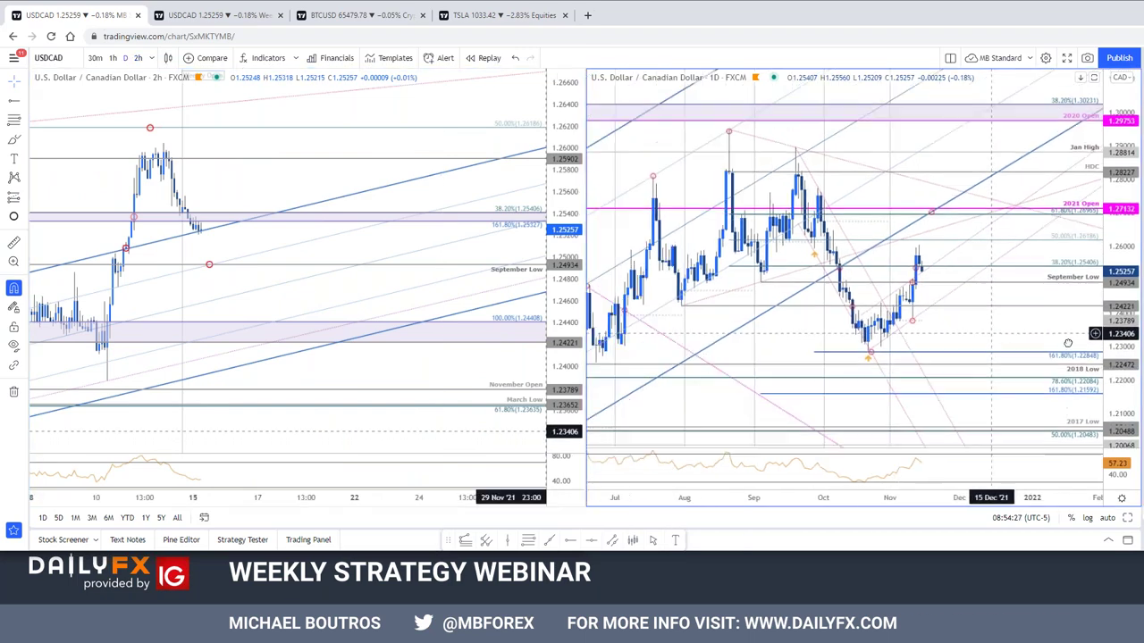
scroll(1011, 303, down, 2)
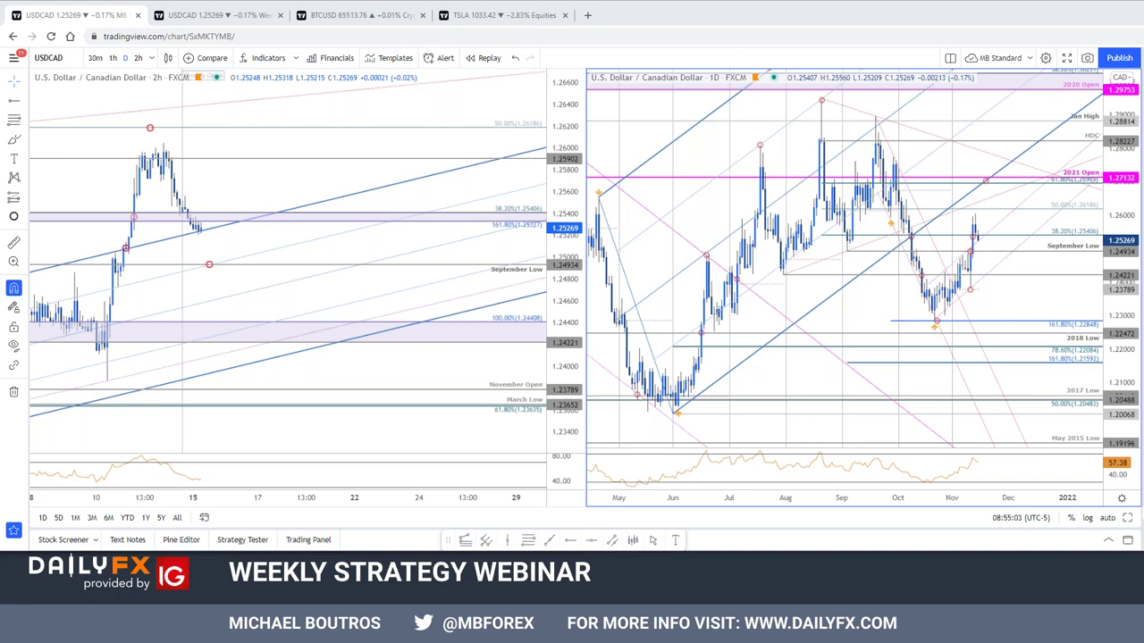
Switch to the Weekly Charts layout, change its symbol to USOIL and examine the weekly price history back to 2010.
key(ctrl+Tab)
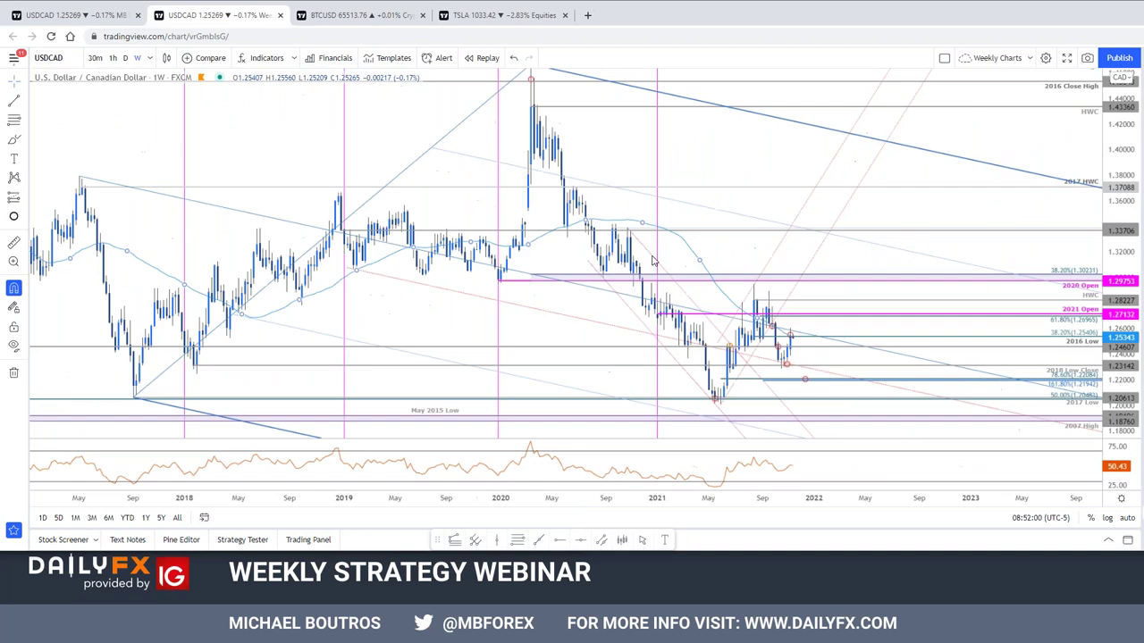
key(space)
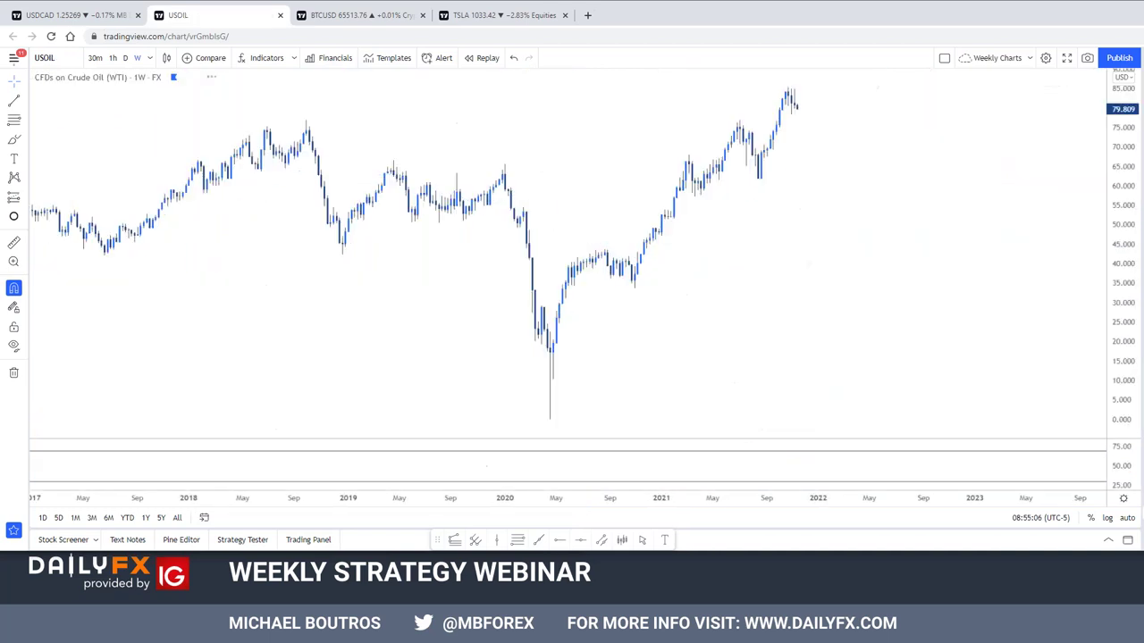
drag(941, 176, 921, 229)
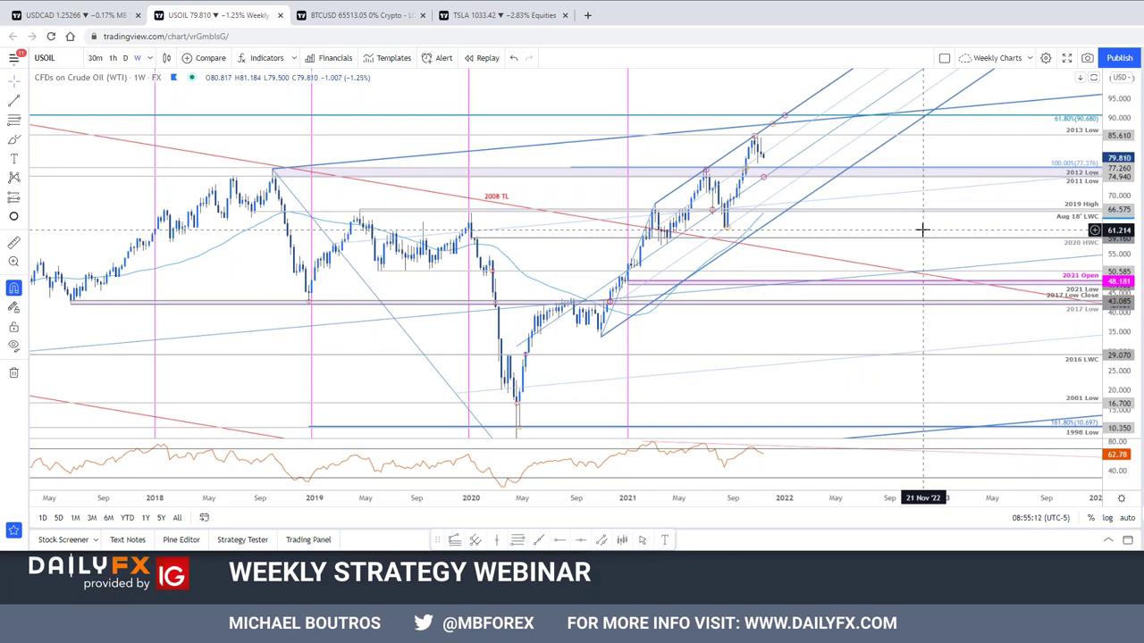
scroll(640, 268, down, 5)
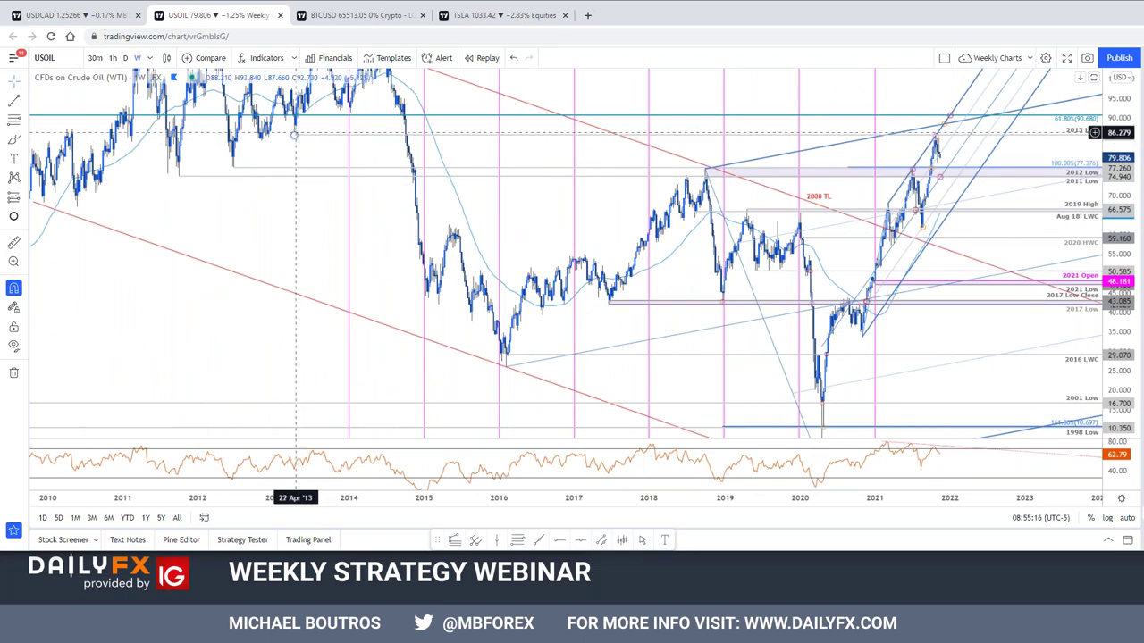
scroll(613, 174, up, 3)
scroll(741, 134, up, 2)
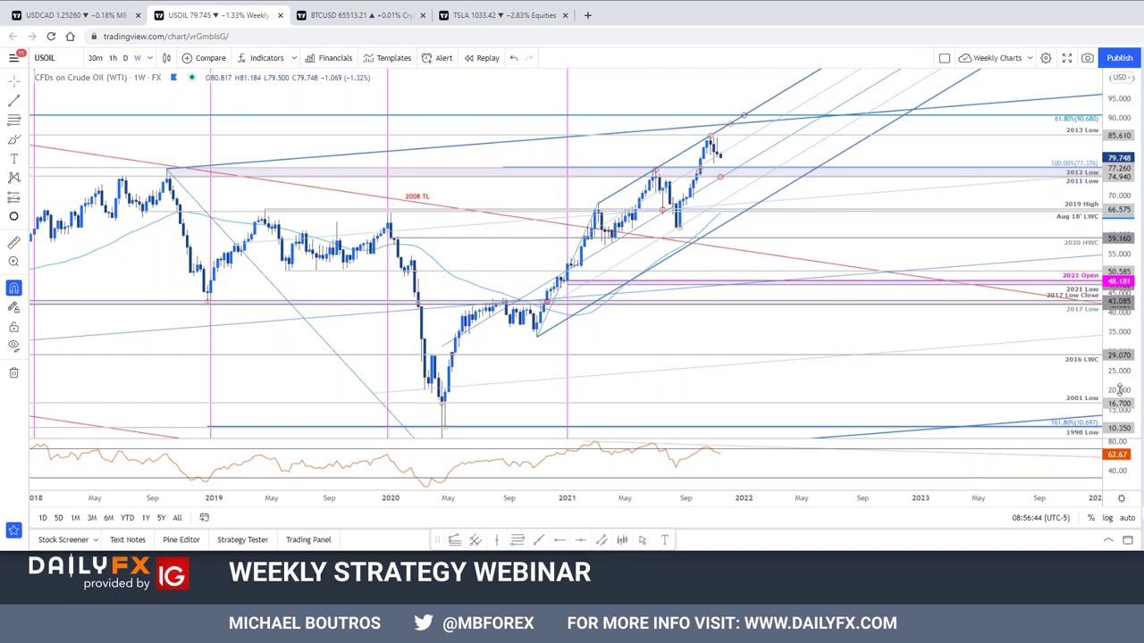
scroll(939, 250, right, 2)
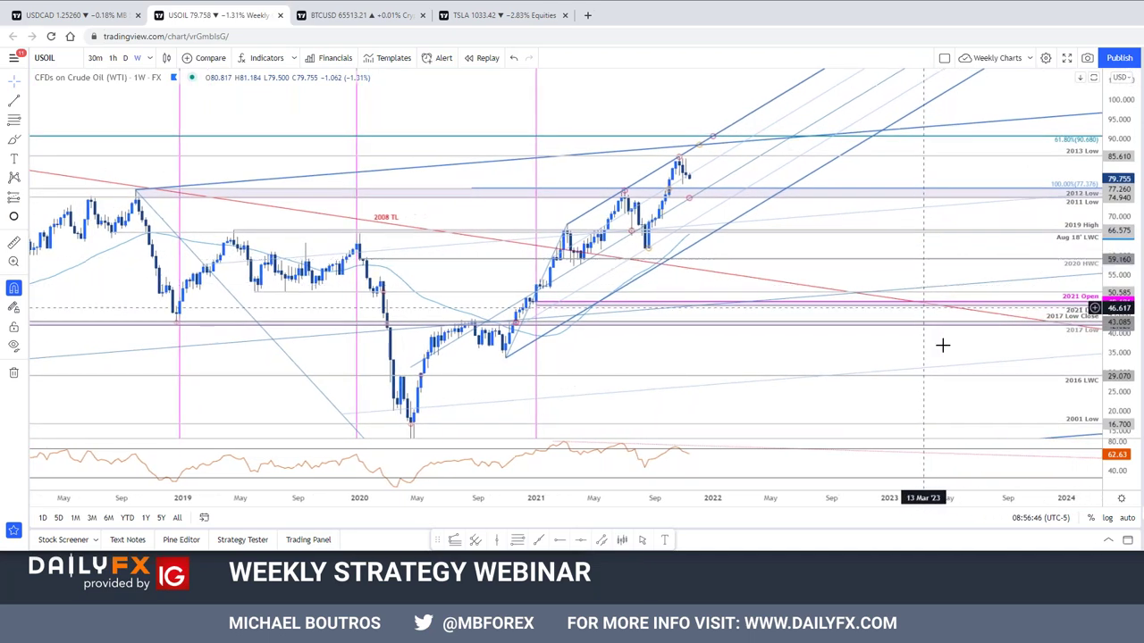
scroll(938, 357, left, 3)
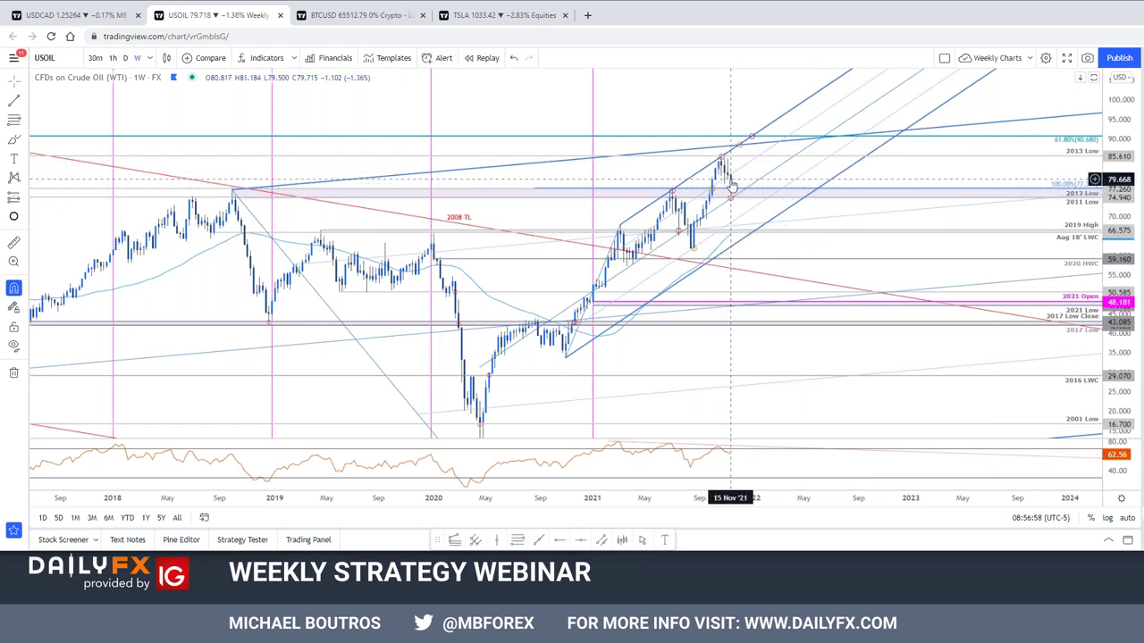
Return to the MB Standard layout, maximize the 2-hour USOIL chart and set it to the daily interval to examine the 2021 uptrend.
click(76, 16)
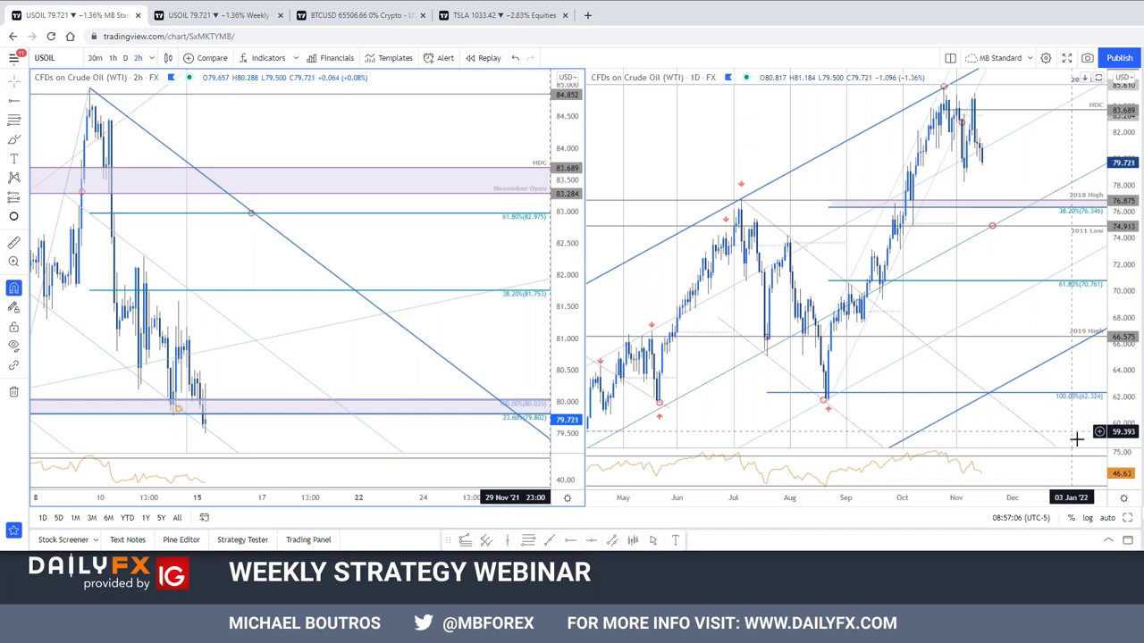
click(1127, 519)
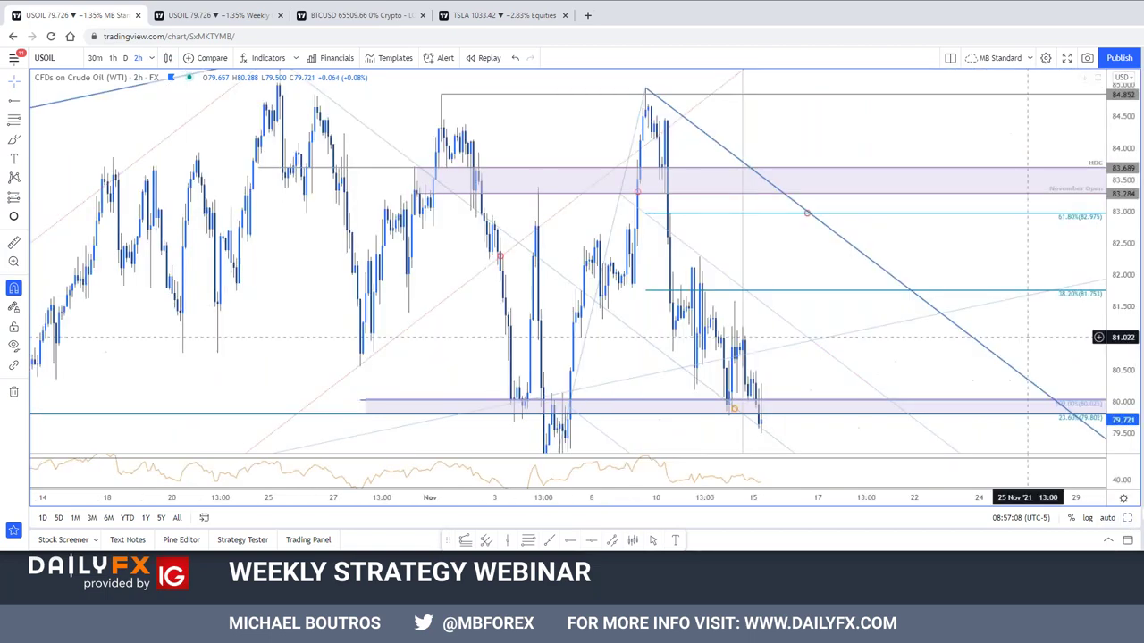
key(d)
key(Return)
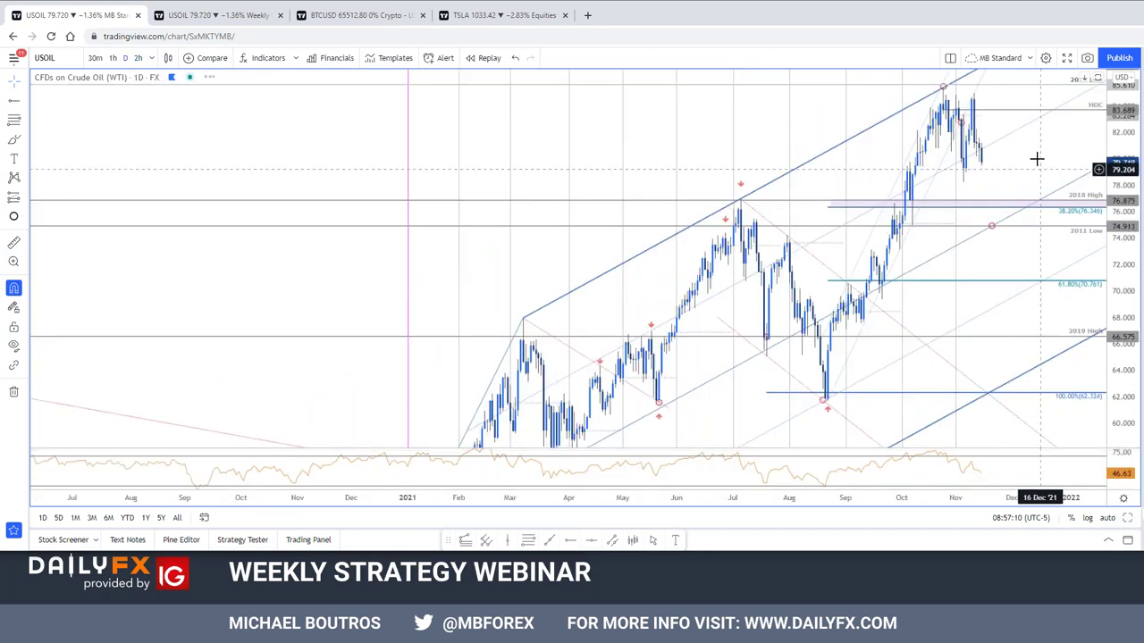
drag(1087, 157, 802, 225)
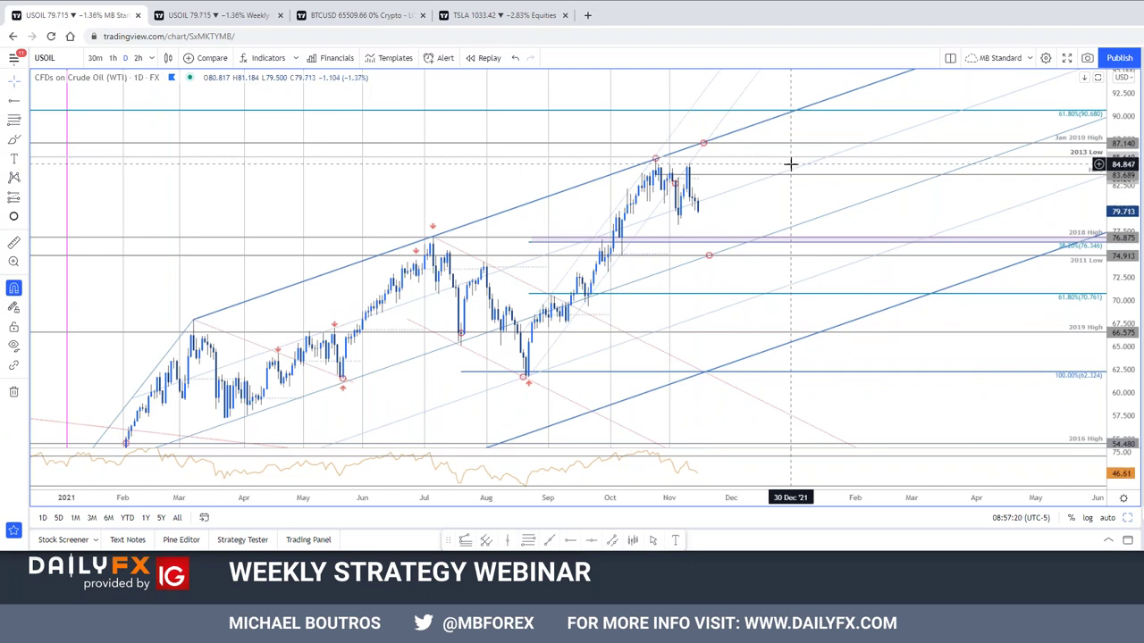
click(577, 321)
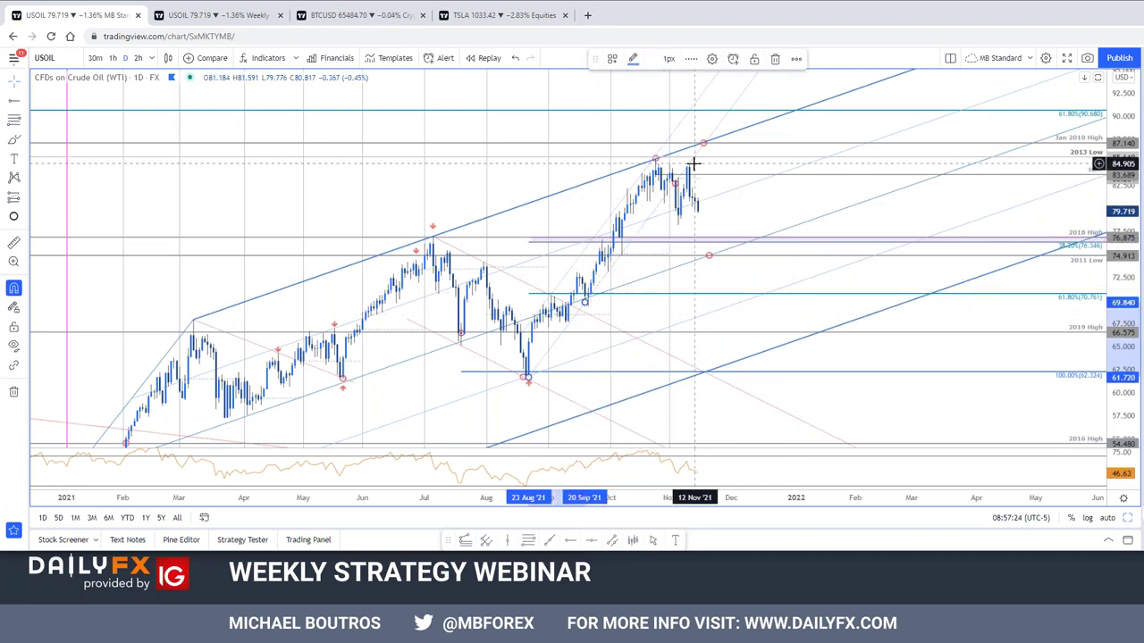
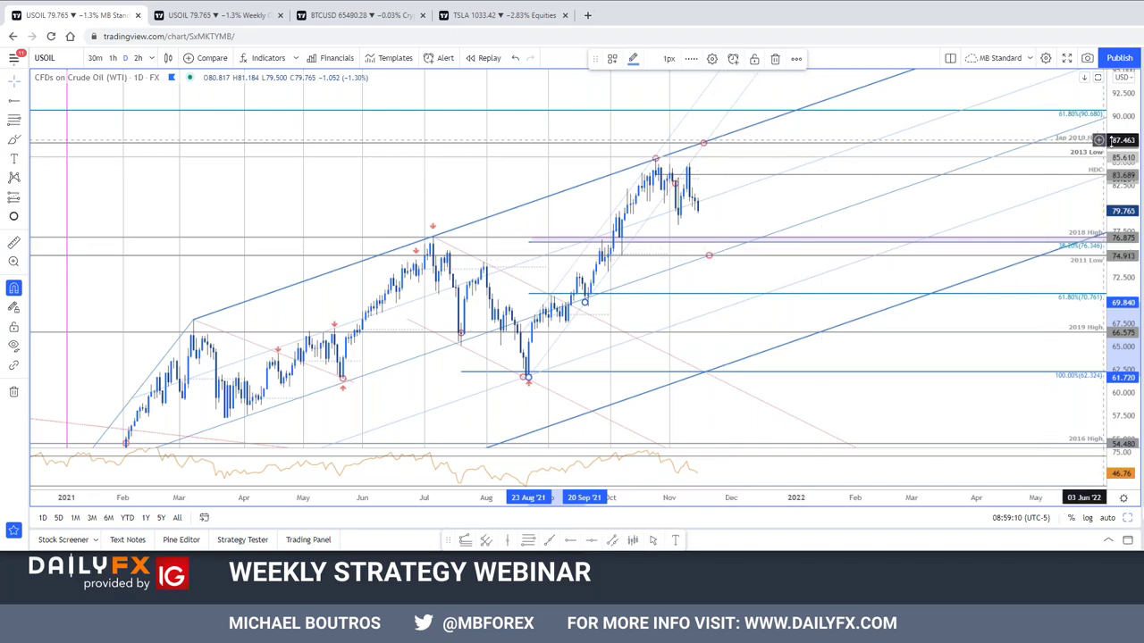
Examine the daily USOIL price history back through 2020, comparing the 2020 sell-off with the rising channel from the November 2020 low.
drag(1119, 147, 1108, 241)
scroll(1027, 289, down, 2)
drag(521, 214, 584, 156)
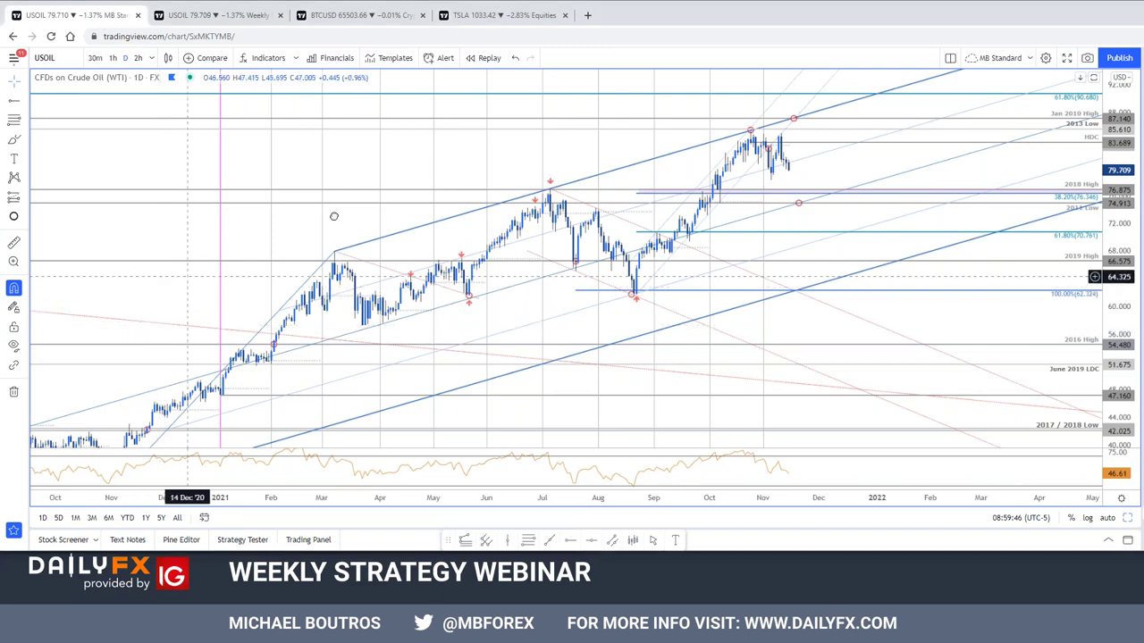
scroll(333, 217, down, 3)
drag(273, 457, 460, 393)
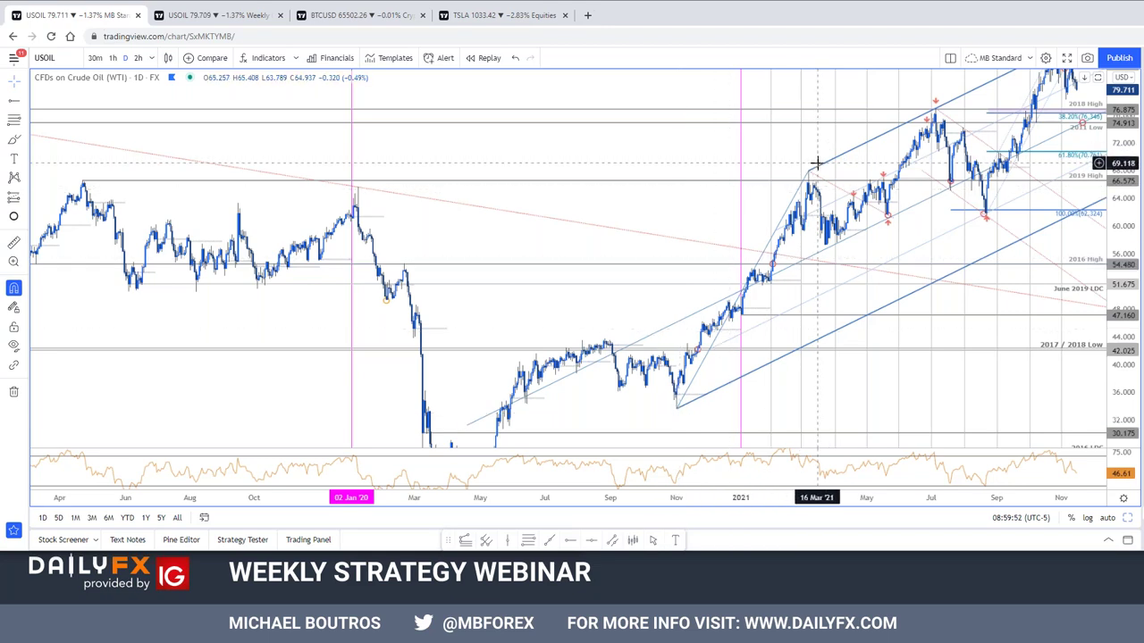
drag(700, 166, 608, 149)
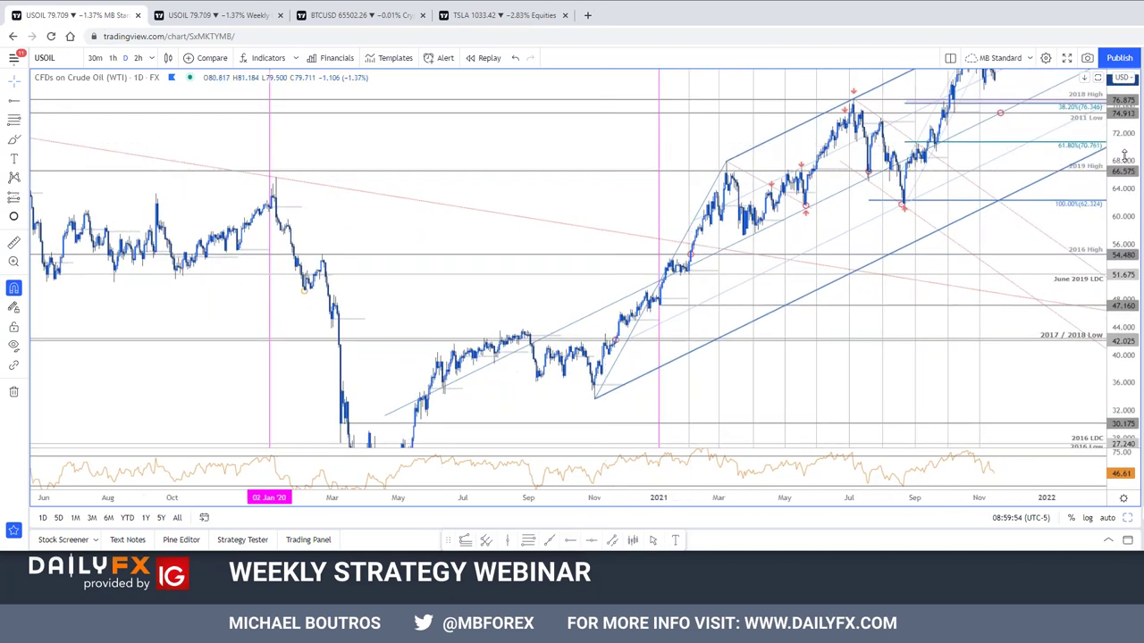
drag(1129, 307, 1129, 338)
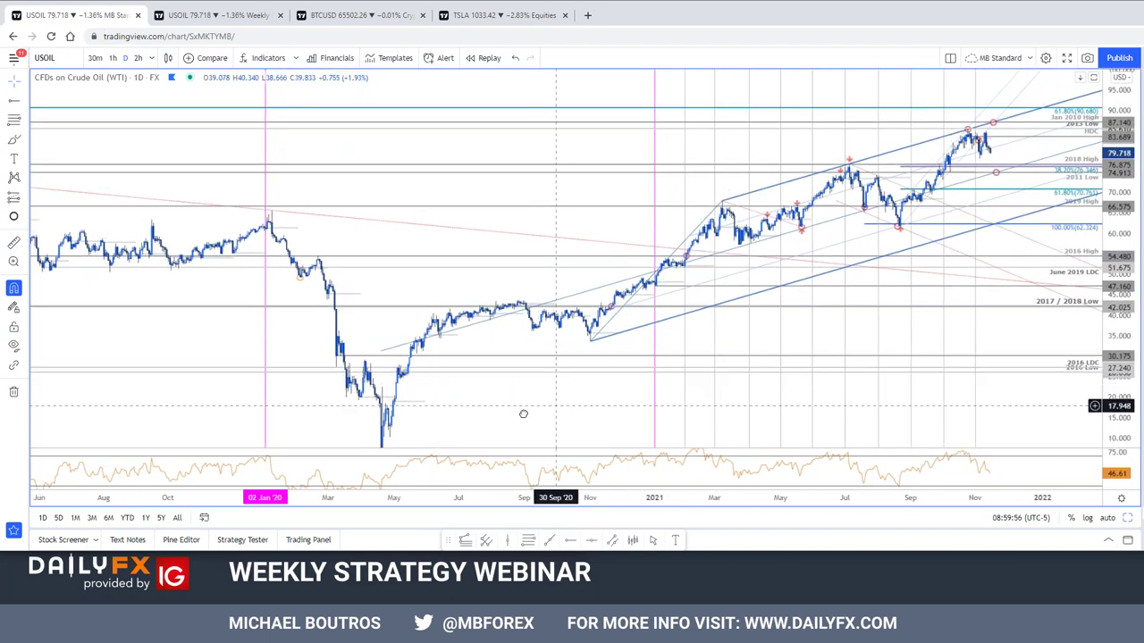
drag(557, 398, 533, 399)
drag(1117, 234, 1117, 202)
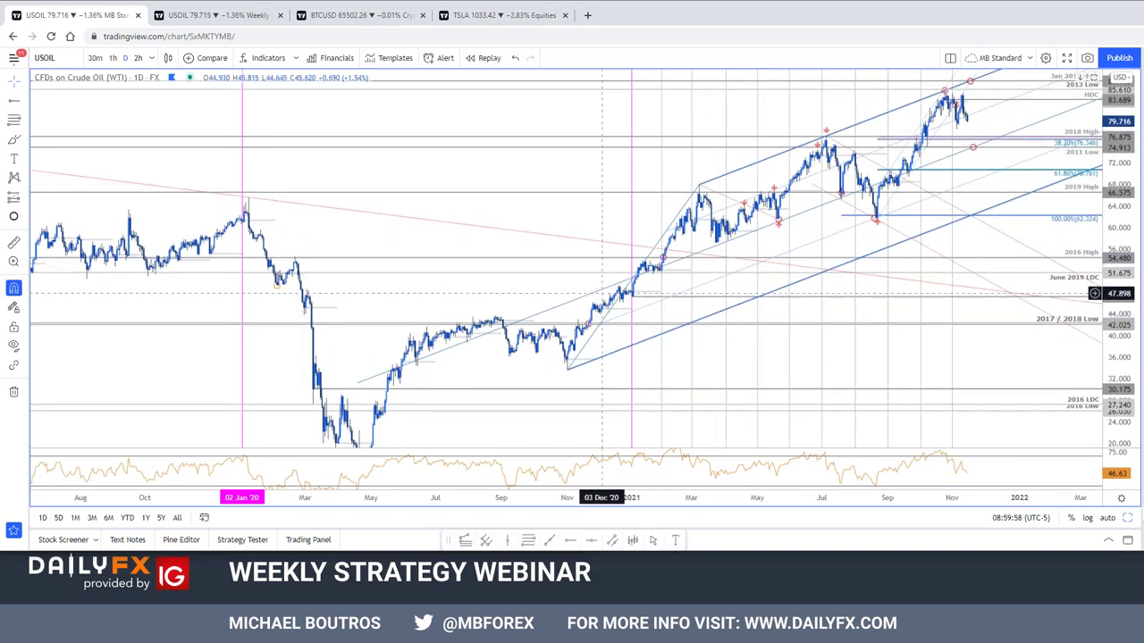
Try replacing the rising blue channel on the daily USOIL chart with a trend line through the March and July 2021 highs.
click(600, 299)
key(Delete)
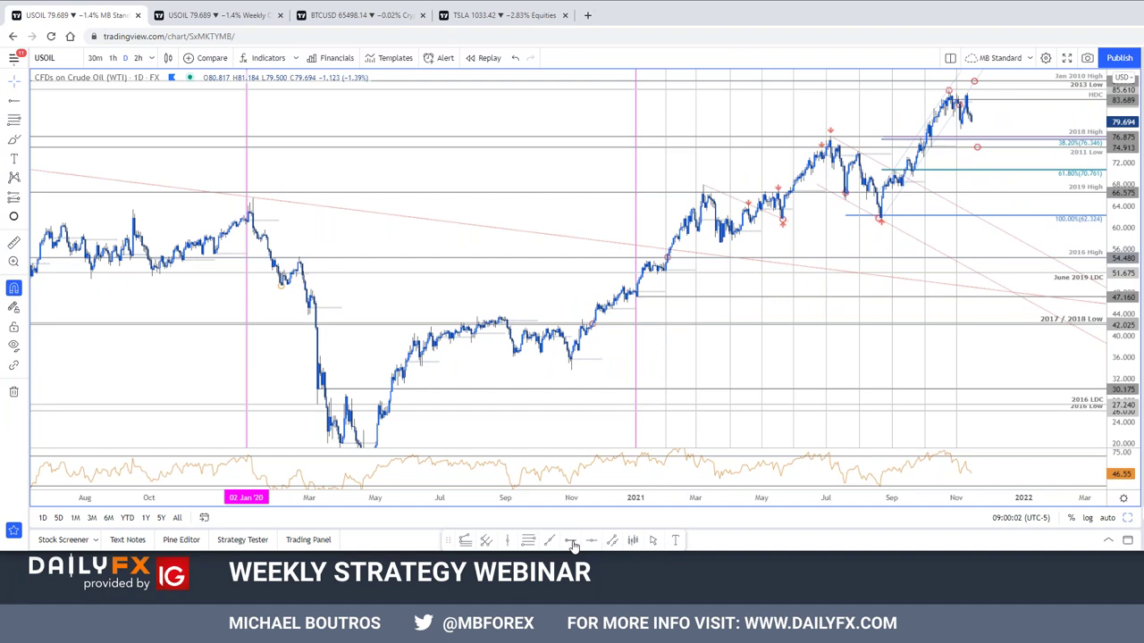
click(704, 178)
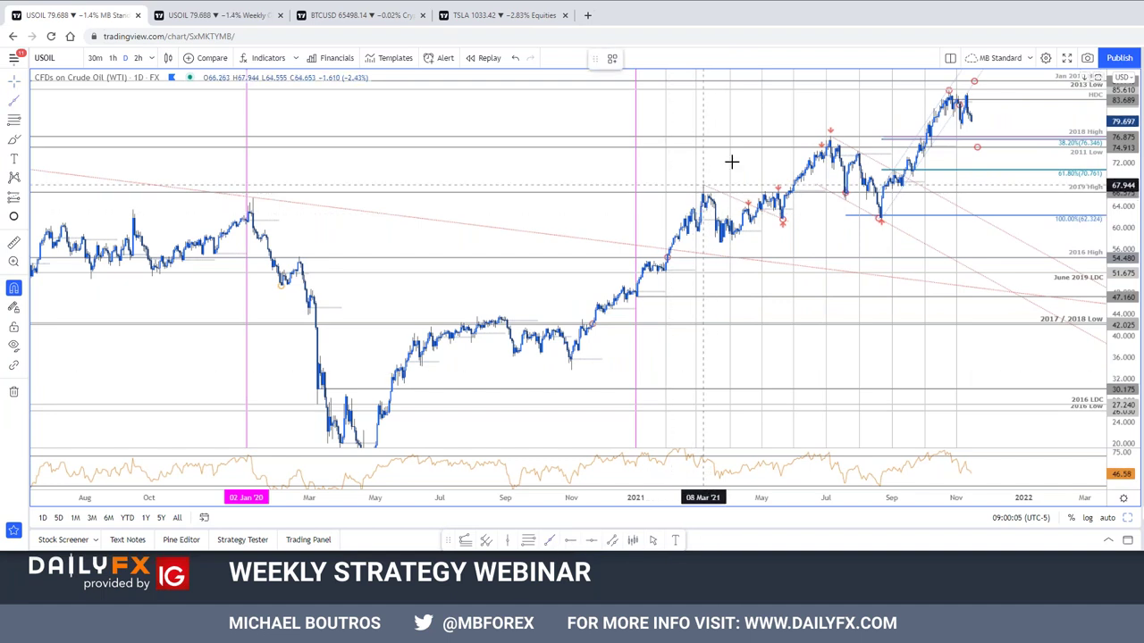
click(827, 135)
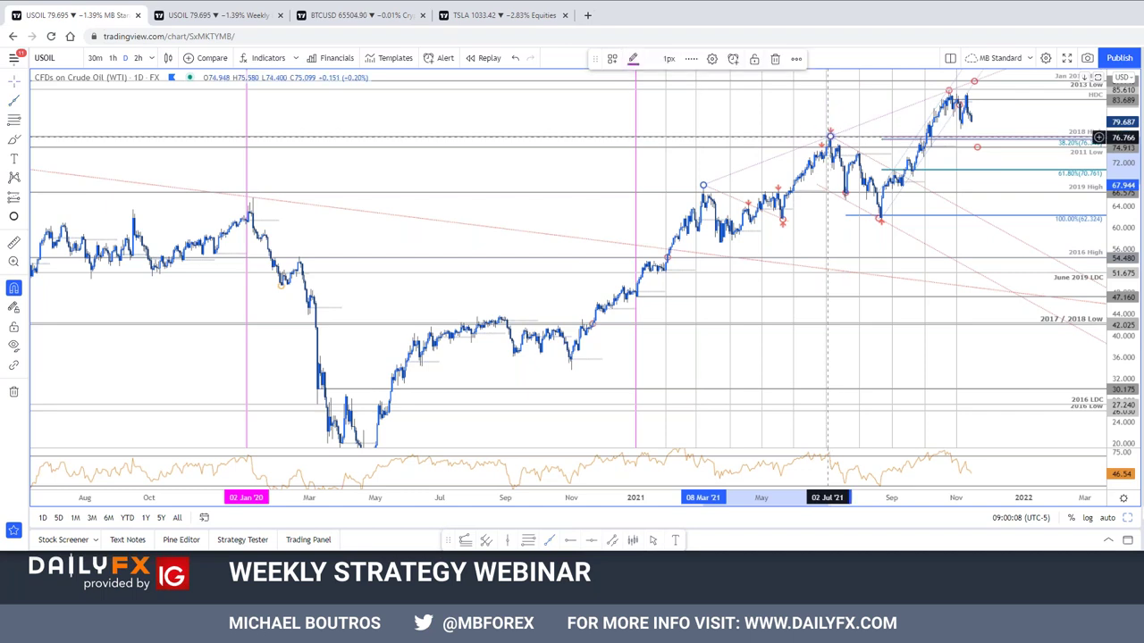
key(ctrl+z)
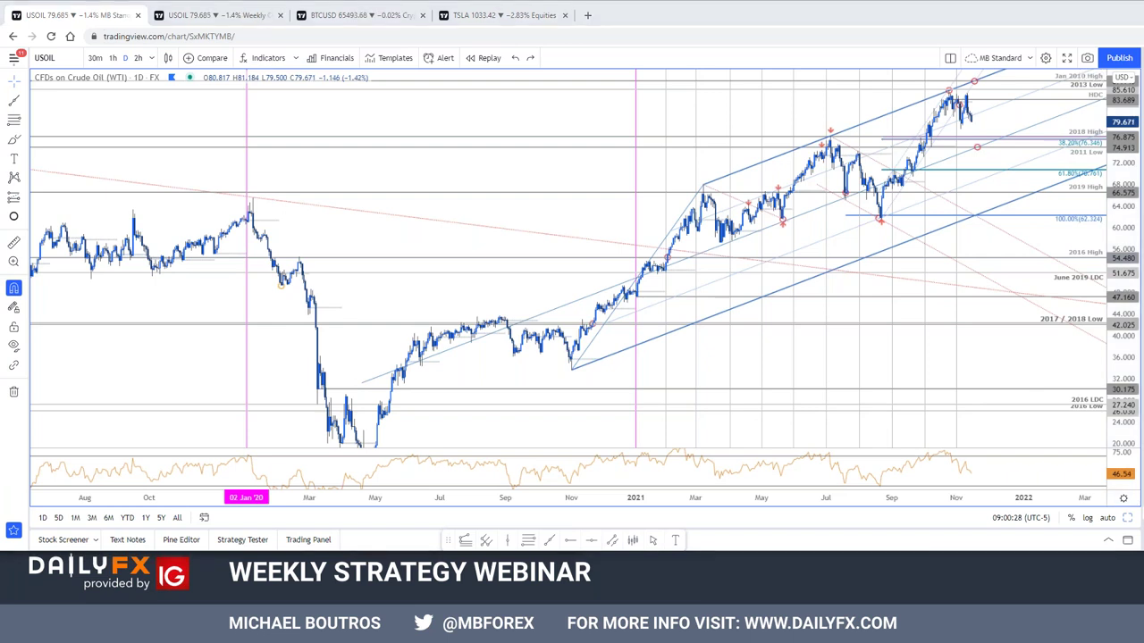
Set the USOIL chart to the 2-hour interval and examine the descending channel and the support zones down to the 2018 HWC.
scroll(626, 357, up, 2)
text(2h)
key(Return)
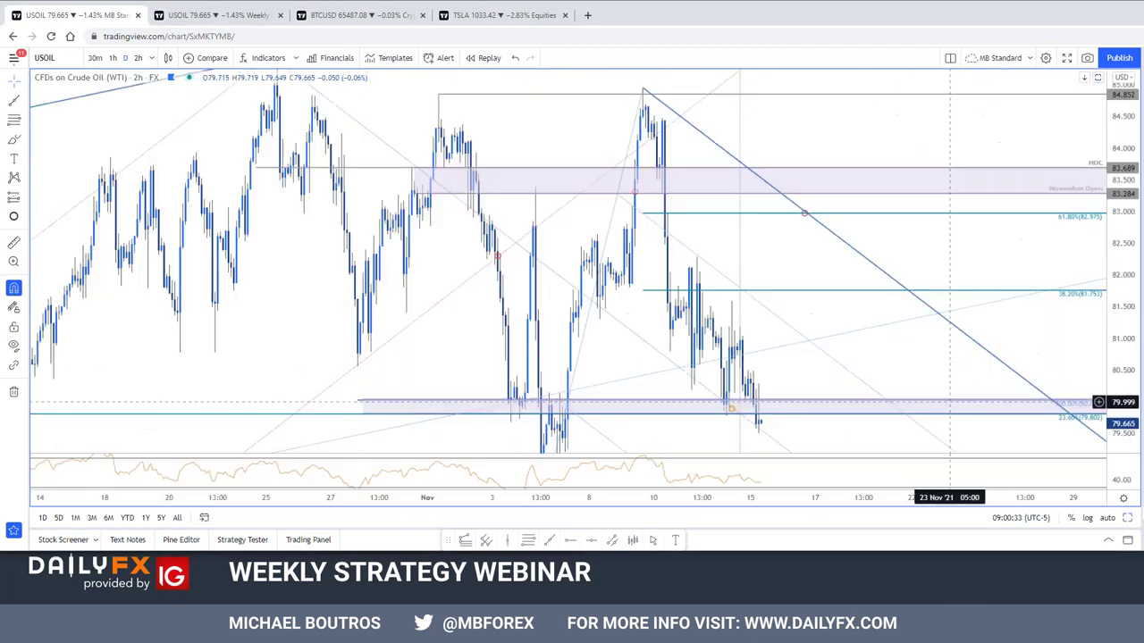
drag(1127, 197, 1136, 377)
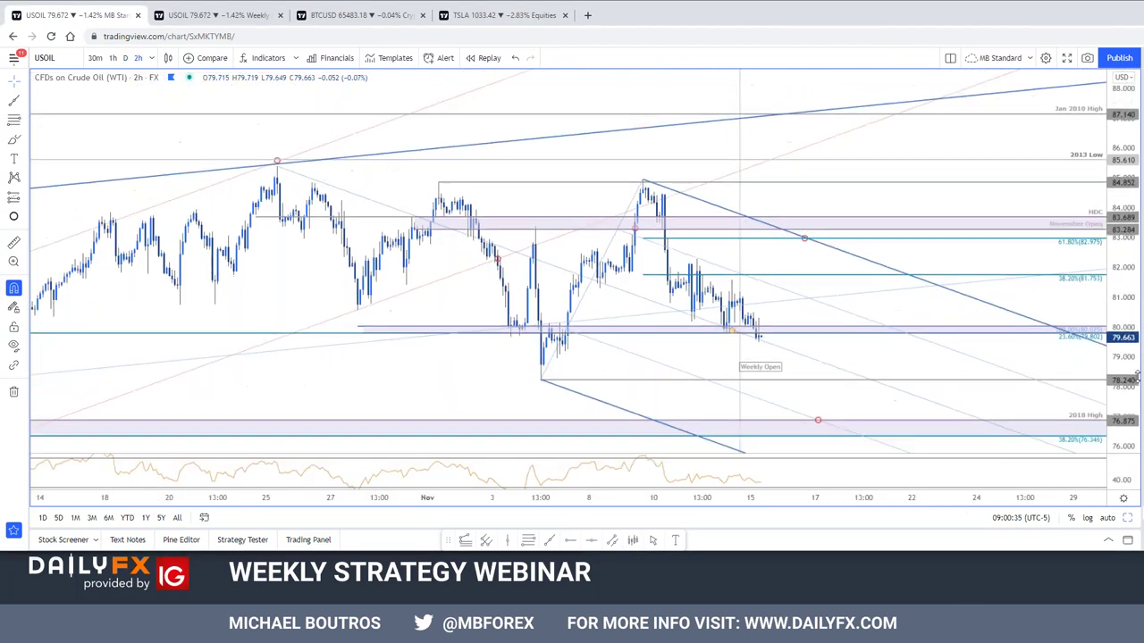
drag(872, 192, 875, 146)
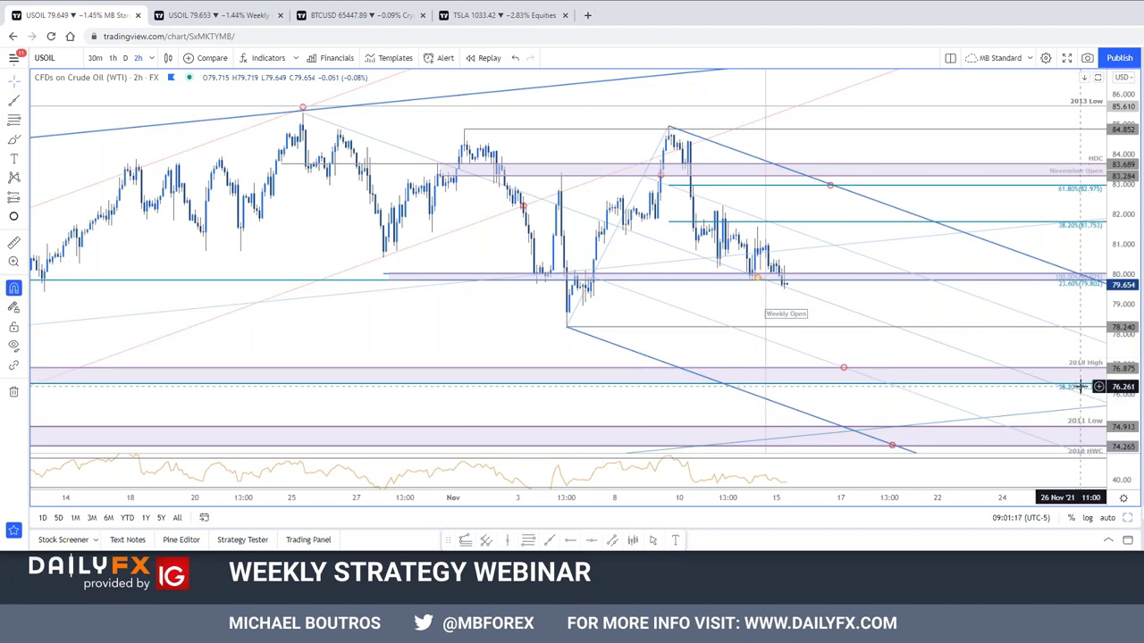
Extend the November Fibonacci retracement to the 15 November low at 79.500 and shift the red circle marker to its 61.8% level.
click(884, 222)
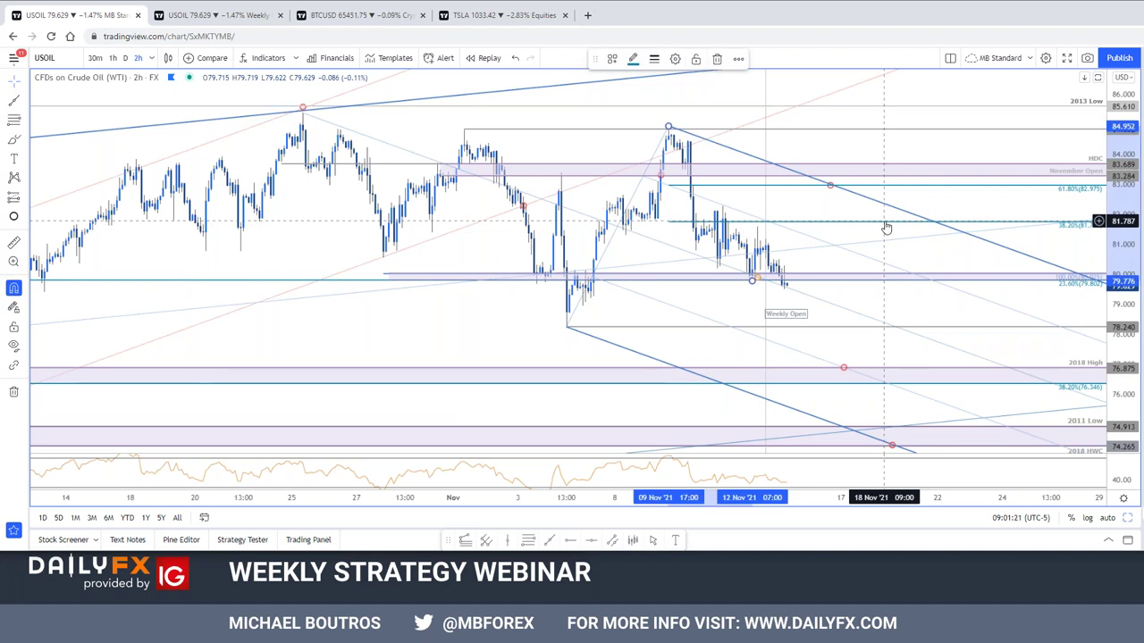
mouse_move(751, 279)
mouse_down()
mouse_move(787, 297)
mouse_move(784, 289)
mouse_up()
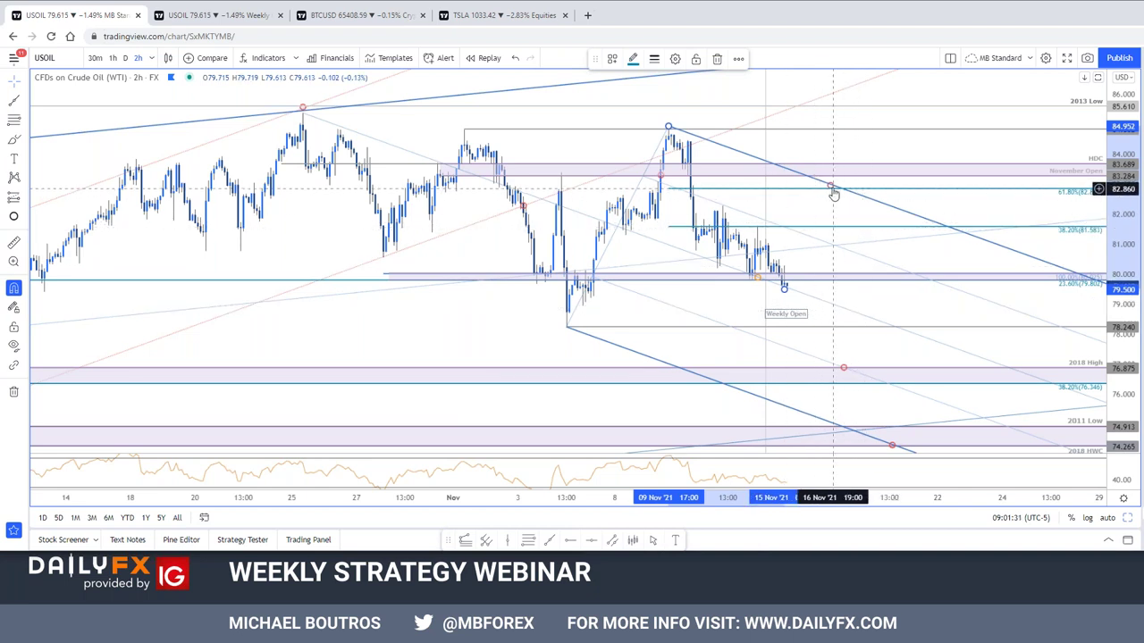
drag(831, 189, 840, 186)
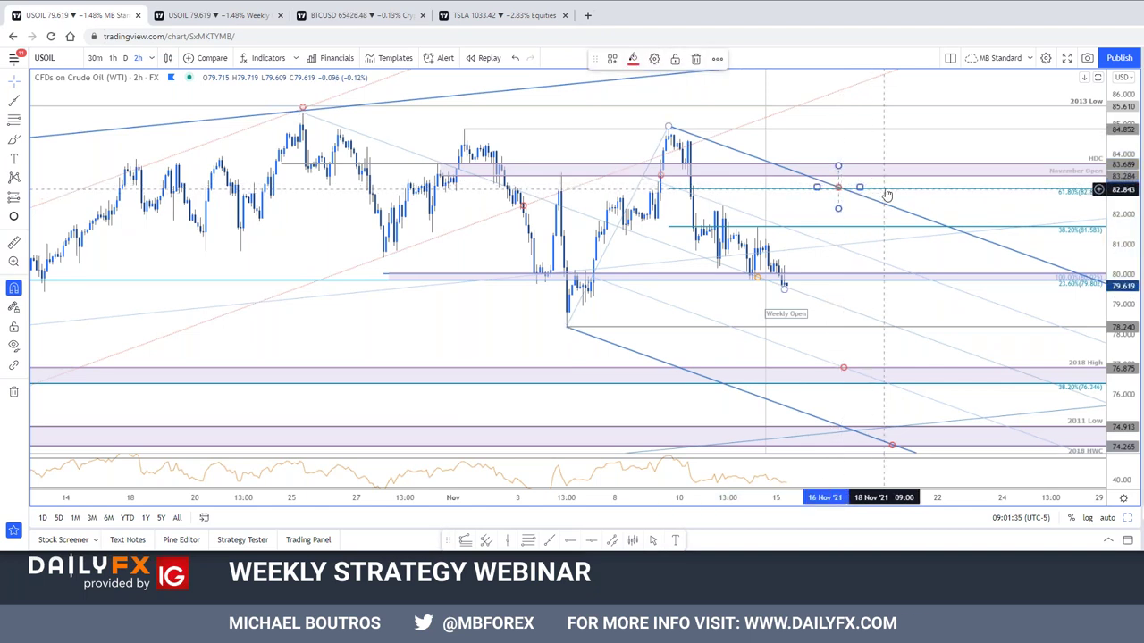
click(784, 287)
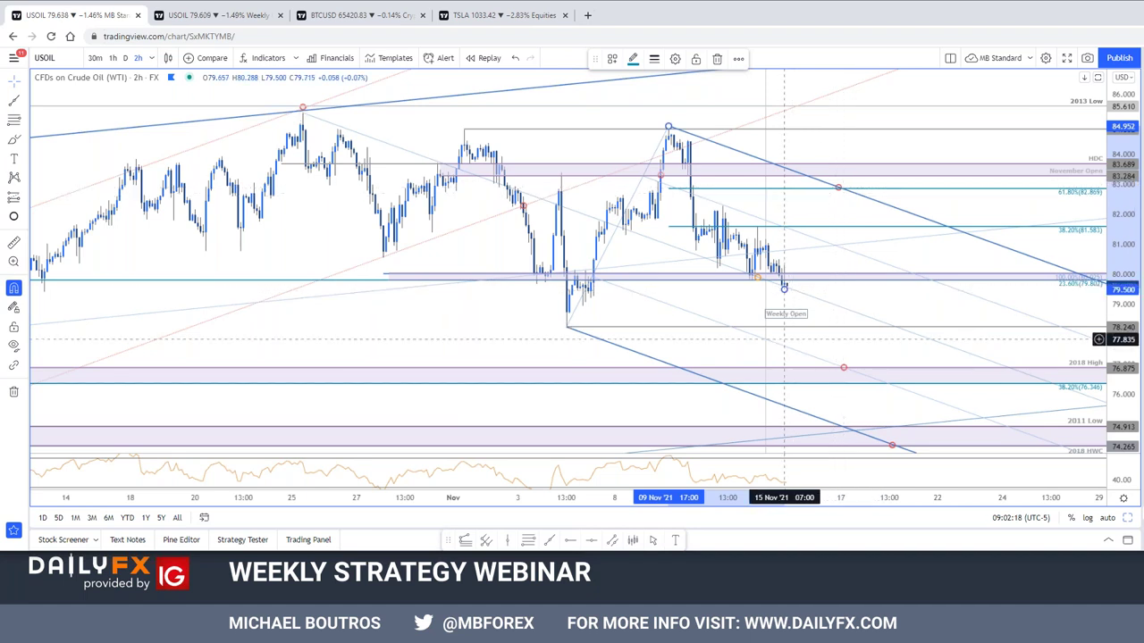
Check the RSI indicator's style and input settings on the 2-hour USOIL chart, leaving them as they are.
scroll(783, 374, down, 1)
scroll(783, 373, down, 1)
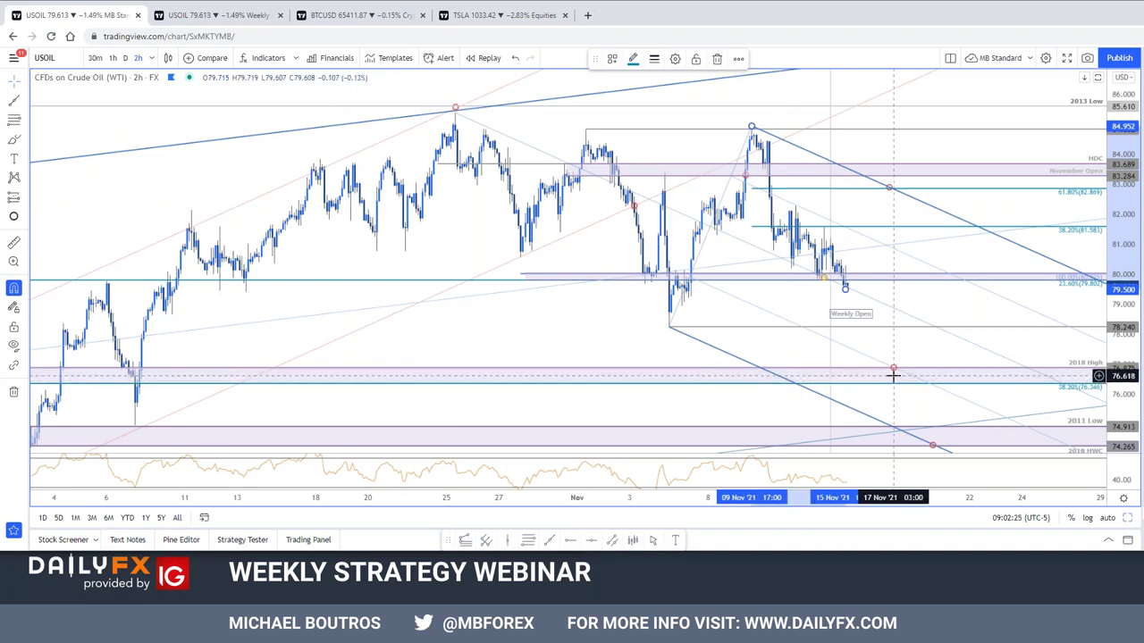
scroll(893, 375, up, 1)
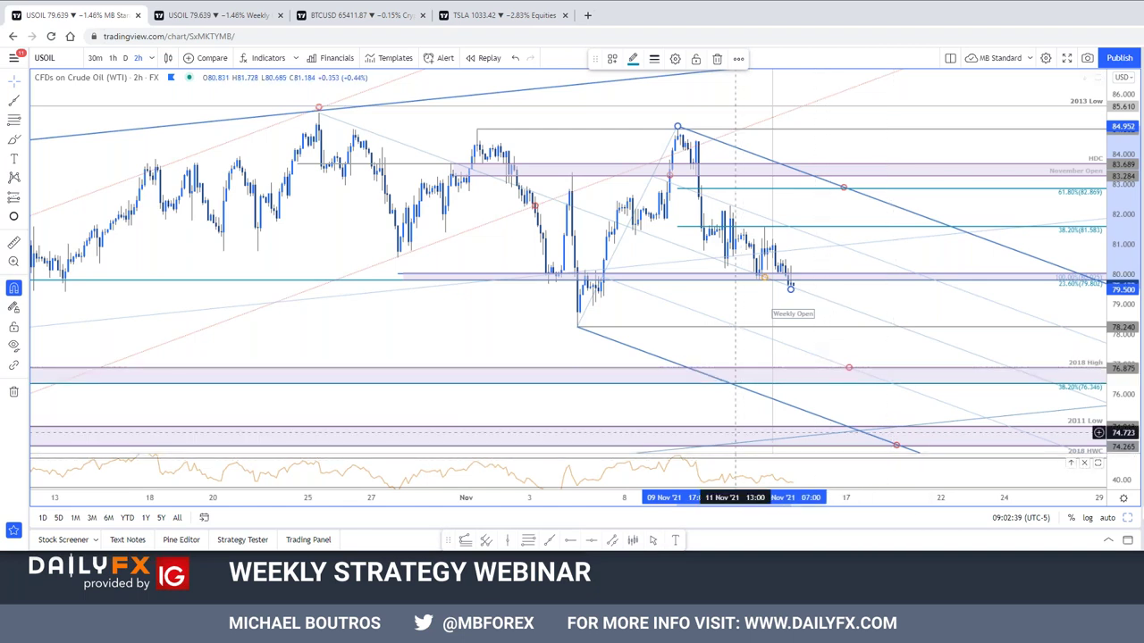
drag(692, 458, 687, 457)
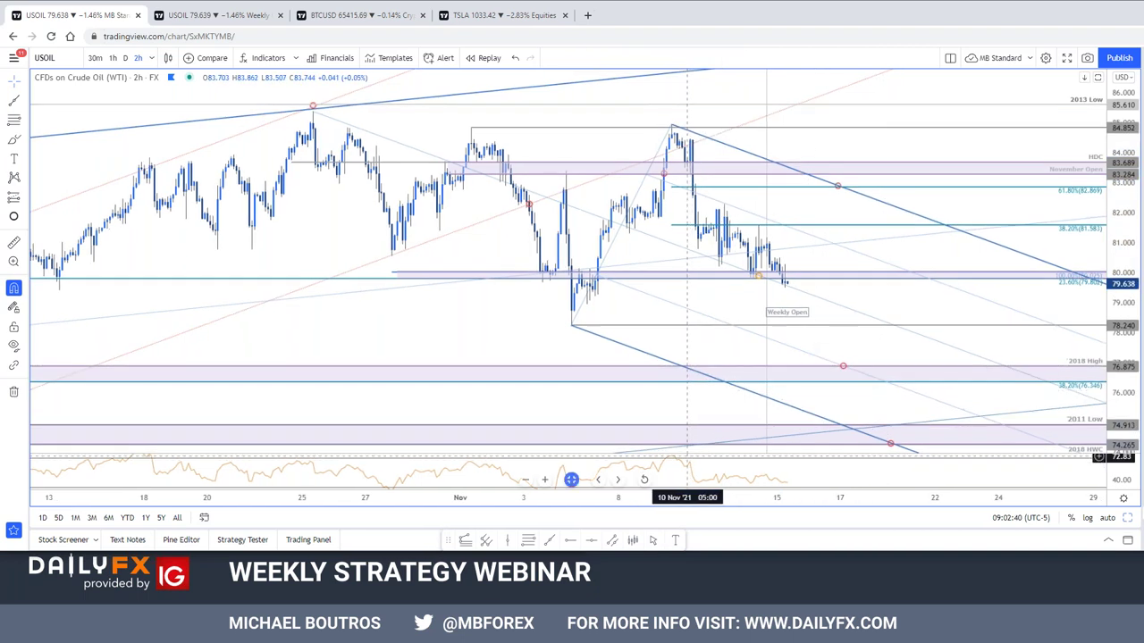
double_click(733, 477)
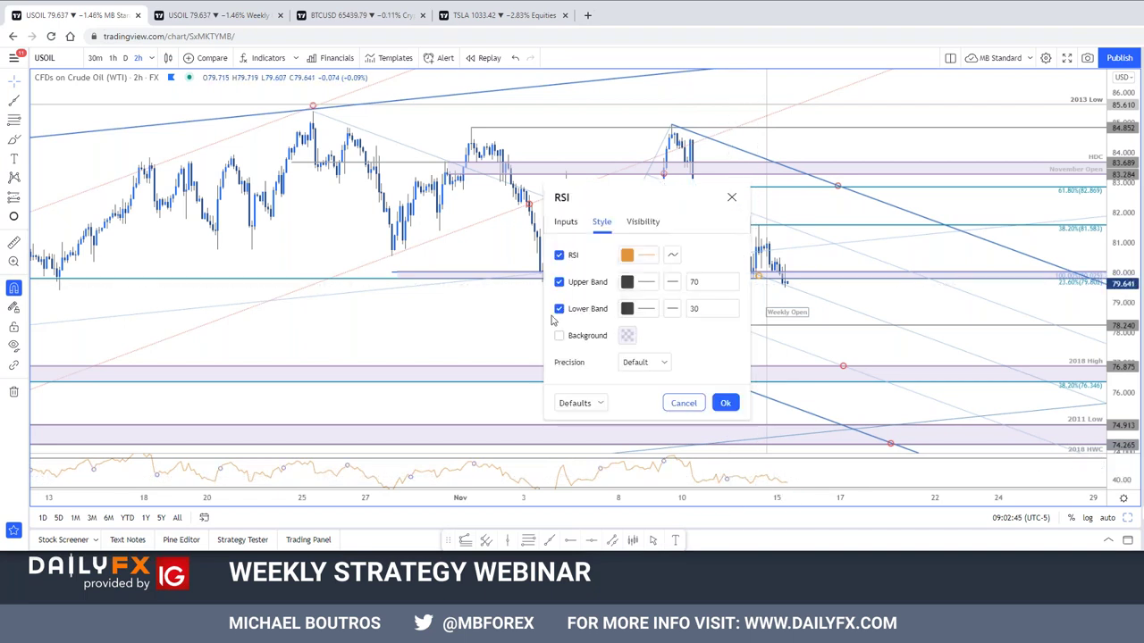
click(563, 224)
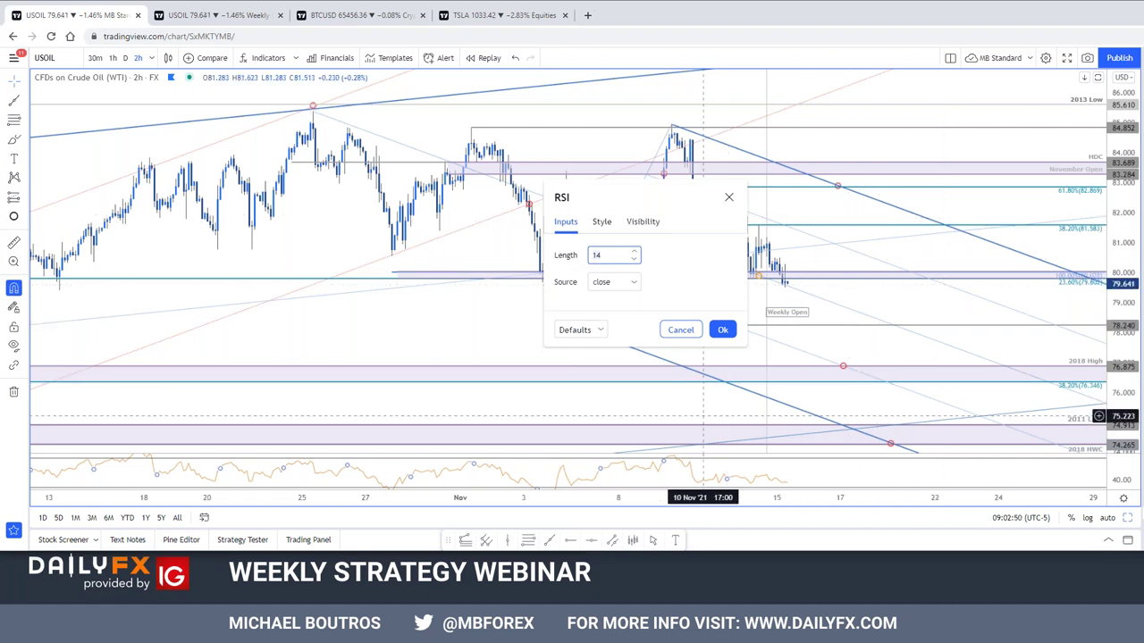
key(Escape)
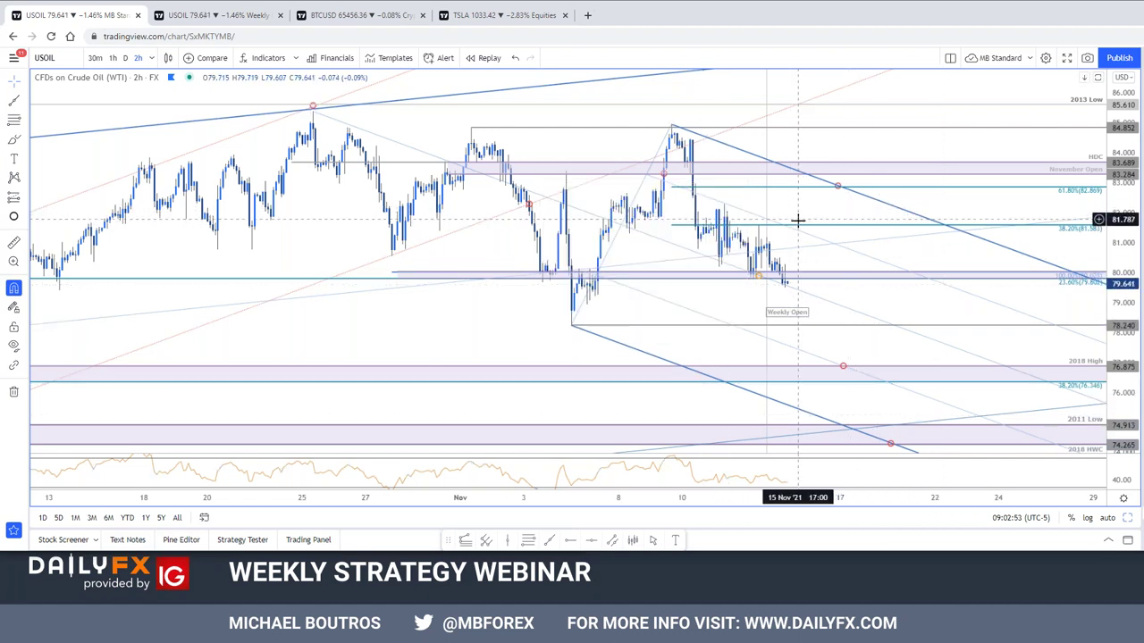
Return the USOIL chart to the daily interval and check the RSI's length and source settings against the 2021 uptrend.
text(1D)
key(Return)
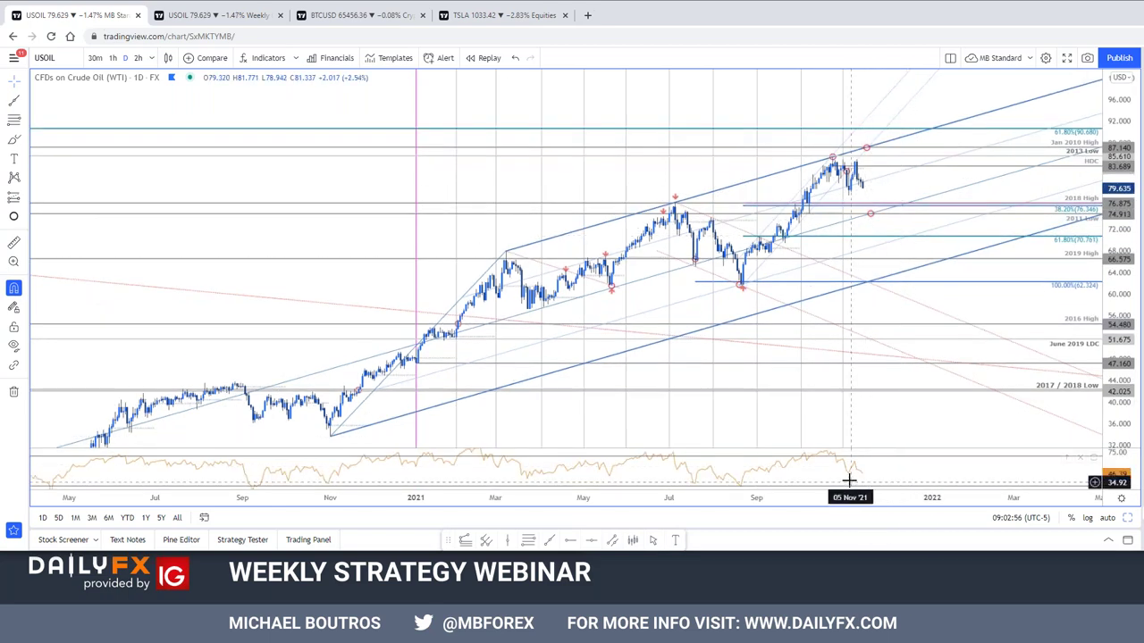
double_click(851, 476)
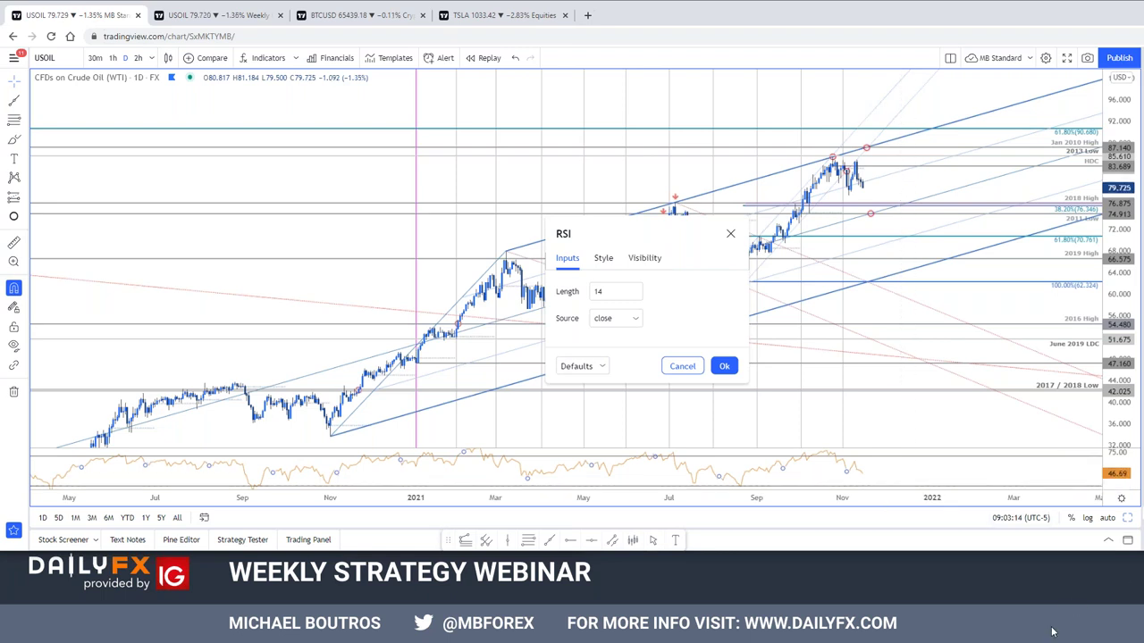
click(730, 233)
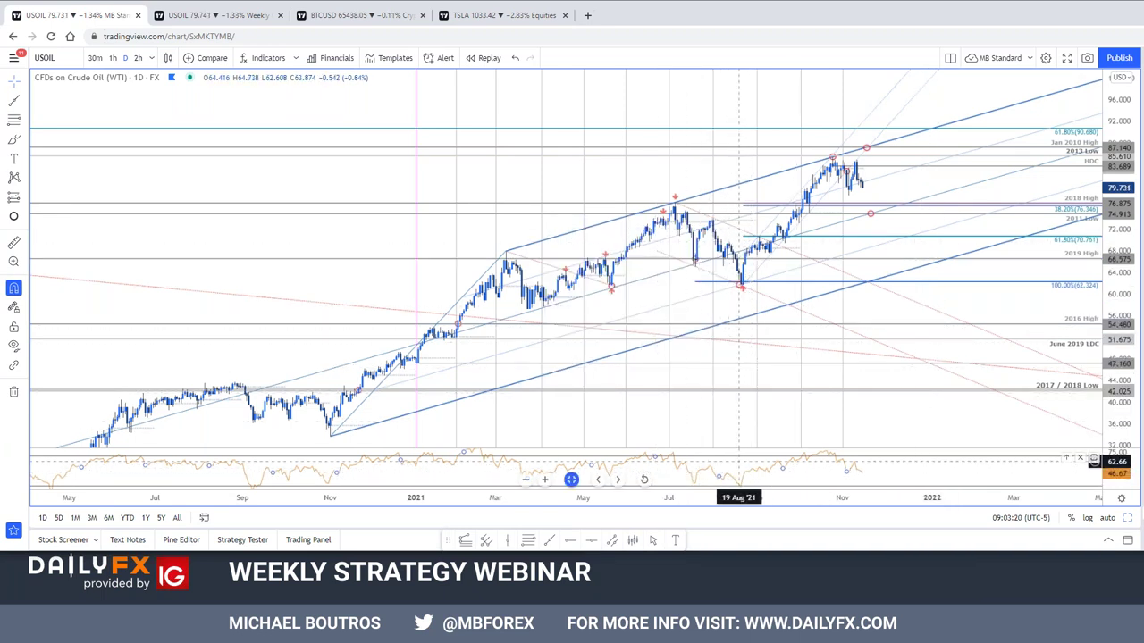
drag(1008, 265, 934, 291)
drag(1103, 297, 914, 289)
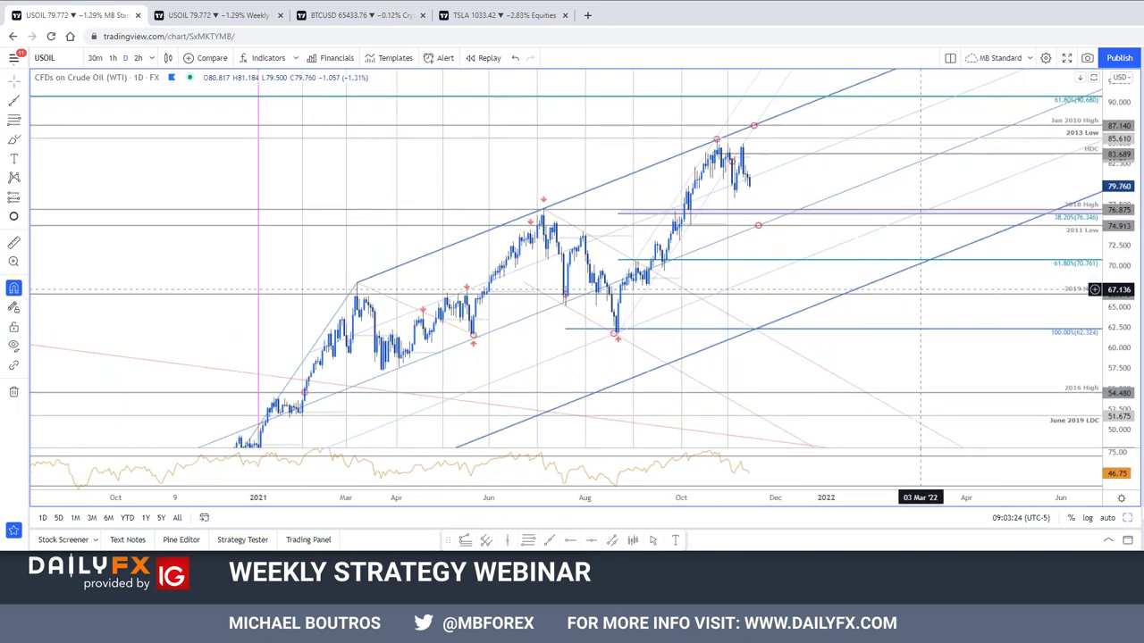
scroll(794, 179, up, 2)
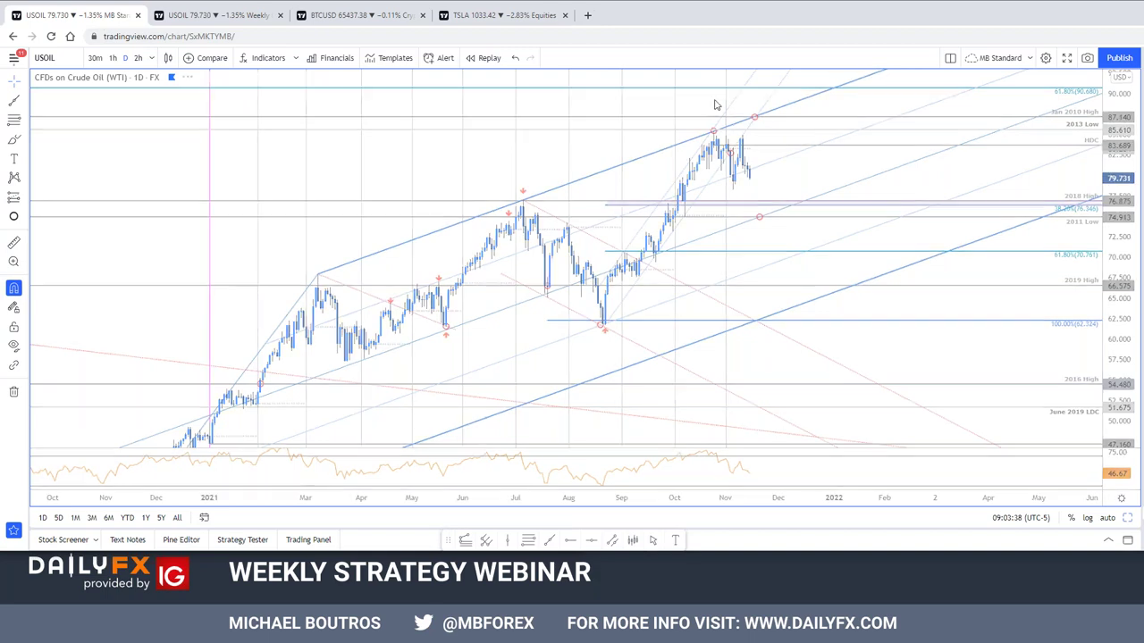
Switch to the Weekly Charts layout and change its symbol to XAUUSD.
click(215, 15)
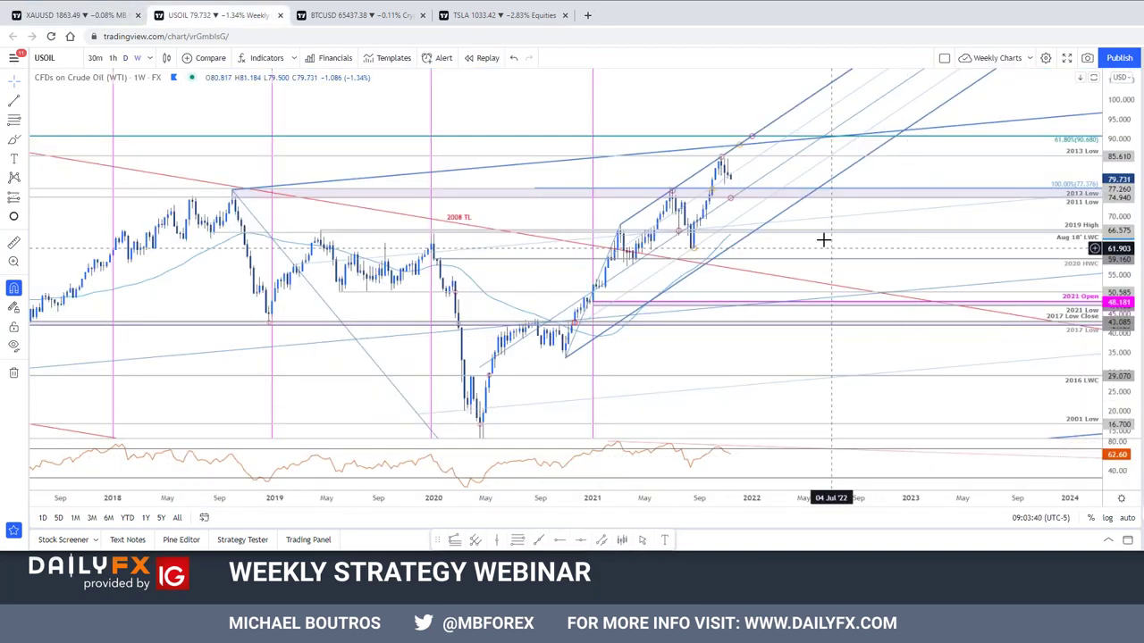
key(space)
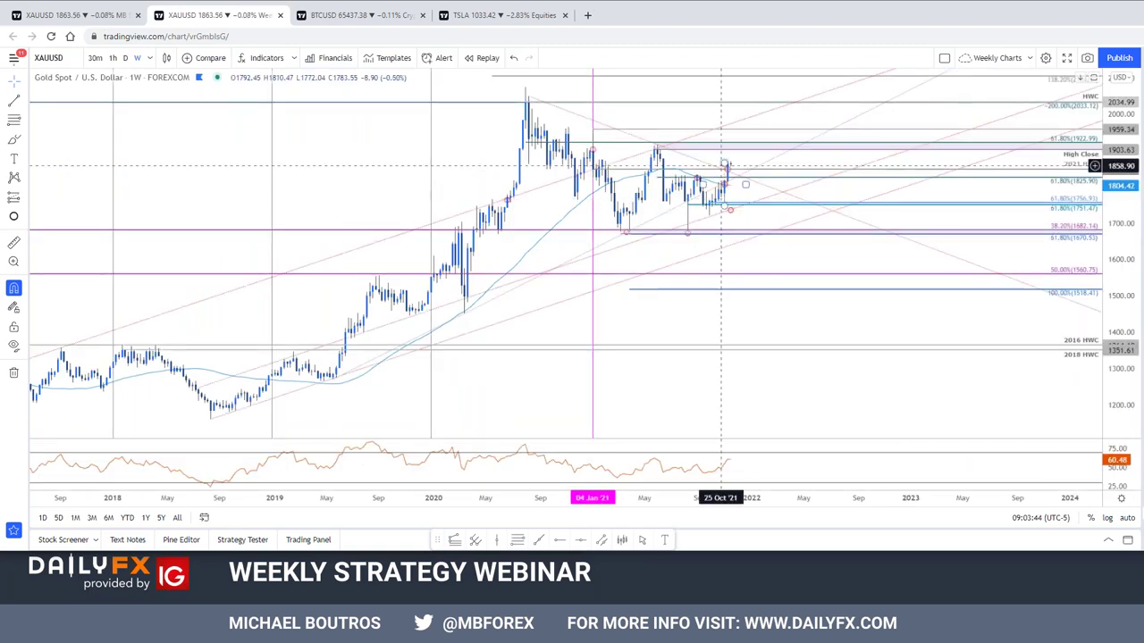
Switch to the DailyFX browser window, close the Canadian Dollar Outlook and read the Gold Breakout Underway article's daily chart section.
key(alt+Tab)
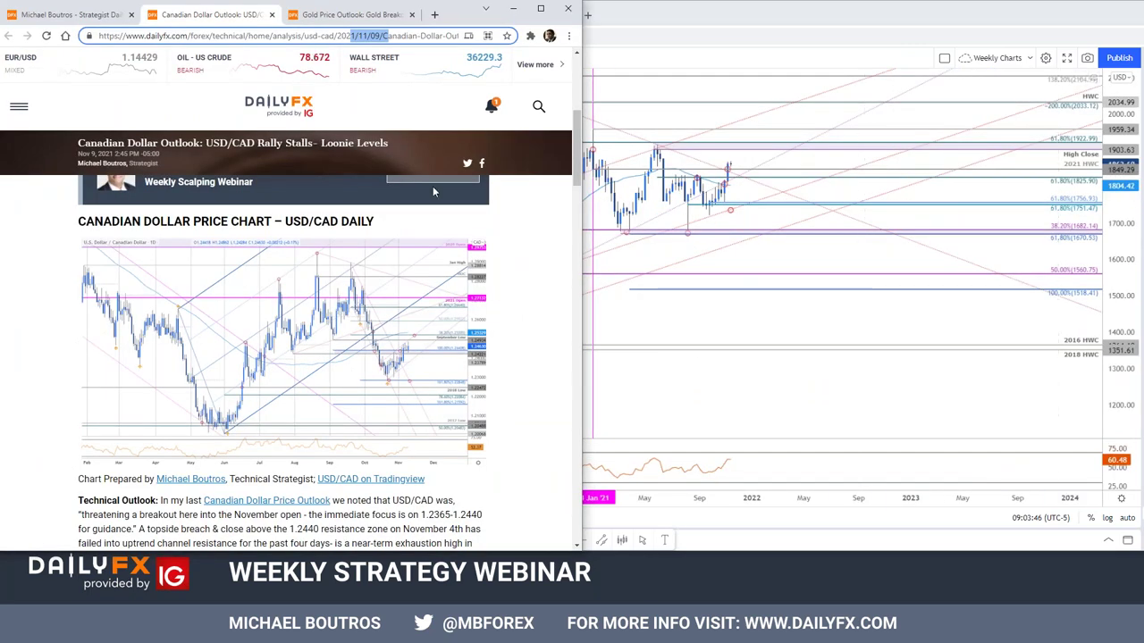
click(272, 15)
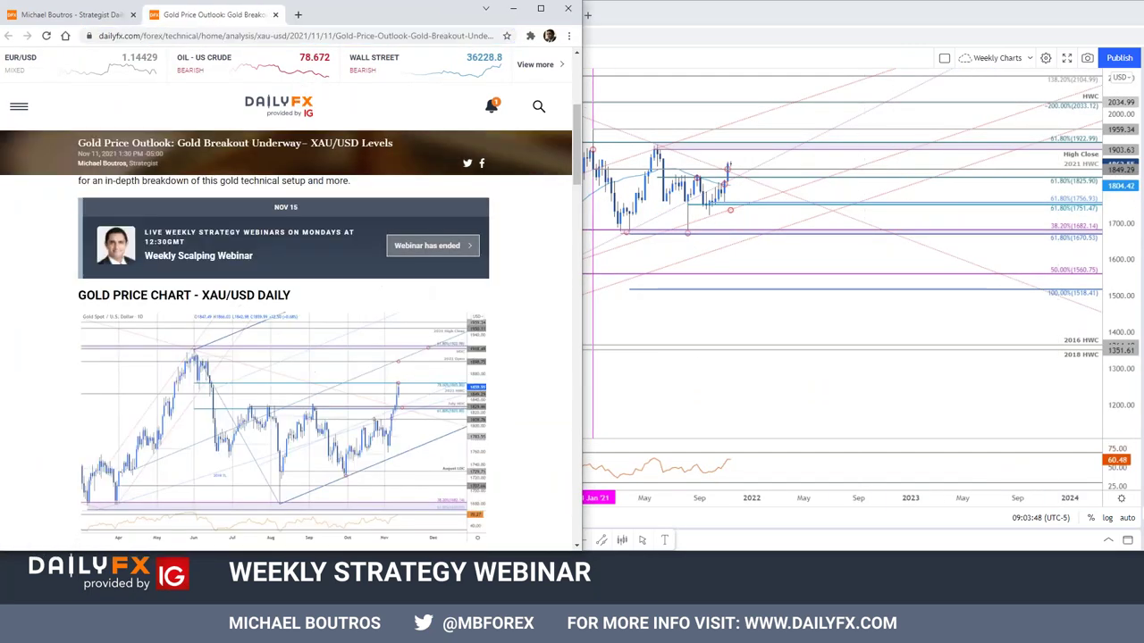
scroll(463, 484, down, 3)
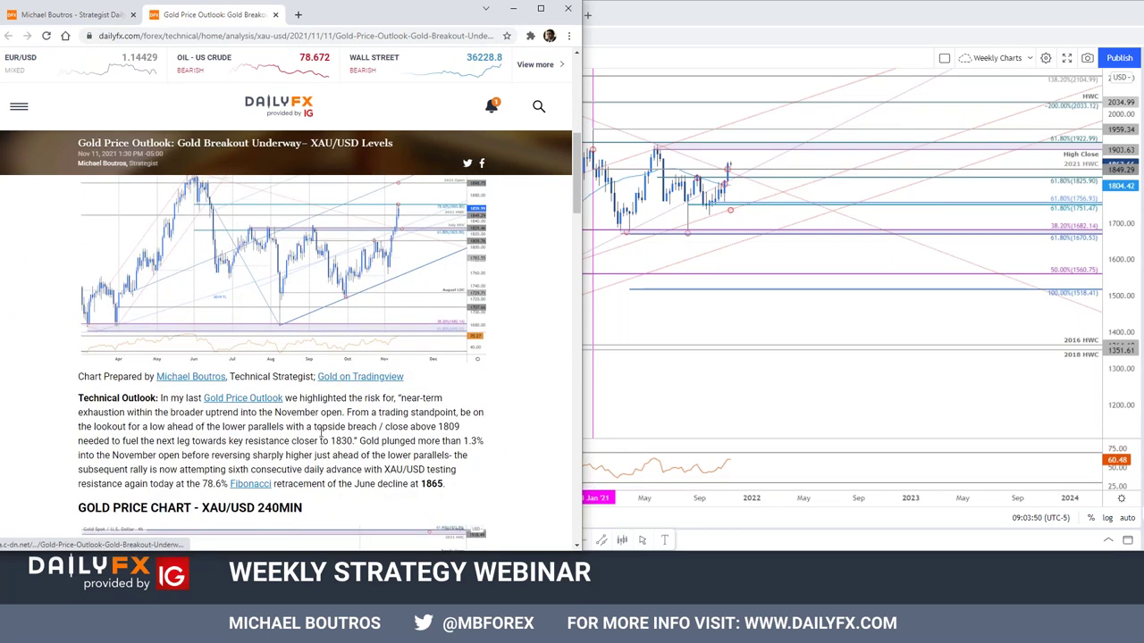
Open the previous Gold Price Outlook linked in the article in a new tab and go to its XAU/USD daily chart section.
middle_click(271, 408)
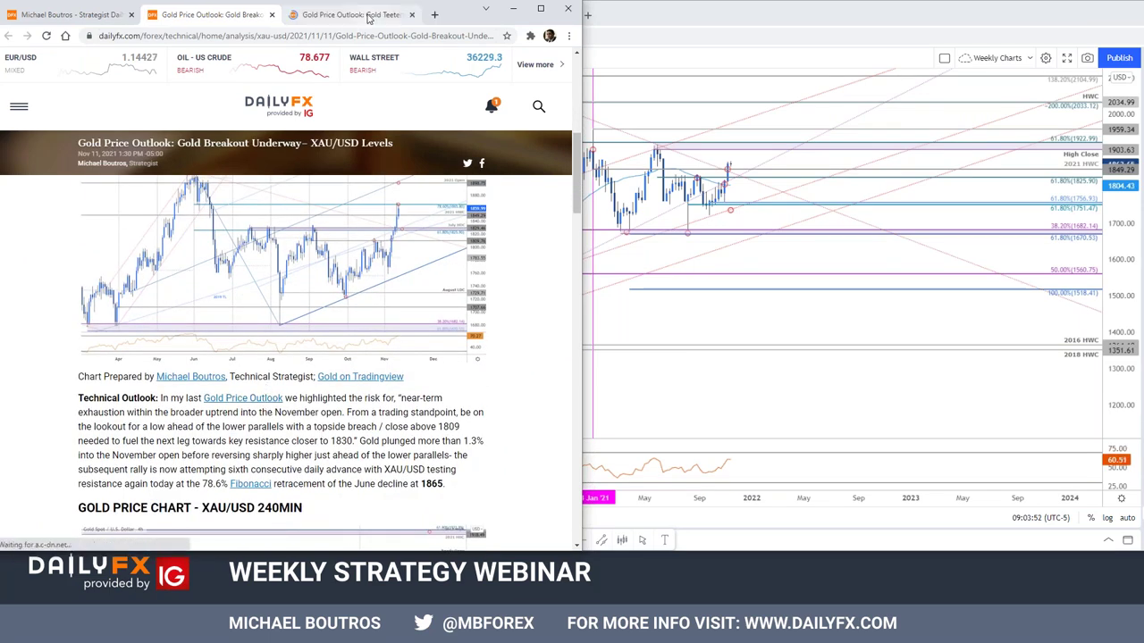
key(ctrl+Tab)
scroll(536, 397, down, 4)
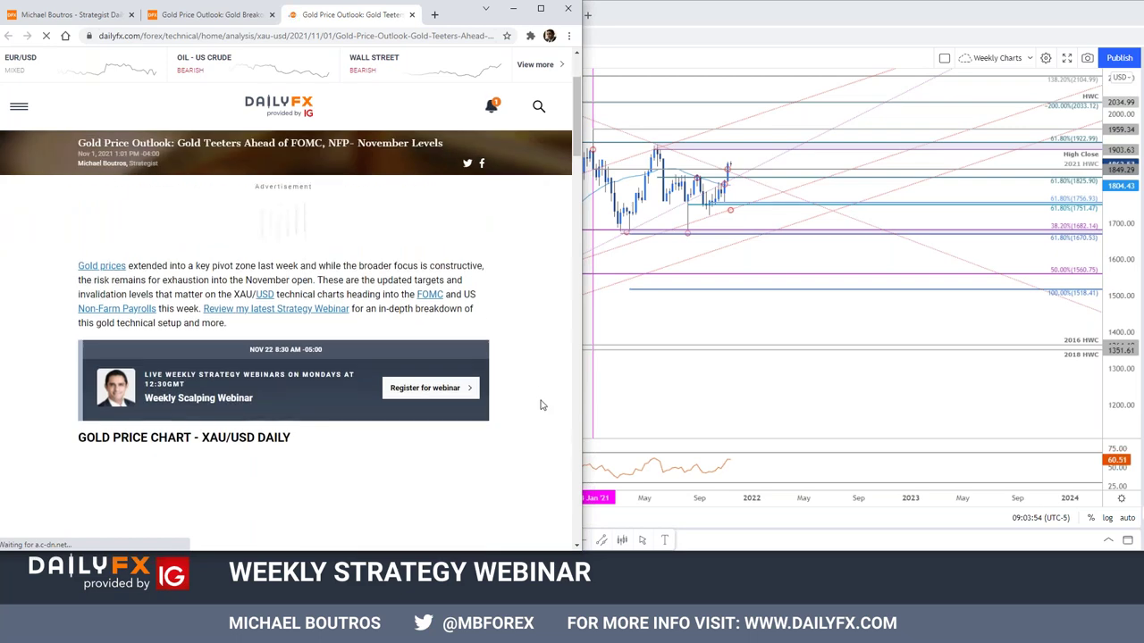
Open the Gold Weekly Price Outlook linked in the Gold Breakout Underway article's bottom line in a new tab and enlarge its weekly chart.
click(199, 14)
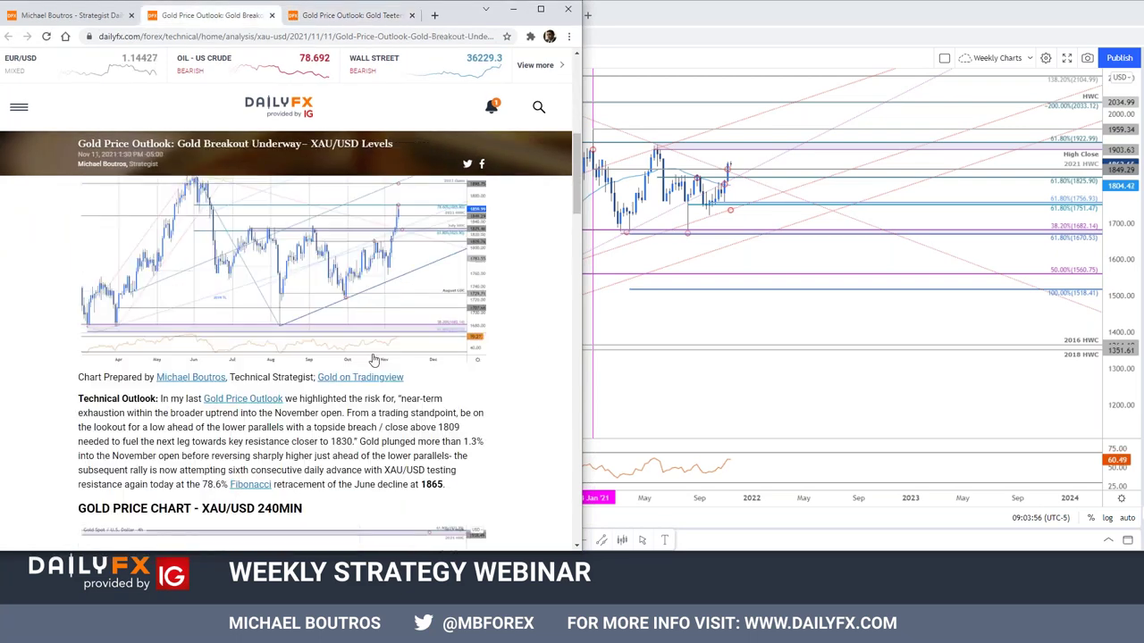
scroll(413, 420, down, 5)
scroll(448, 435, down, 3)
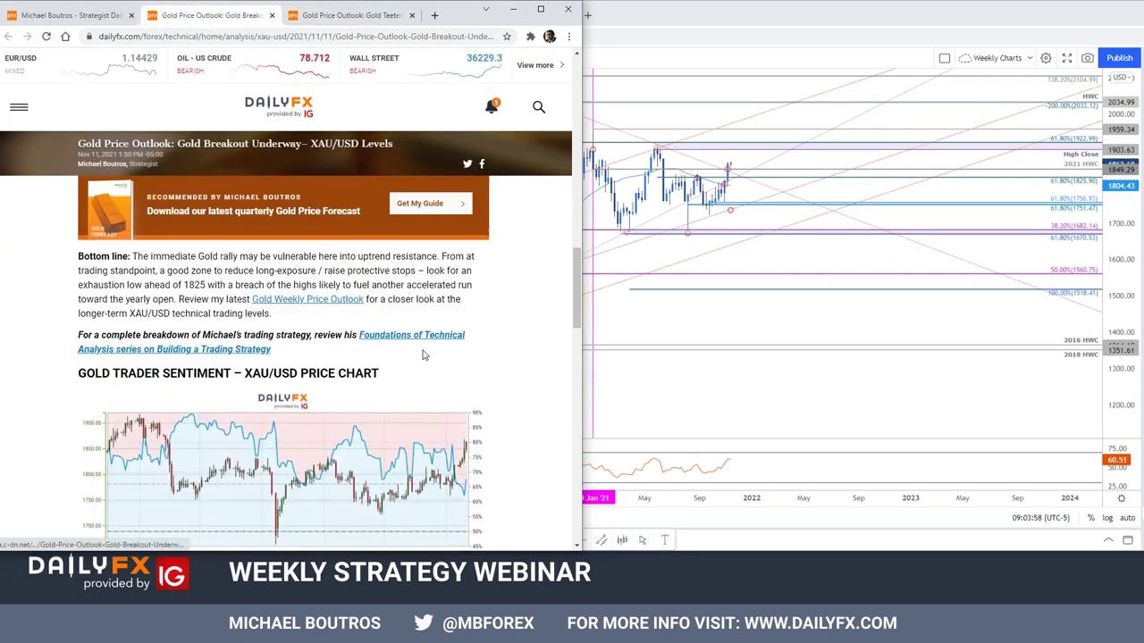
middle_click(319, 302)
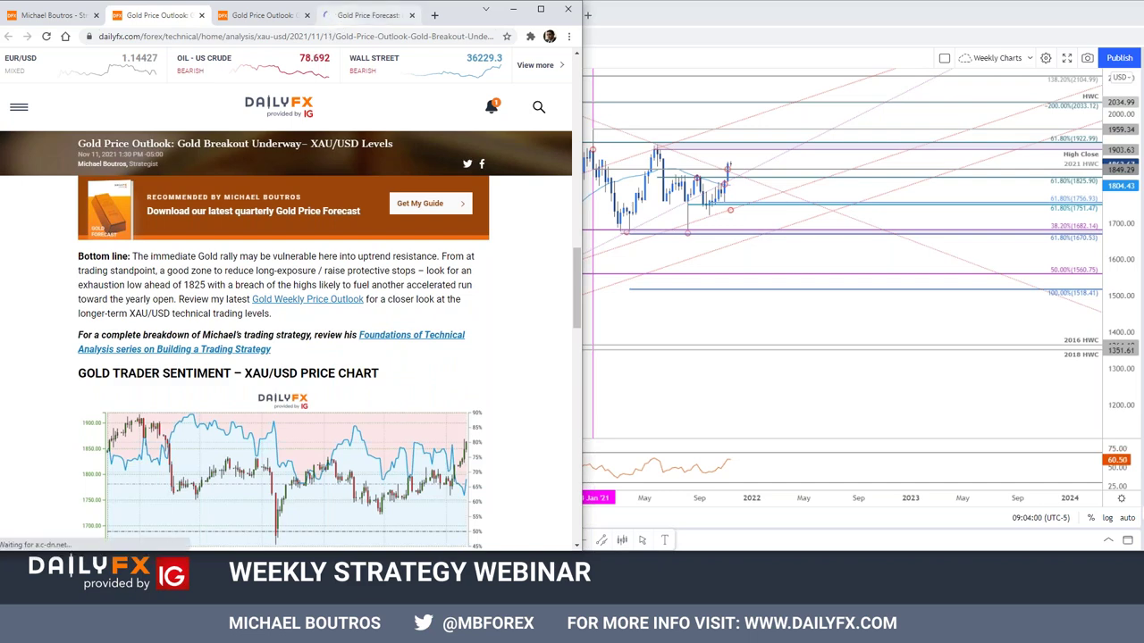
click(366, 15)
scroll(536, 326, down, 3)
click(431, 418)
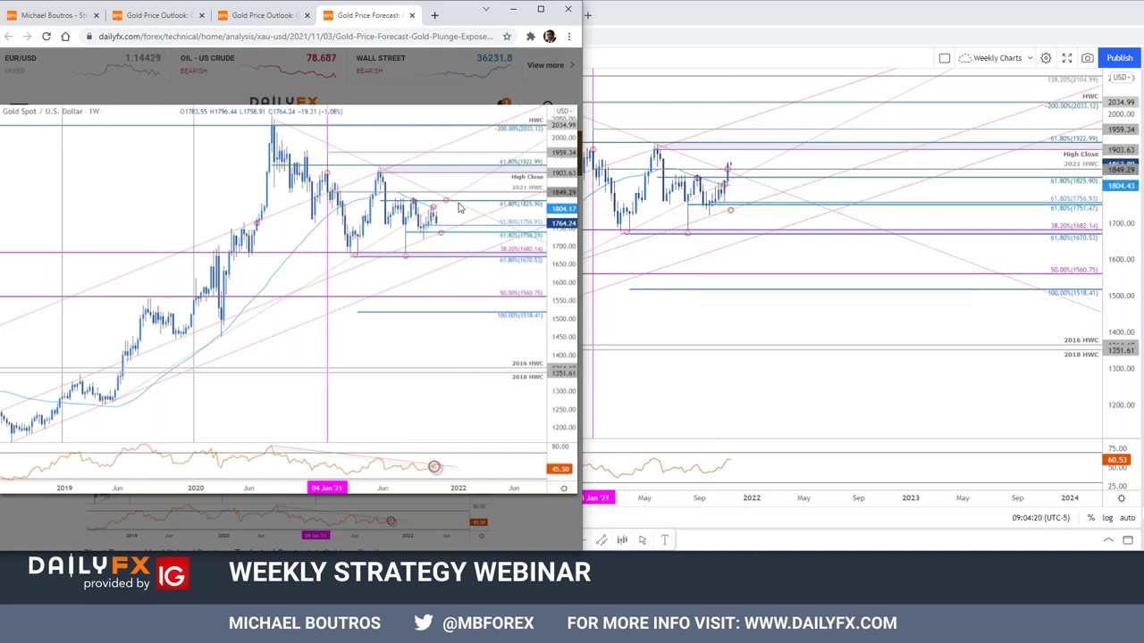
Switch to the TradingView window and examine gold's weekly levels and slope lines around the January 2021 vertical line.
click(738, 200)
click(822, 291)
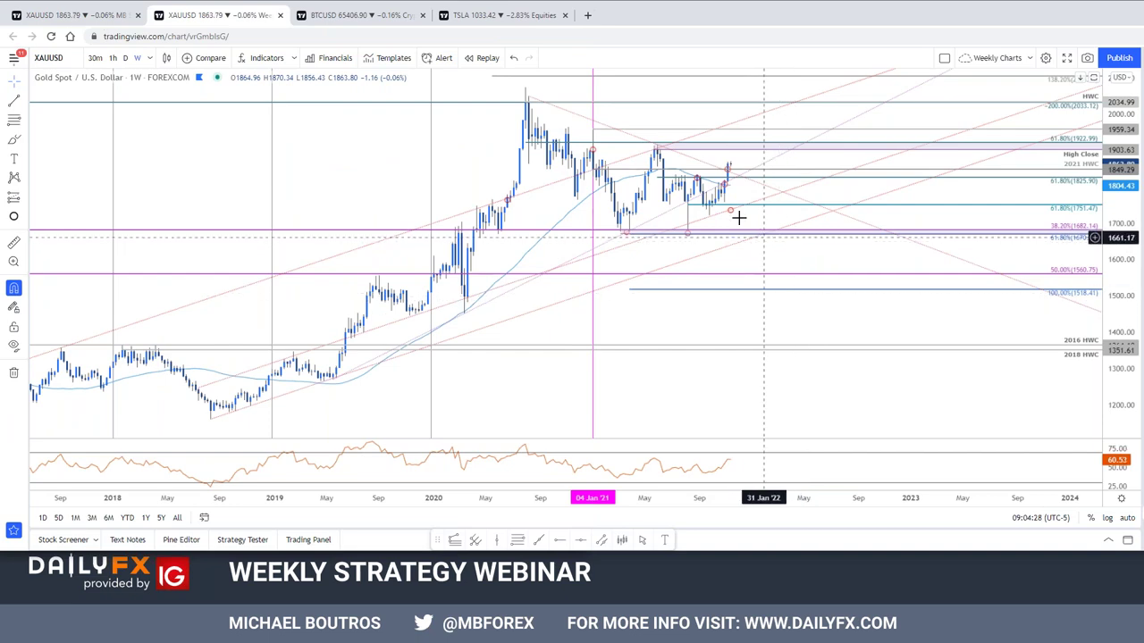
drag(794, 254, 933, 336)
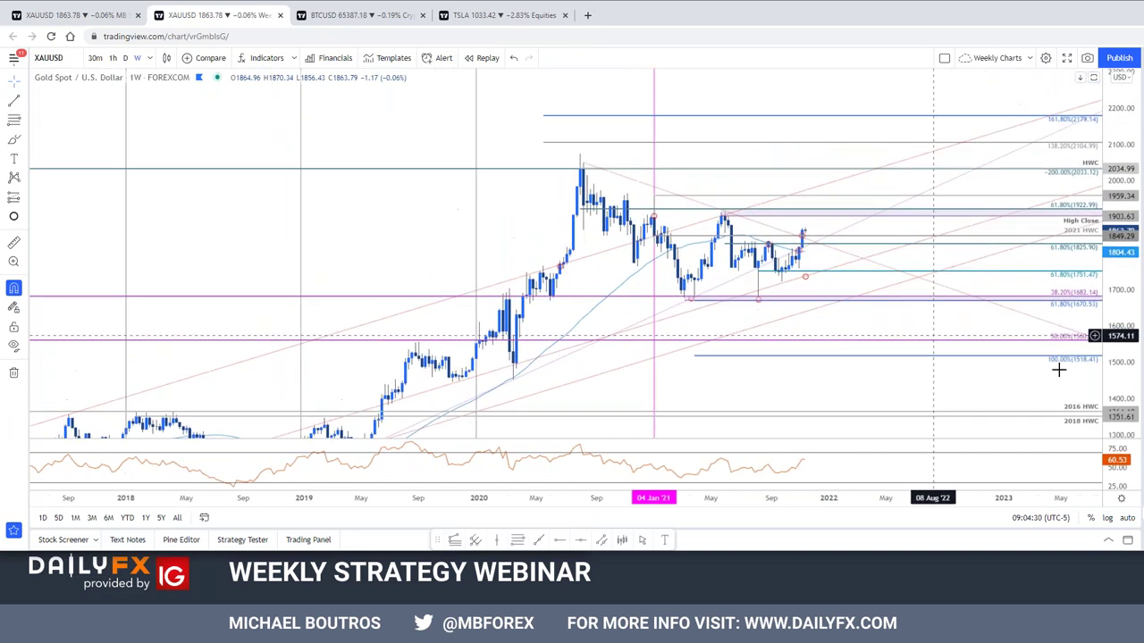
drag(645, 274, 547, 206)
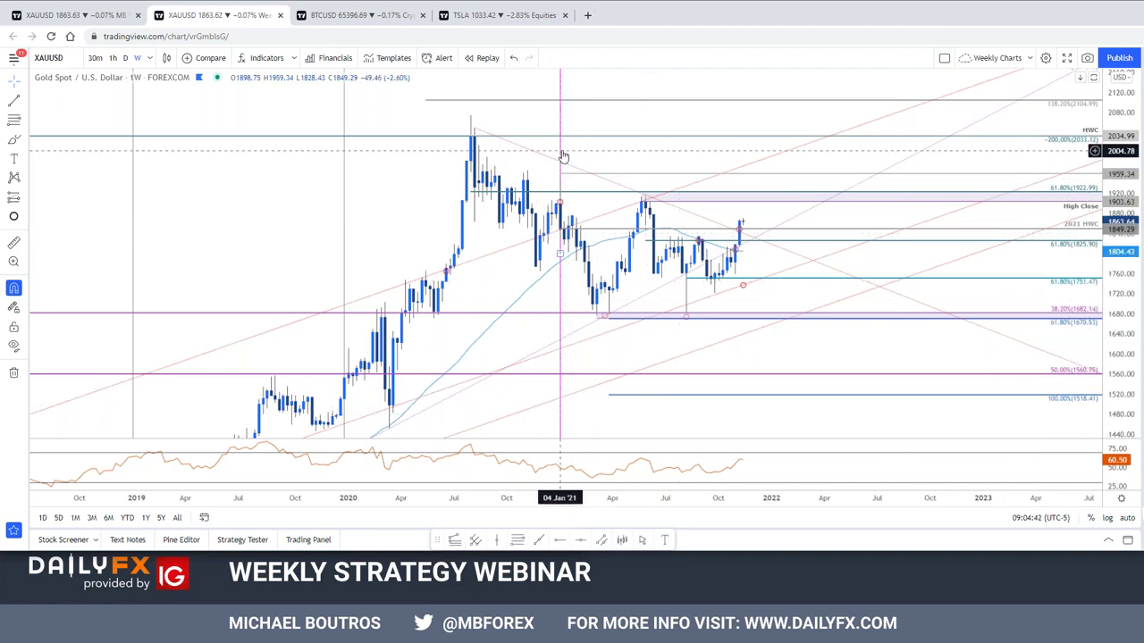
drag(561, 150, 547, 153)
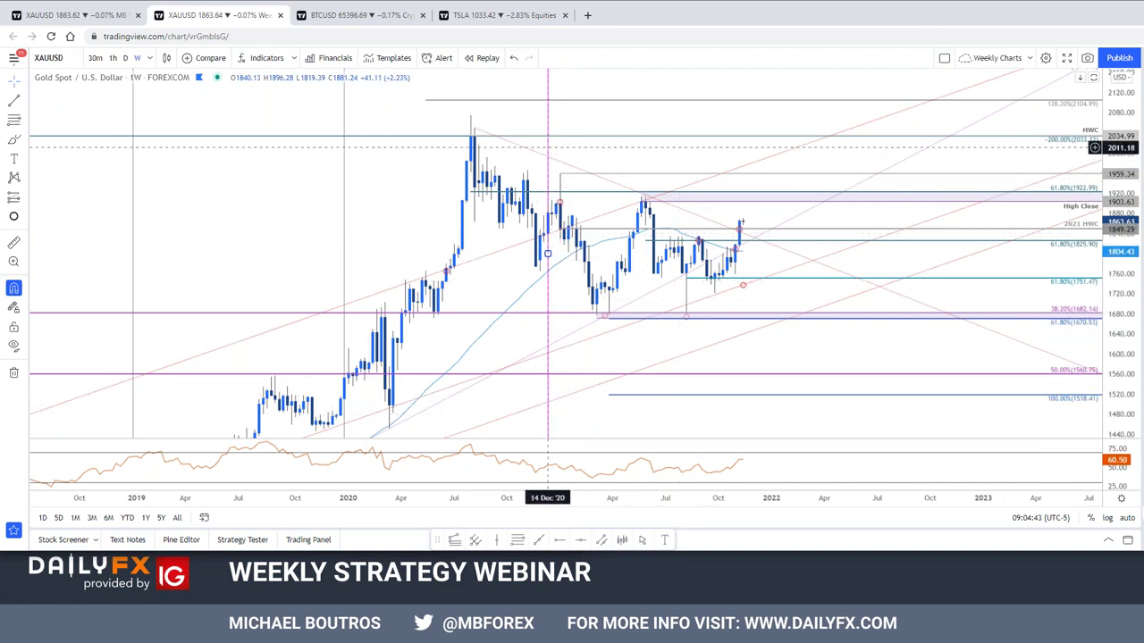
click(561, 174)
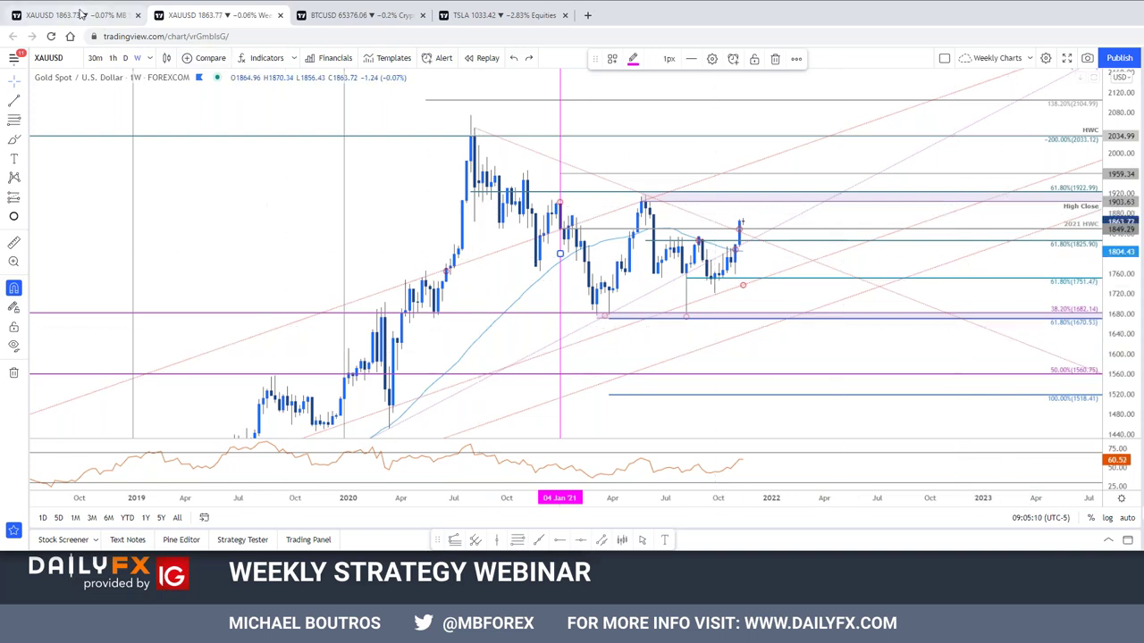
Switch to the XAUUSD daily chart in the MB Standard layout and examine the rally against the ascending pitchfork and the 2021 resistance levels.
key(ctrl+shift+Tab)
drag(832, 319, 954, 375)
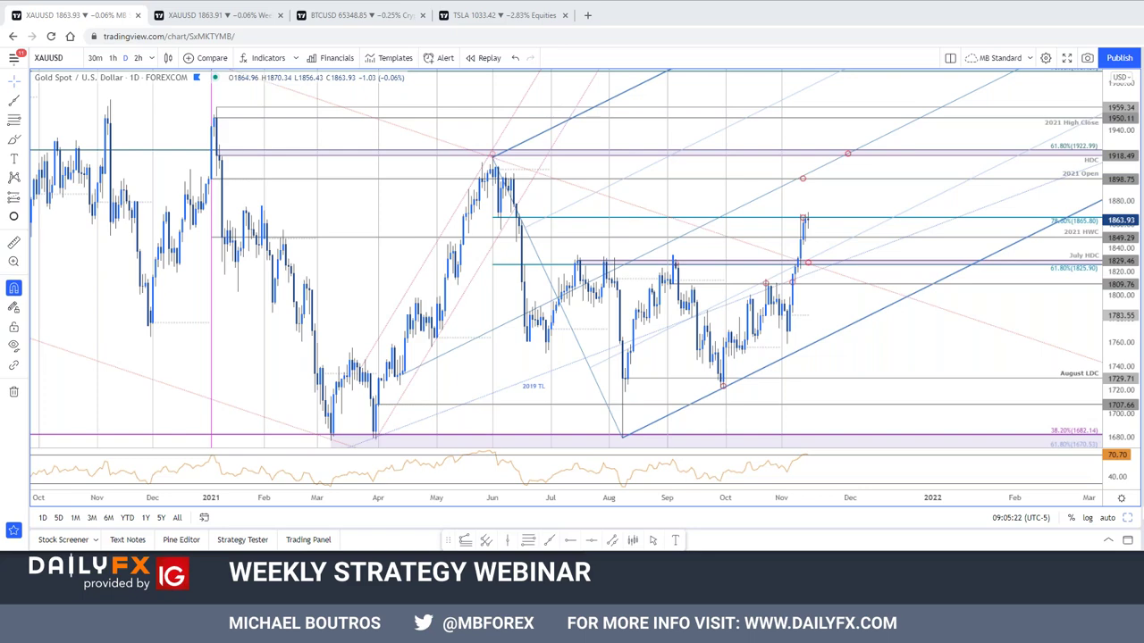
drag(1118, 202, 1131, 258)
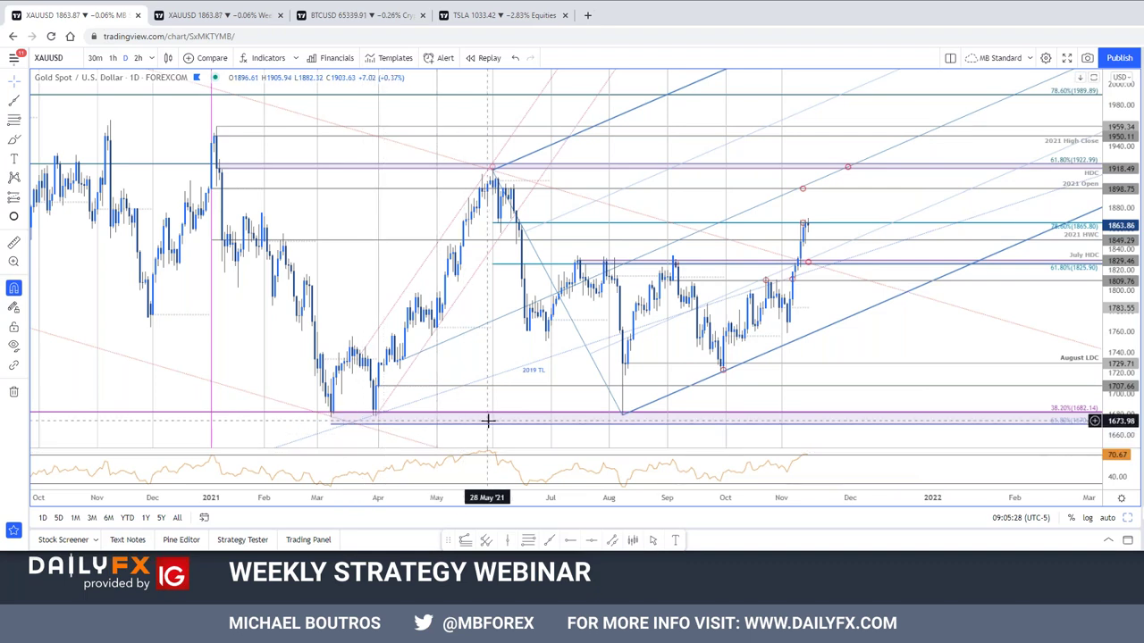
click(646, 412)
click(625, 393)
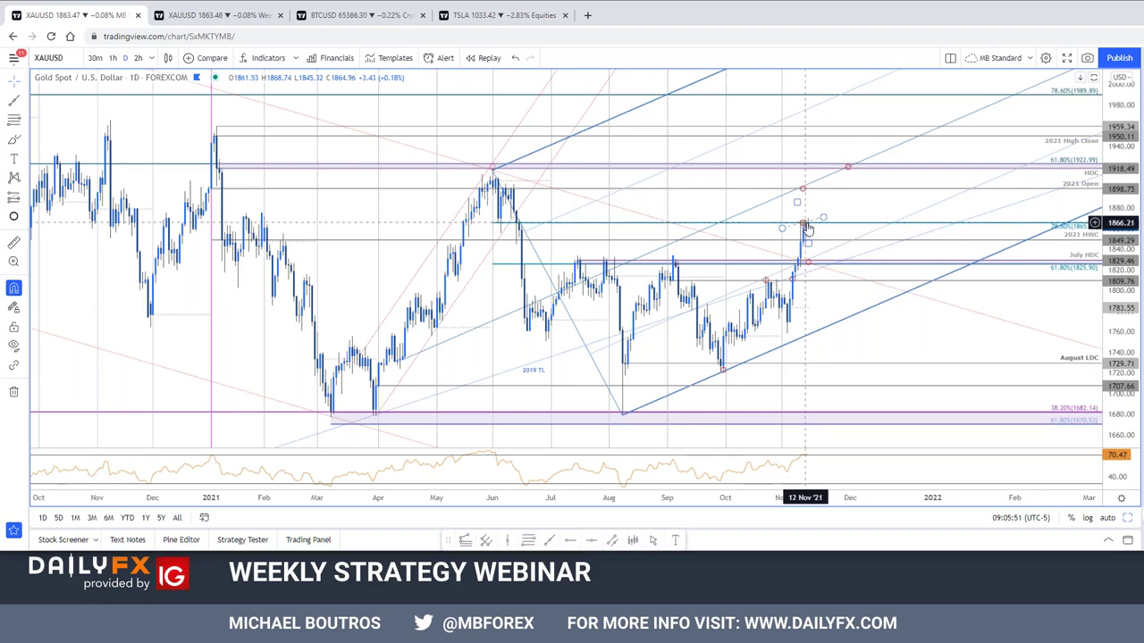
drag(824, 301, 802, 312)
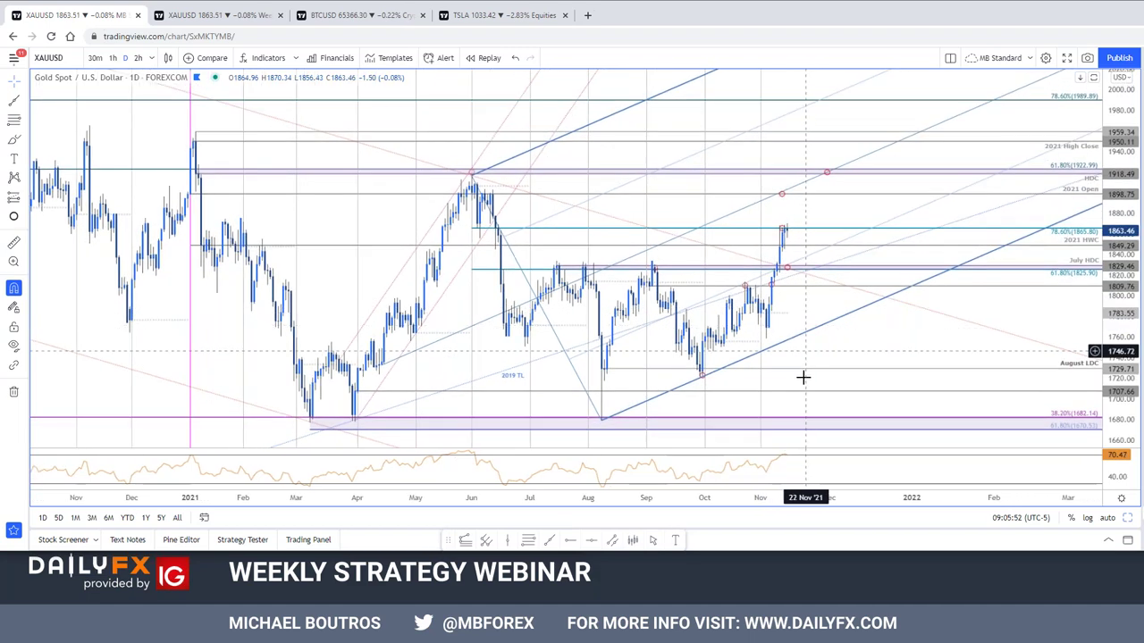
scroll(881, 384, up, 1)
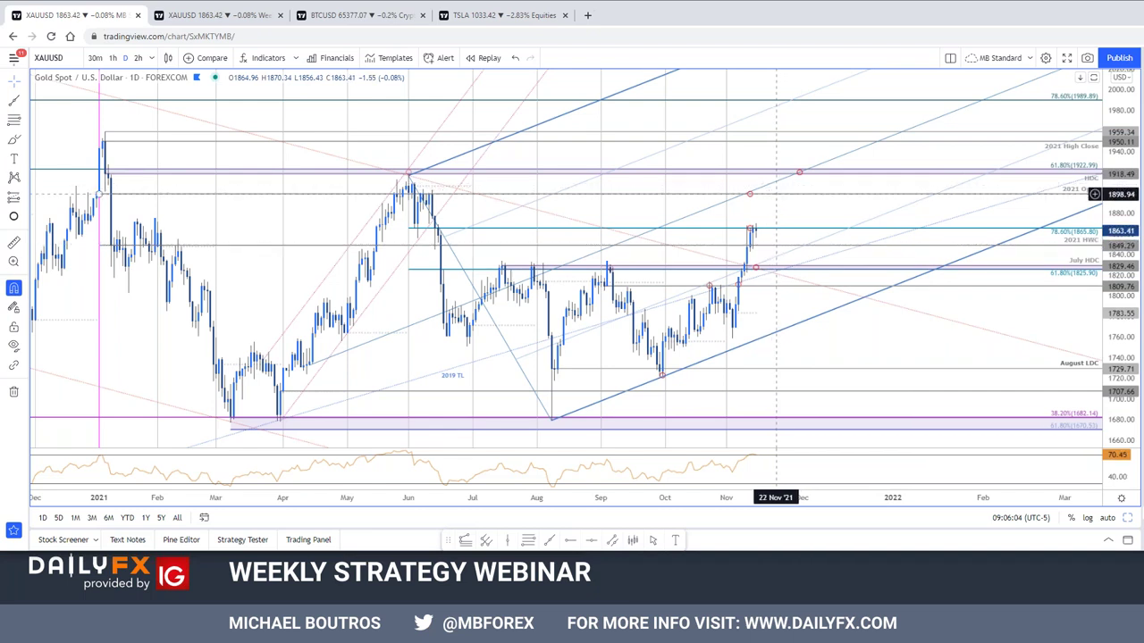
click(803, 172)
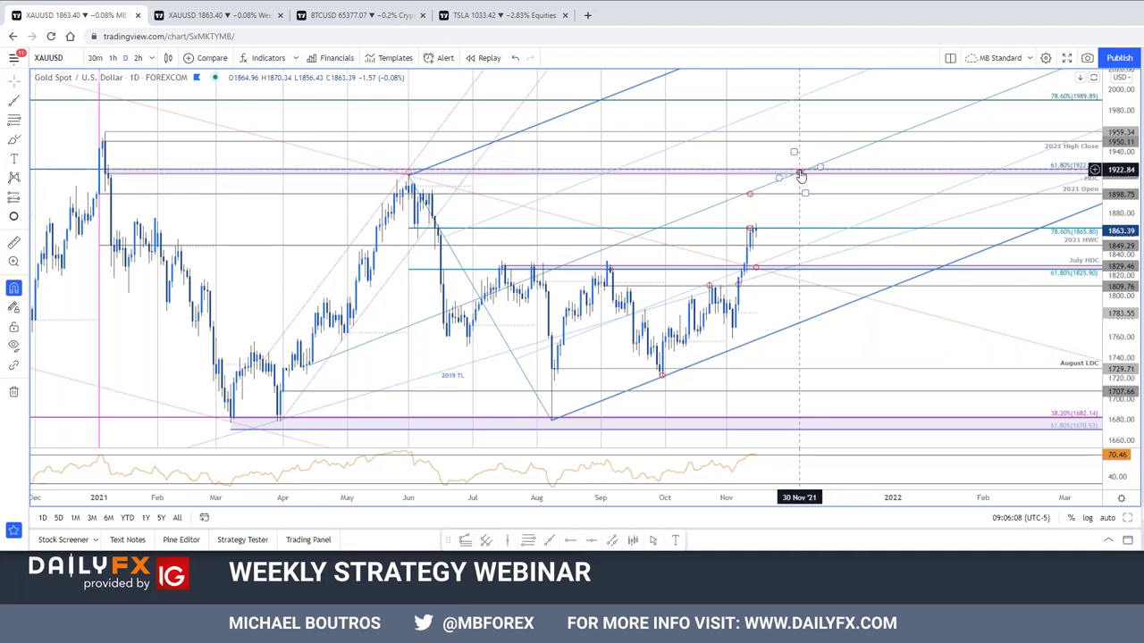
click(805, 200)
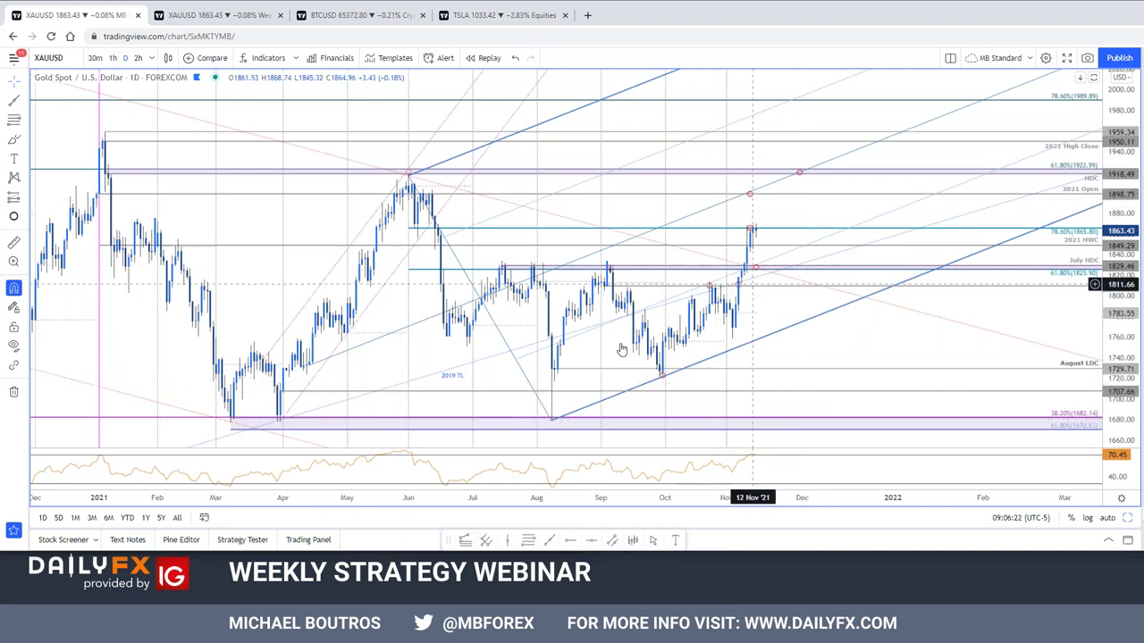
Turn on automatic price scaling for the gold daily chart and trace the 2019 trendline from its origin to the current price.
scroll(528, 367, down, 2)
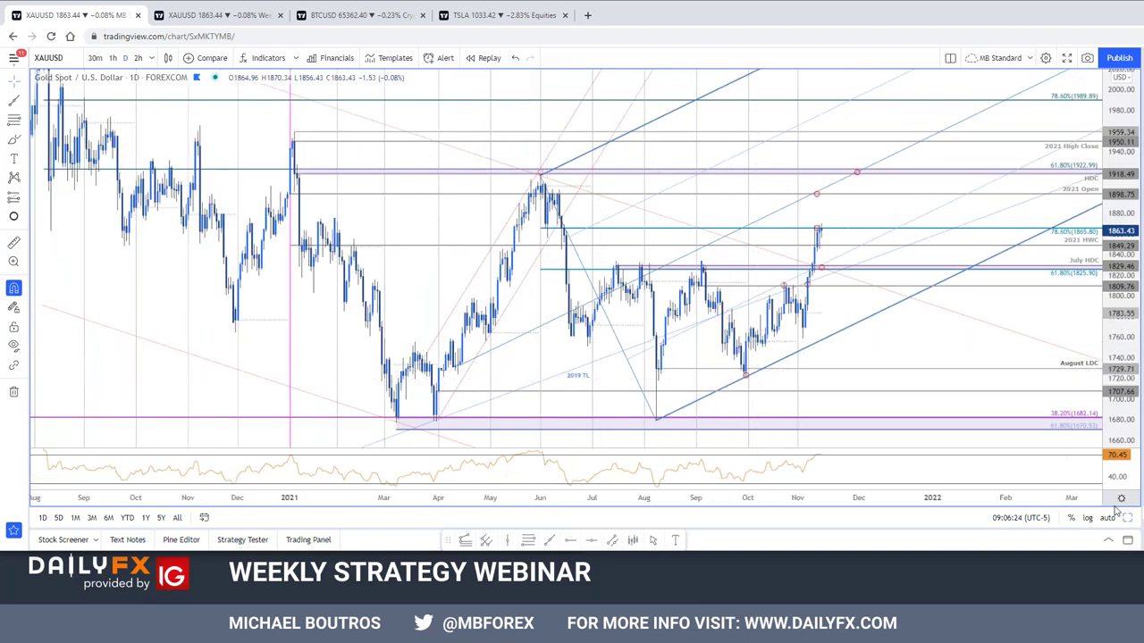
click(1087, 519)
scroll(707, 398, down, 5)
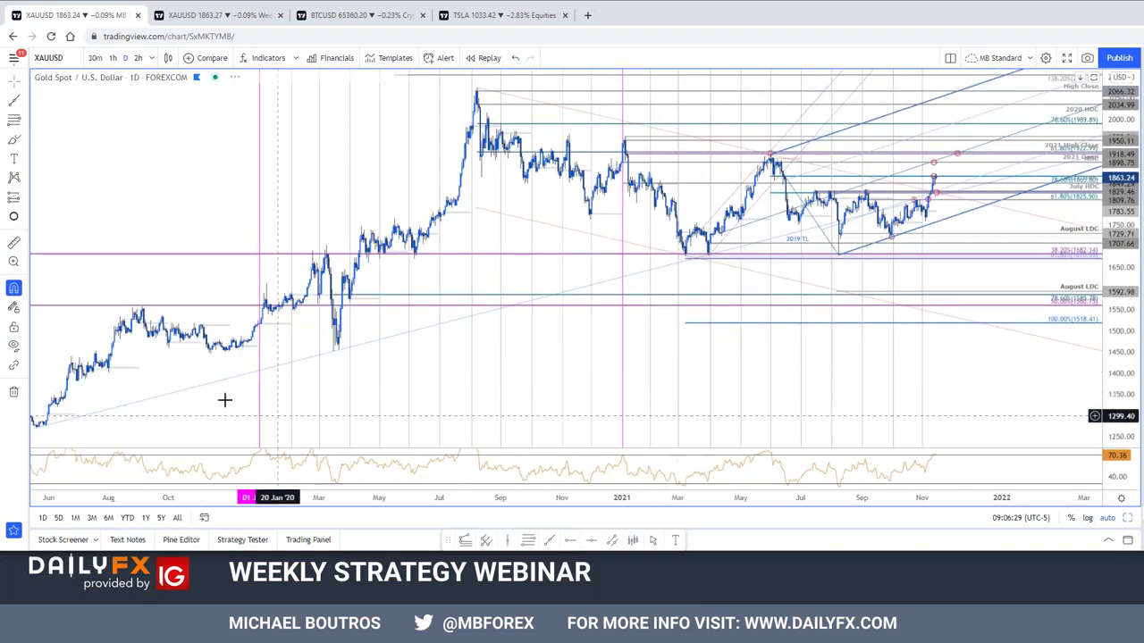
scroll(143, 428, down, 1)
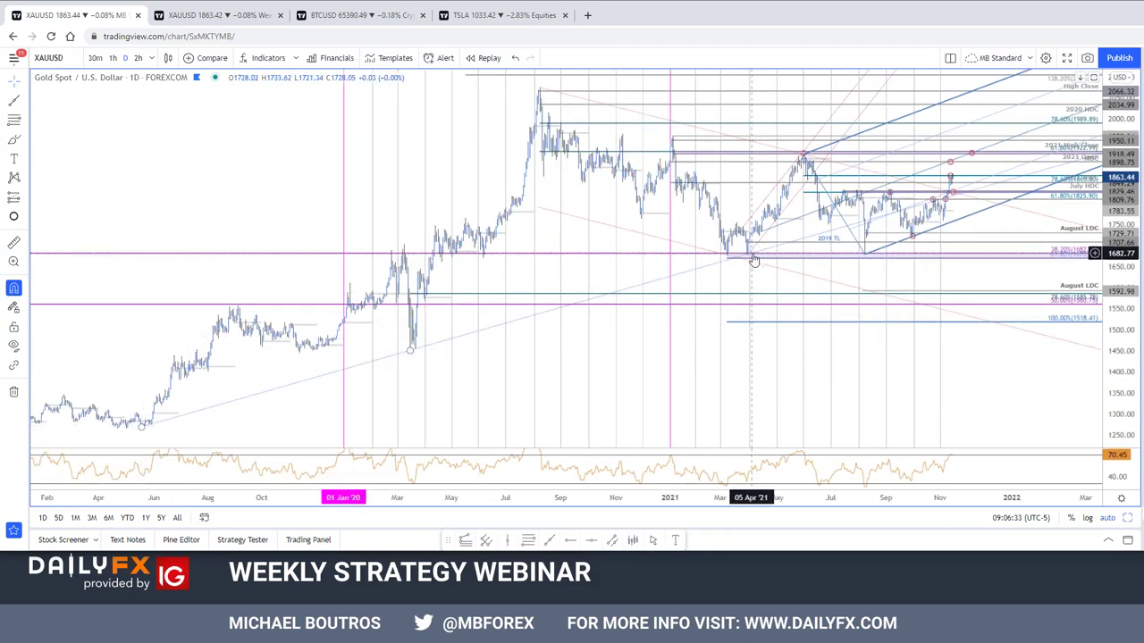
scroll(748, 260, up, 3)
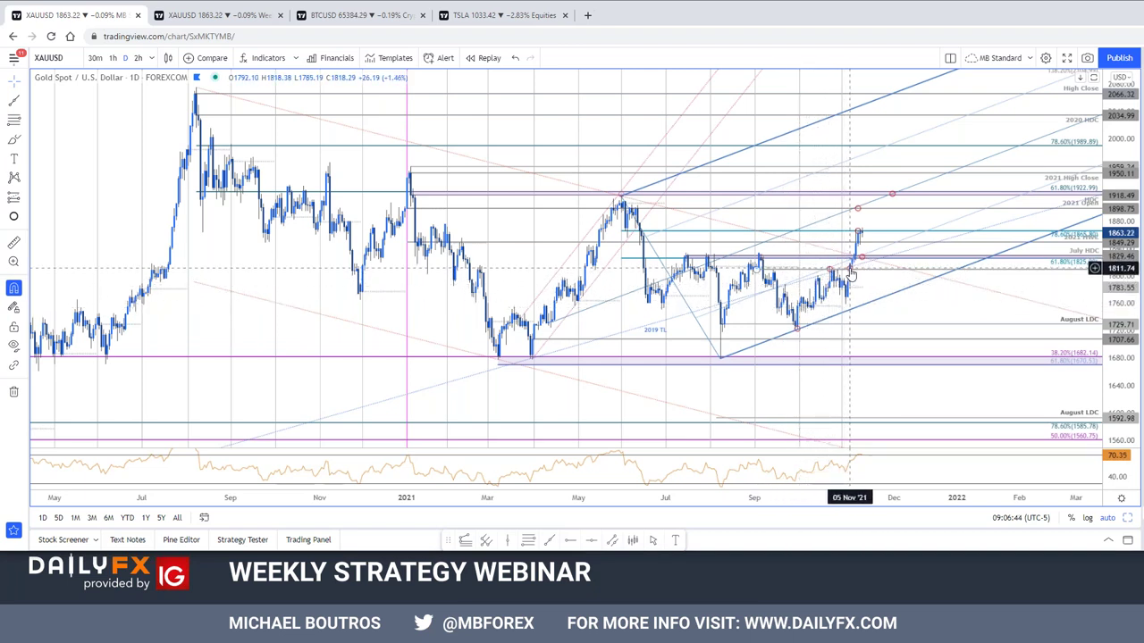
Change the line colour of the 2019 trendline ray to pink.
click(673, 316)
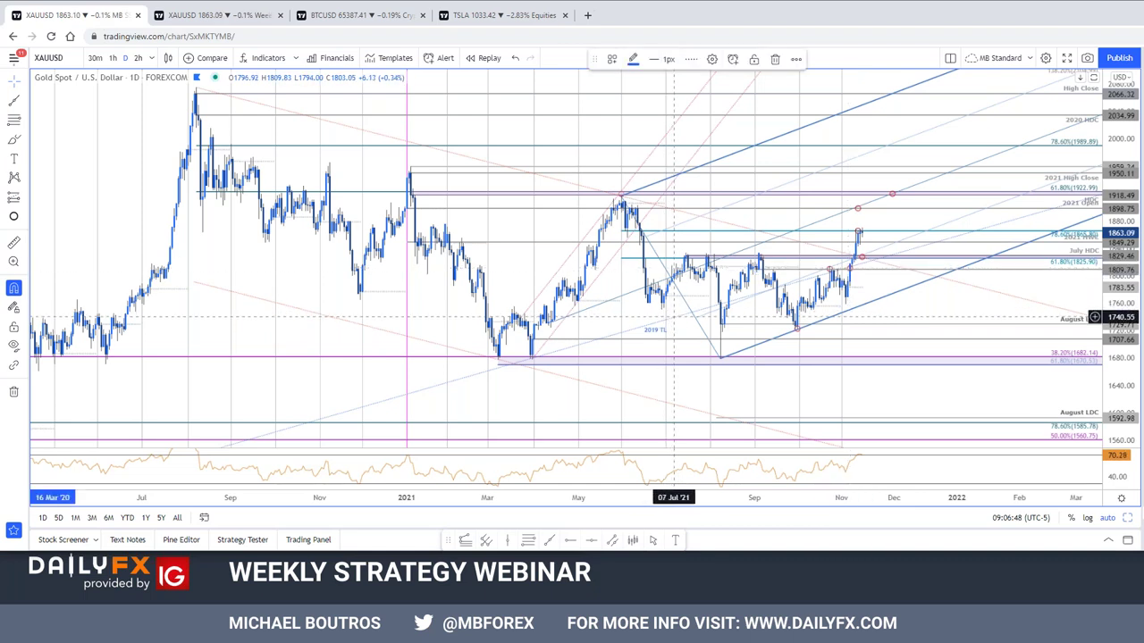
double_click(674, 317)
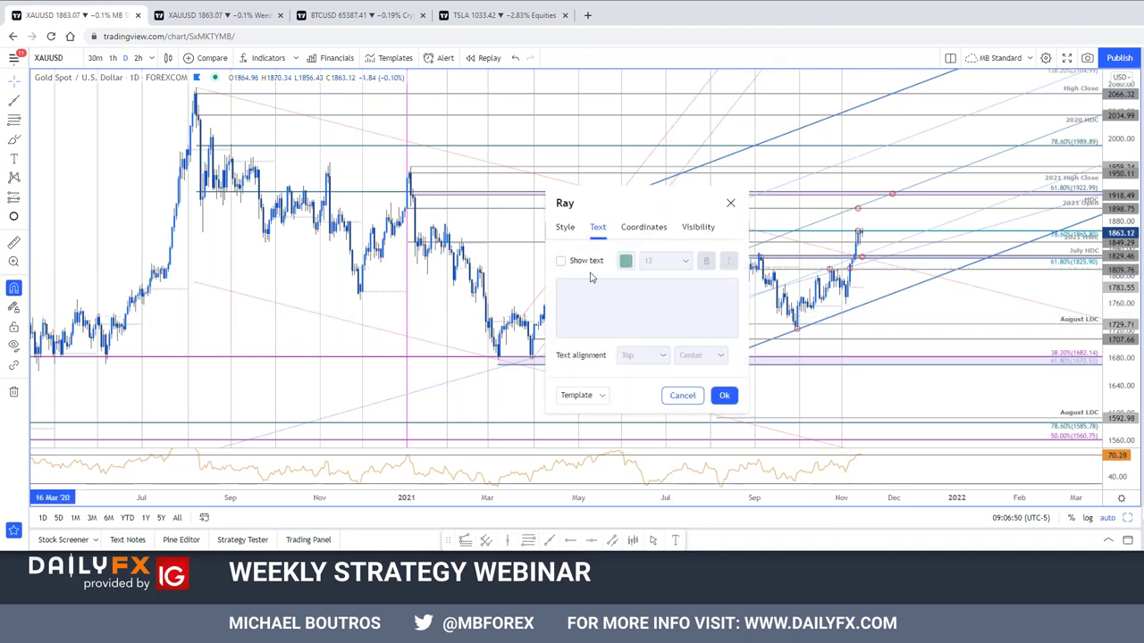
click(573, 228)
click(621, 175)
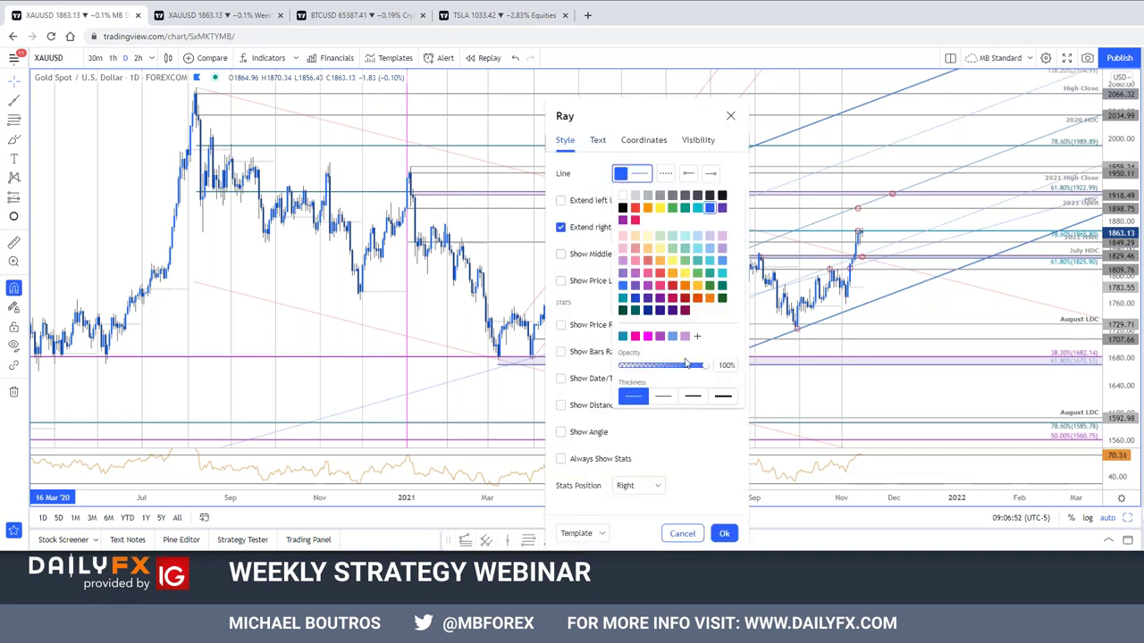
click(634, 336)
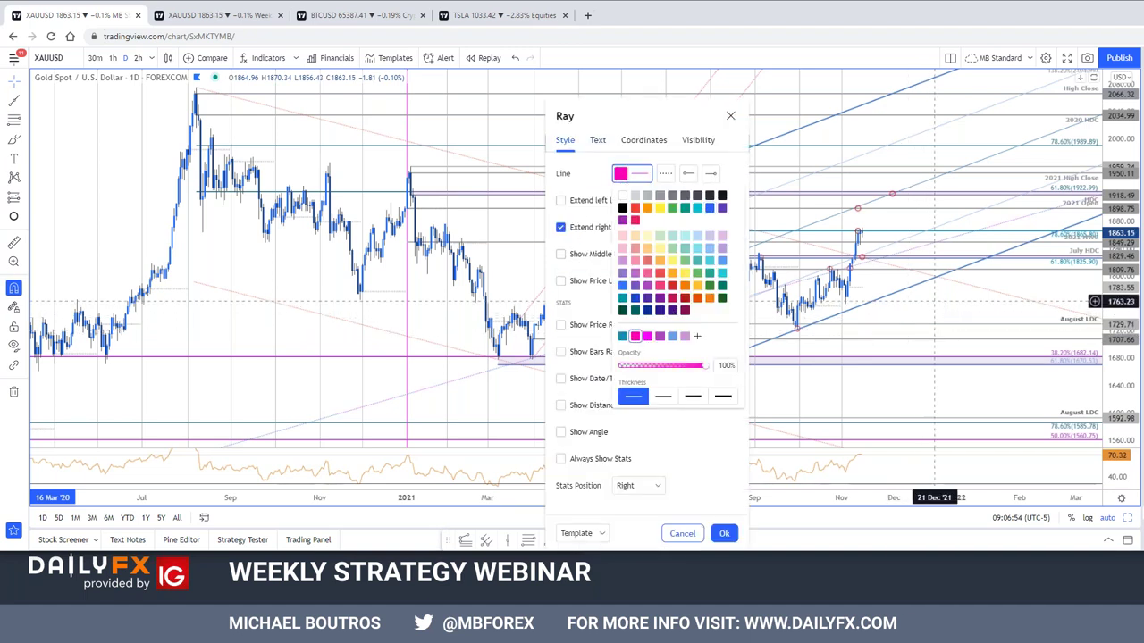
key(Return)
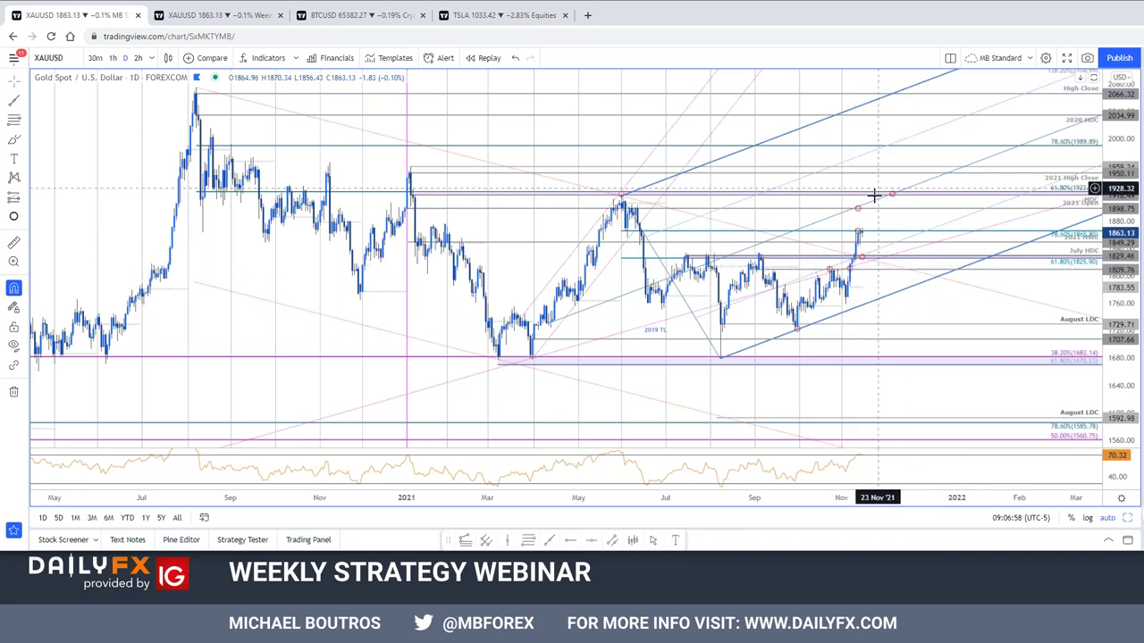
Select the Fibonacci retracement of gold's June to August decline and compare its 78.6% and 61.8% levels with the current price.
scroll(979, 487, up, 2)
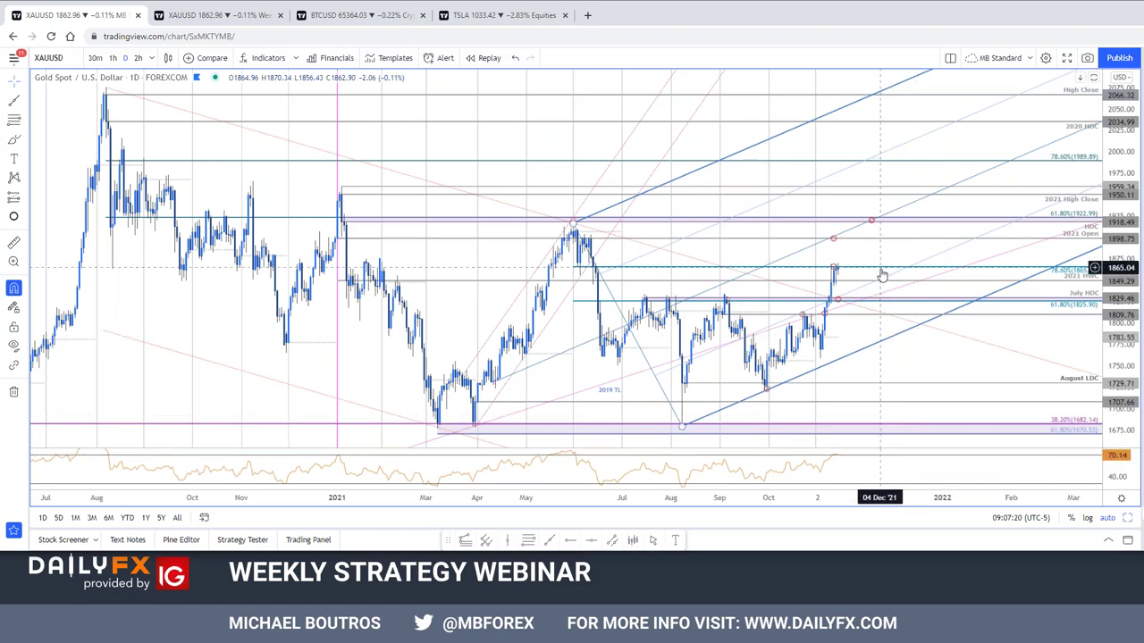
scroll(881, 273, up, 3)
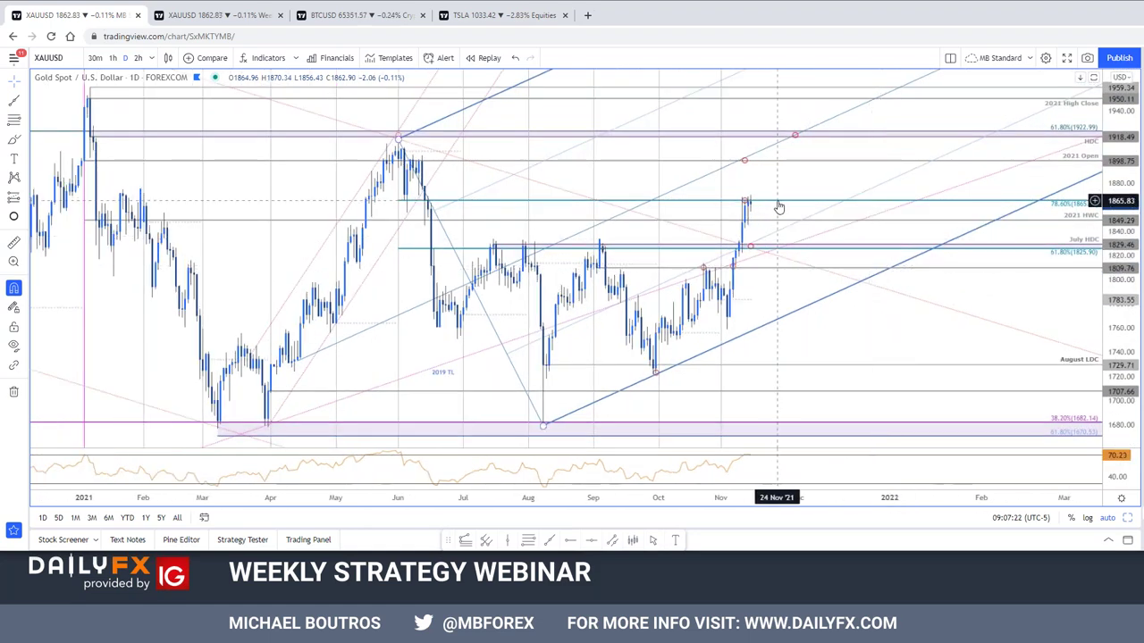
click(779, 207)
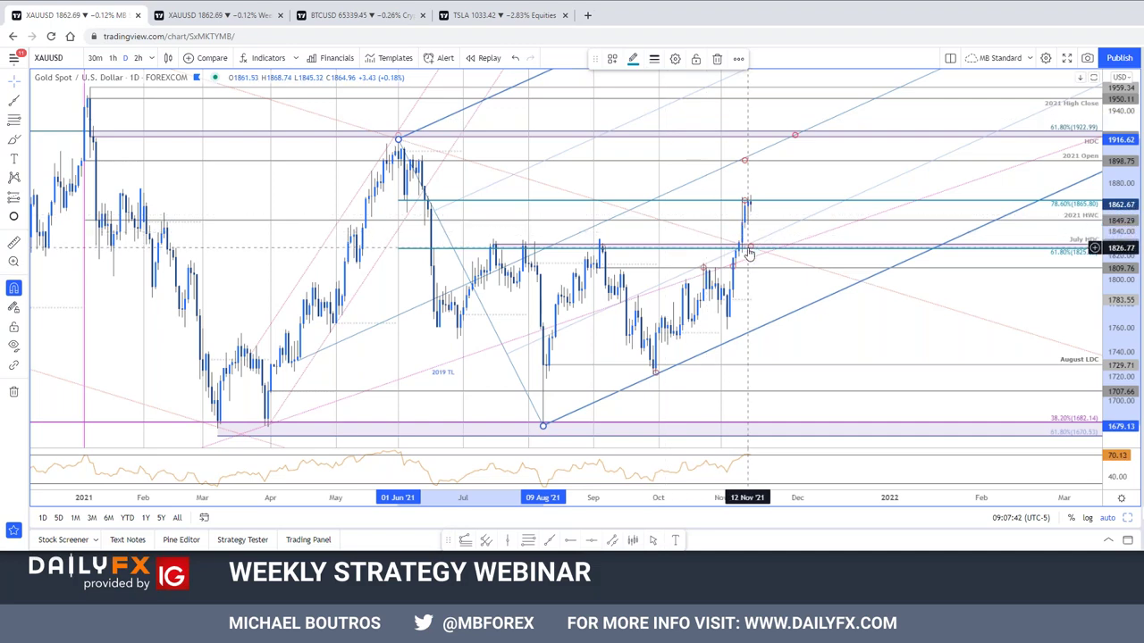
Change the XAUUSD chart to the 2-hour interval and move the red circle marker in the 1825–1829 zone forward to about 16 November.
text(120)
key(Return)
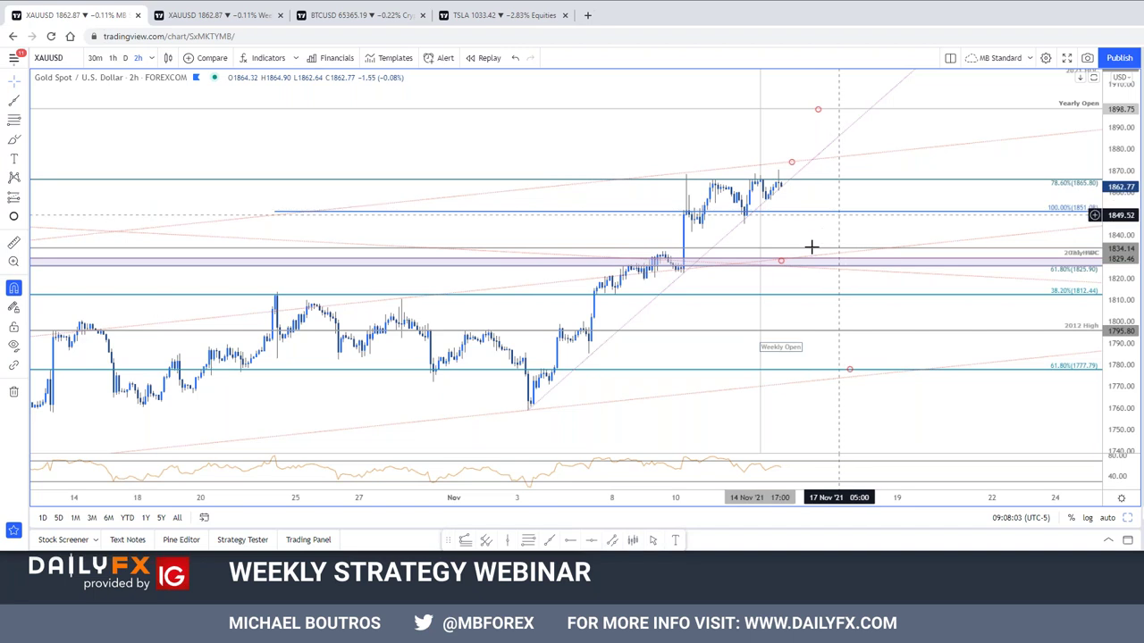
drag(781, 260, 811, 263)
click(917, 400)
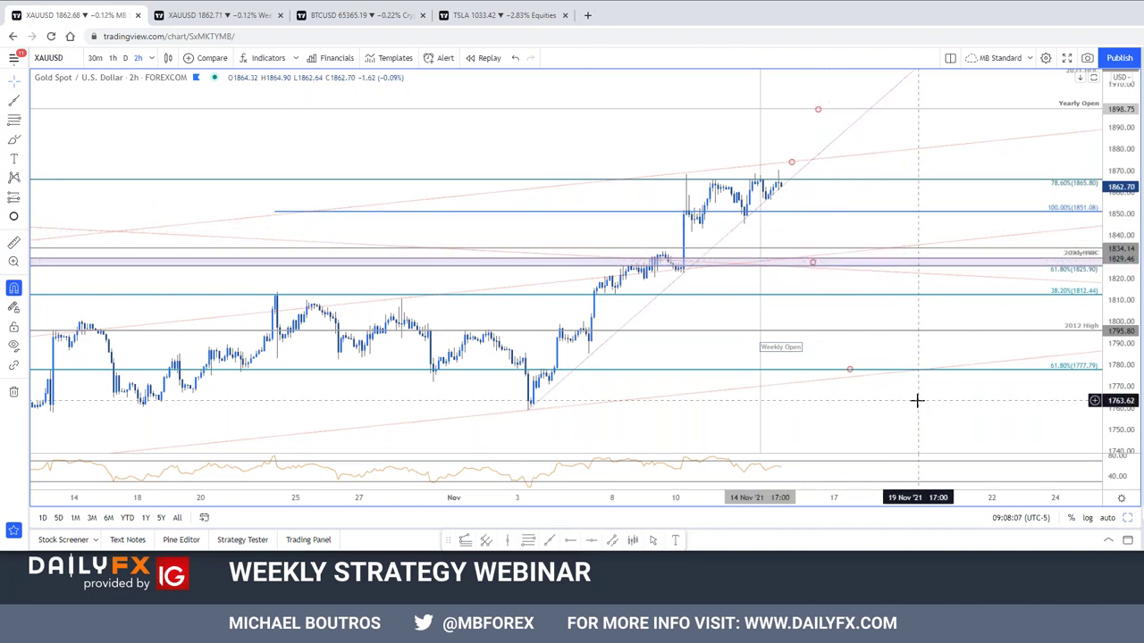
Examine the 2-hour ascending channel drawn from the 30 September low and the resistance levels up to the yearly open.
scroll(917, 399, down, 2)
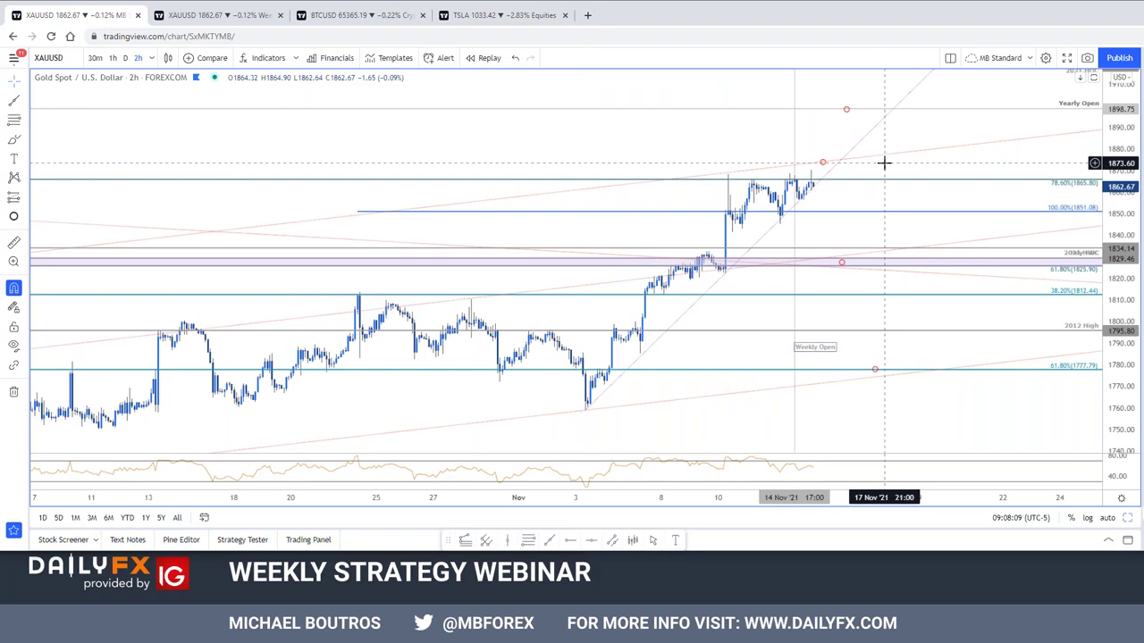
scroll(883, 163, down, 3)
drag(1123, 173, 1122, 193)
scroll(633, 198, down, 2)
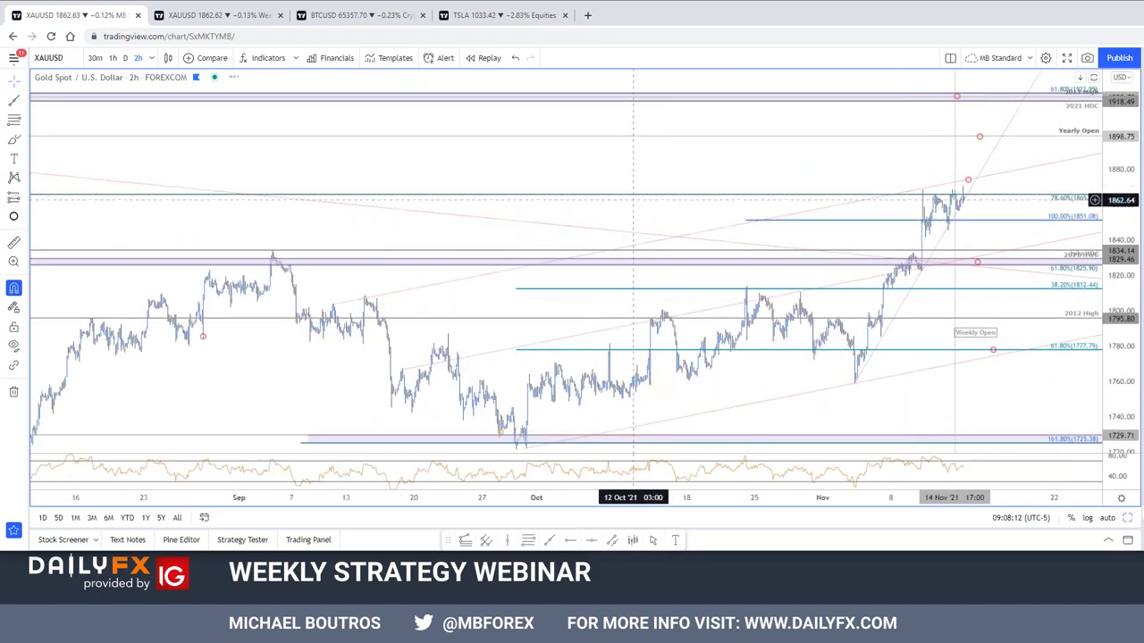
drag(633, 198, 486, 171)
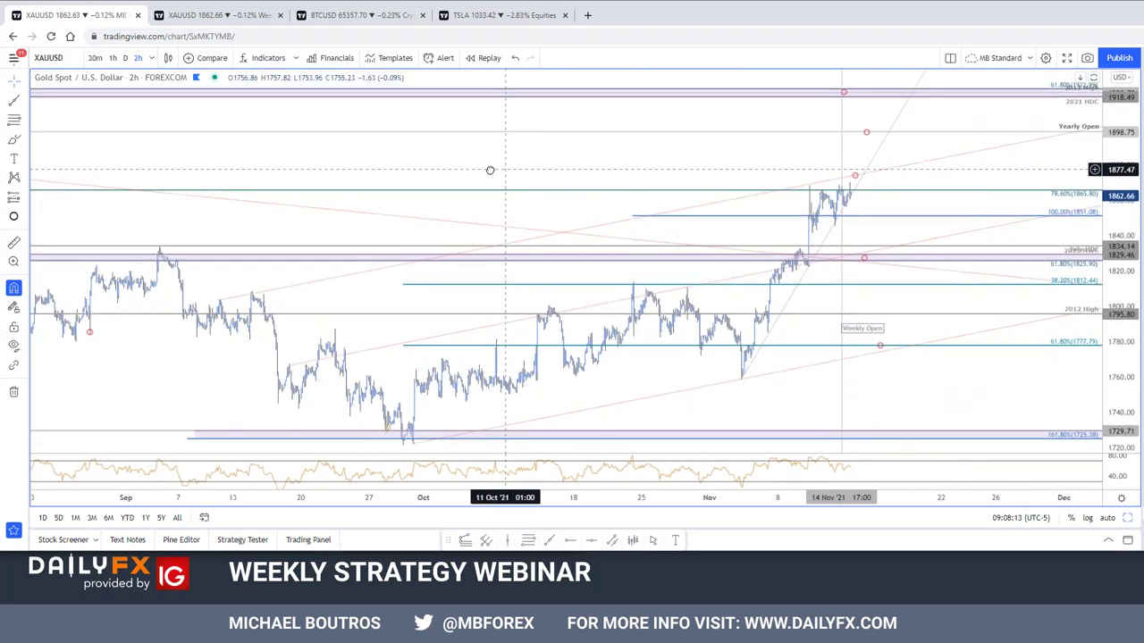
click(553, 421)
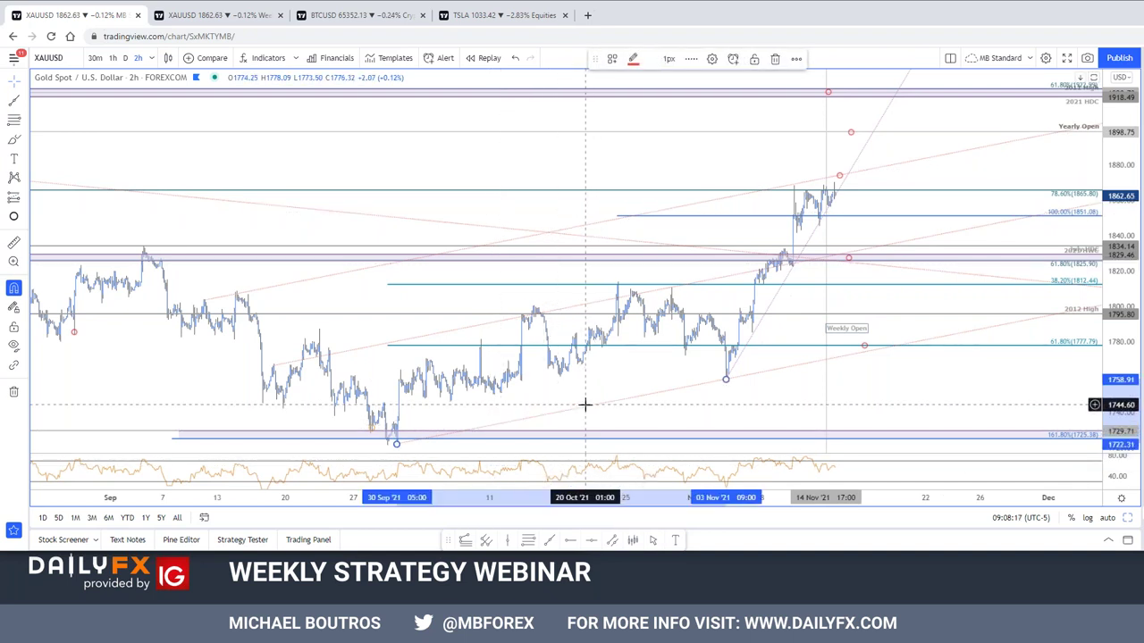
drag(590, 411, 388, 247)
click(530, 269)
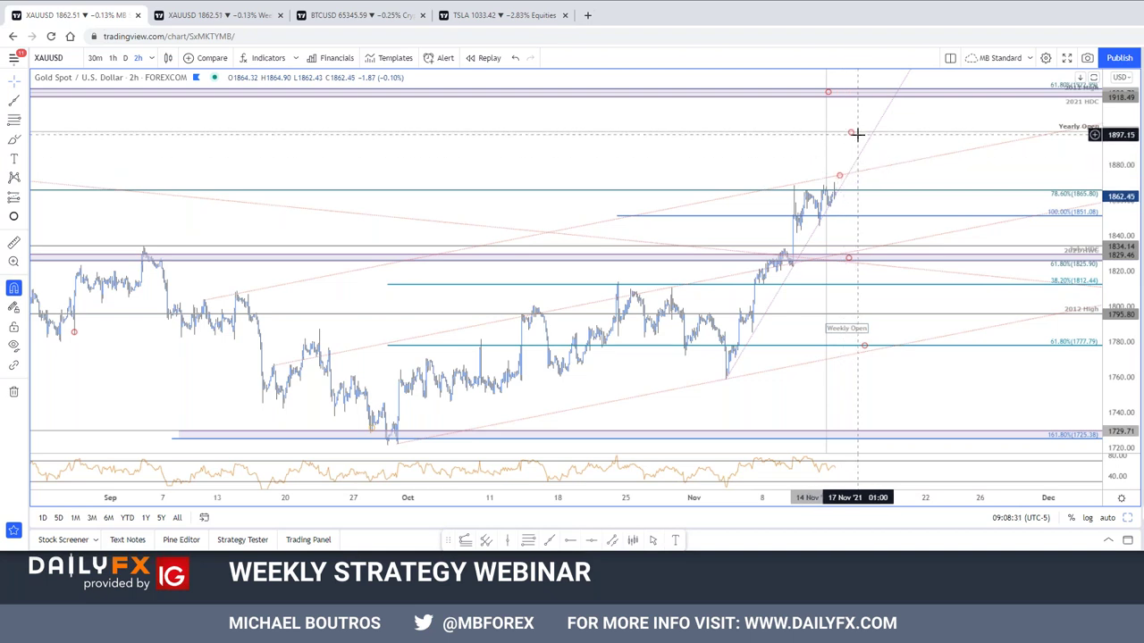
Move the red circle marker near 1920 on the 2-hour gold chart forward to about 17 November 2021.
drag(830, 101, 865, 101)
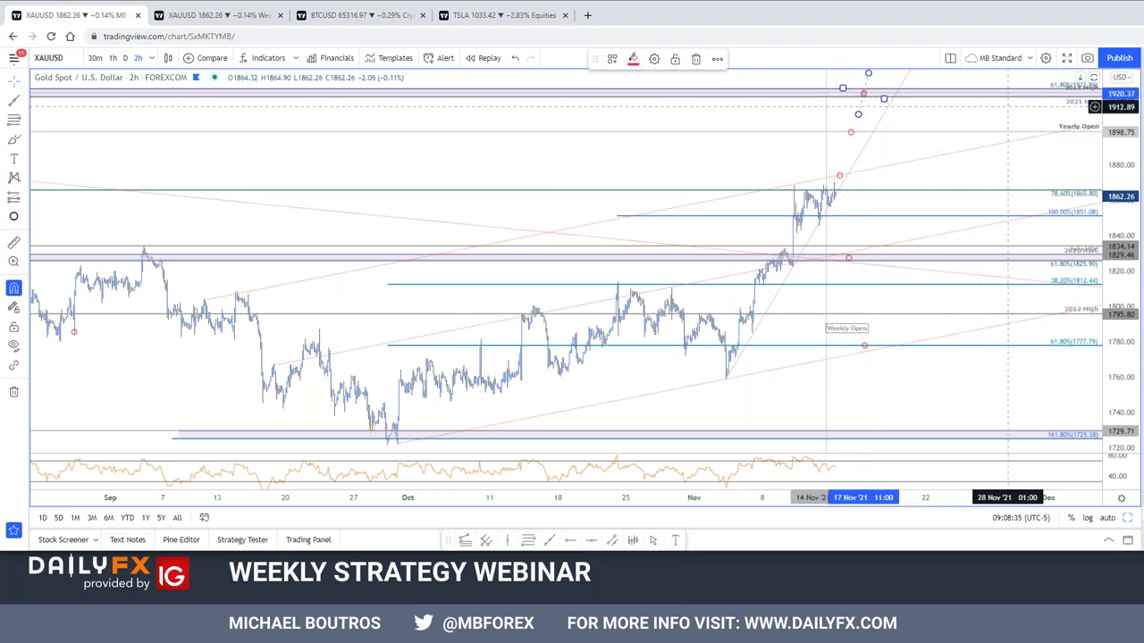
drag(1060, 179, 1006, 194)
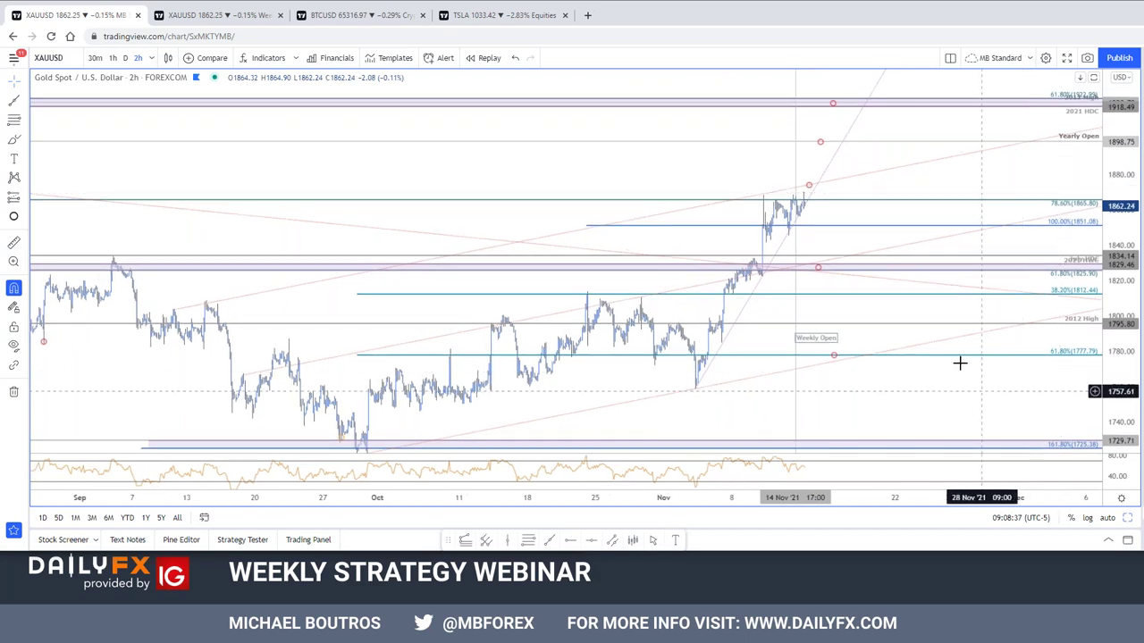
scroll(1044, 322, up, 3)
drag(1112, 265, 1111, 219)
drag(981, 160, 1060, 190)
scroll(1060, 190, up, 3)
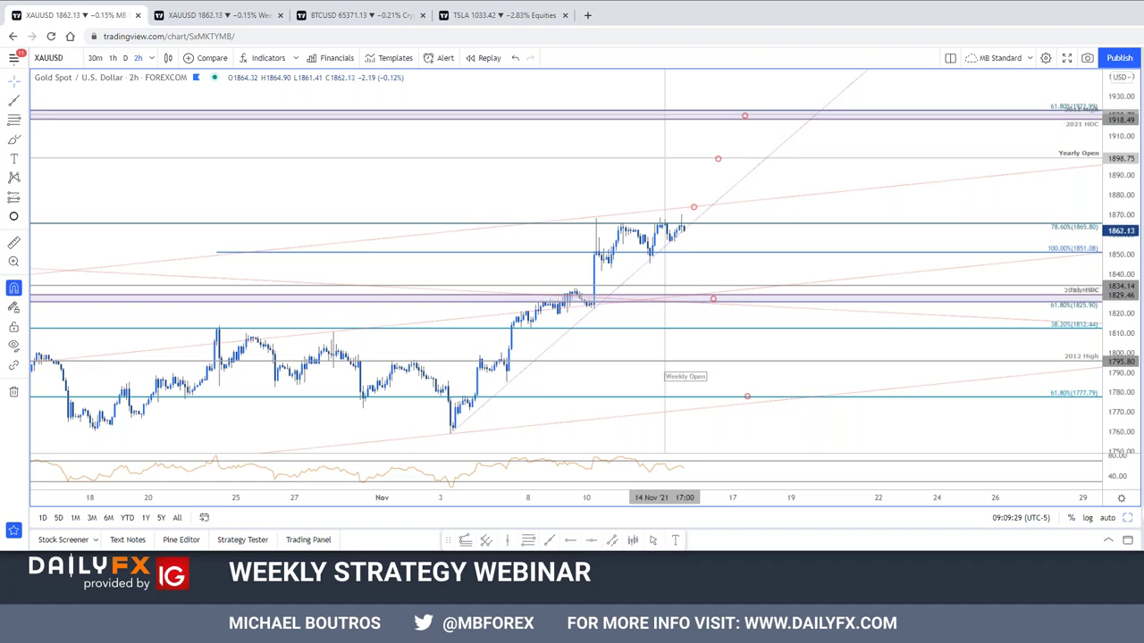
Bring up the weekly USDJPY chart and examine the ascending pitchfork and the resistance zone at the 2018 high.
click(366, 19)
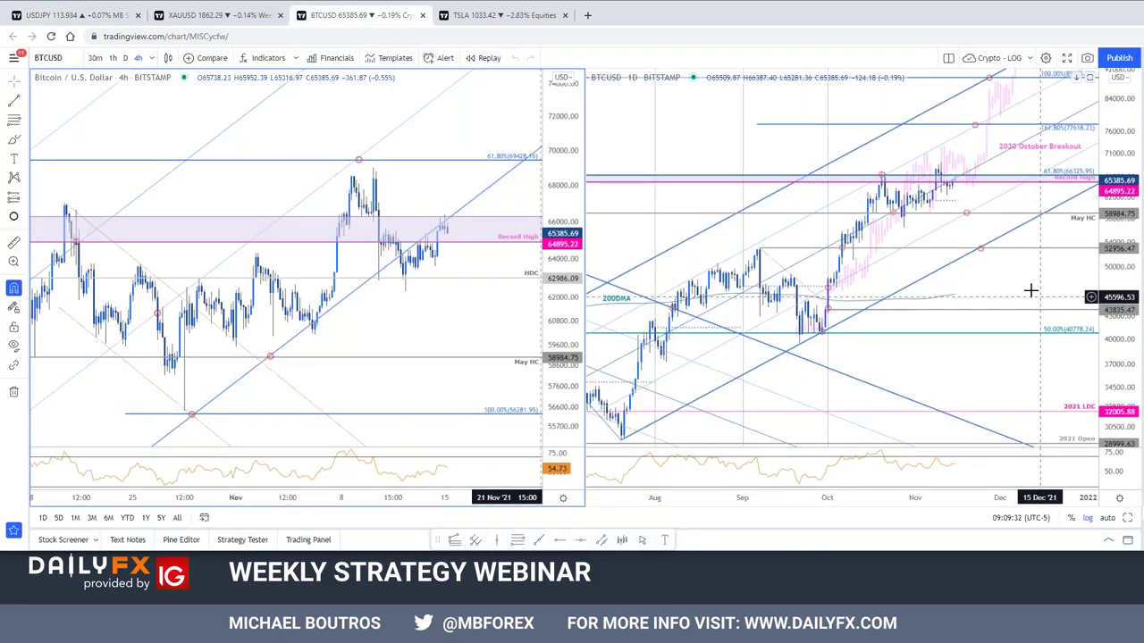
click(215, 15)
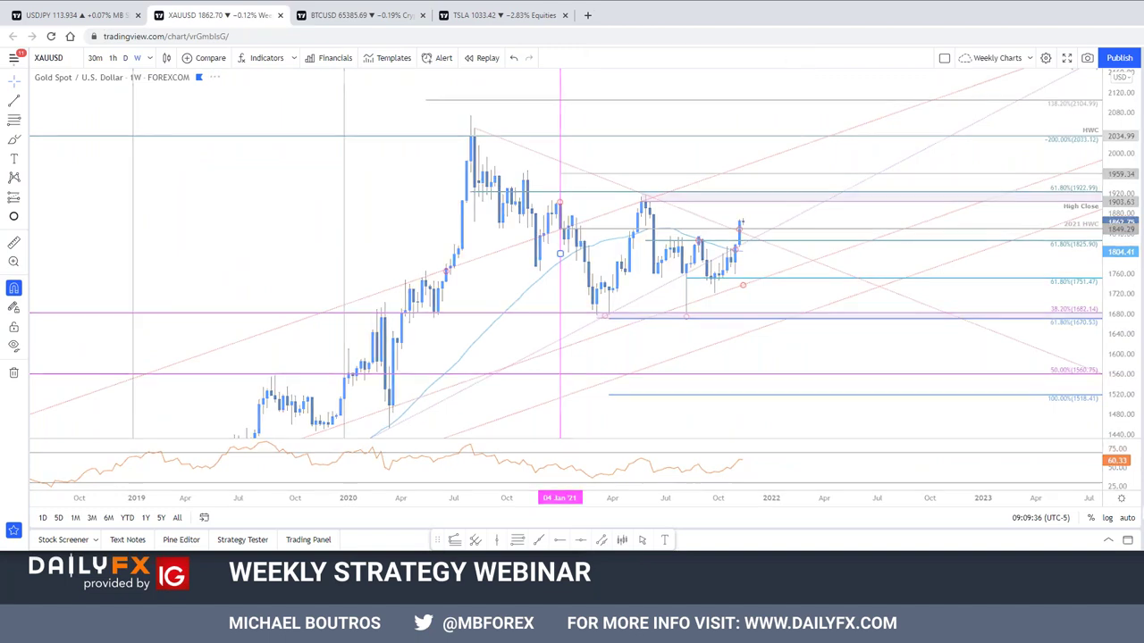
scroll(991, 256, down, 5)
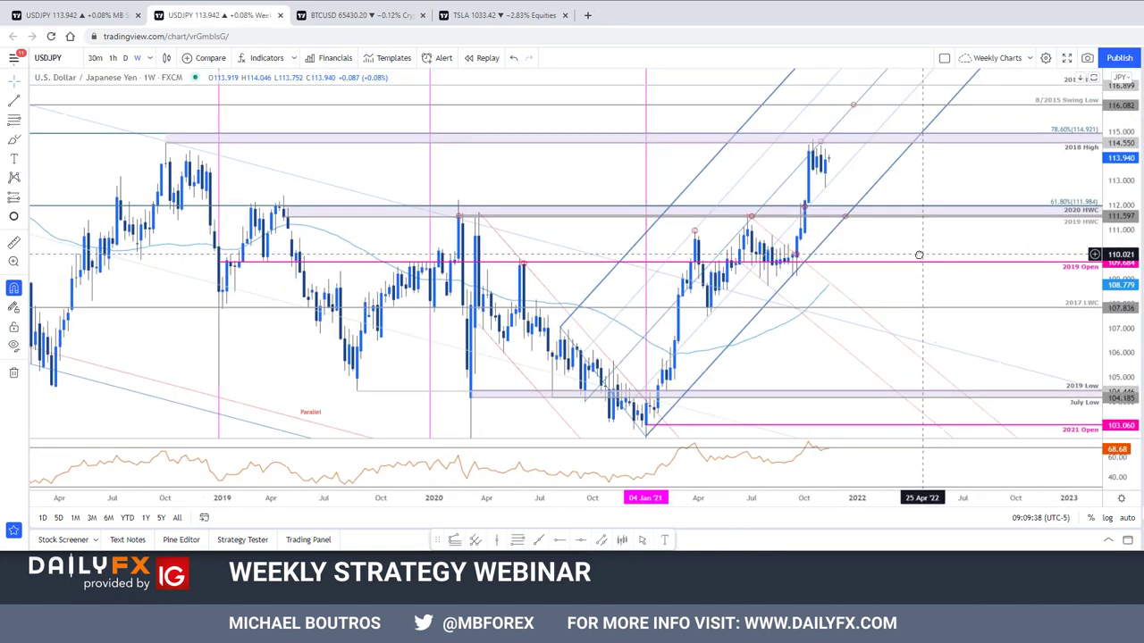
scroll(1007, 186, down, 2)
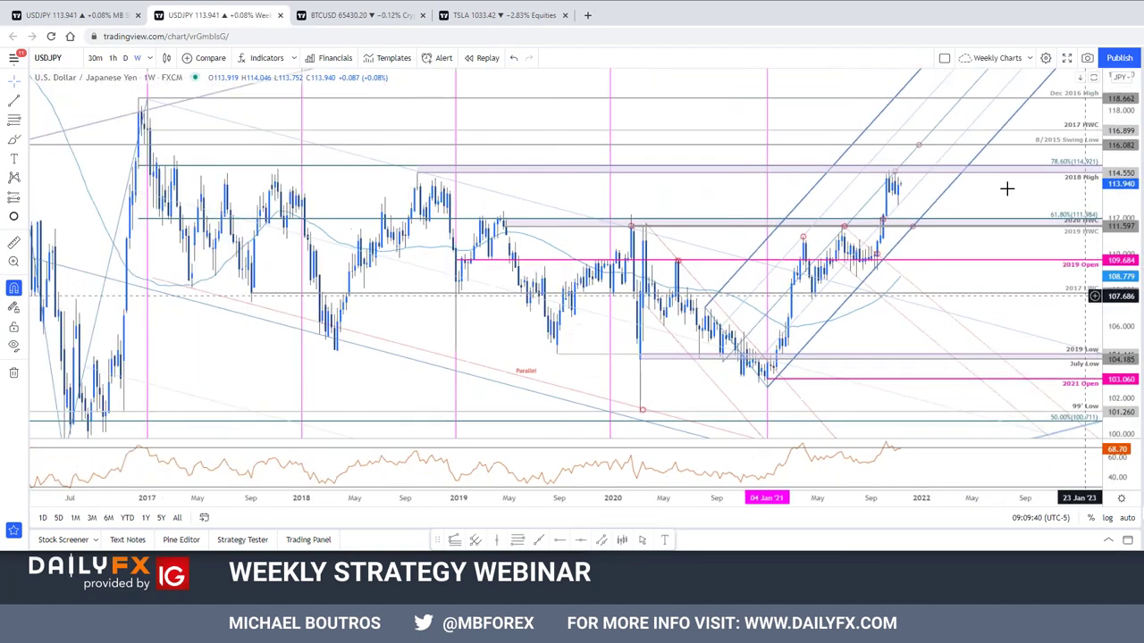
scroll(929, 196, down, 3)
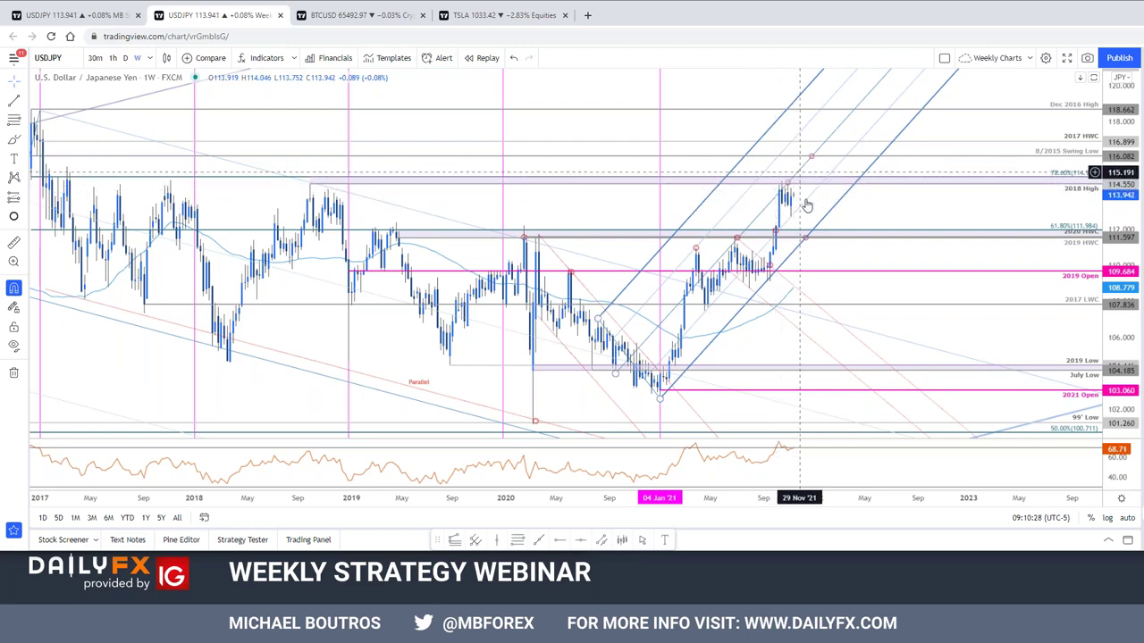
Show the main USDJPY chart on the daily interval and inspect the red circle marker at the 2018 high.
key(ctrl+shift+Tab)
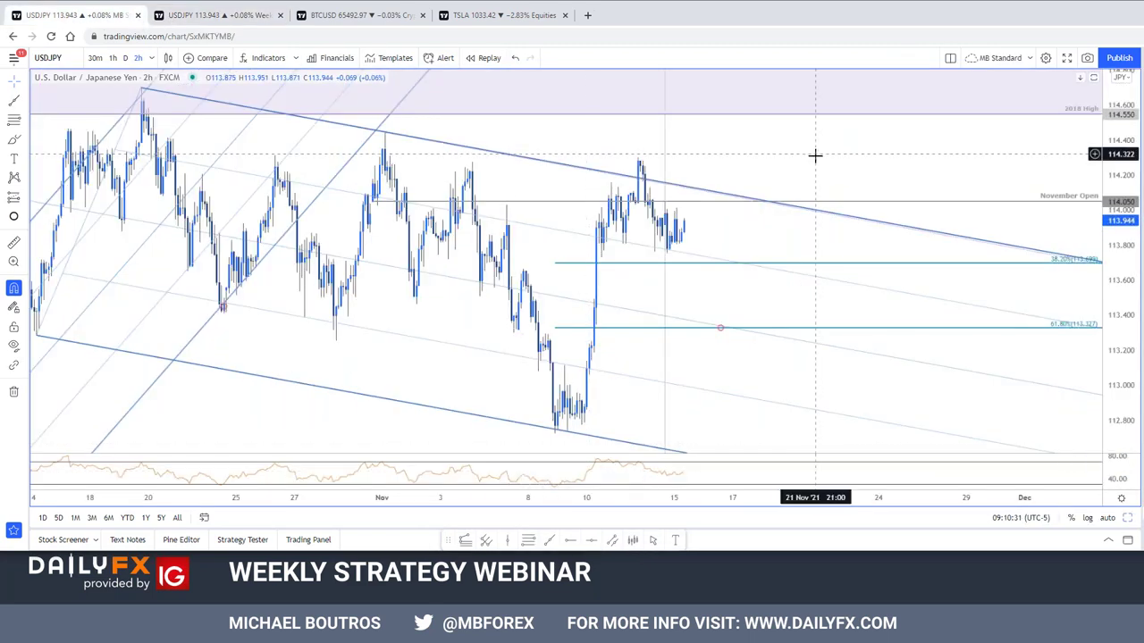
key(d)
key(Return)
drag(958, 125, 1005, 185)
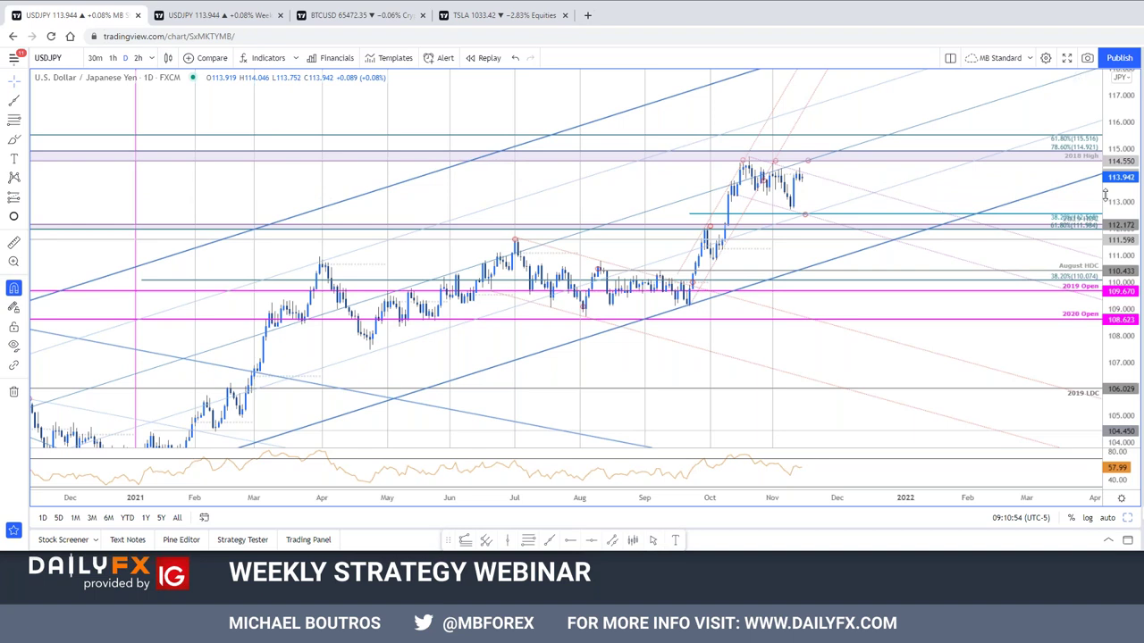
click(787, 172)
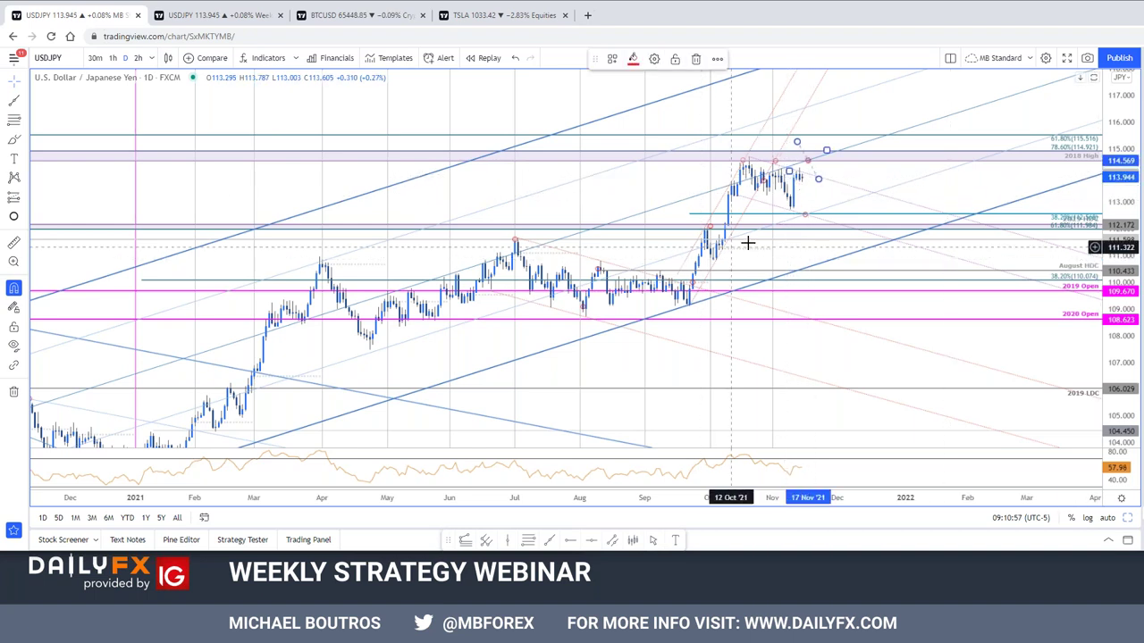
click(809, 352)
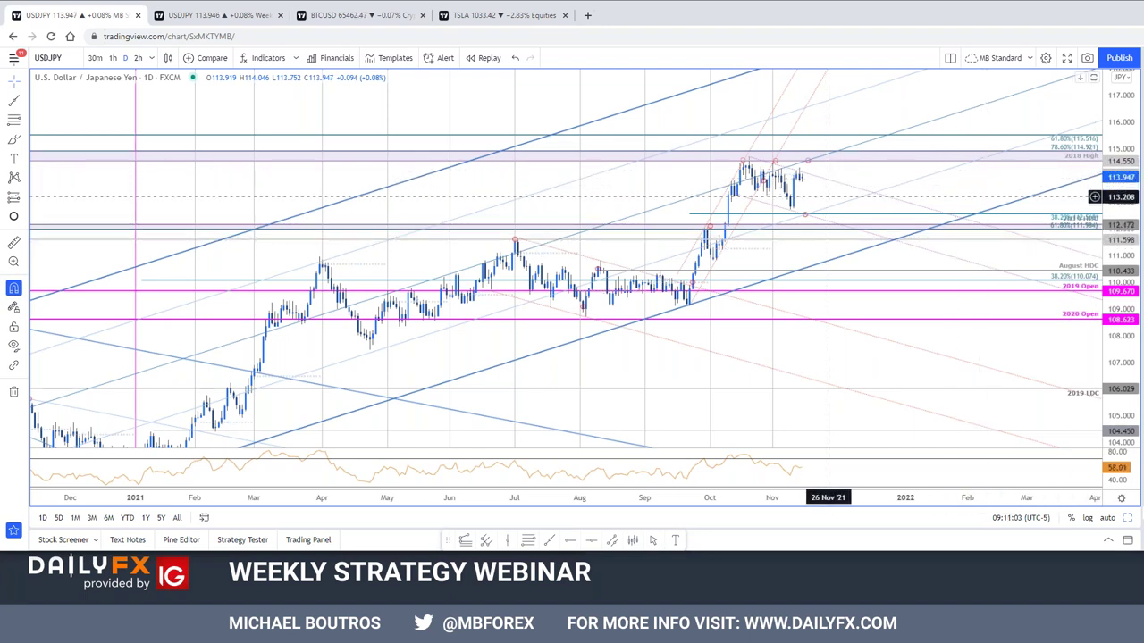
Examine the daily USDJPY resistance and the descending trendline through the 20 October and 1 November highs.
scroll(828, 195, up, 1)
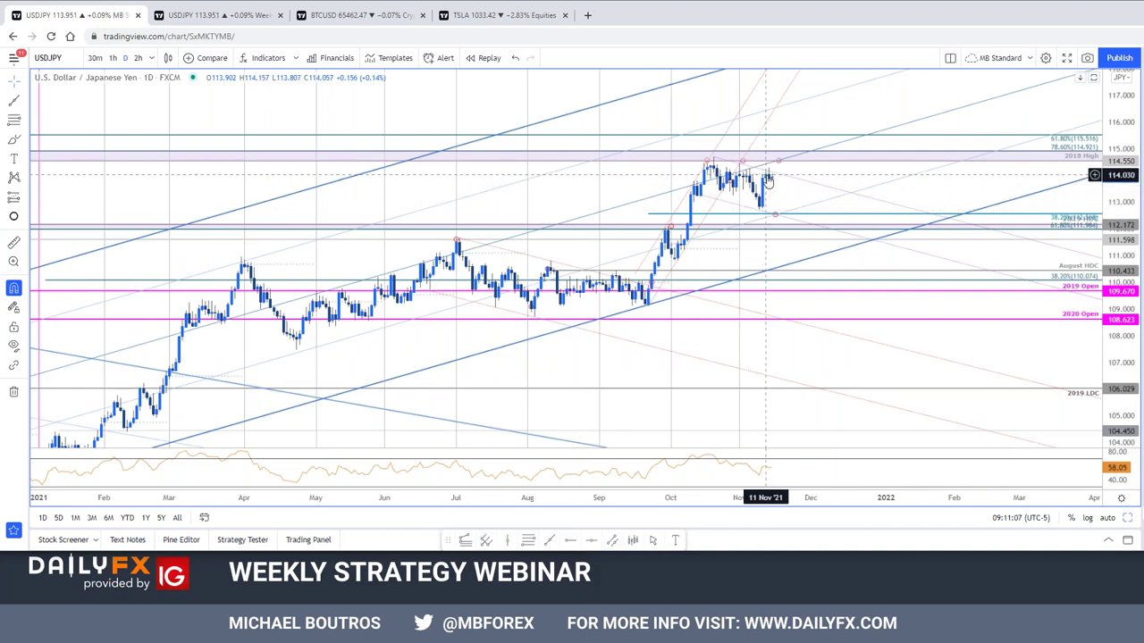
drag(1118, 323, 941, 165)
scroll(953, 172, up, 2)
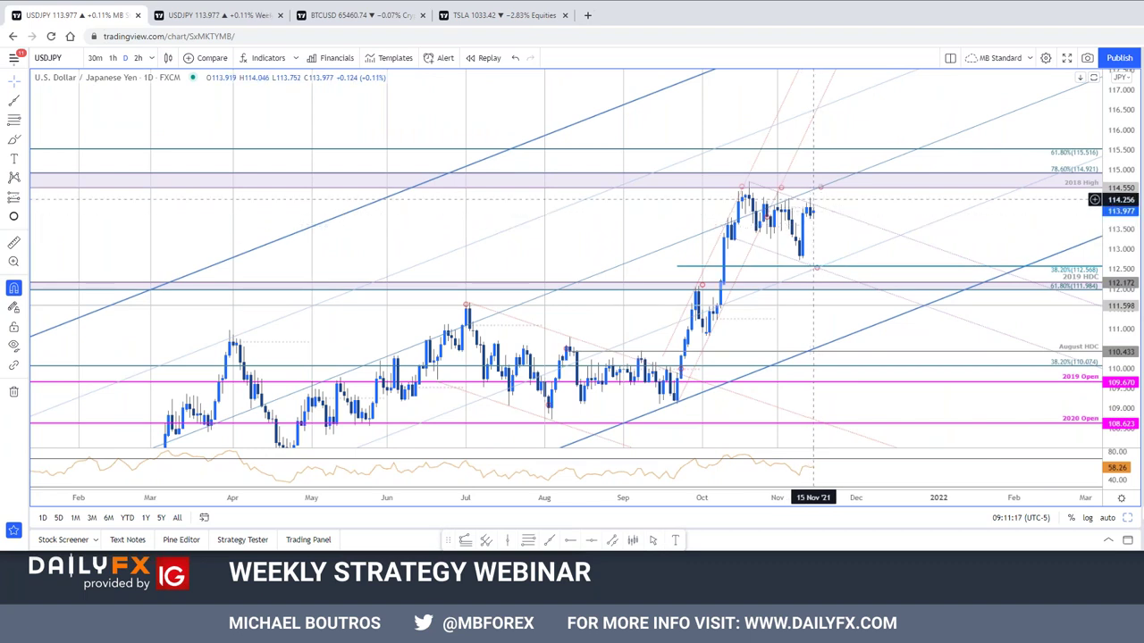
click(822, 210)
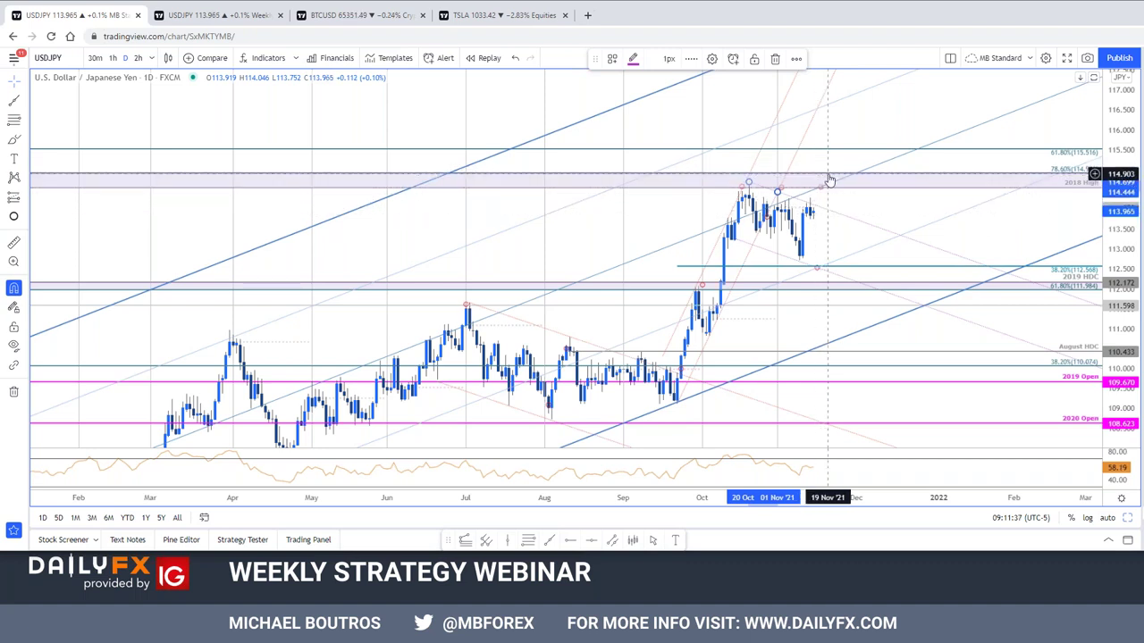
scroll(868, 196, down, 2)
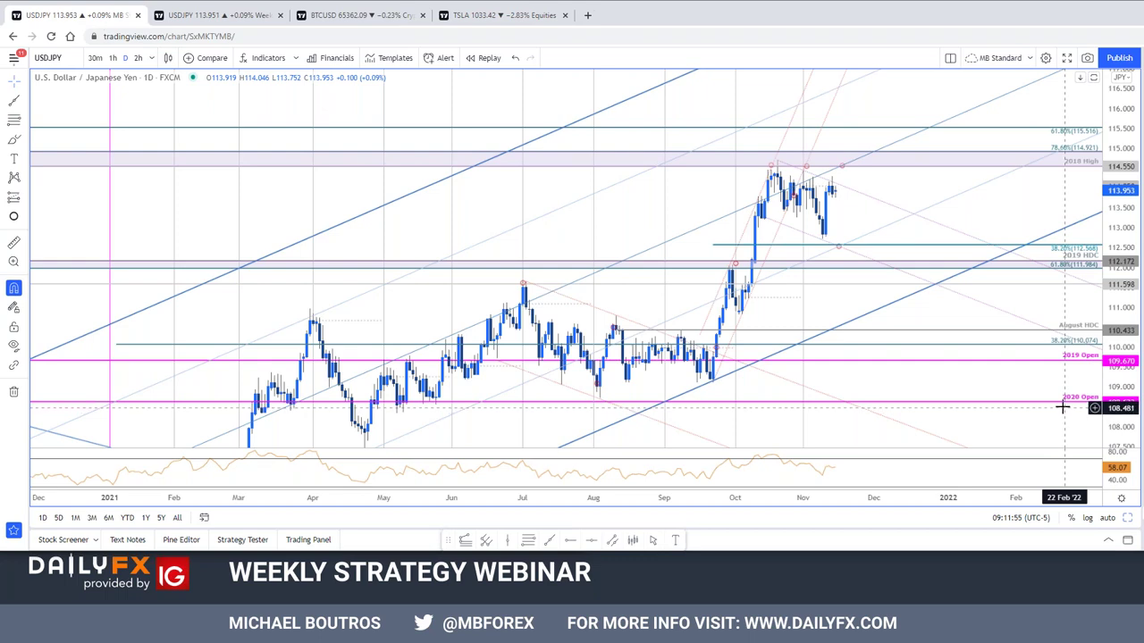
Change USDJPY to the 2-hour interval and examine the descending pitchfork from the October high.
text(2h)
key(Return)
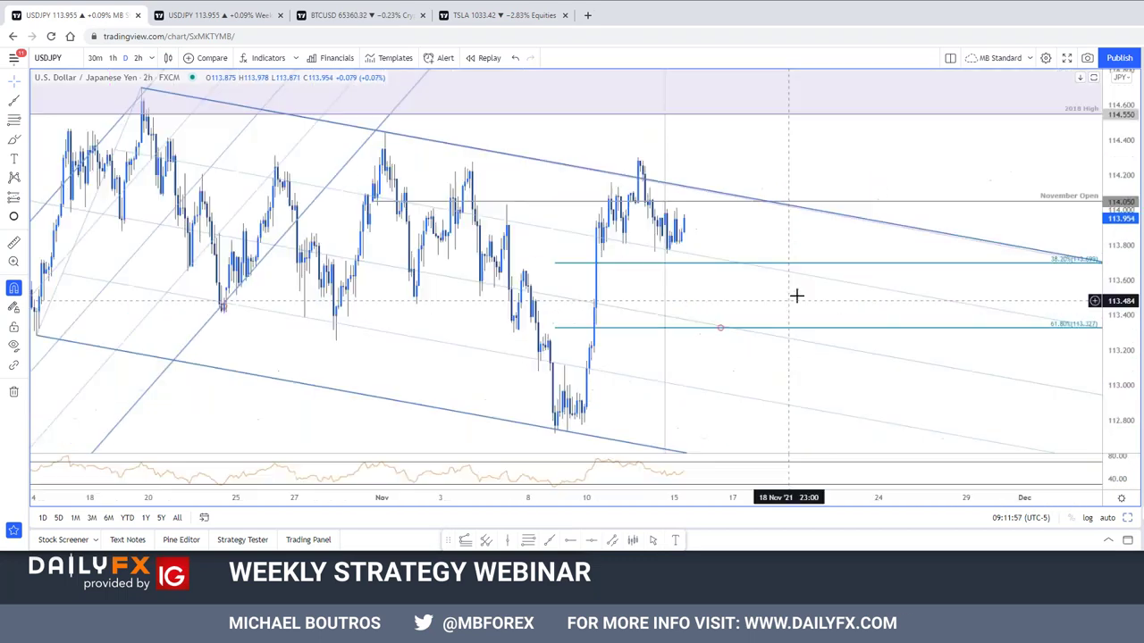
drag(787, 235, 959, 318)
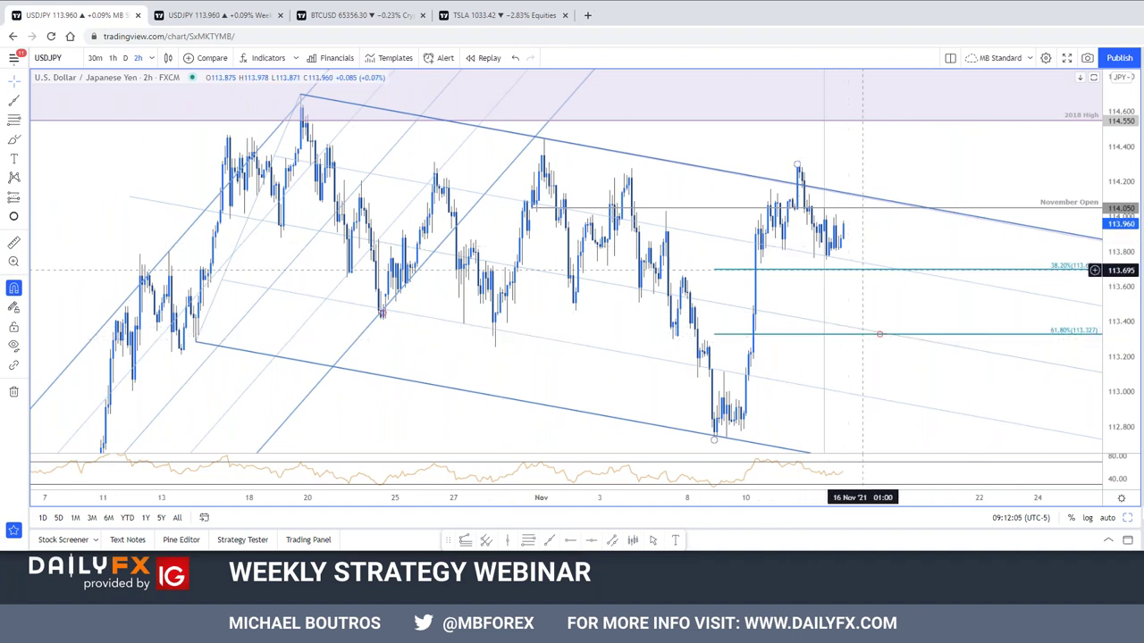
scroll(891, 296, up, 2)
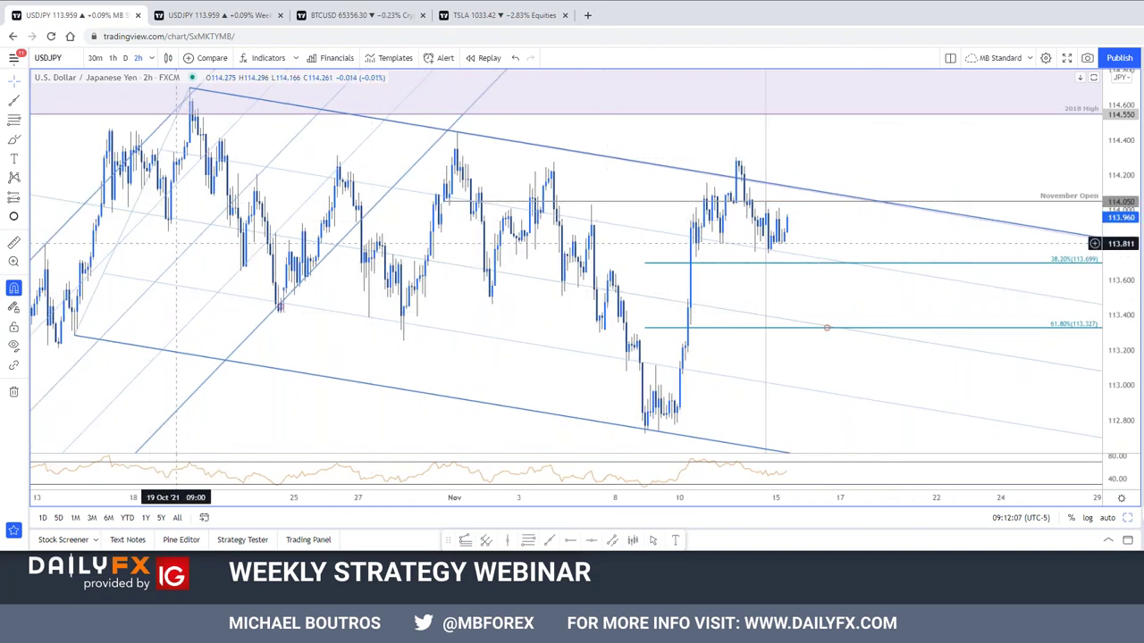
scroll(370, 295, down, 1)
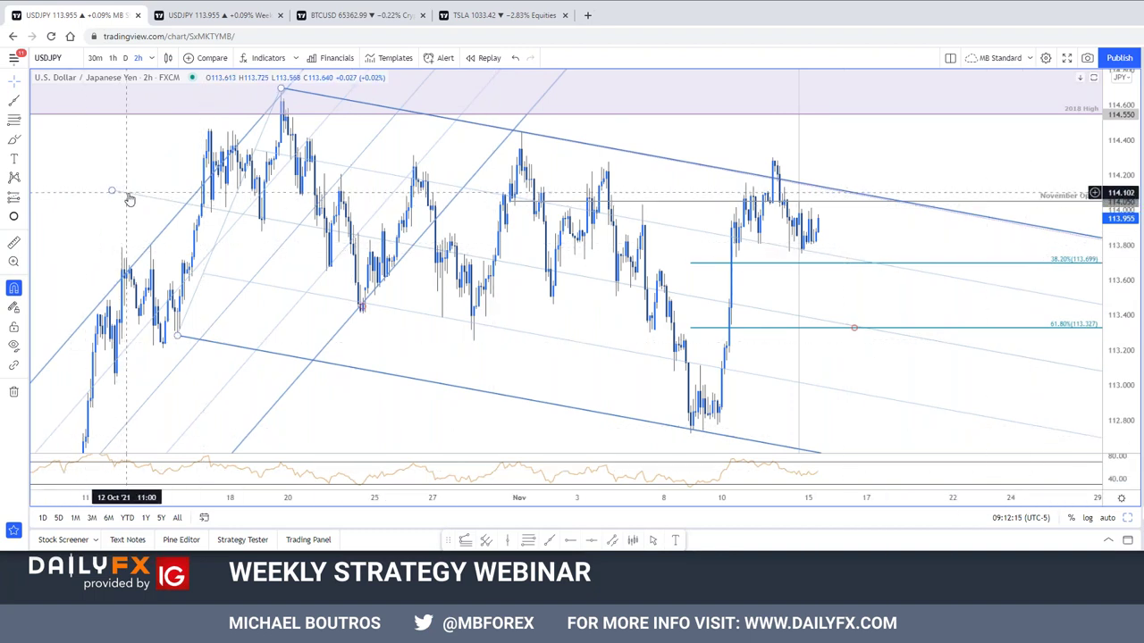
Try shifting the descending pitchfork on the 2-hour USDJPY chart lower, and undo the shift.
drag(109, 189, 96, 212)
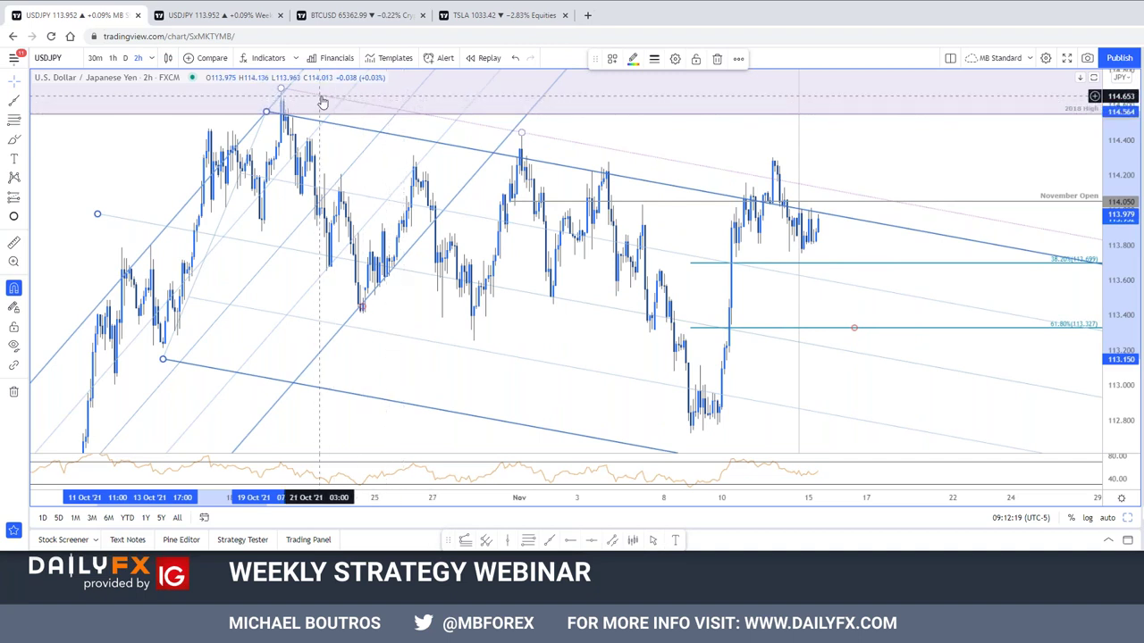
key(ctrl+z)
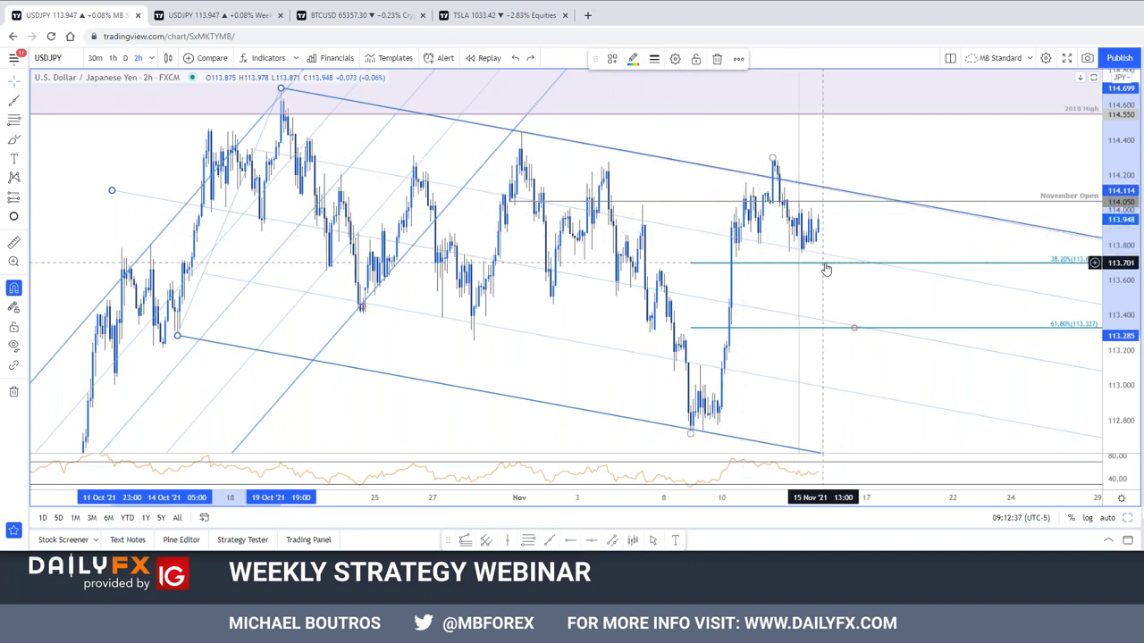
click(856, 330)
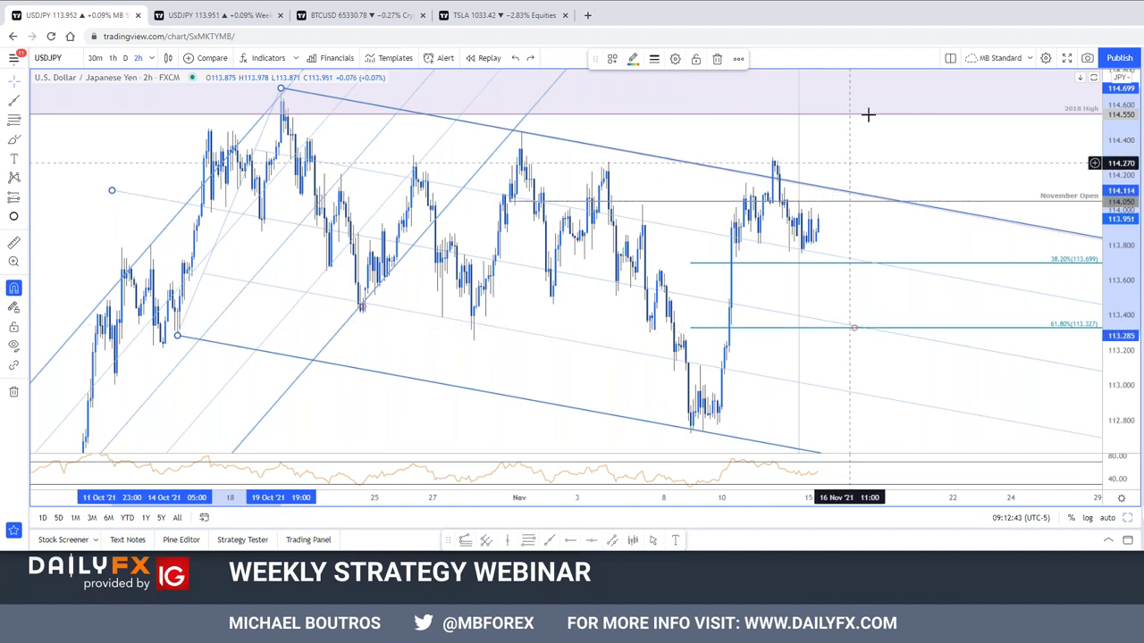
key(ctrl+y)
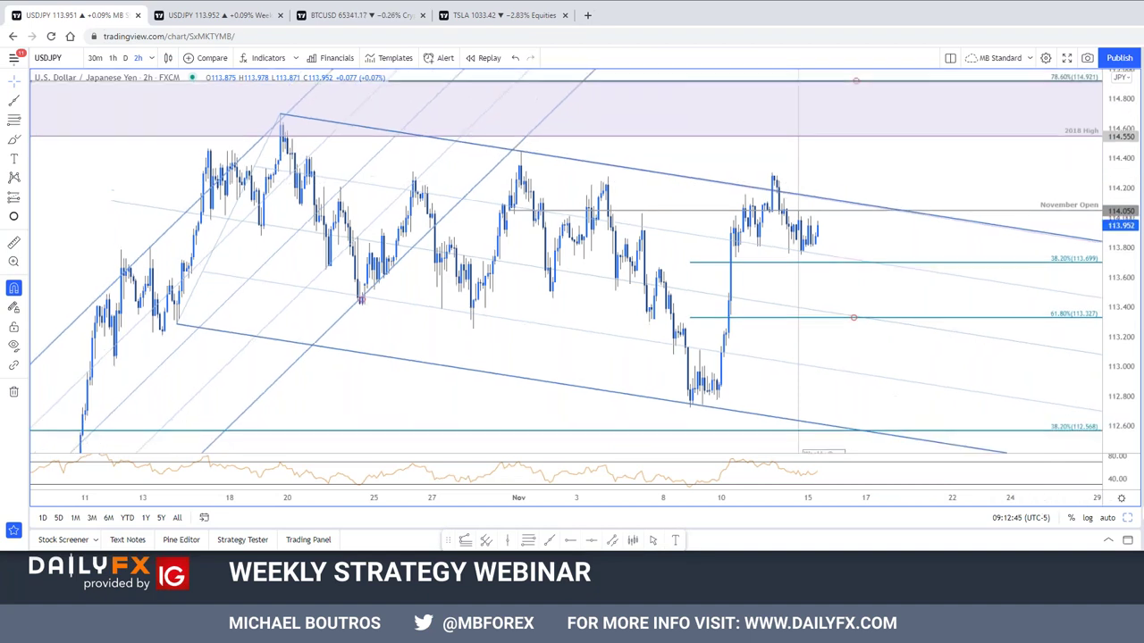
Examine the 2-hour USDJPY price against the November open, the pitchfork's upper line and the 38.2% and 61.8% retracement levels.
scroll(1027, 189, right, 2)
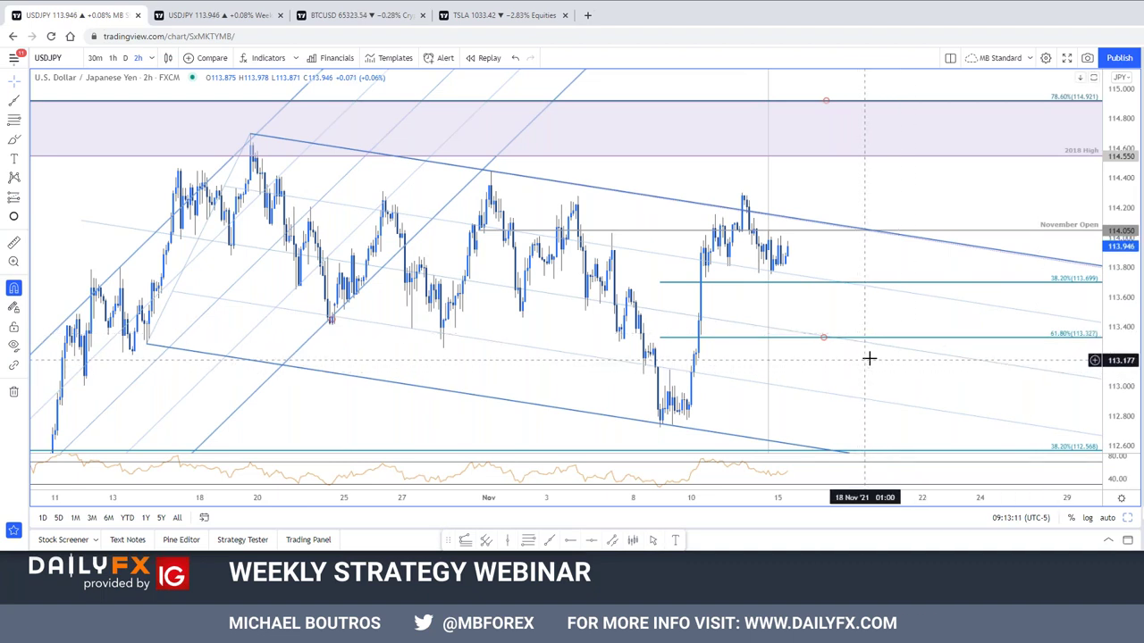
click(824, 337)
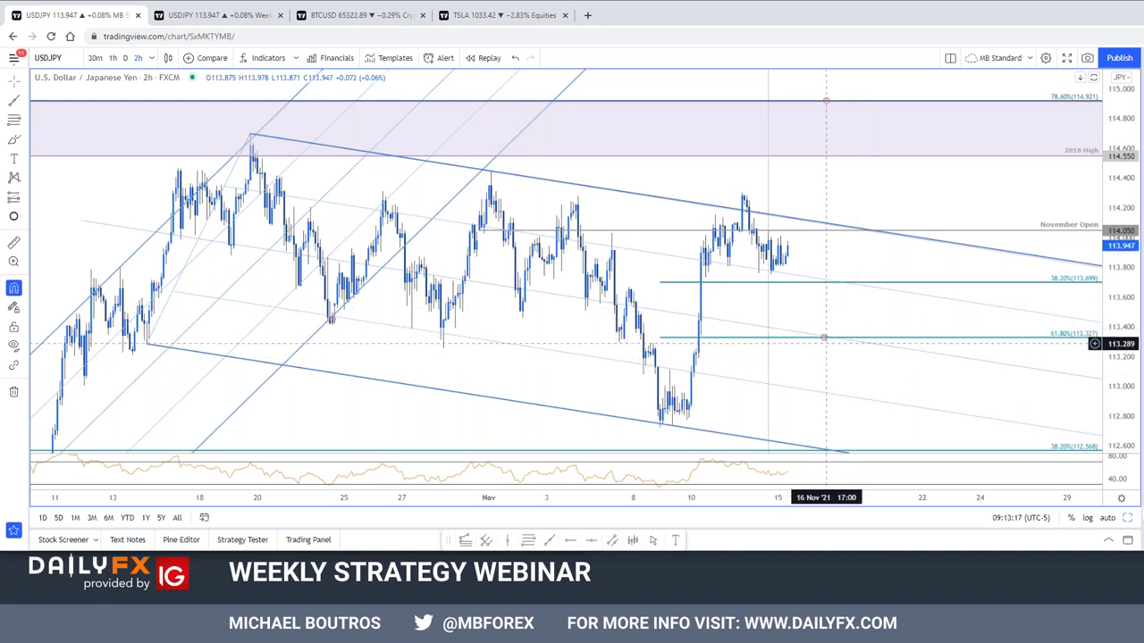
scroll(840, 338, down, 2)
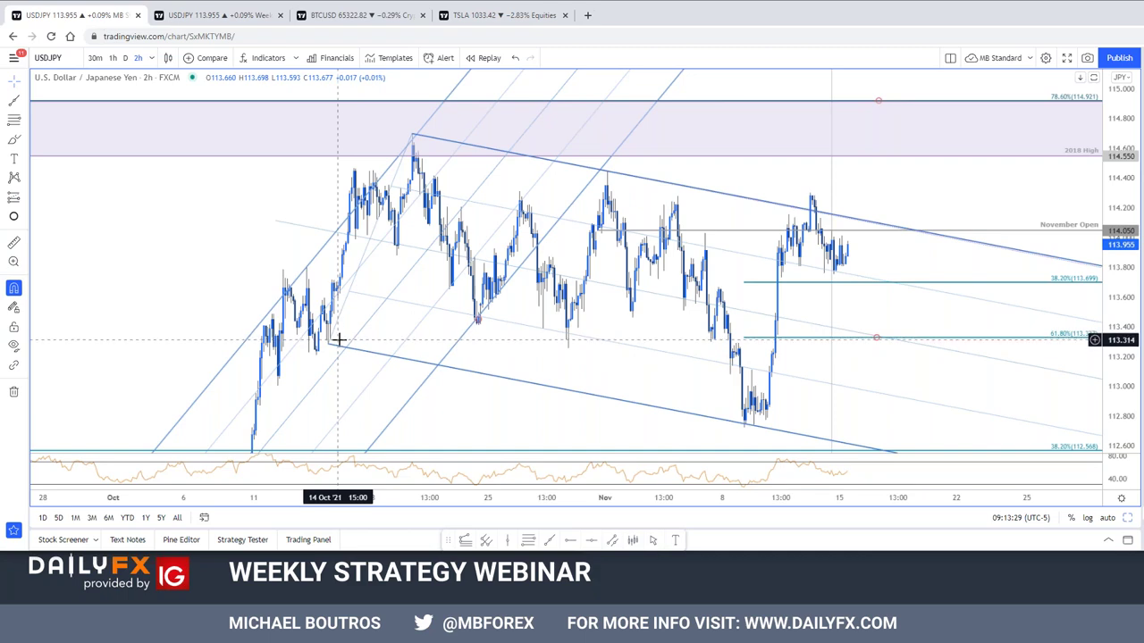
scroll(963, 413, up, 2)
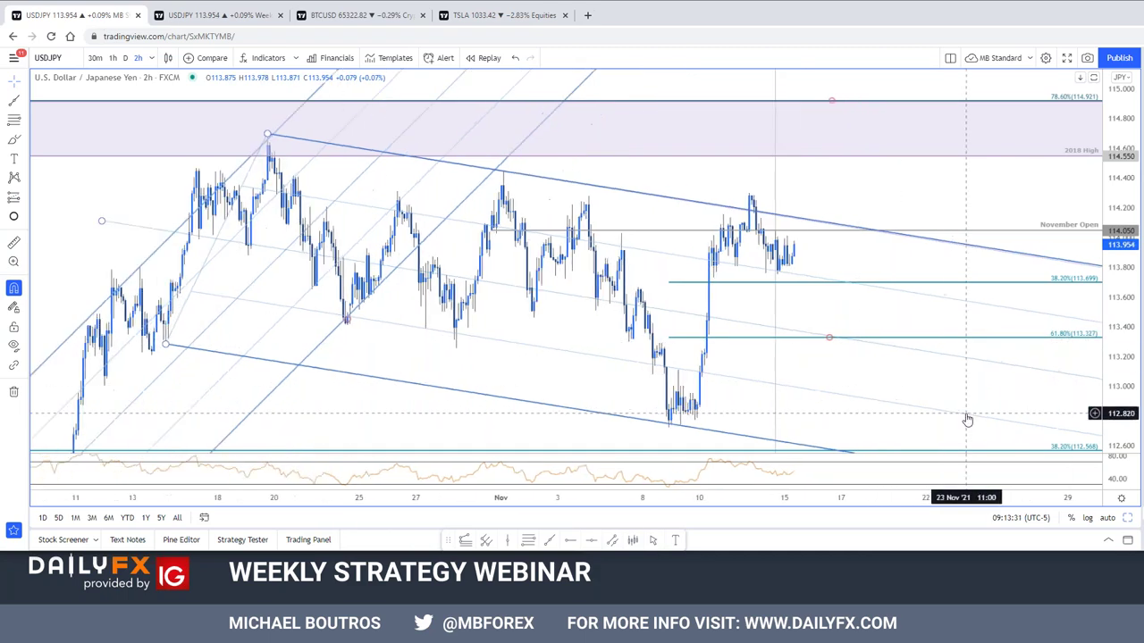
scroll(956, 410, up, 2)
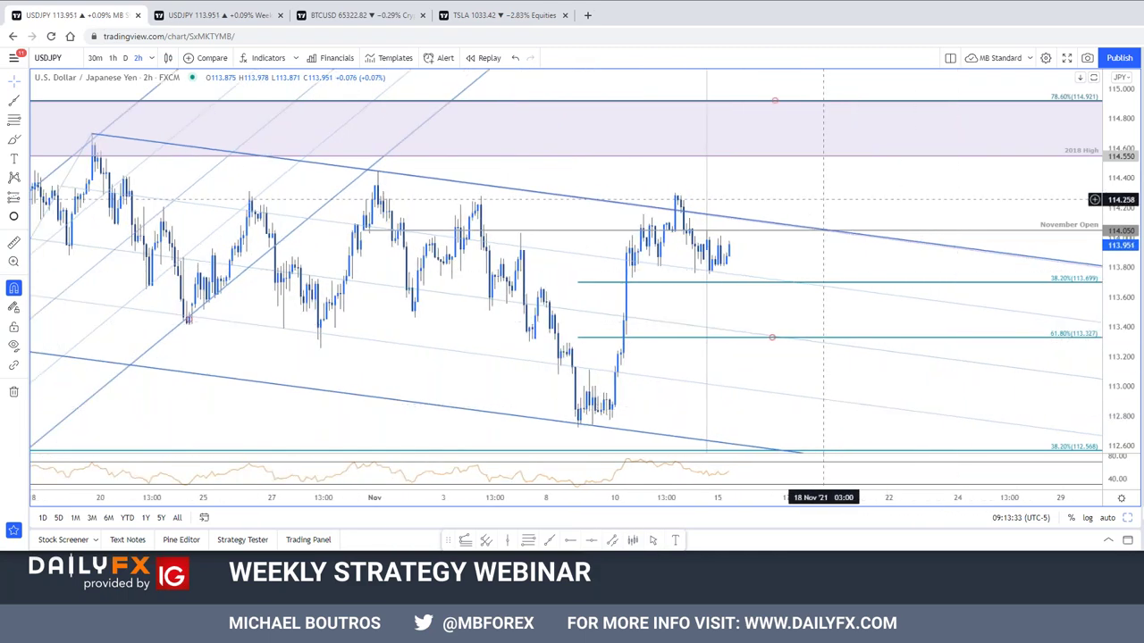
drag(829, 311, 886, 314)
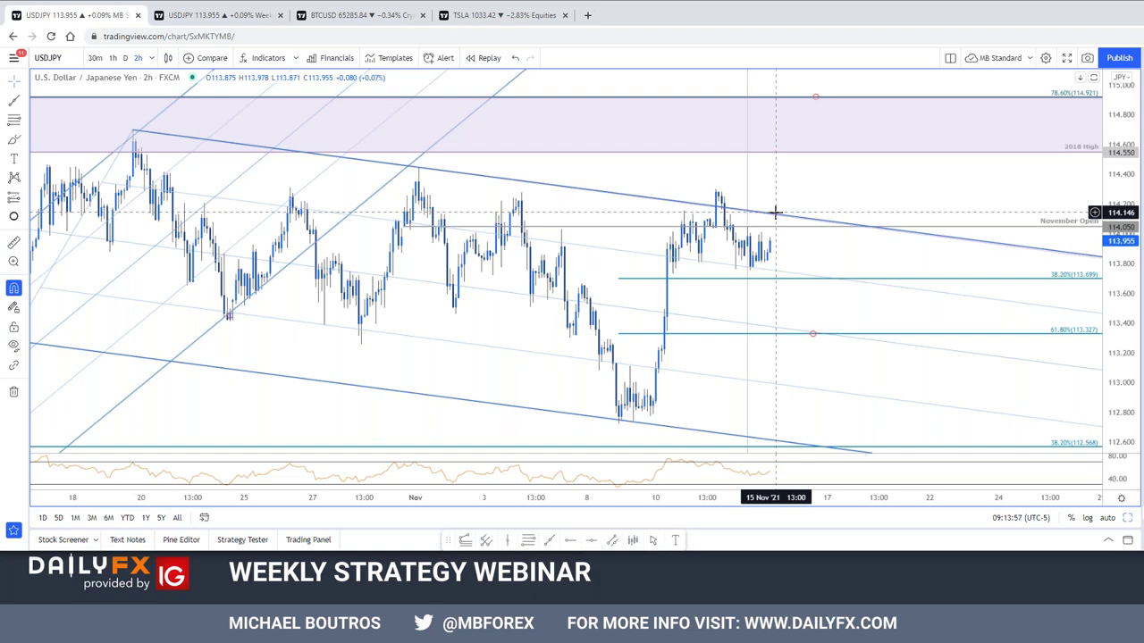
Switch to the weekly GBPUSD chart and examine the descending pitchfork from the 2021 high and the support around 1.3250–1.3304.
click(187, 16)
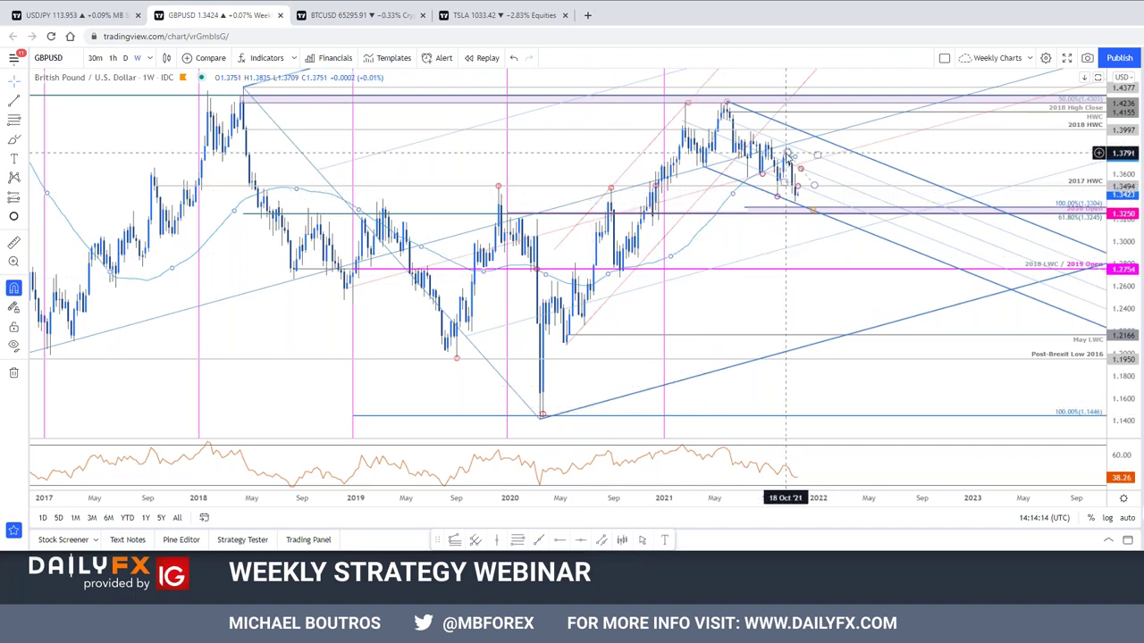
click(758, 116)
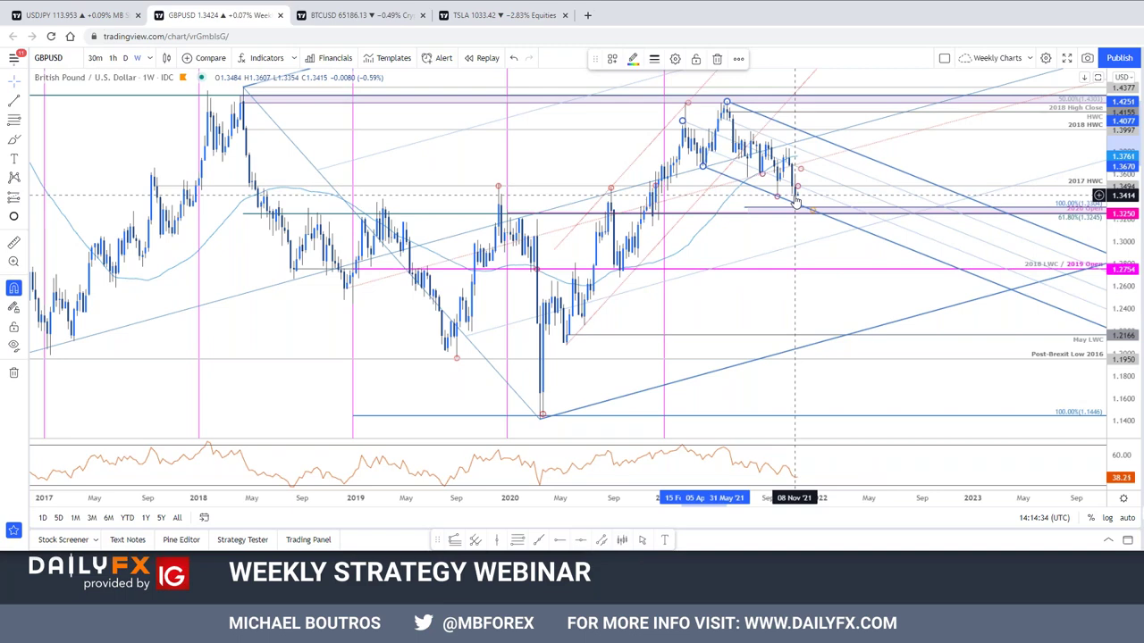
scroll(809, 251, up, 2)
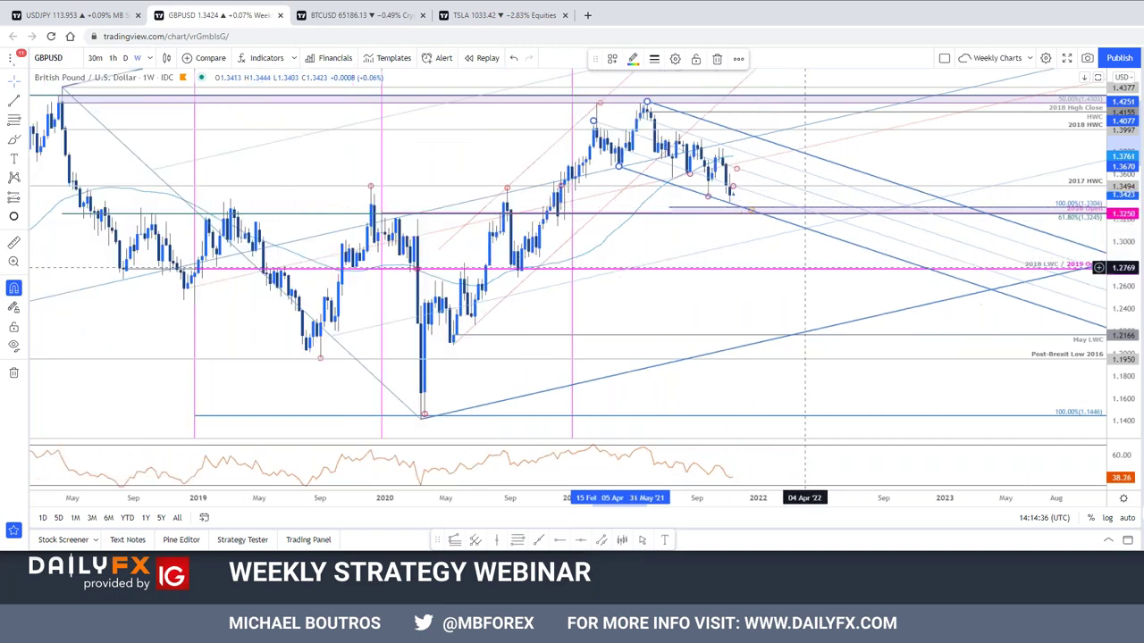
drag(1128, 288, 1127, 265)
drag(759, 228, 792, 256)
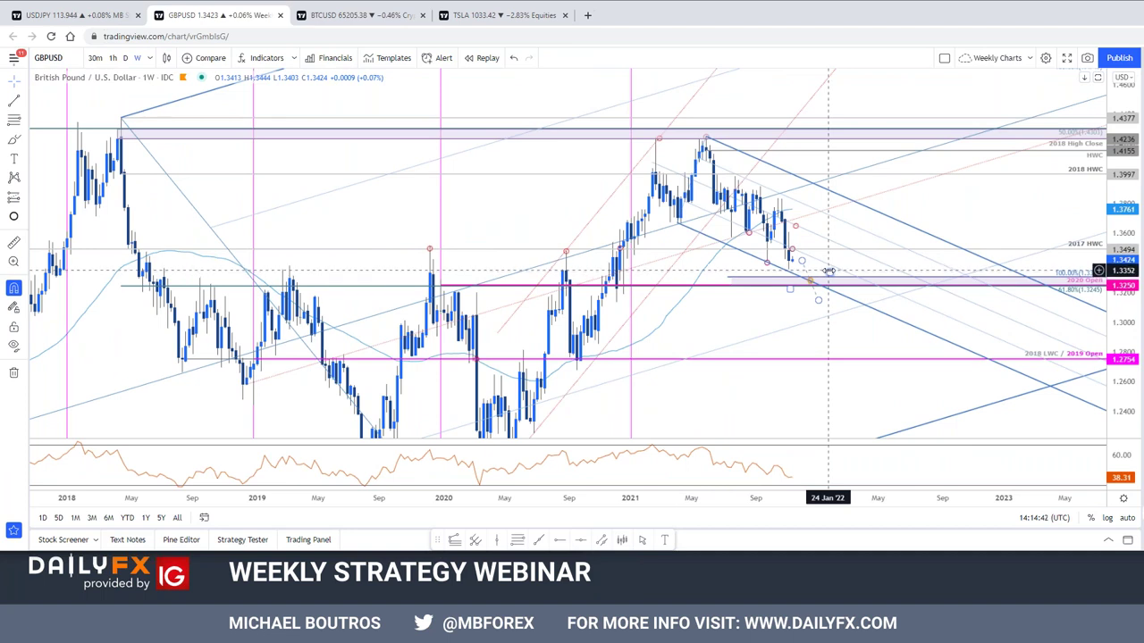
click(827, 274)
click(818, 414)
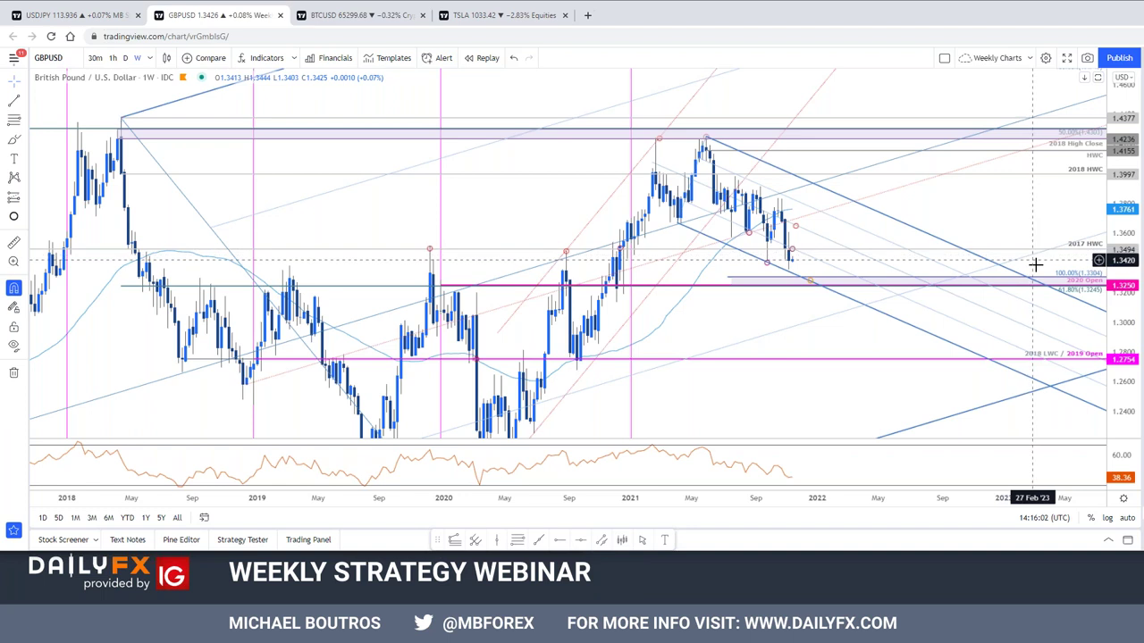
Switch from the weekly to the daily GBPUSD chart and examine price against the descending pitchfork's lower parallel and the 1.3304 extension.
click(1058, 284)
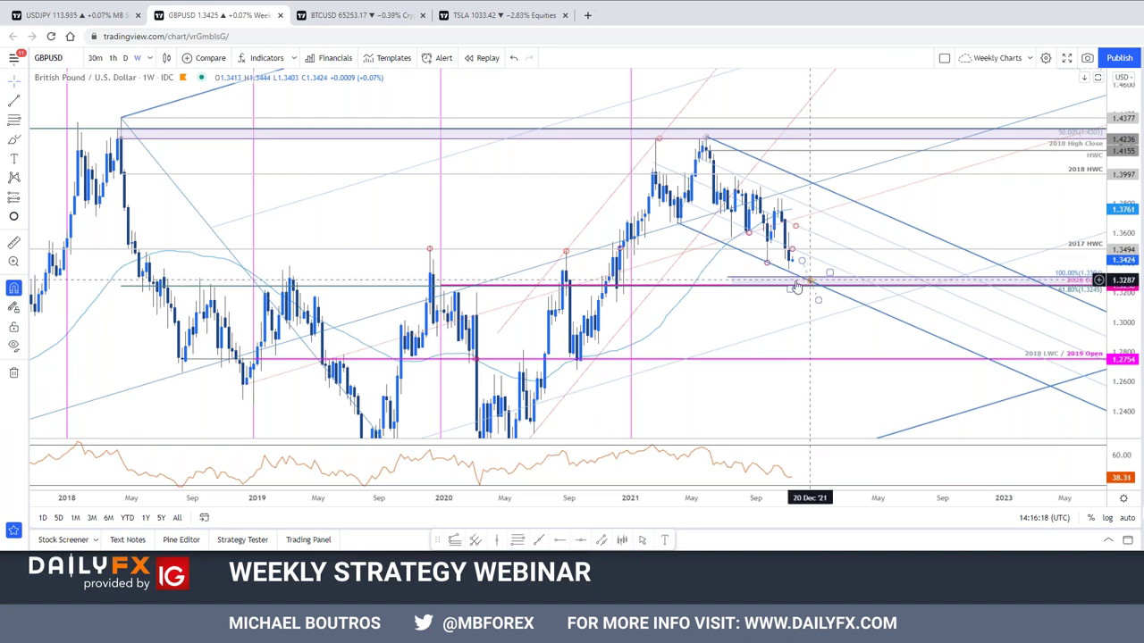
key(ctrl+shift+Tab)
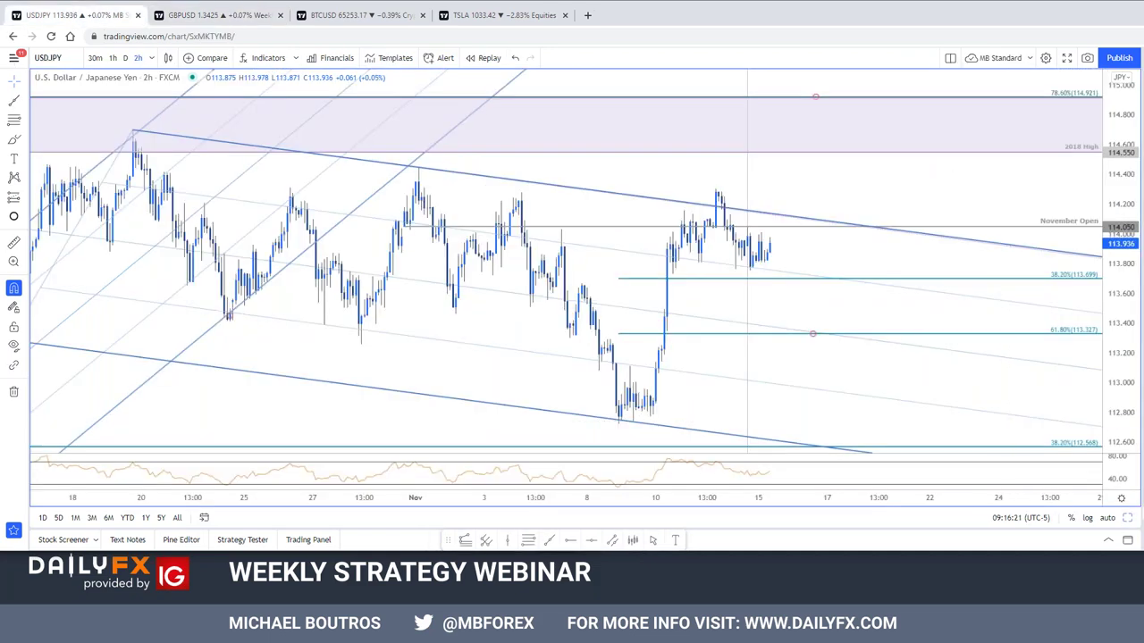
key(ctrl+Tab)
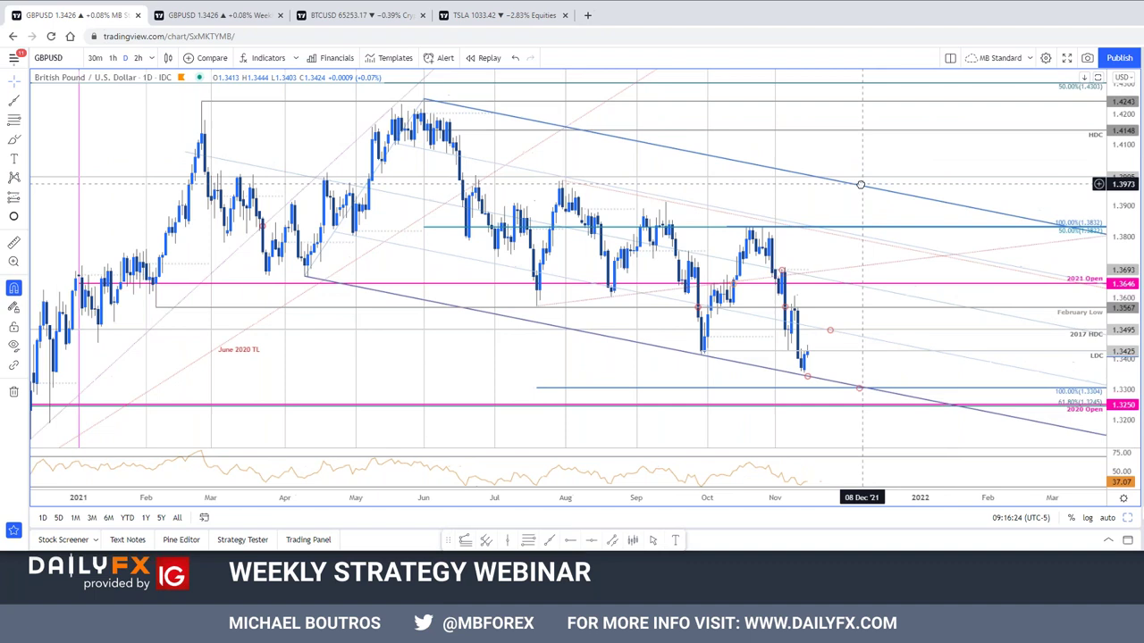
scroll(872, 433, down, 1)
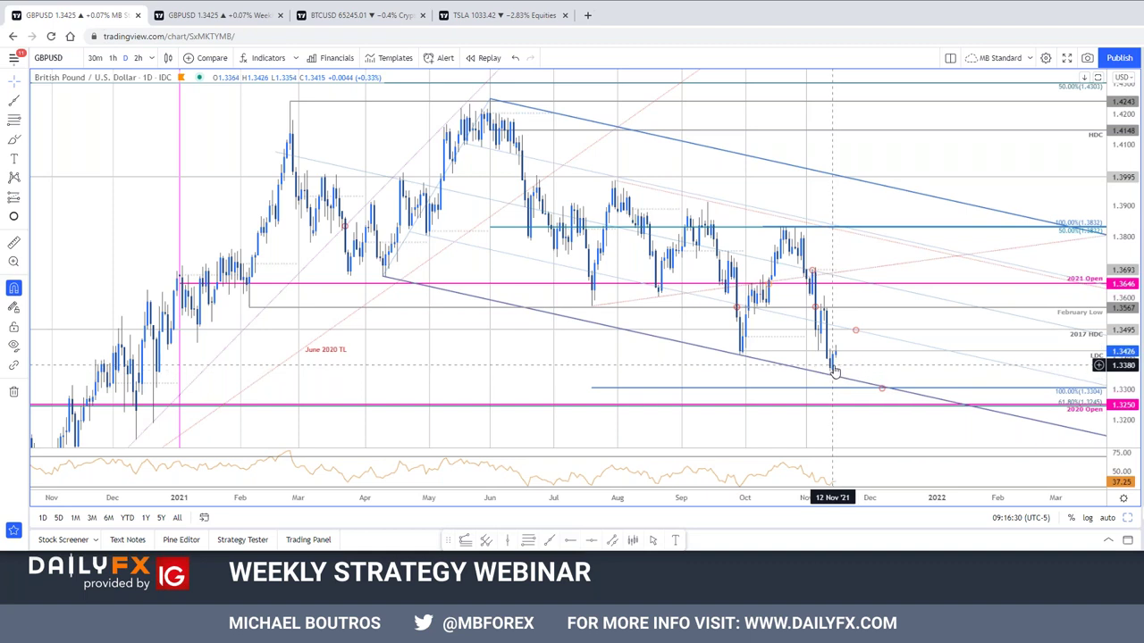
scroll(833, 371, up, 2)
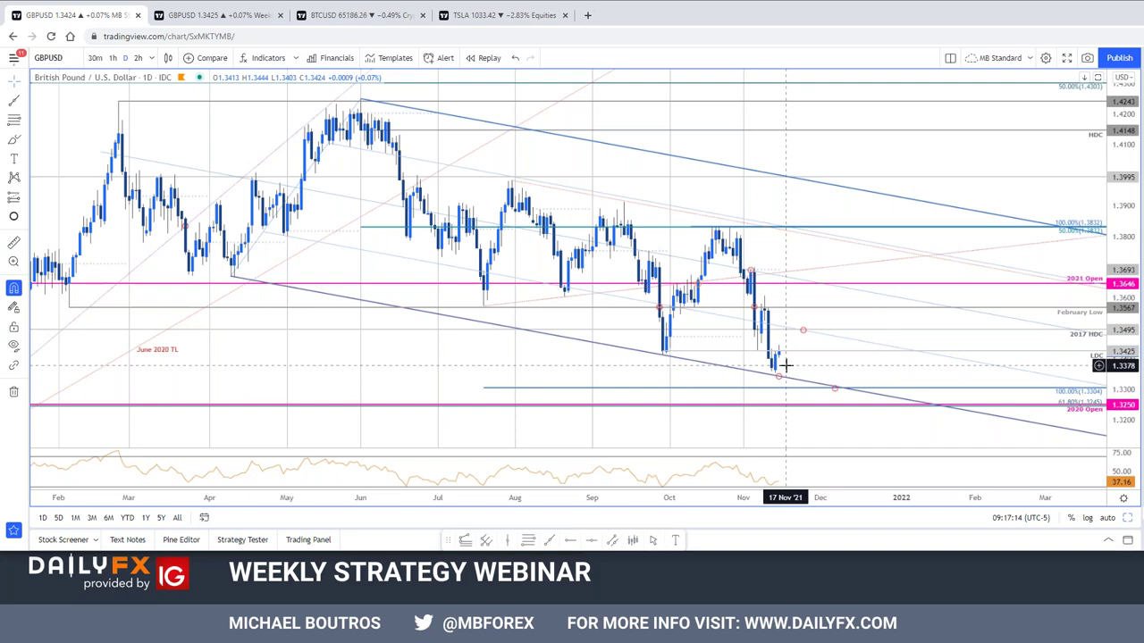
Change GBPUSD to the 2-hour interval and examine the descending pitchfork, the 2018 Open and the support at 1.3304.
text(120)
key(Return)
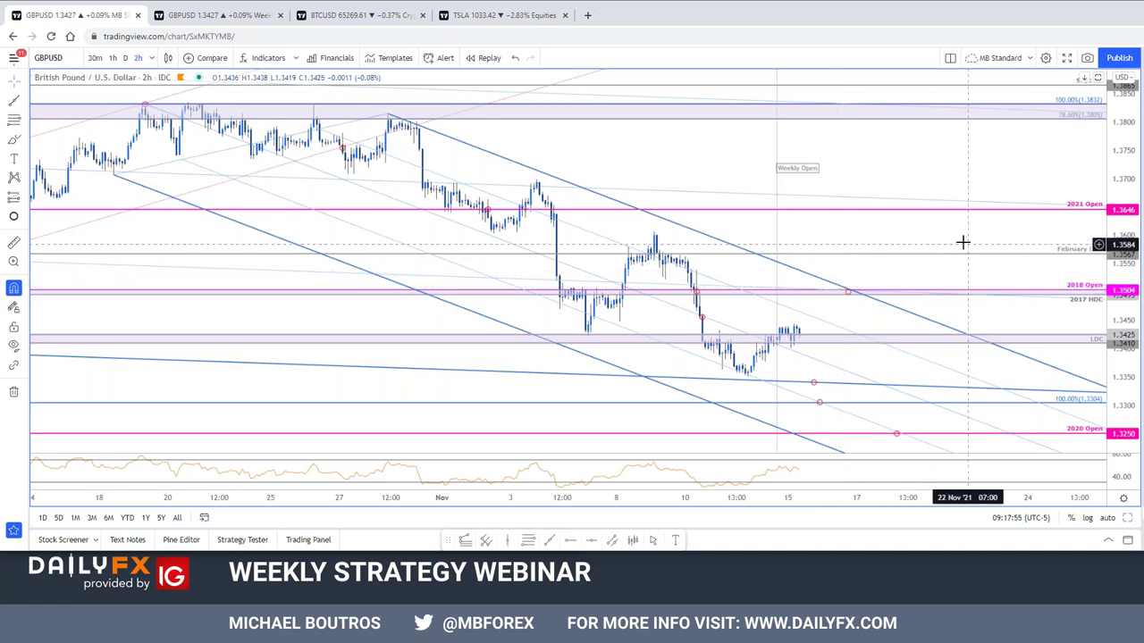
drag(965, 242, 950, 234)
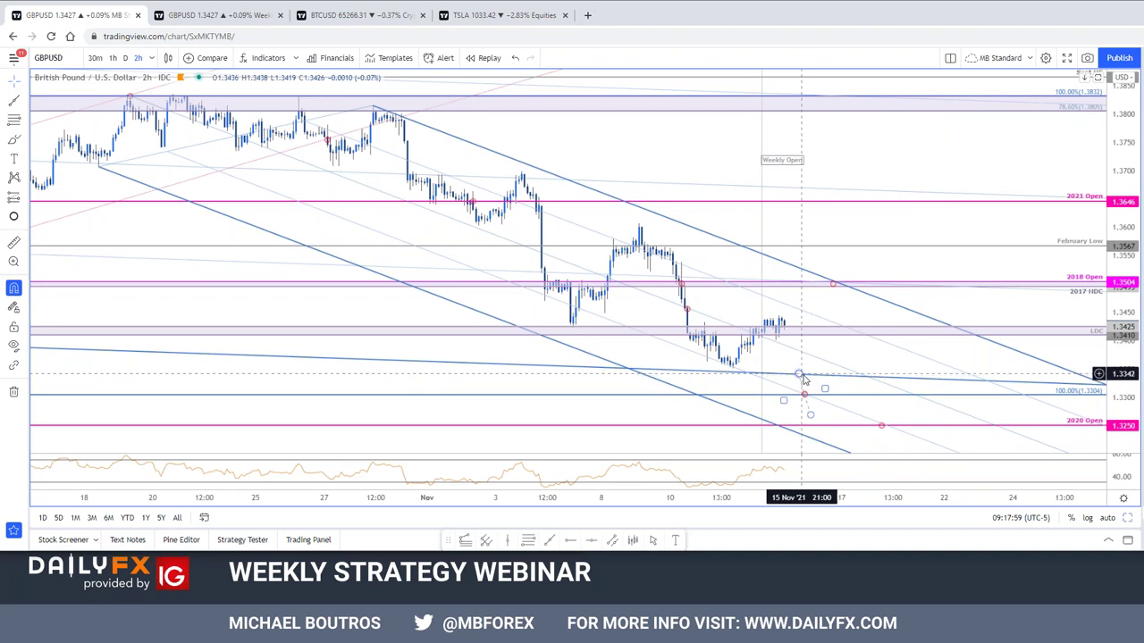
Show the 2-hour and daily GBPUSD charts side by side and examine the daily support at 1.3304 and the 2020 Open.
key(alt+Return)
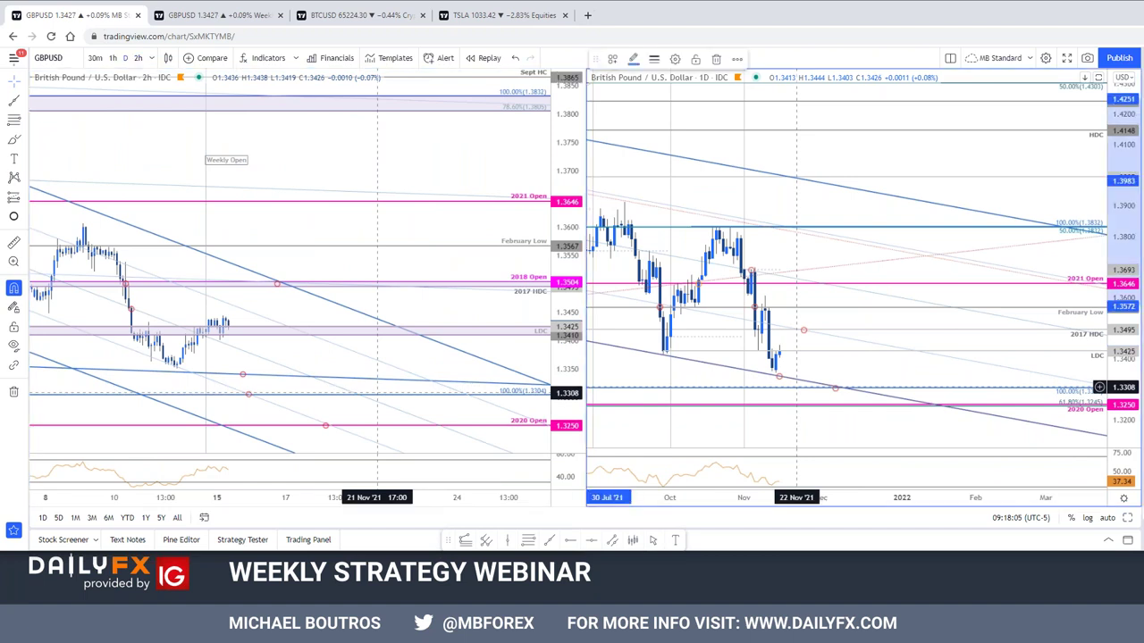
scroll(798, 390, down, 3)
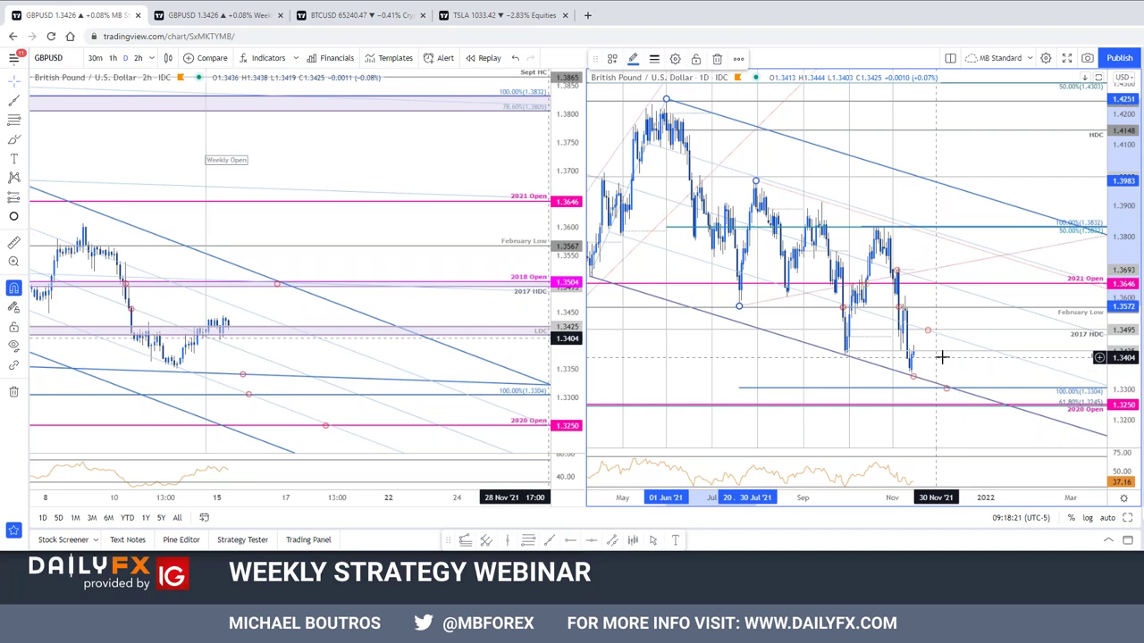
scroll(1013, 357, up, 2)
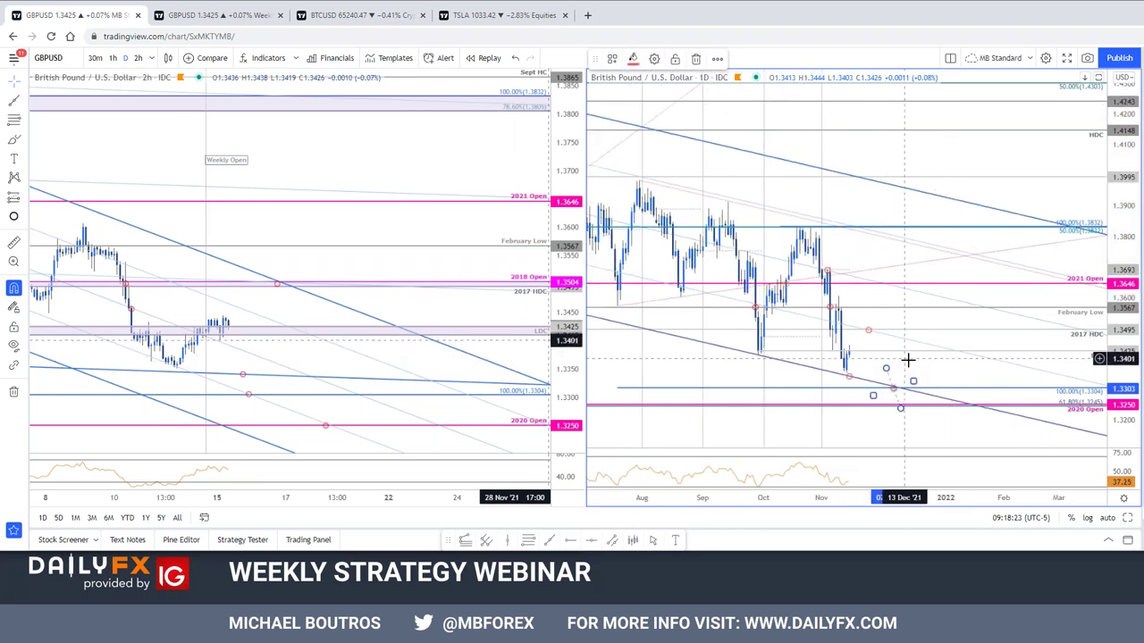
drag(940, 360, 953, 360)
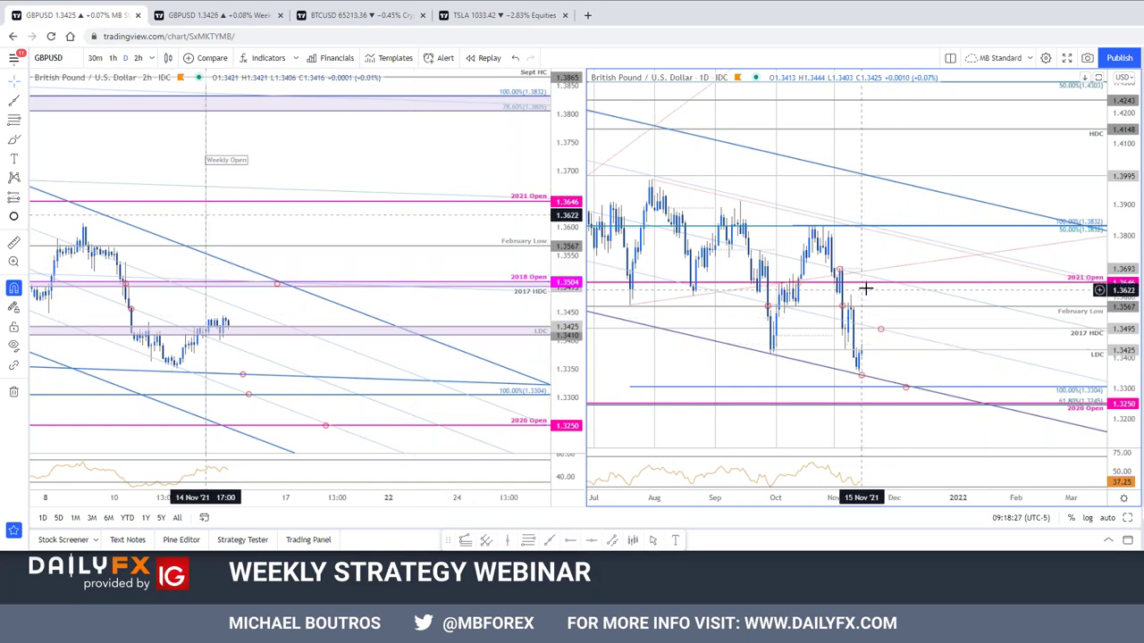
scroll(880, 357, up, 3)
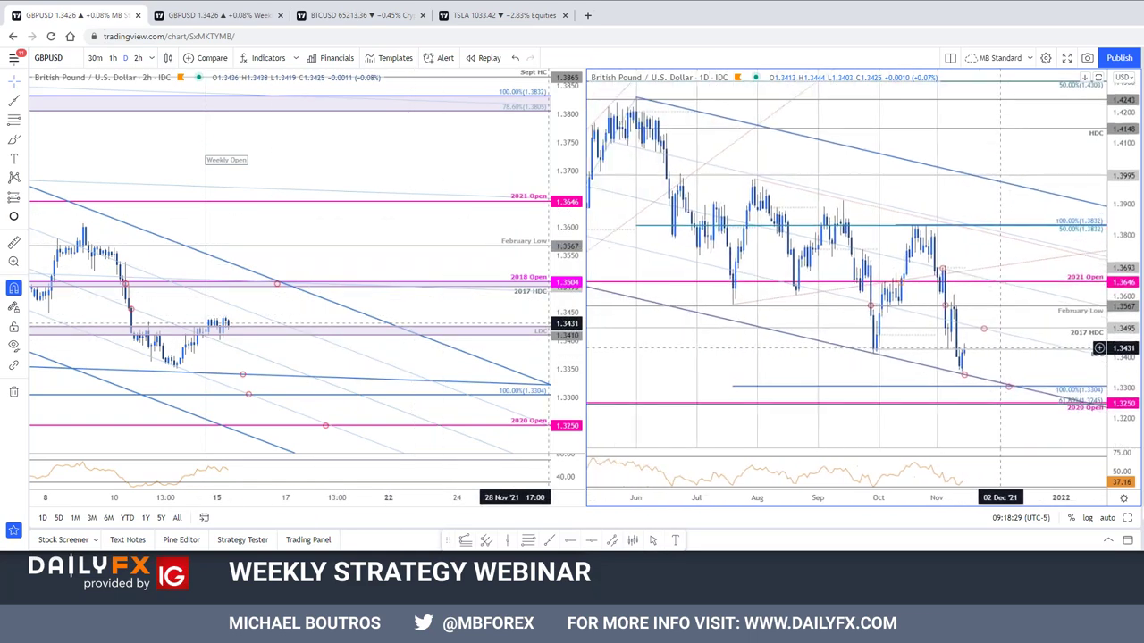
drag(1121, 338, 1121, 291)
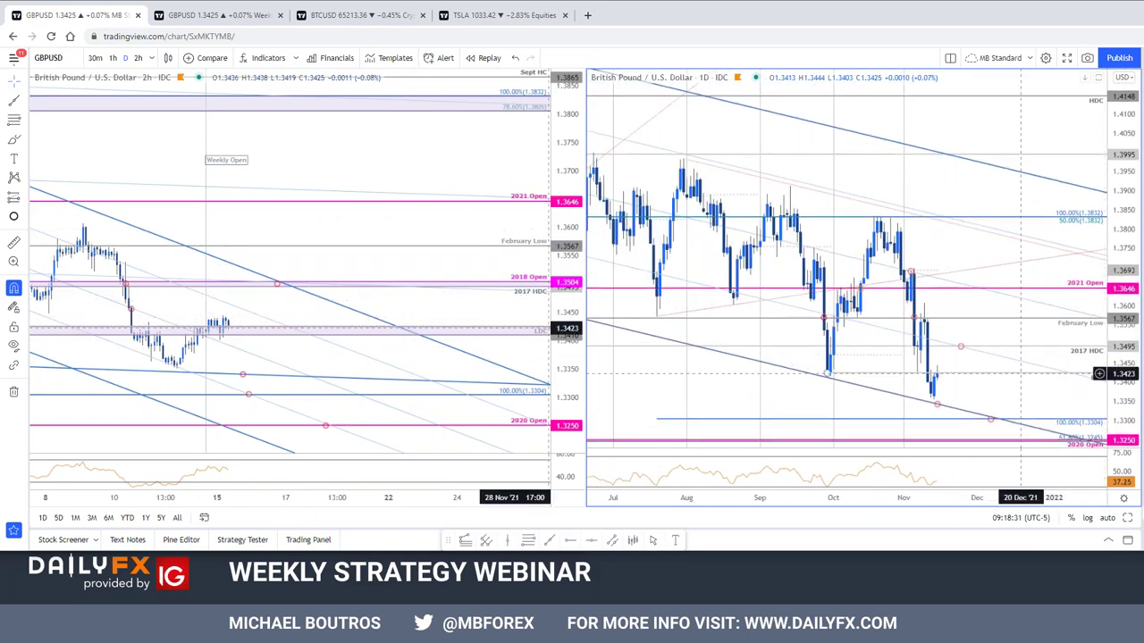
scroll(943, 394, down, 1)
Examine the daily GBPUSD decline since the June high within its pitchfork, and compare it with the 2-hour resistance at the 2018 Open.
drag(943, 393, 885, 368)
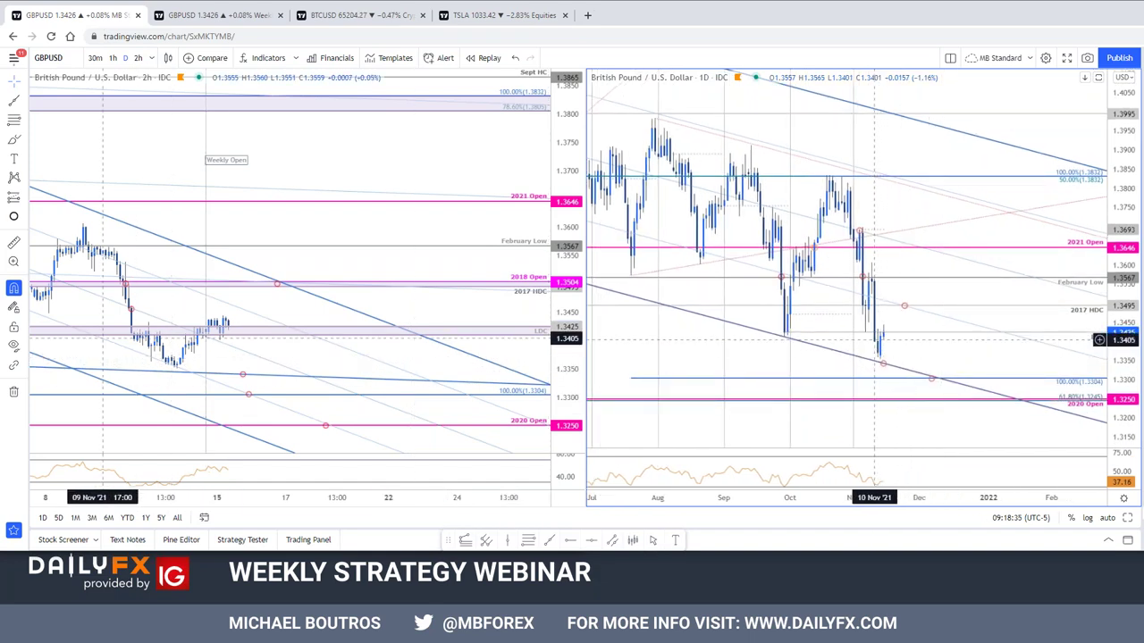
drag(719, 186, 804, 234)
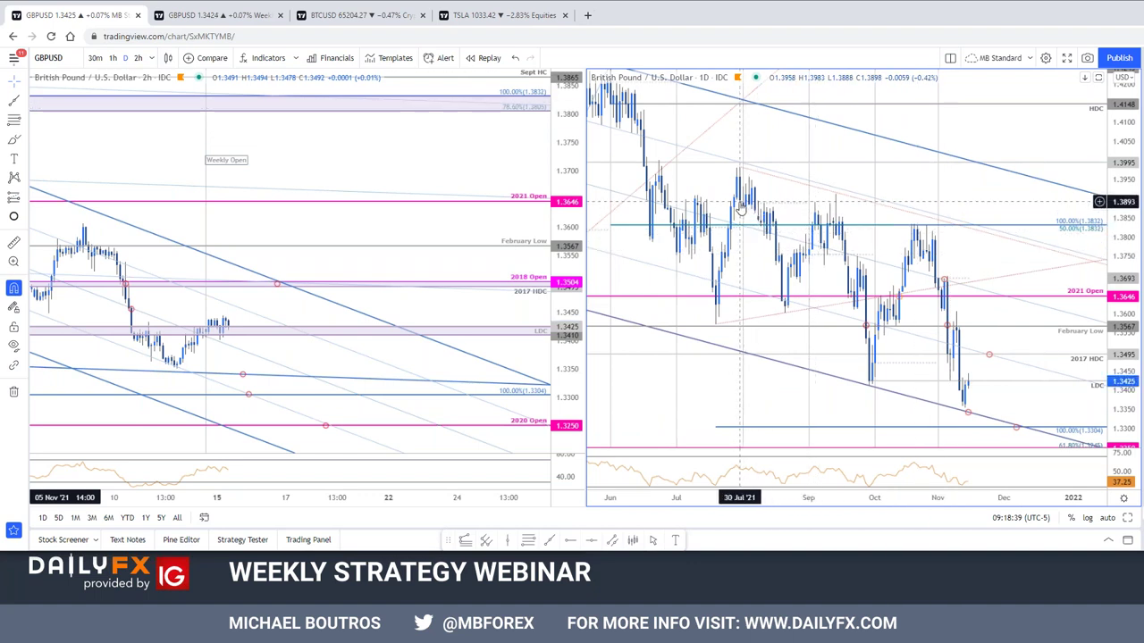
drag(719, 140, 791, 192)
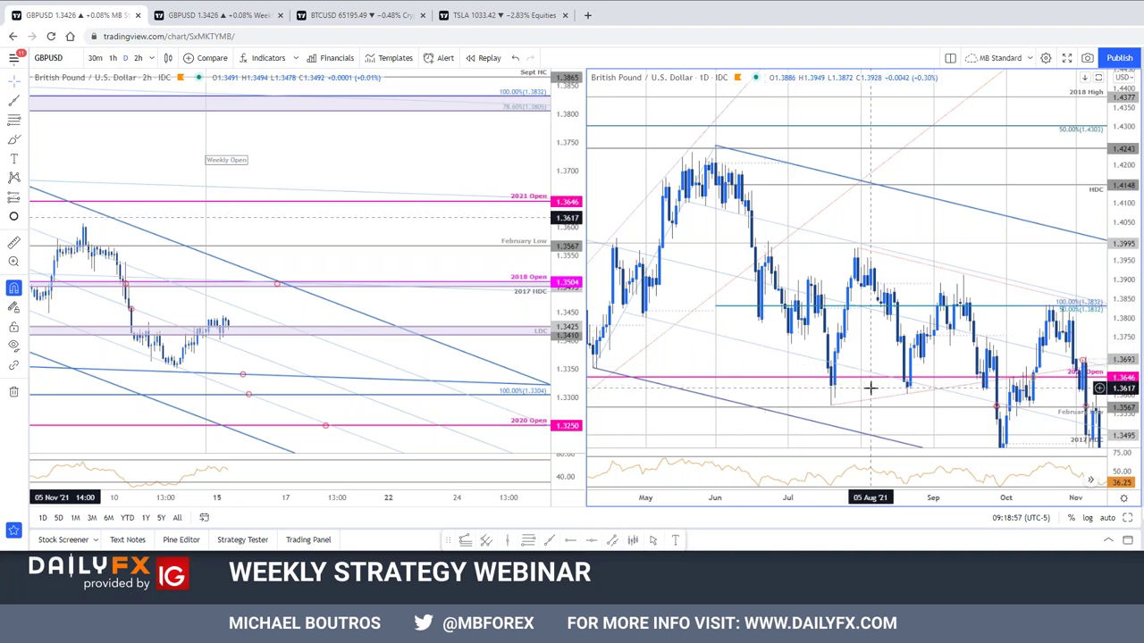
drag(1042, 259, 766, 174)
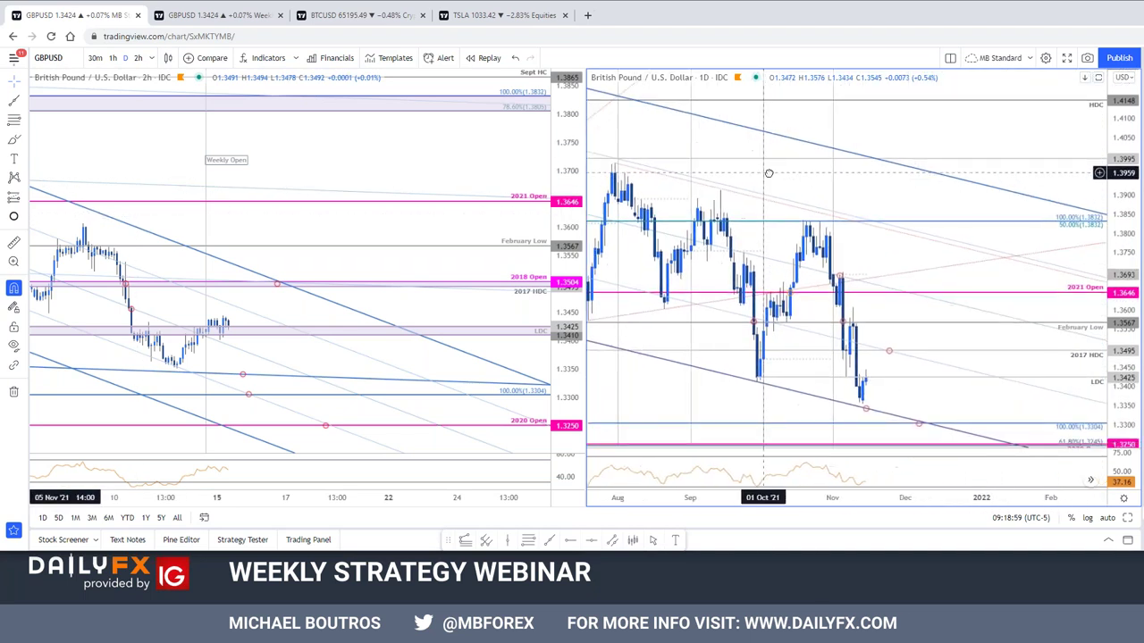
scroll(962, 386, down, 1)
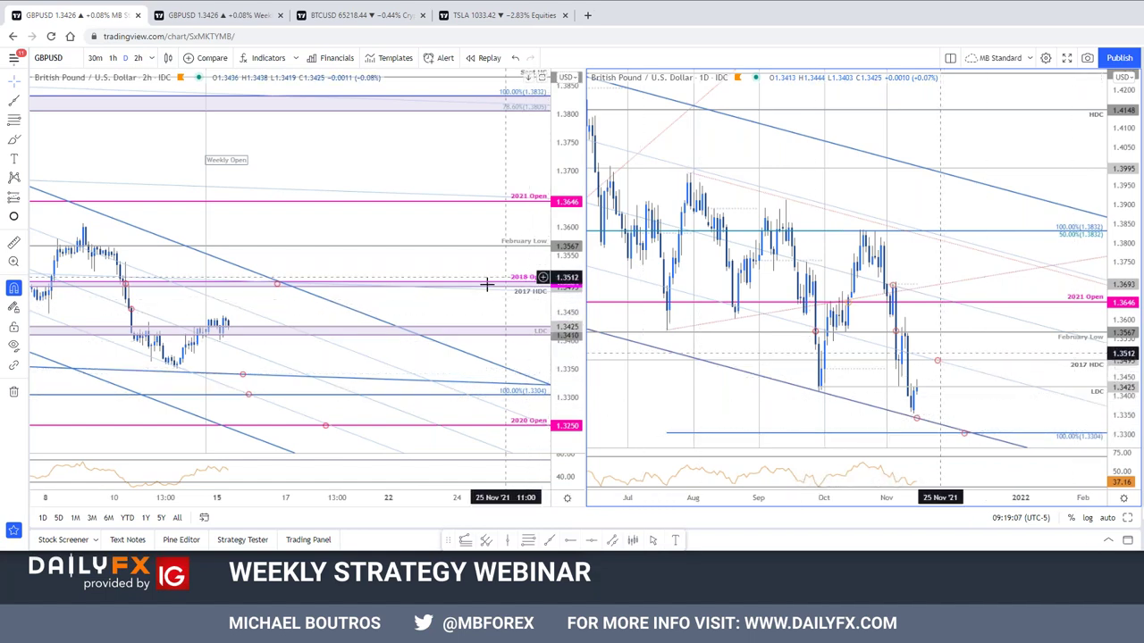
drag(486, 307, 544, 300)
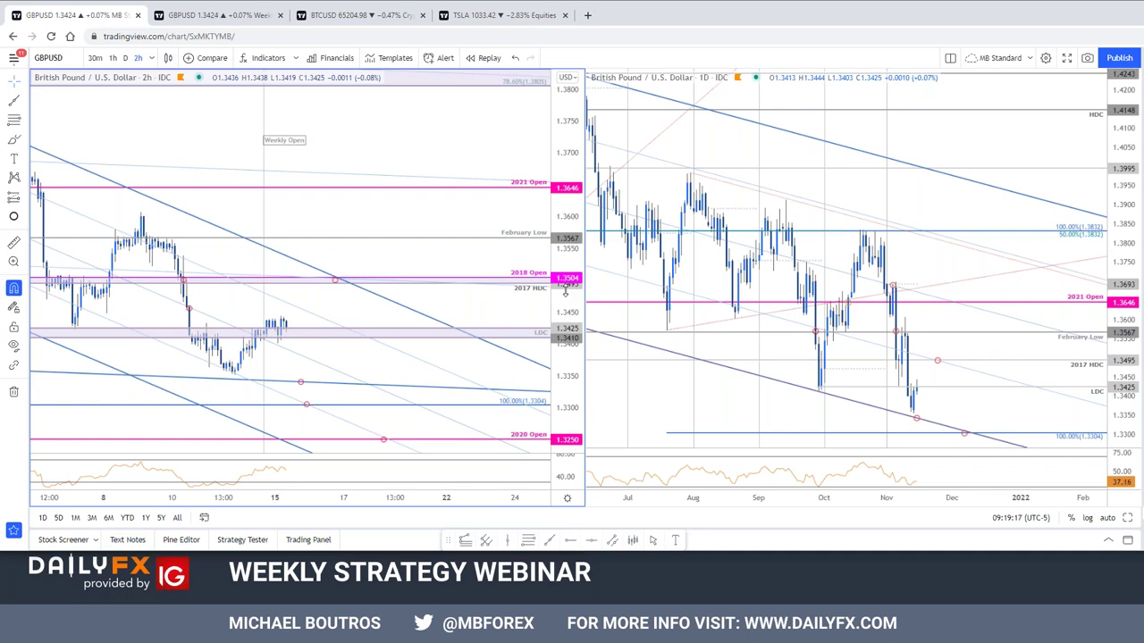
Switch to the BTCUSD charts, maximize the daily chart and examine the ascending pitchfork from the July low.
click(355, 15)
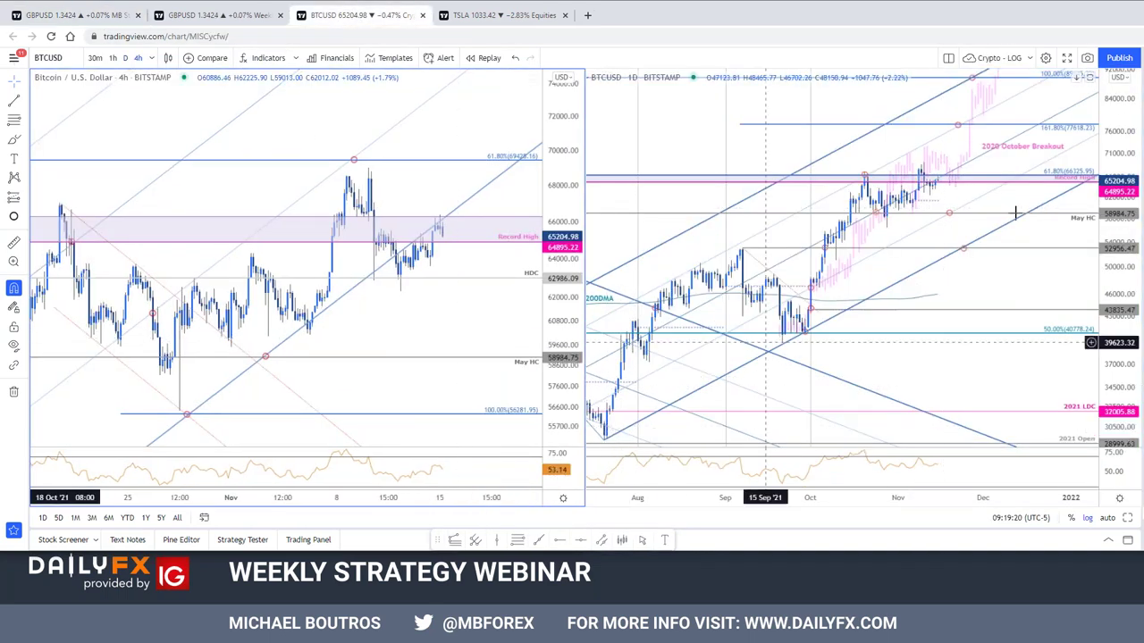
click(971, 288)
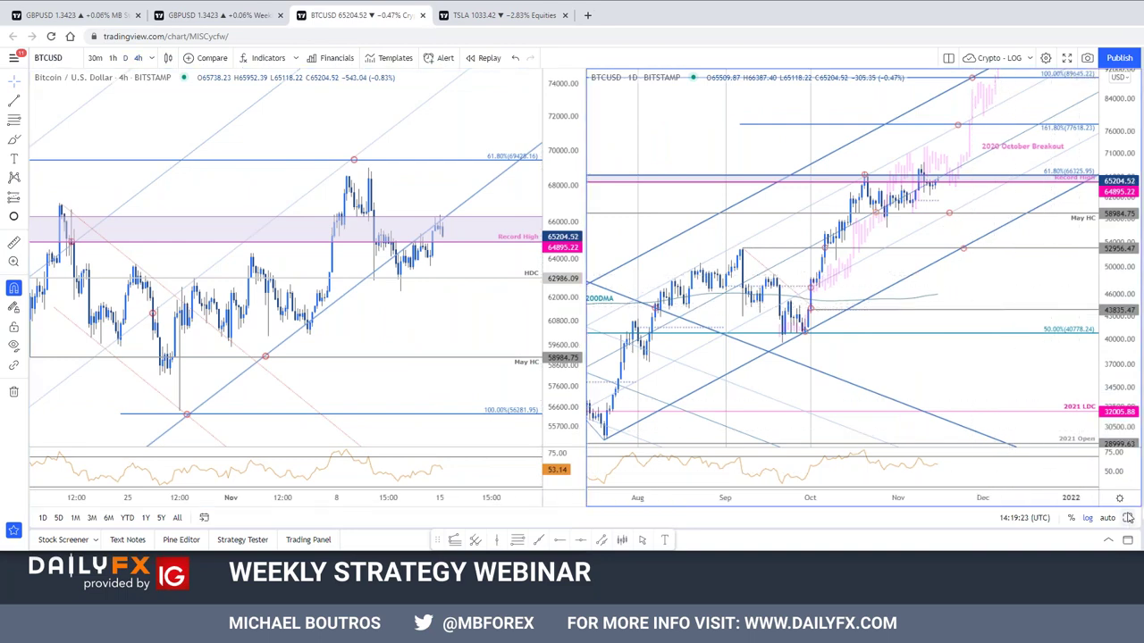
key(alt+Return)
scroll(988, 385, up, 3)
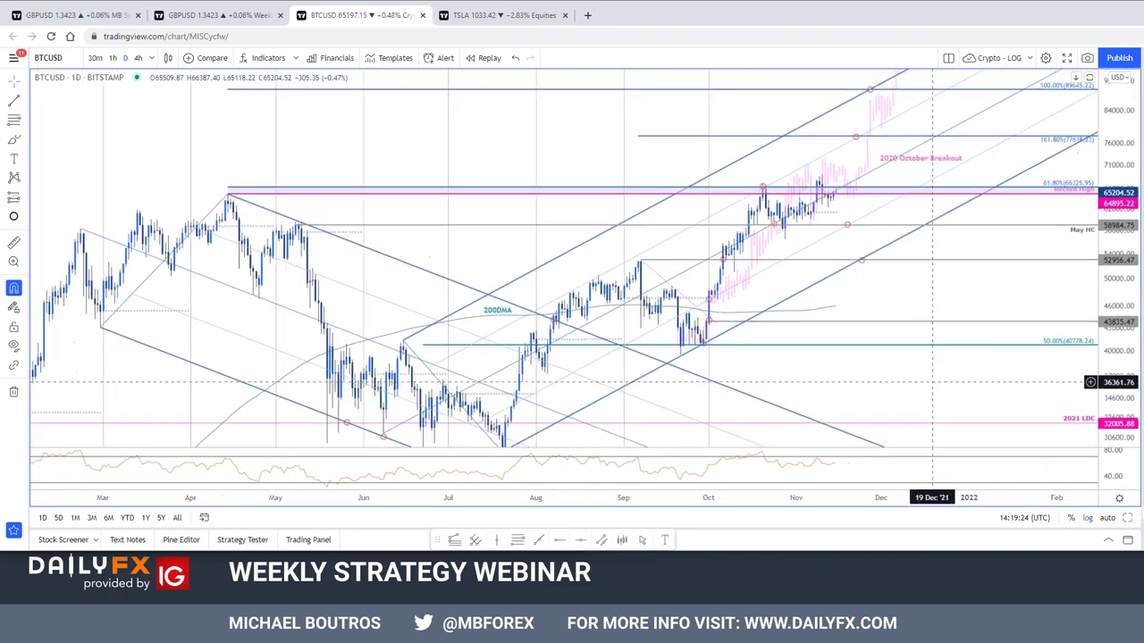
drag(1118, 268, 831, 383)
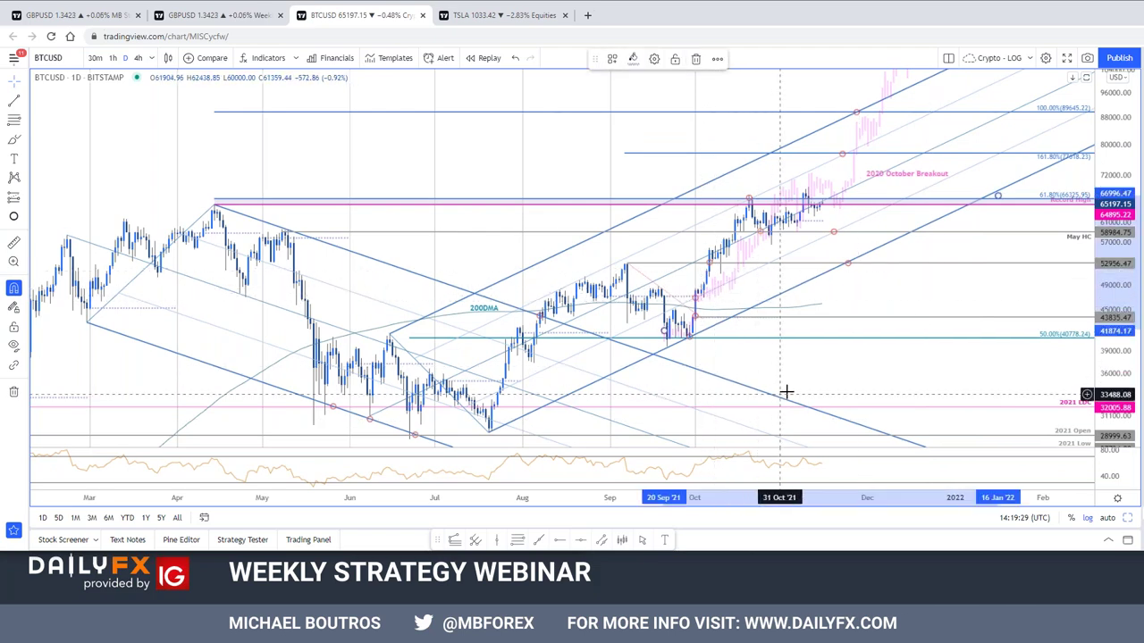
Examine the original October 2020 BTCUSD breakout and compare it with the copied bar pattern over the current advance.
scroll(965, 286, down, 6)
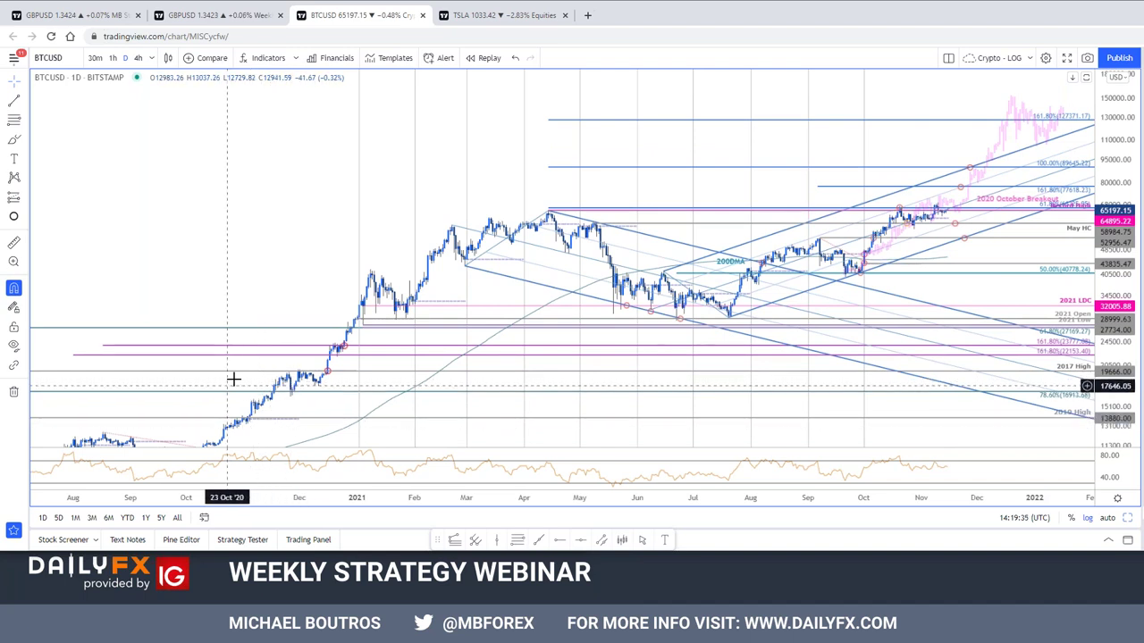
drag(230, 388, 247, 348)
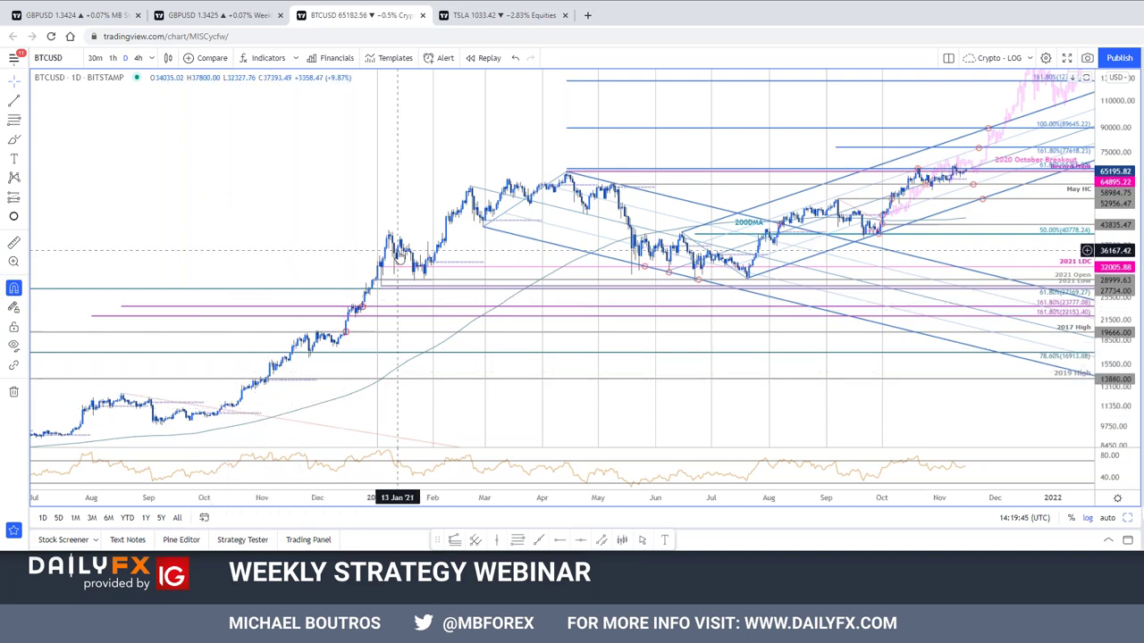
drag(978, 449, 925, 398)
scroll(899, 327, up, 5)
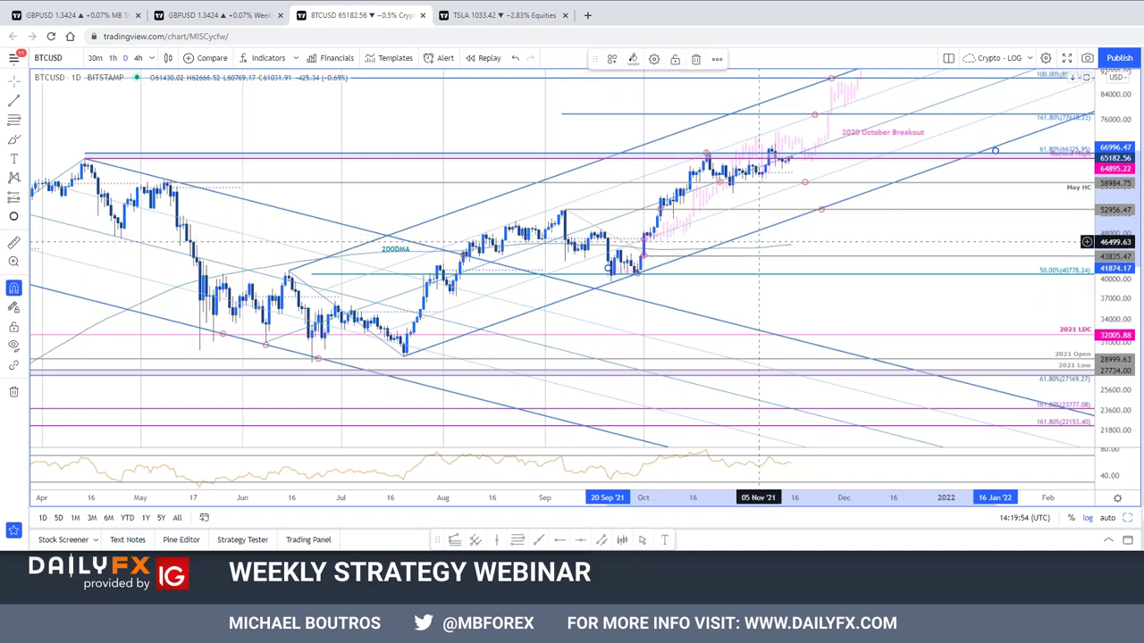
Examine the 2020 October Breakout projection on daily BTCUSD against the upper parallel and the 77618, 89645 and 127371 extensions.
drag(858, 252, 820, 350)
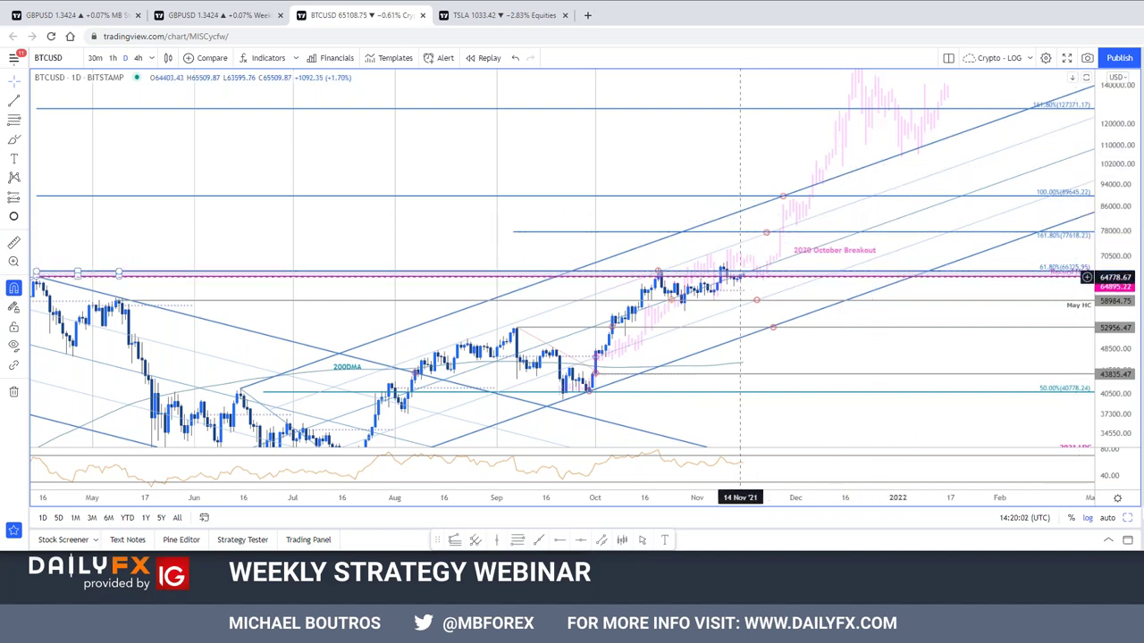
scroll(268, 376, down, 1)
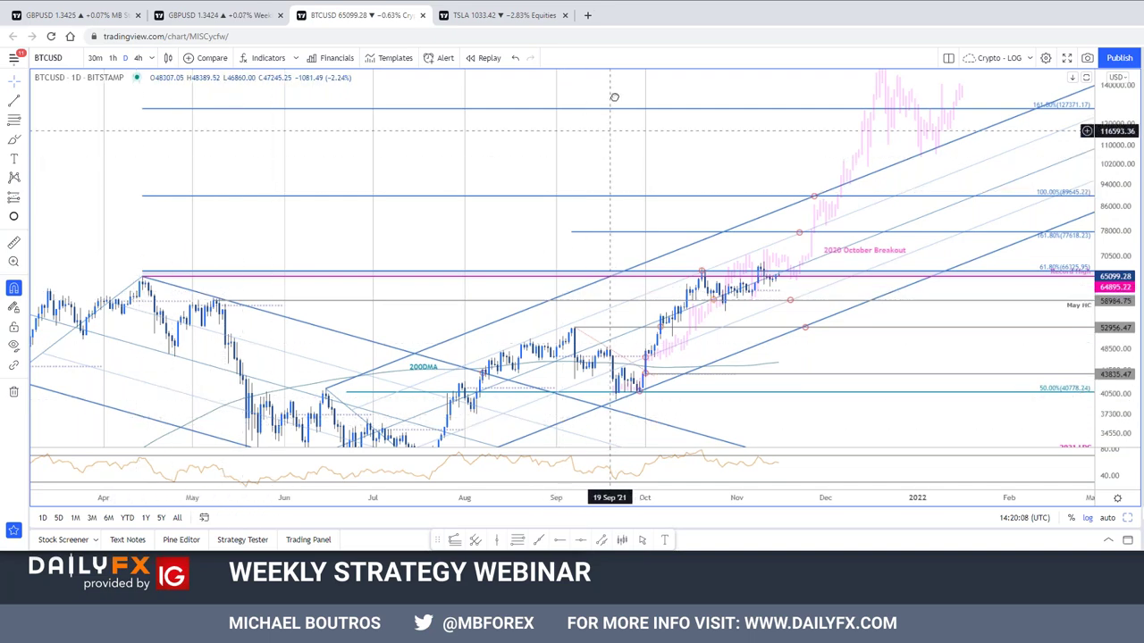
drag(610, 127, 618, 81)
drag(1089, 283, 1092, 237)
scroll(1108, 268, down, 3)
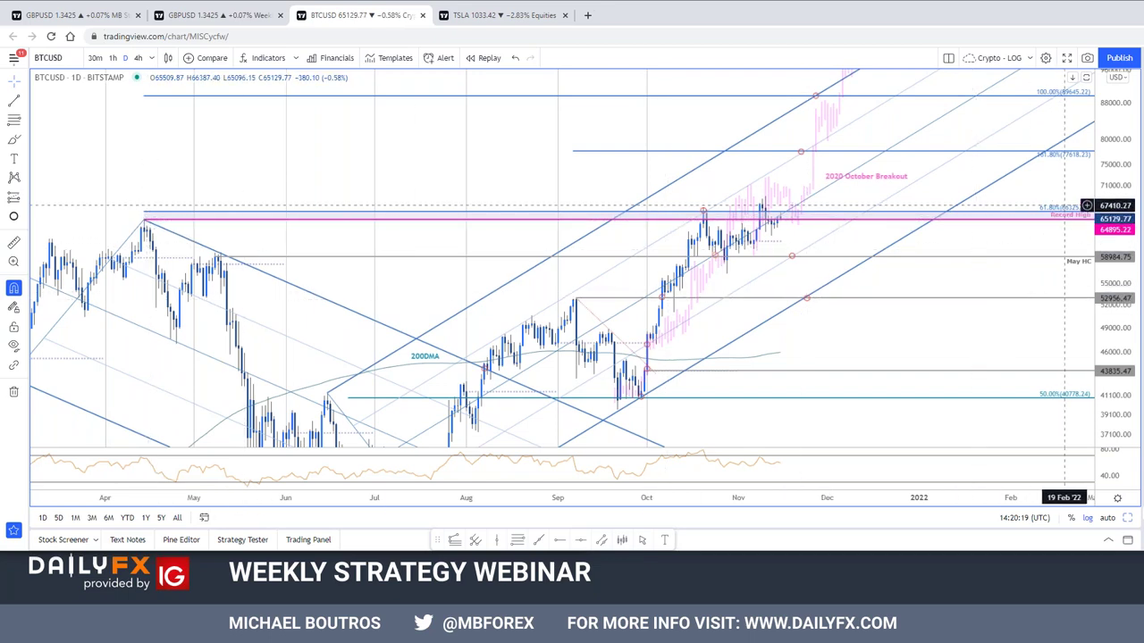
Examine the BTCUSD record-high level and 61.8% extension against the broader daily price history back to 2019.
click(1065, 215)
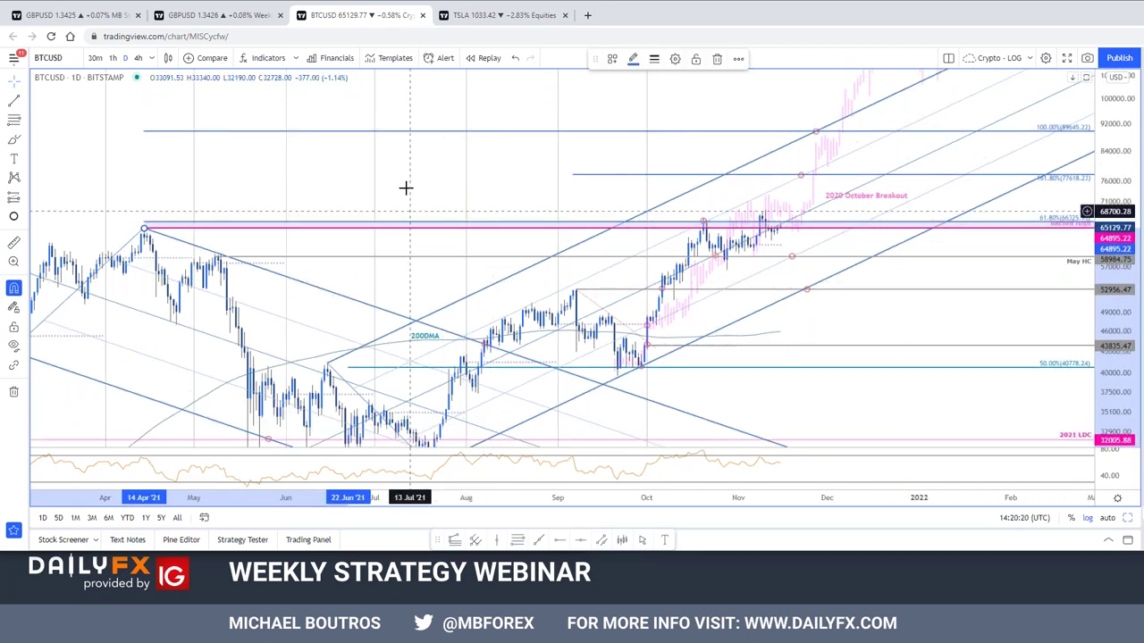
scroll(406, 188, down, 3)
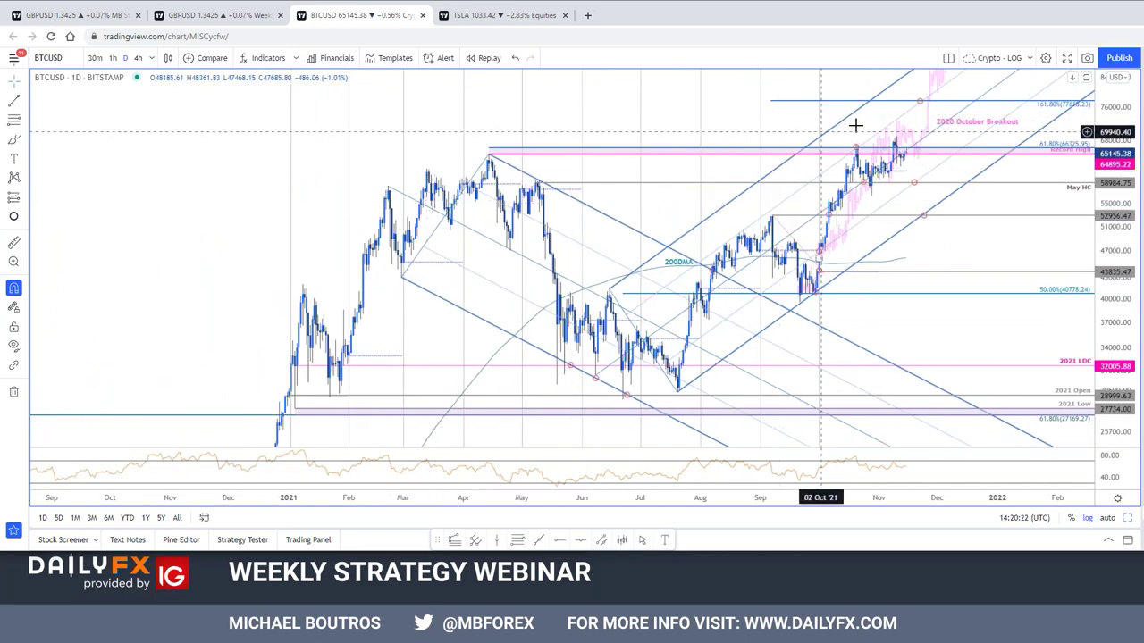
click(1066, 139)
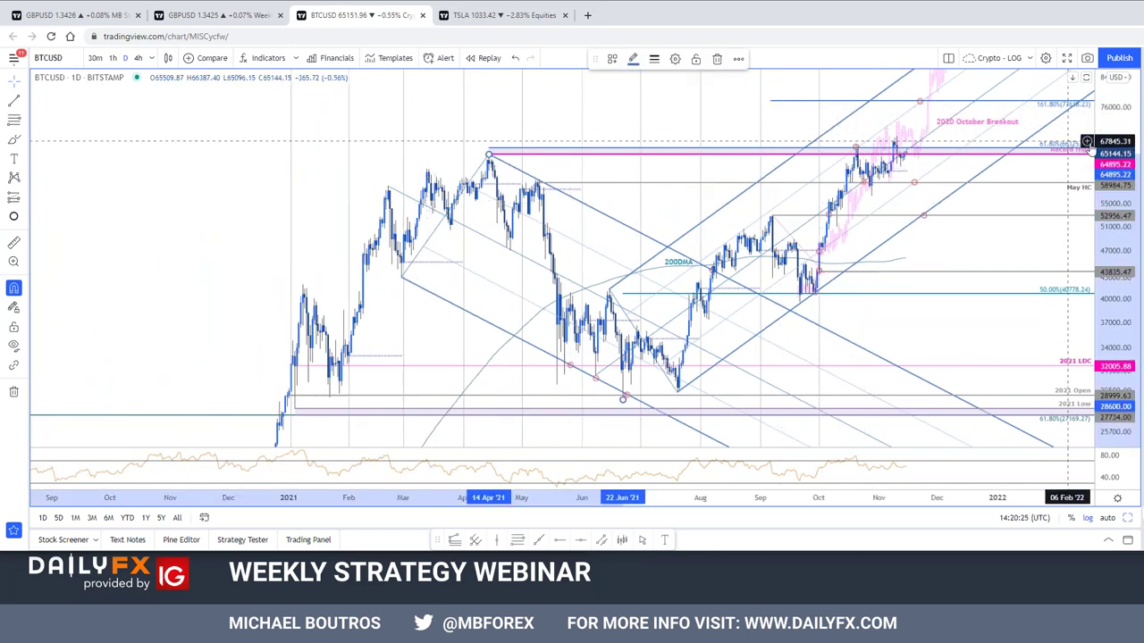
drag(1123, 114, 1123, 160)
scroll(337, 316, down, 5)
click(329, 121)
scroll(313, 160, down, 3)
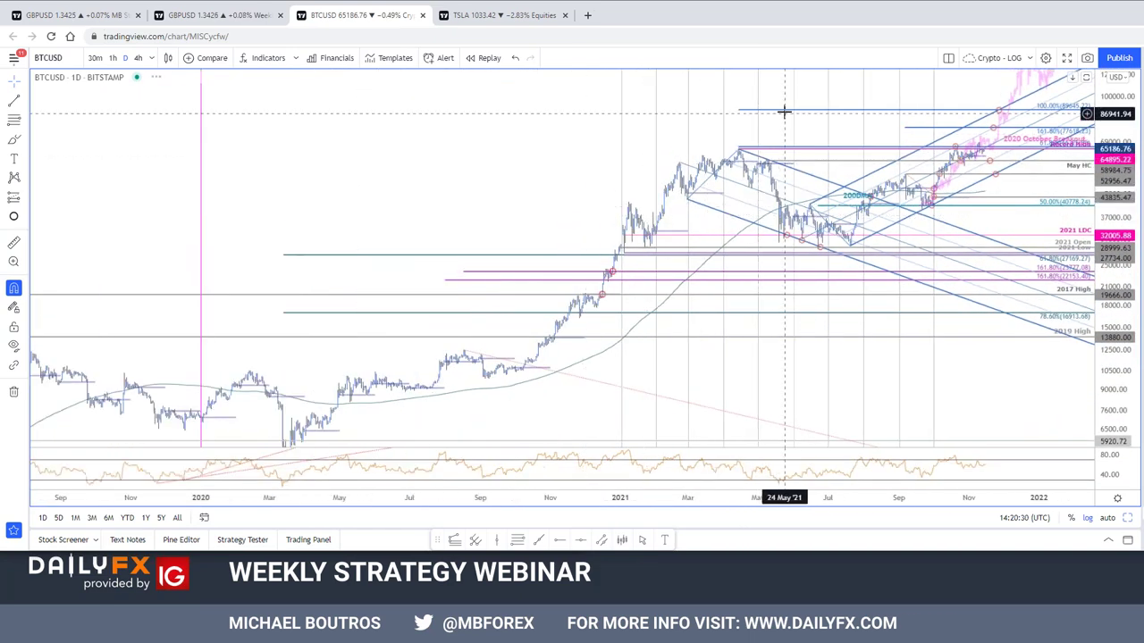
click(979, 134)
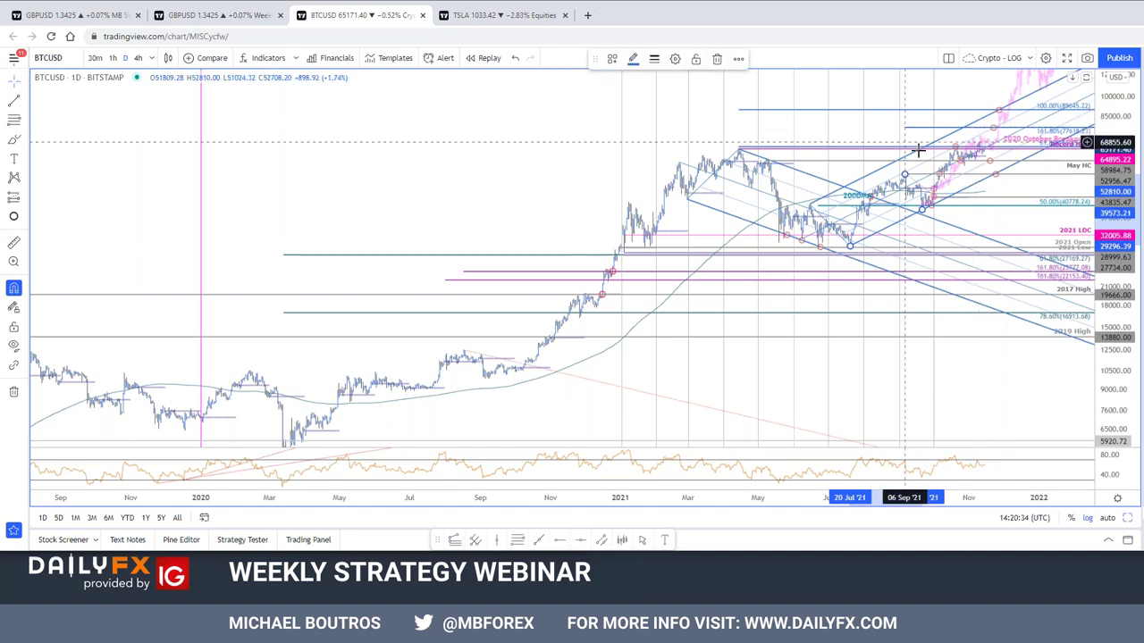
click(1047, 147)
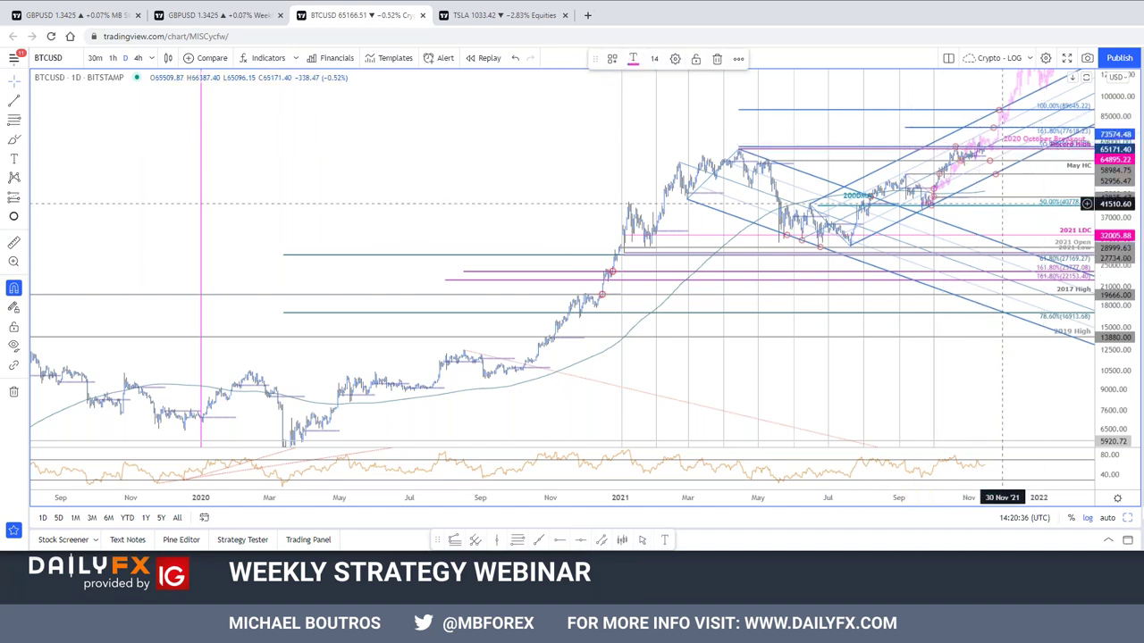
Examine daily BTCUSD within the ascending pitchfork, from the 50% retracement and May high close up to the 2020 October Breakout projection.
click(1050, 150)
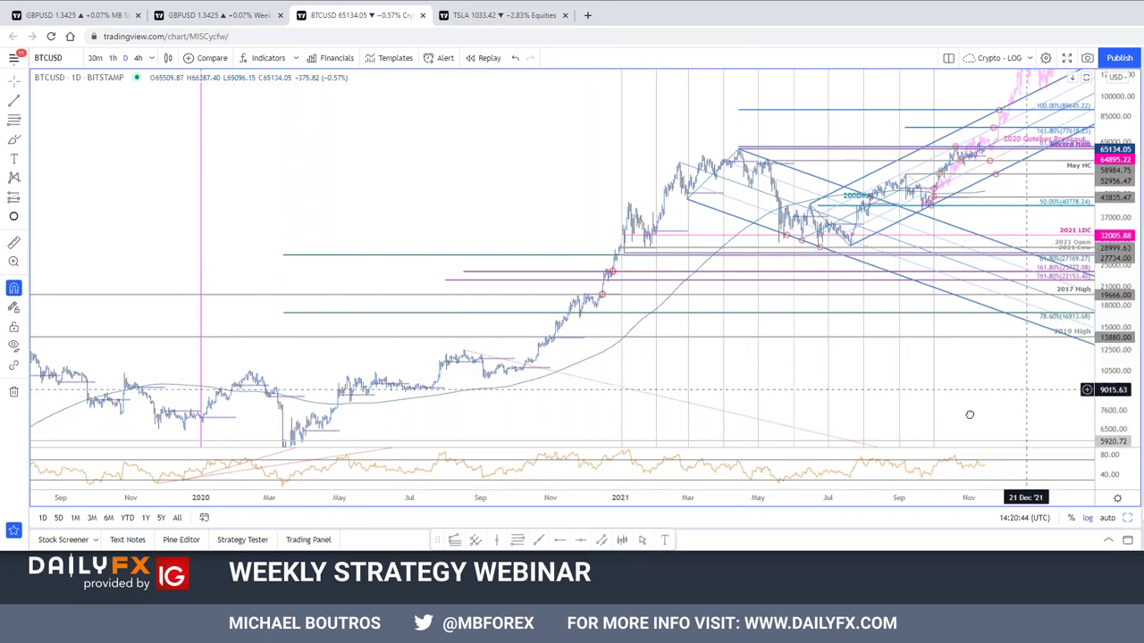
drag(998, 398, 907, 437)
scroll(1046, 276, up, 5)
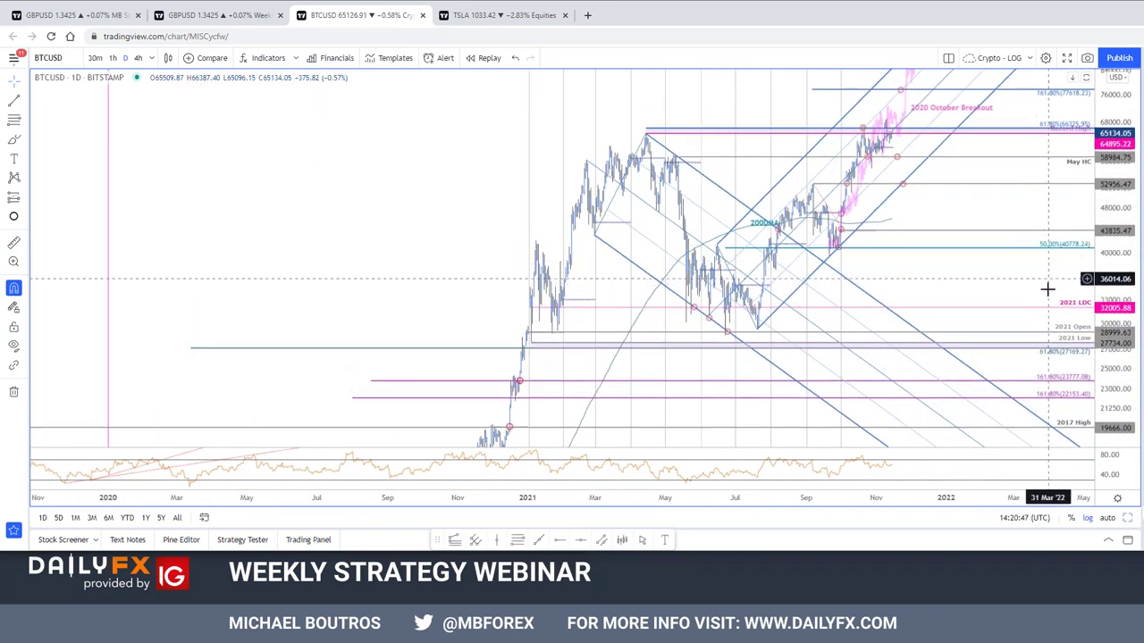
drag(906, 212, 737, 275)
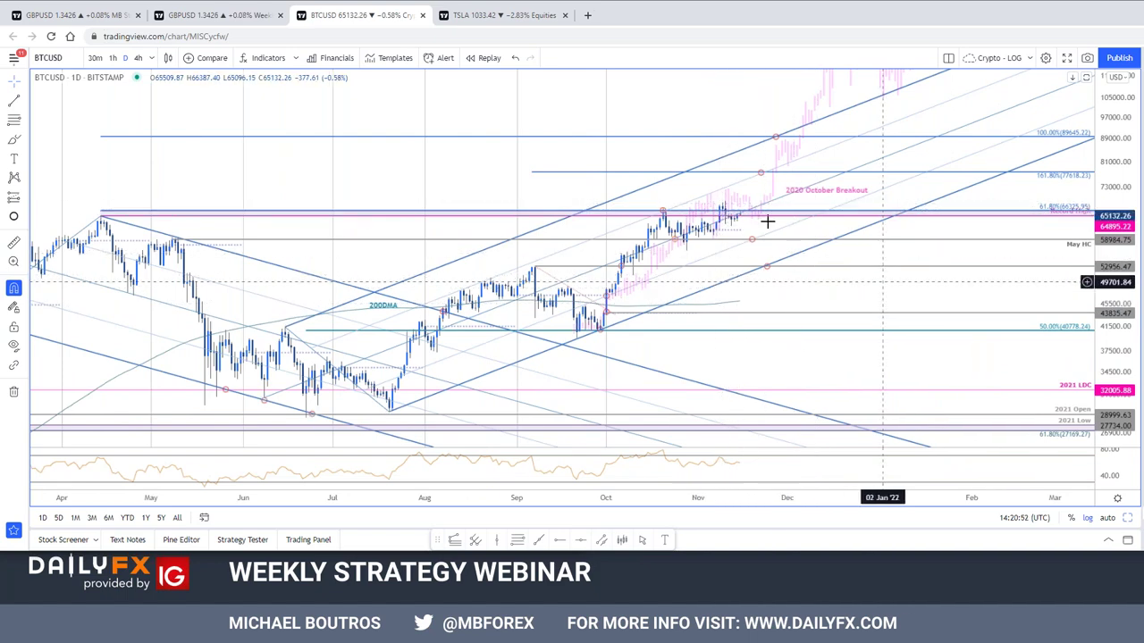
scroll(1064, 250, up, 3)
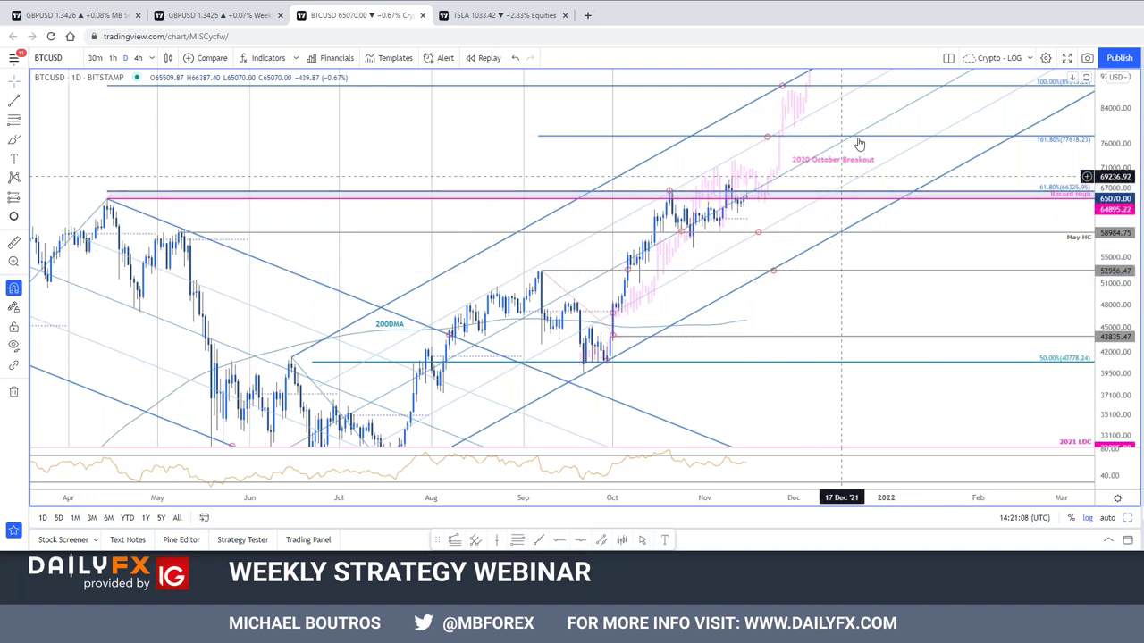
drag(923, 114, 920, 121)
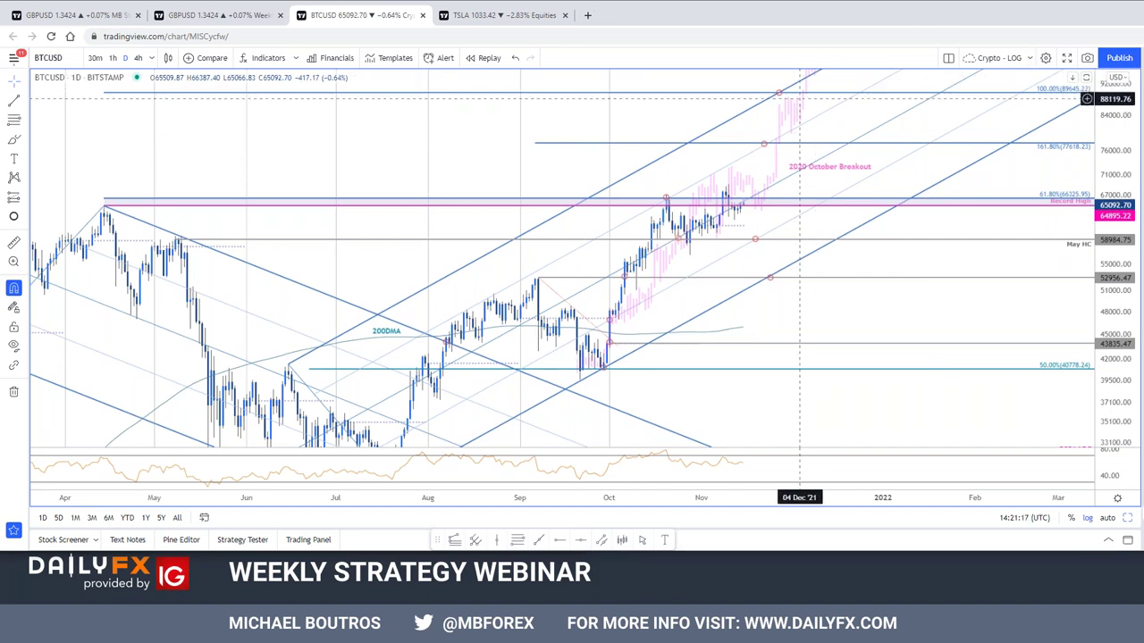
click(734, 201)
drag(1098, 112, 1108, 219)
drag(792, 299, 887, 285)
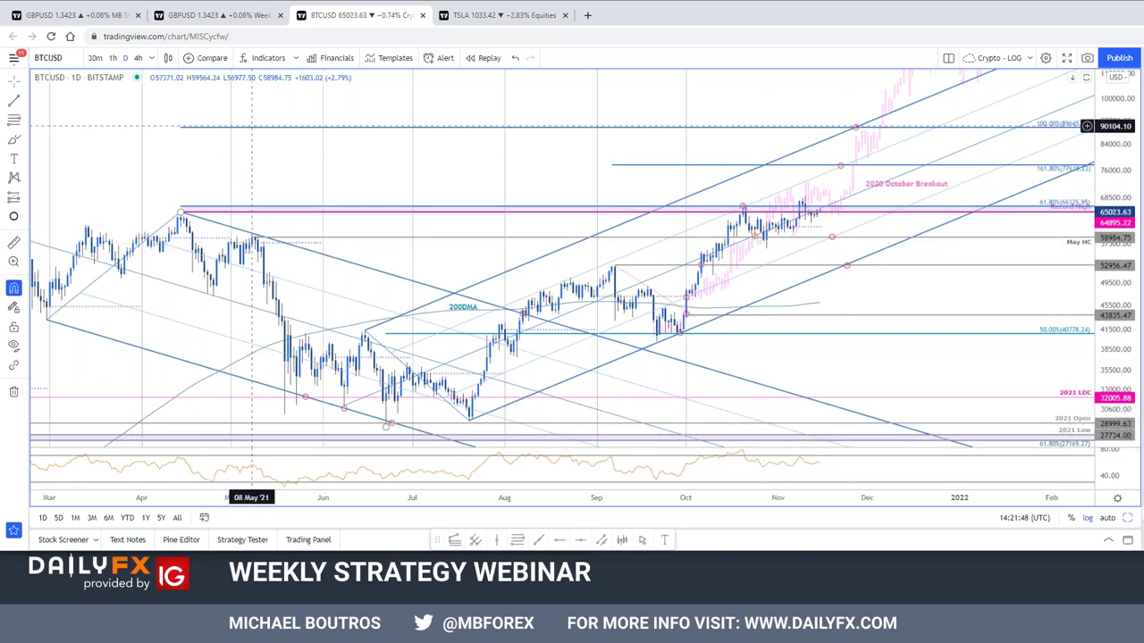
Switch to the weekly USDCHF chart and examine price against the ascending pitchfork, the 0.90807 retracement and the 2021 high-week close.
click(255, 16)
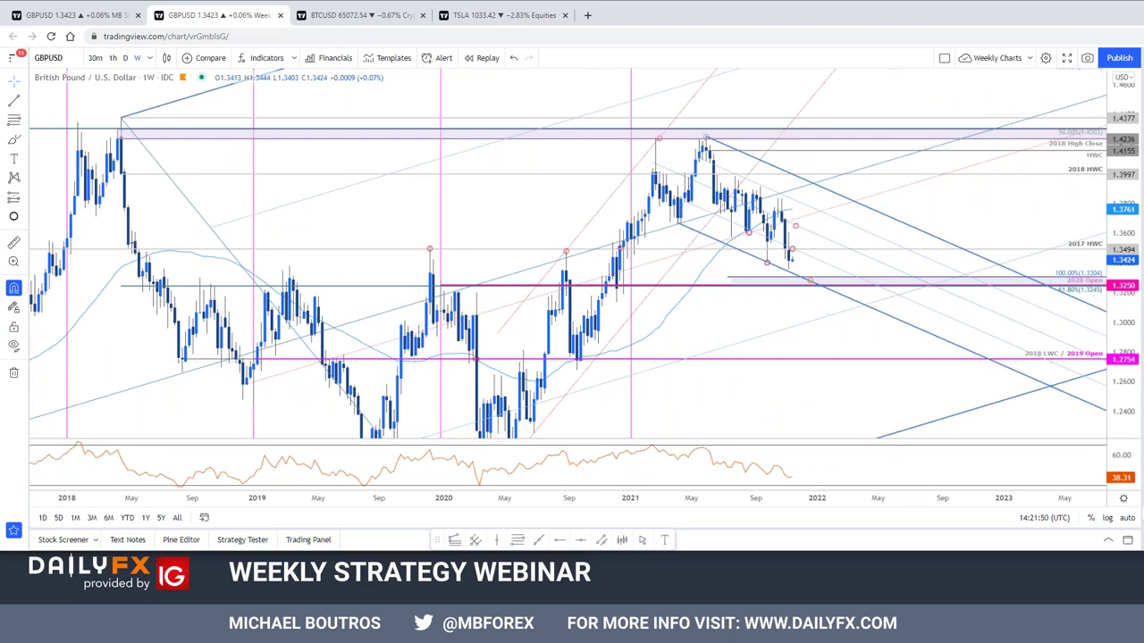
key(space)
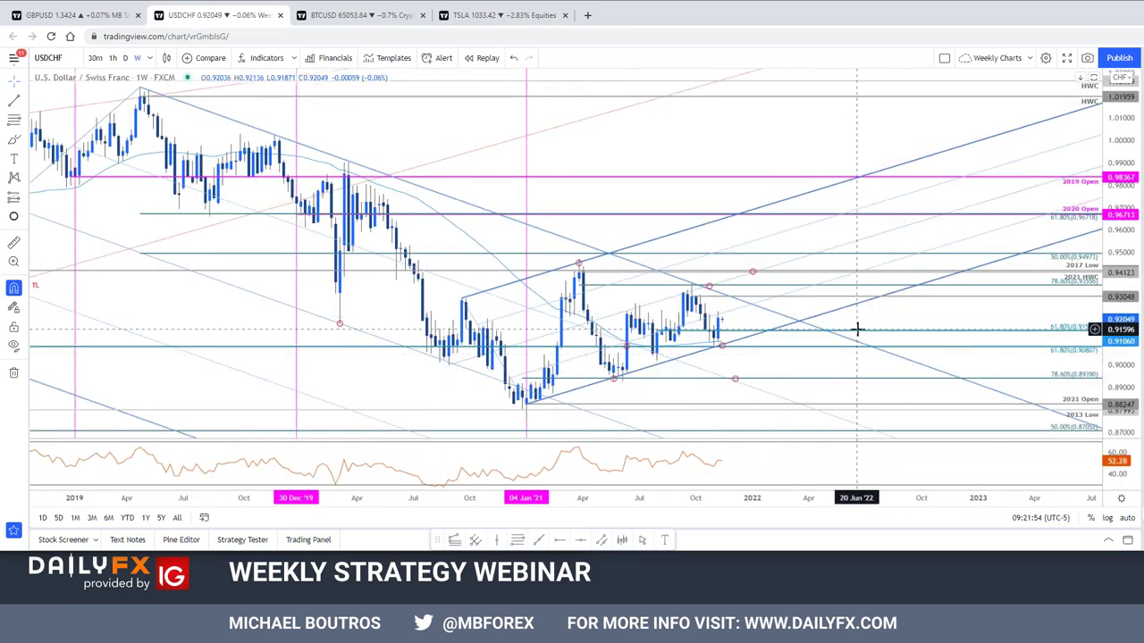
scroll(916, 314, down, 2)
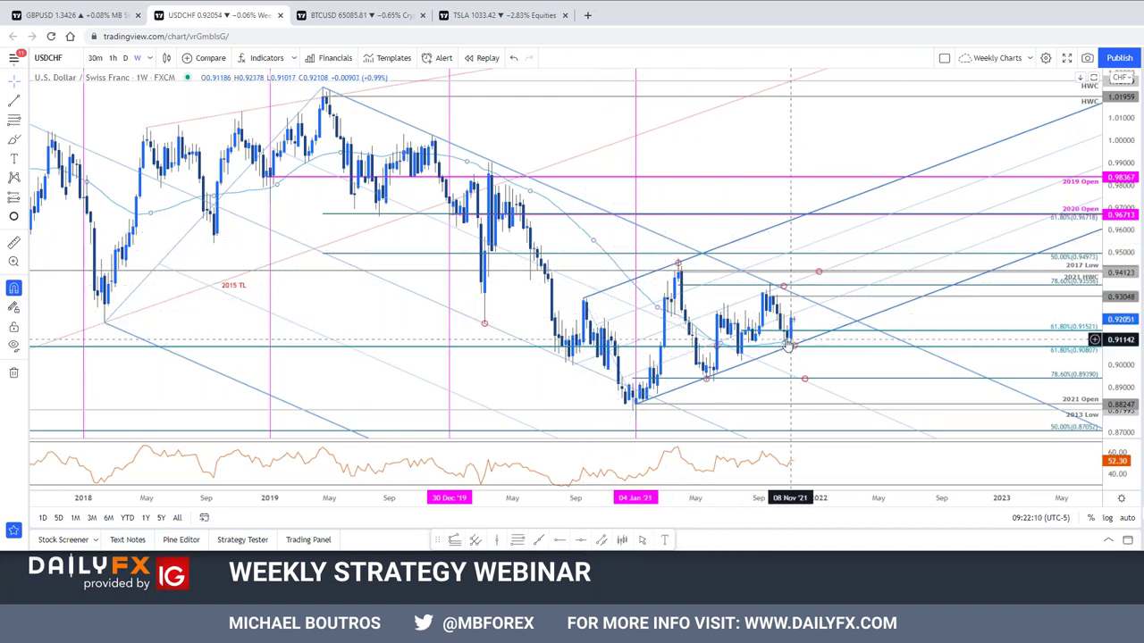
scroll(802, 351, left, 4)
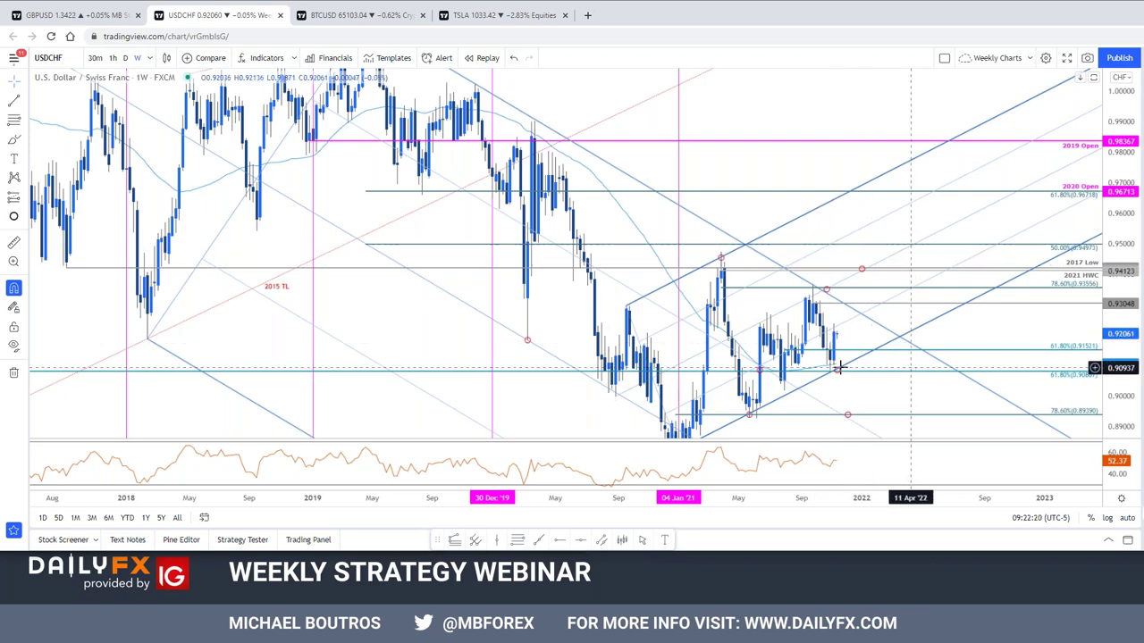
drag(1128, 252, 1136, 317)
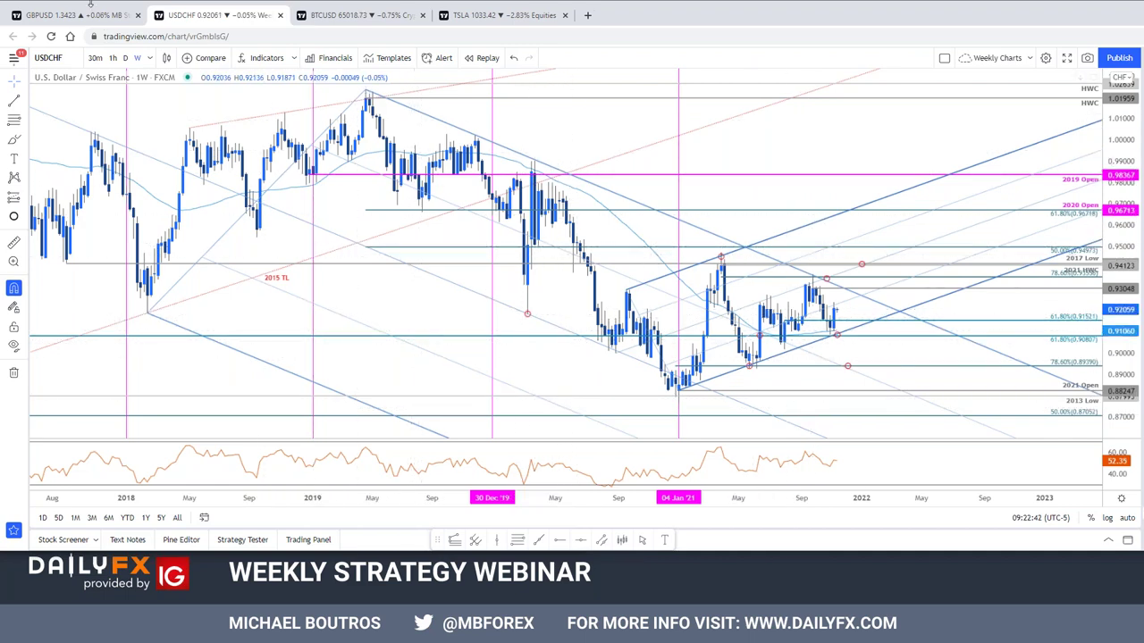
Open USDCHF in the MB Standard layout, maximize the daily chart and examine price around the 161.8% extension at 0.90901.
click(79, 15)
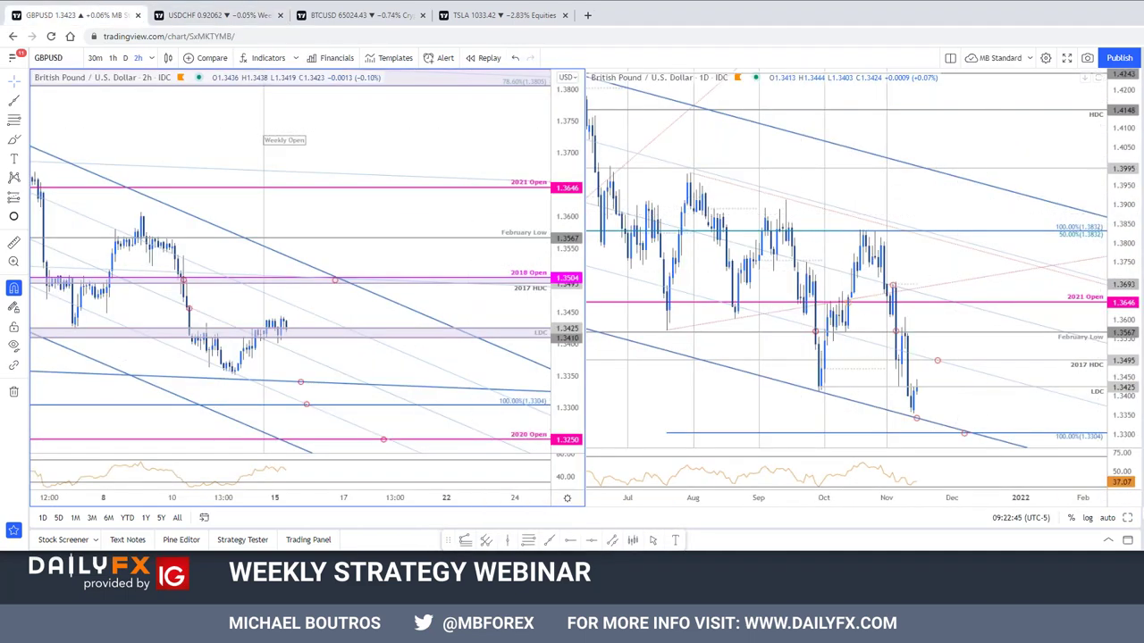
key(Down)
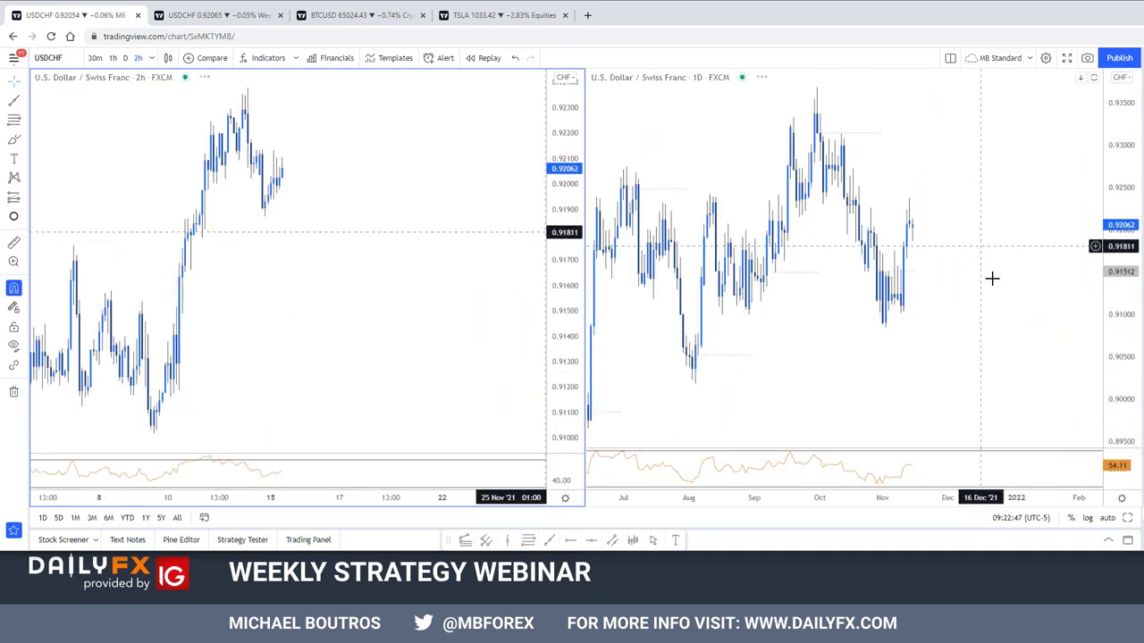
click(1011, 253)
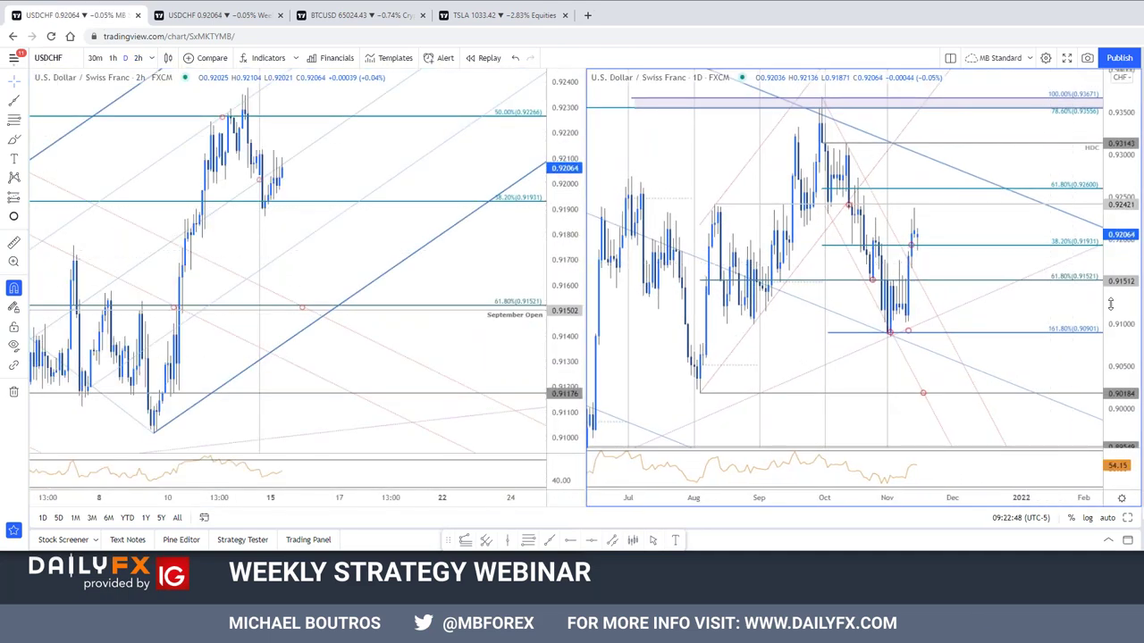
click(1128, 517)
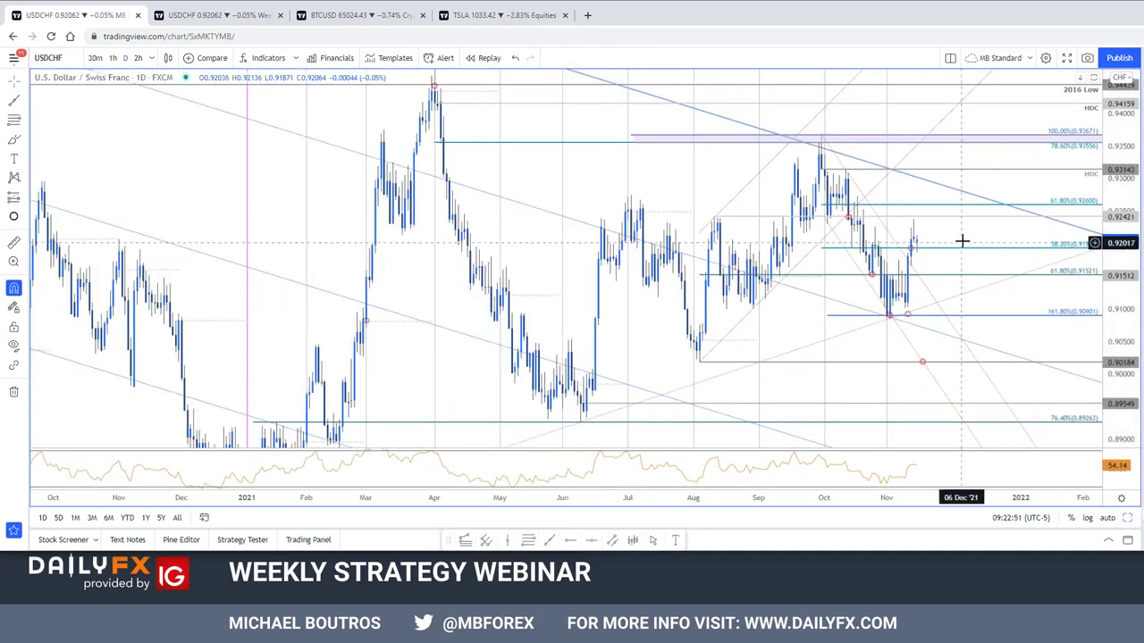
drag(952, 235, 861, 237)
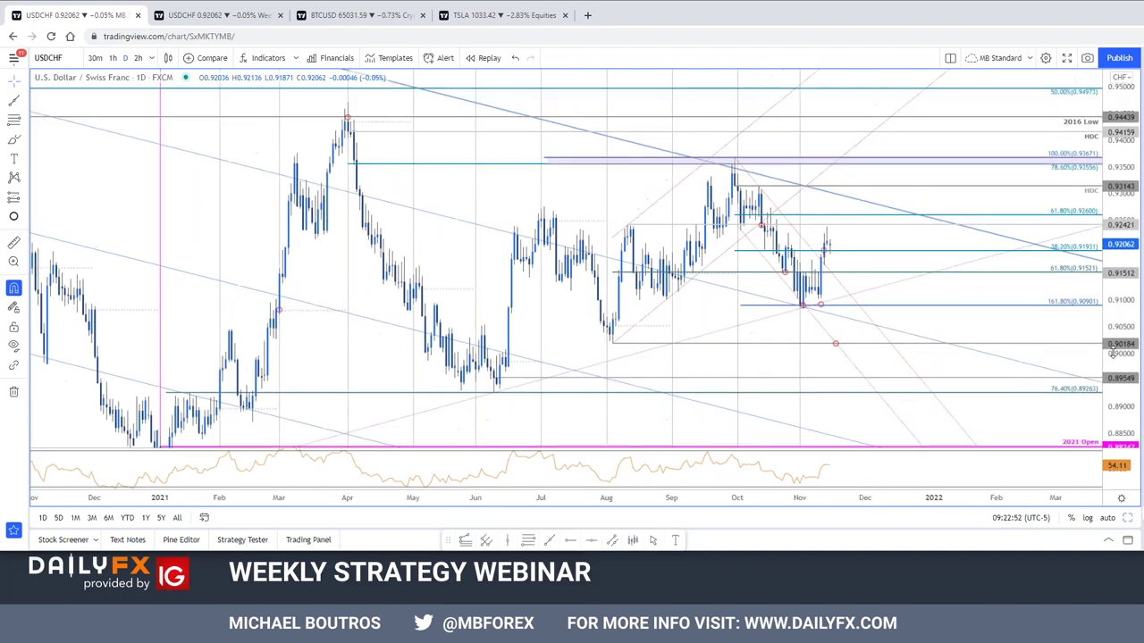
click(1084, 303)
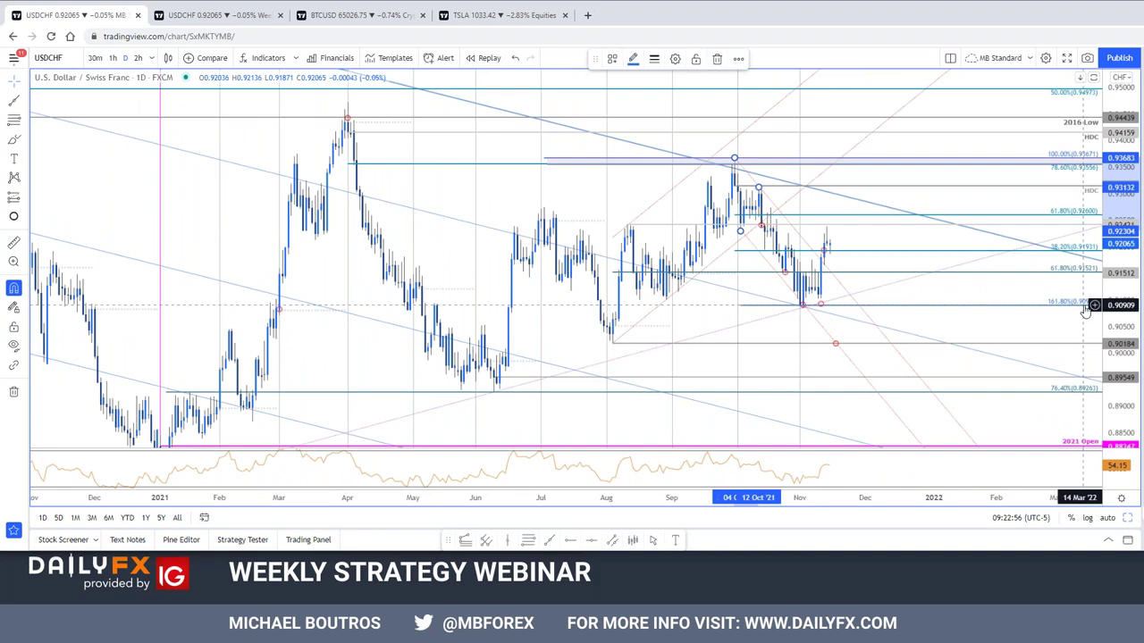
drag(763, 360, 746, 306)
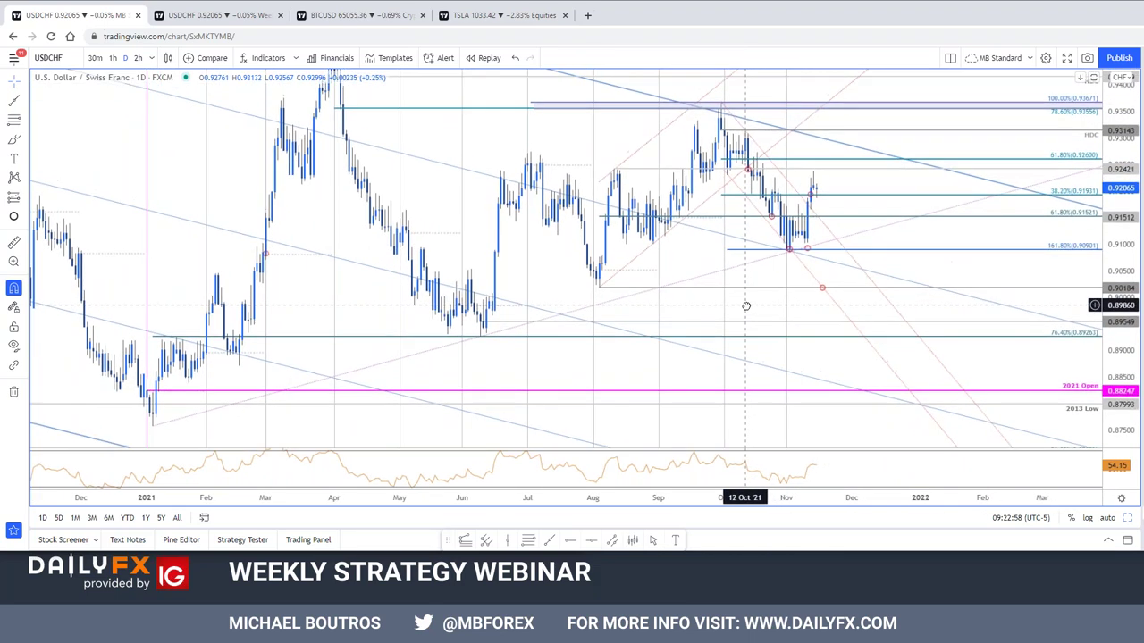
Examine the daily USDCHF slope line from the January low, the August pitchfork and the descending lines from the September high.
click(165, 427)
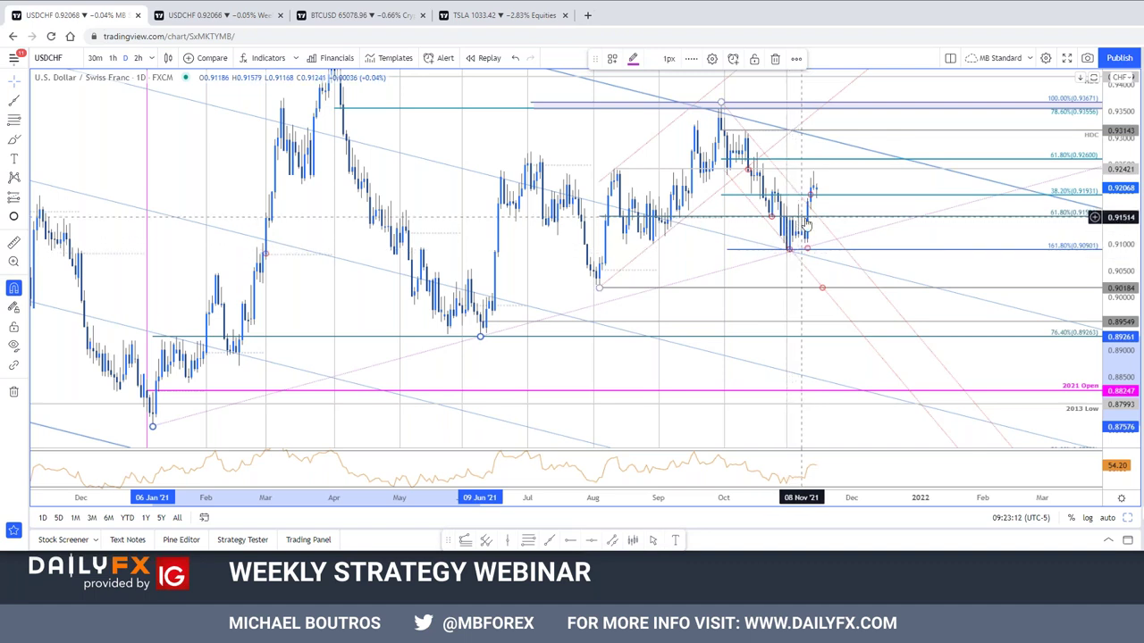
click(601, 289)
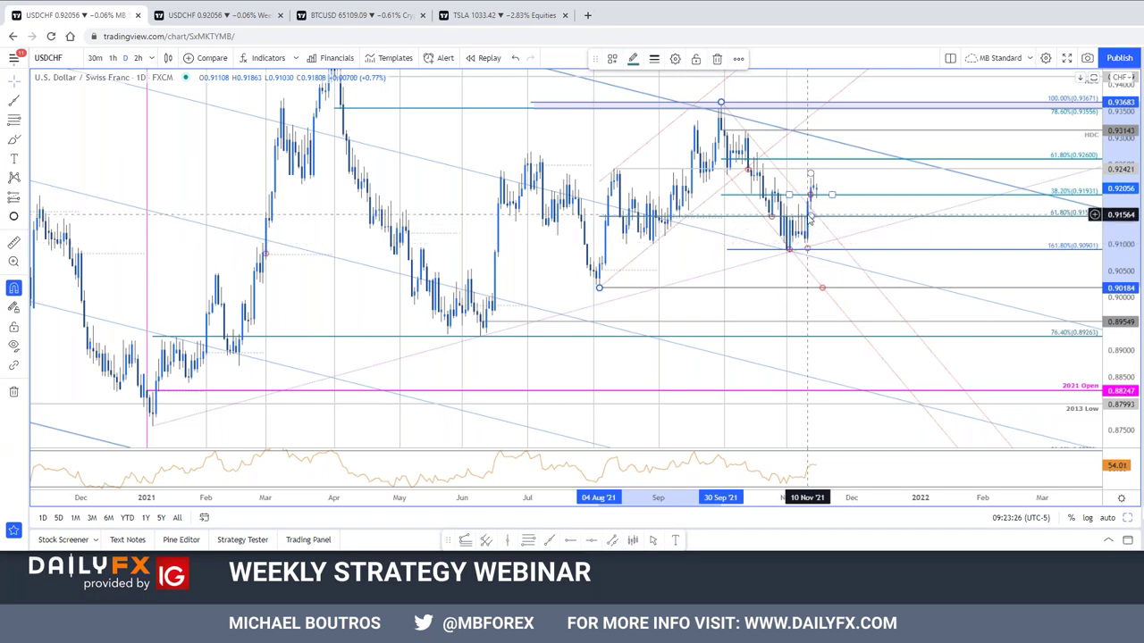
drag(827, 215, 1117, 308)
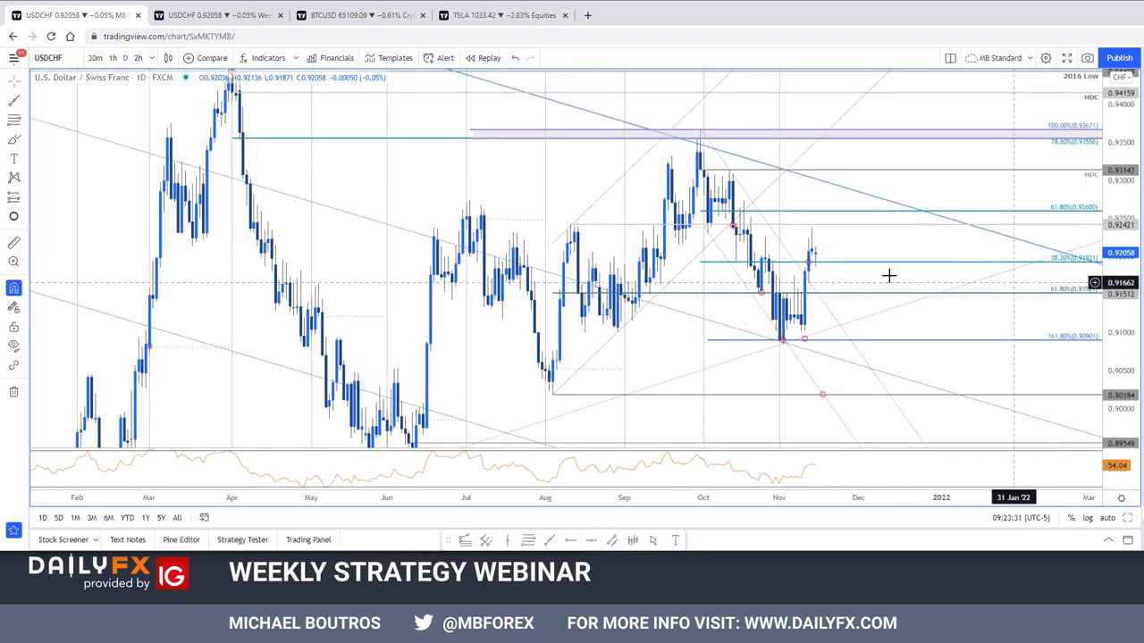
click(815, 294)
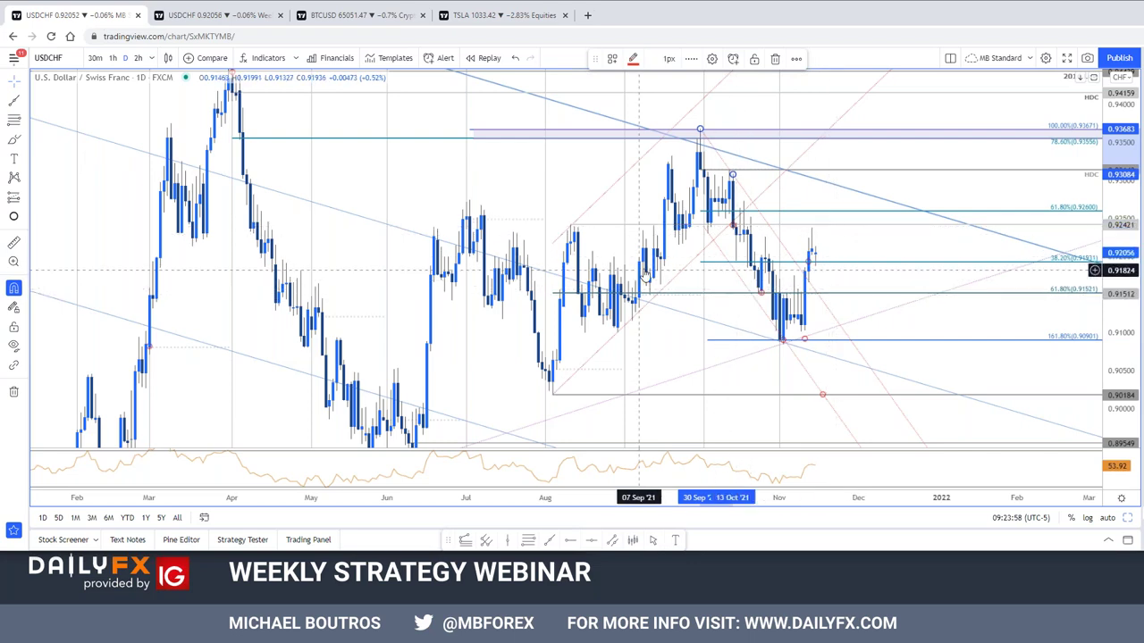
Switch the USDCHF chart to the 120-minute interval and frame the November advance within its ascending pitchfork.
text(120)
key(Return)
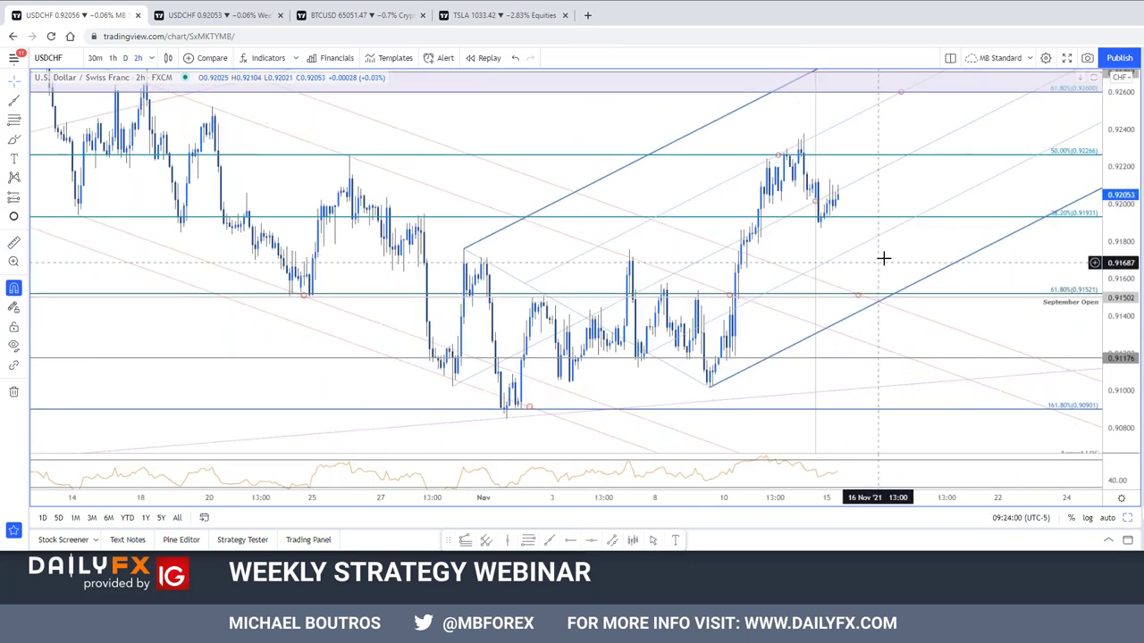
scroll(858, 288, up, 2)
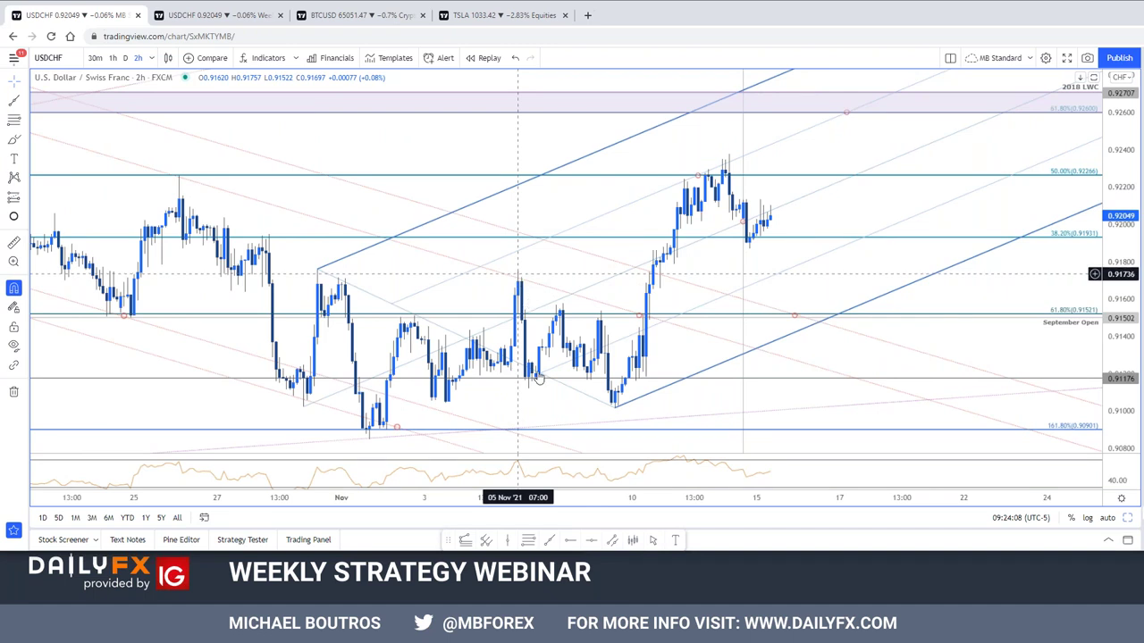
Place a horizontal ray at the 1 November USDCHF swing high, at 0.91712.
click(338, 278)
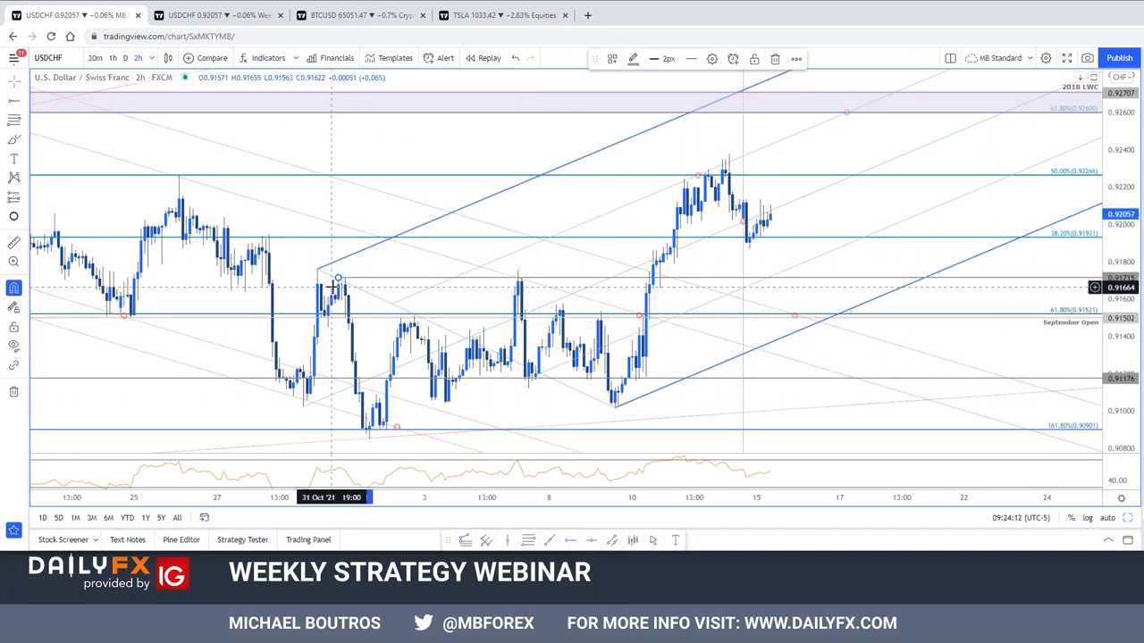
click(346, 282)
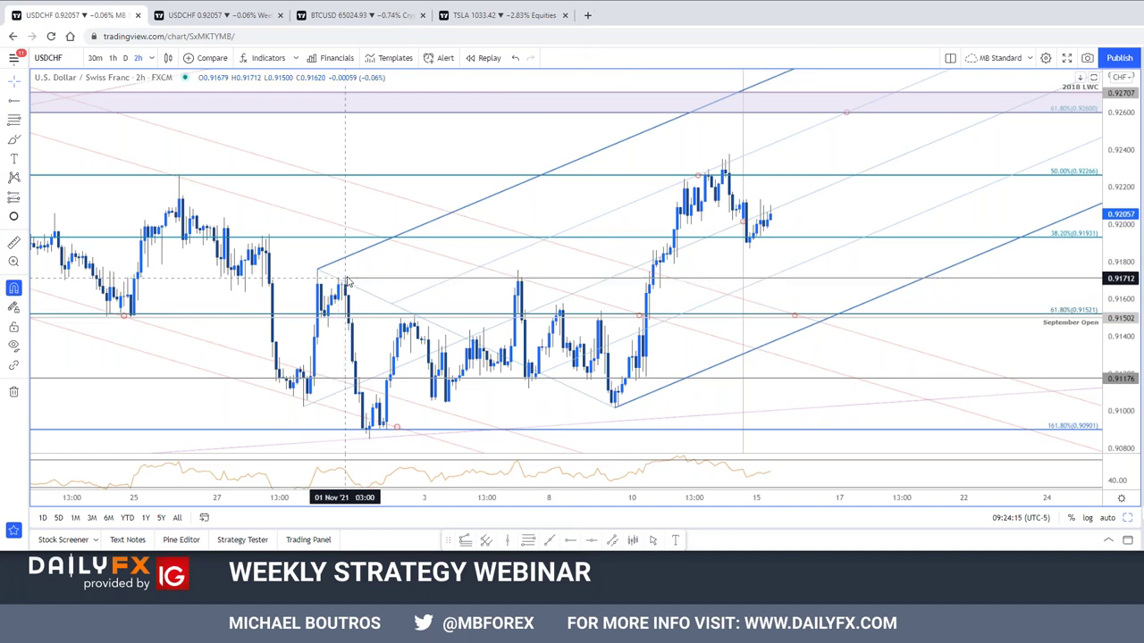
click(353, 283)
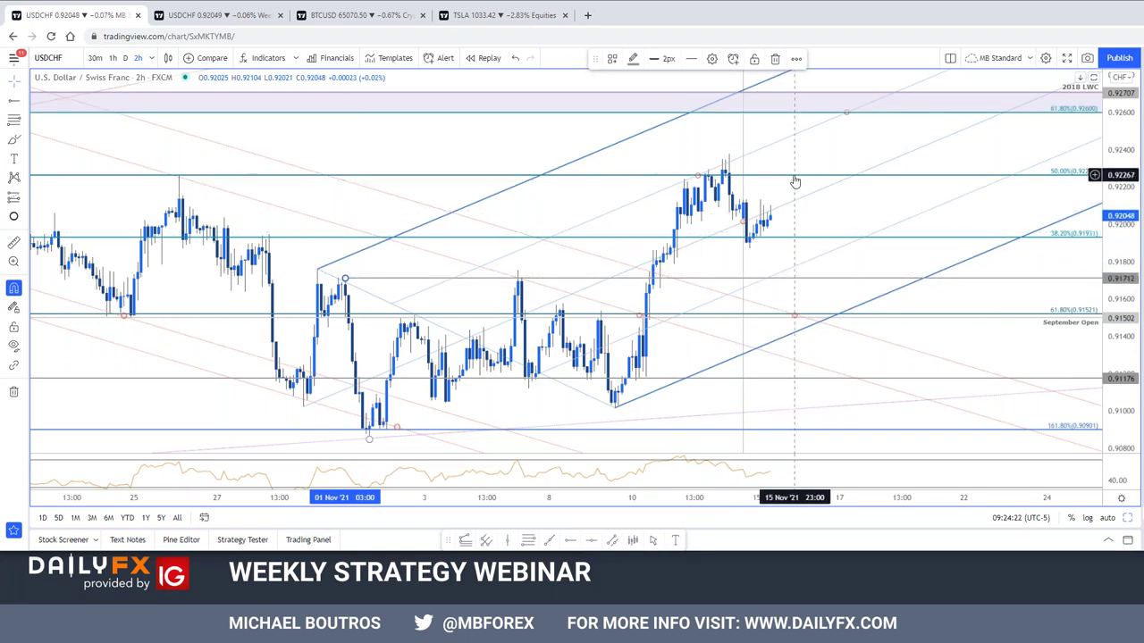
Examine two-hour USDCHF against the ascending pitchfork, the 38.2% and 50% retracements and the 0.92600–0.92707 zone.
drag(798, 181, 779, 236)
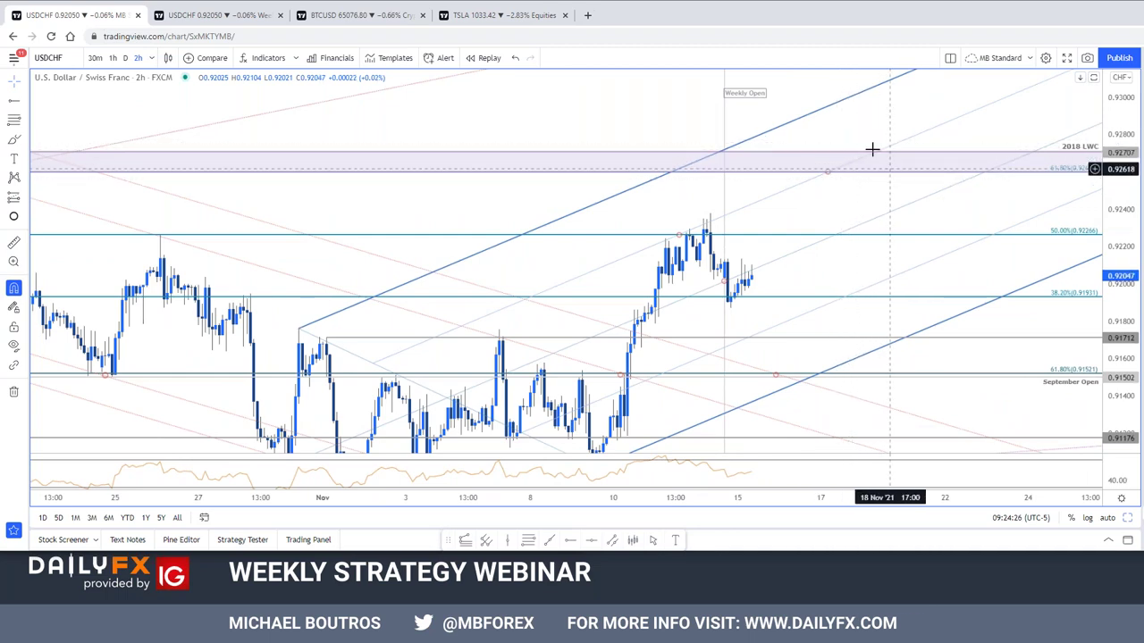
drag(1130, 170, 1127, 191)
scroll(930, 250, down, 3)
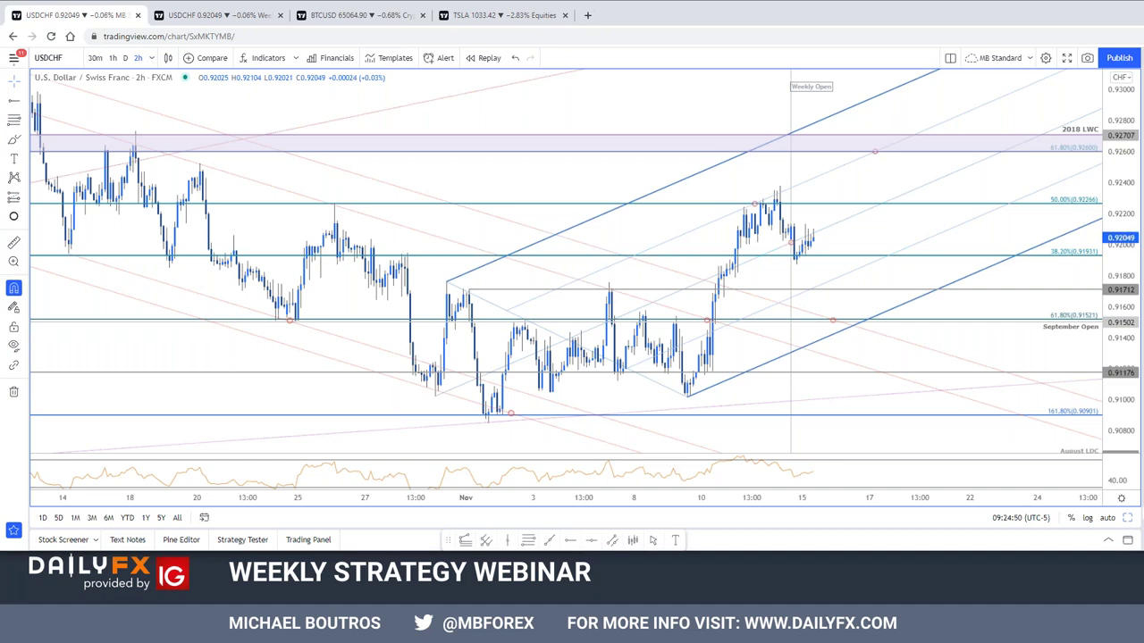
scroll(415, 290, down, 2)
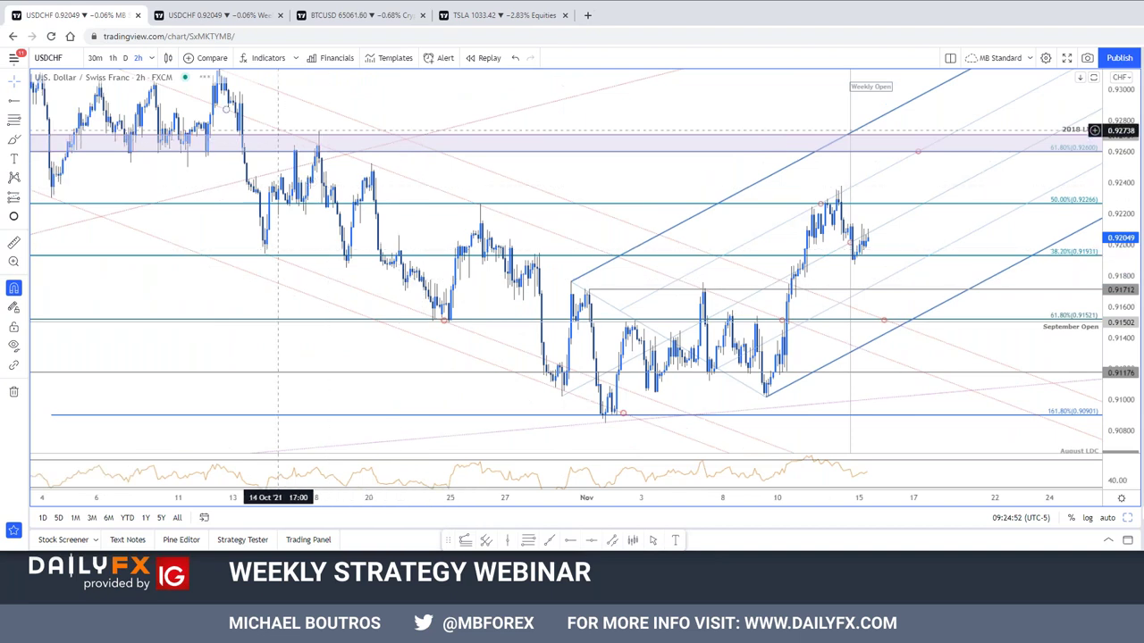
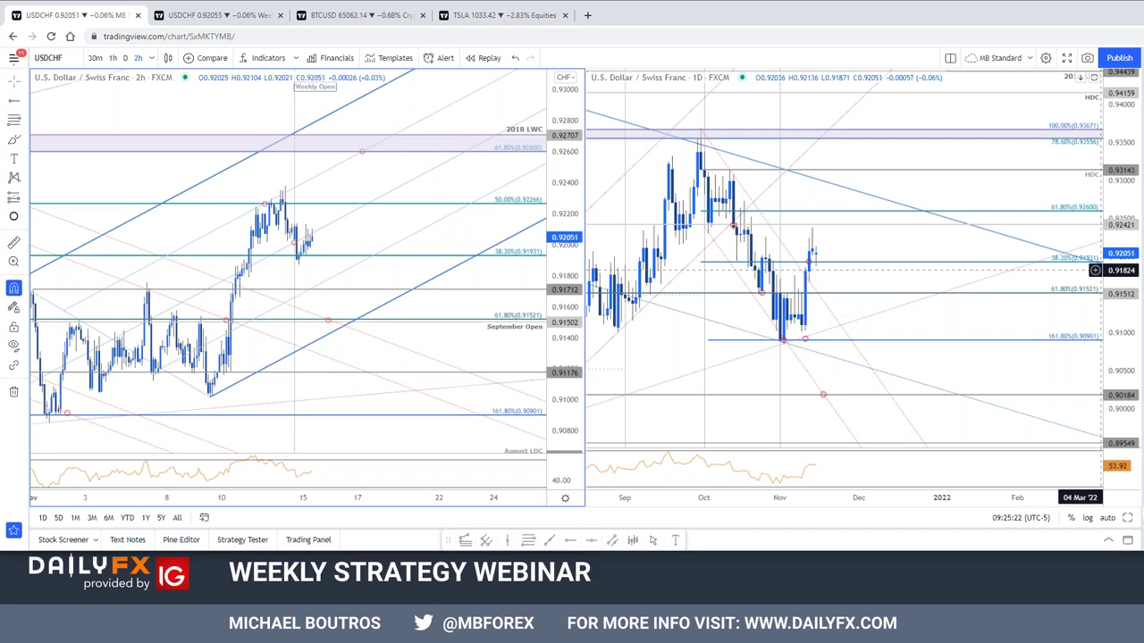
Switch the charts to SPX500, maximize the daily chart and examine the rally within the ascending slope lines.
key(space)
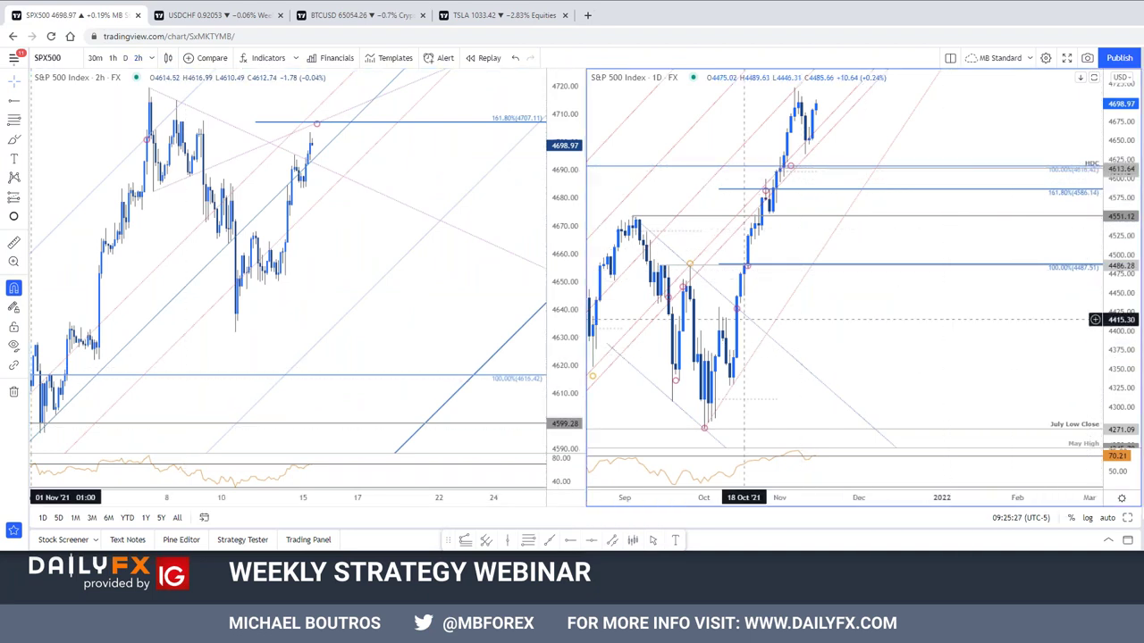
drag(1110, 325, 1116, 389)
drag(909, 350, 941, 362)
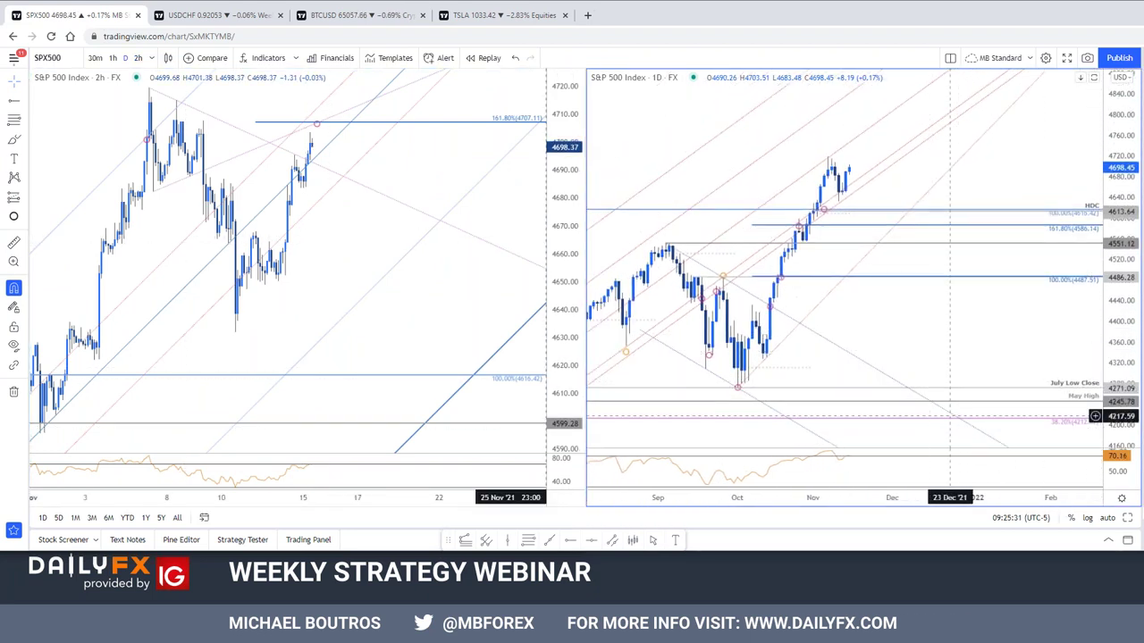
click(1127, 517)
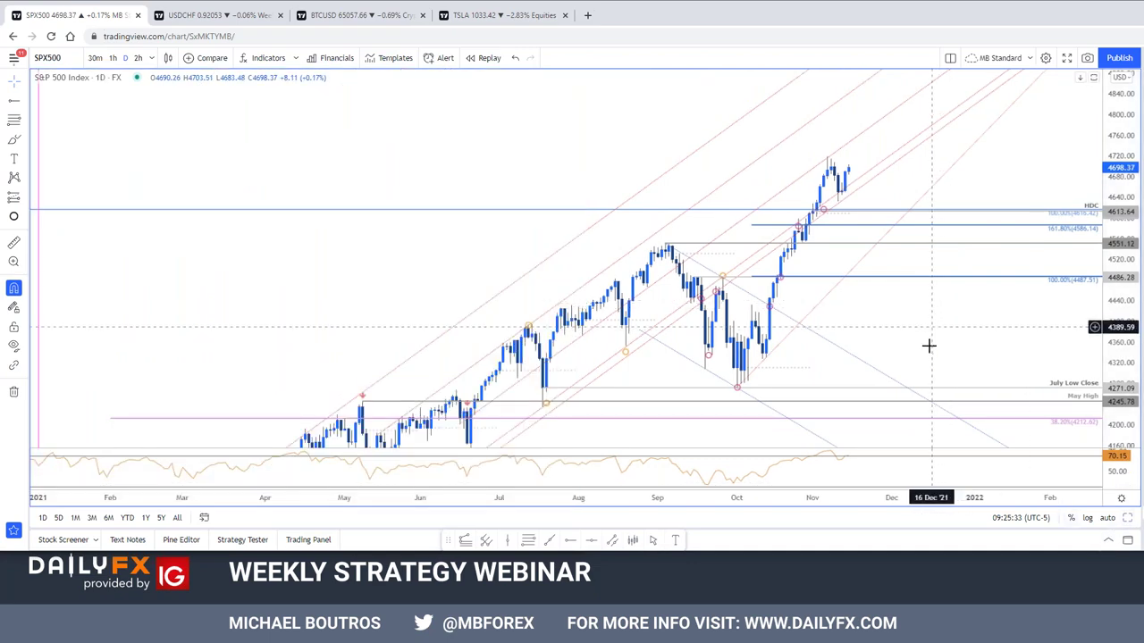
drag(932, 321, 869, 357)
scroll(884, 359, down, 3)
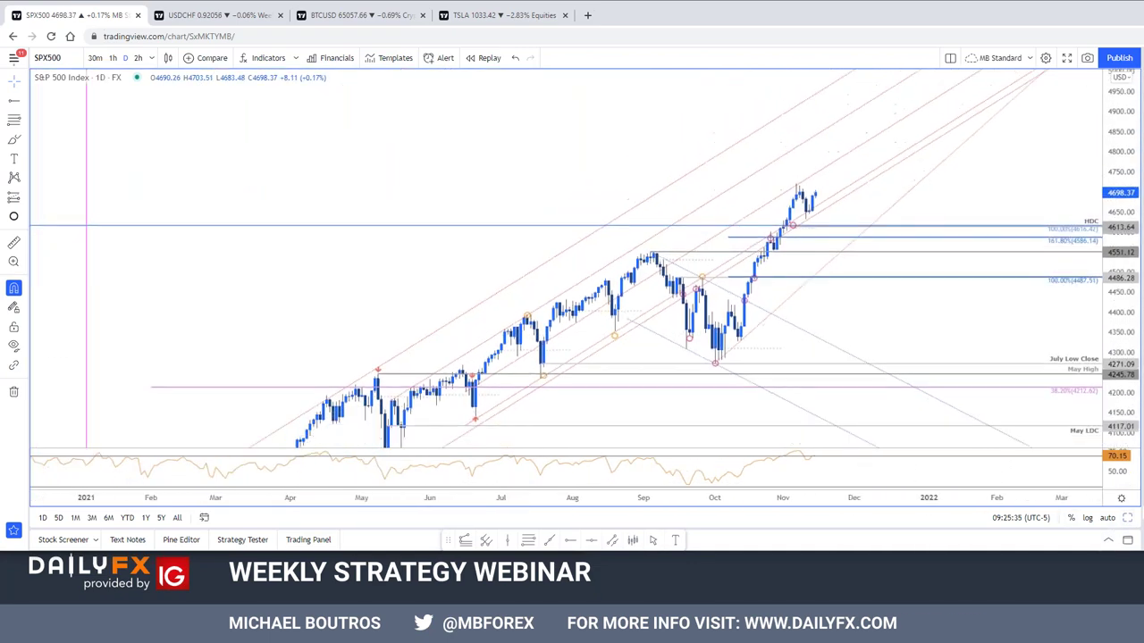
Move the circle marker from the HDC level to the lower ascending parallel on 15 November, at 4655.06.
scroll(907, 363, down, 2)
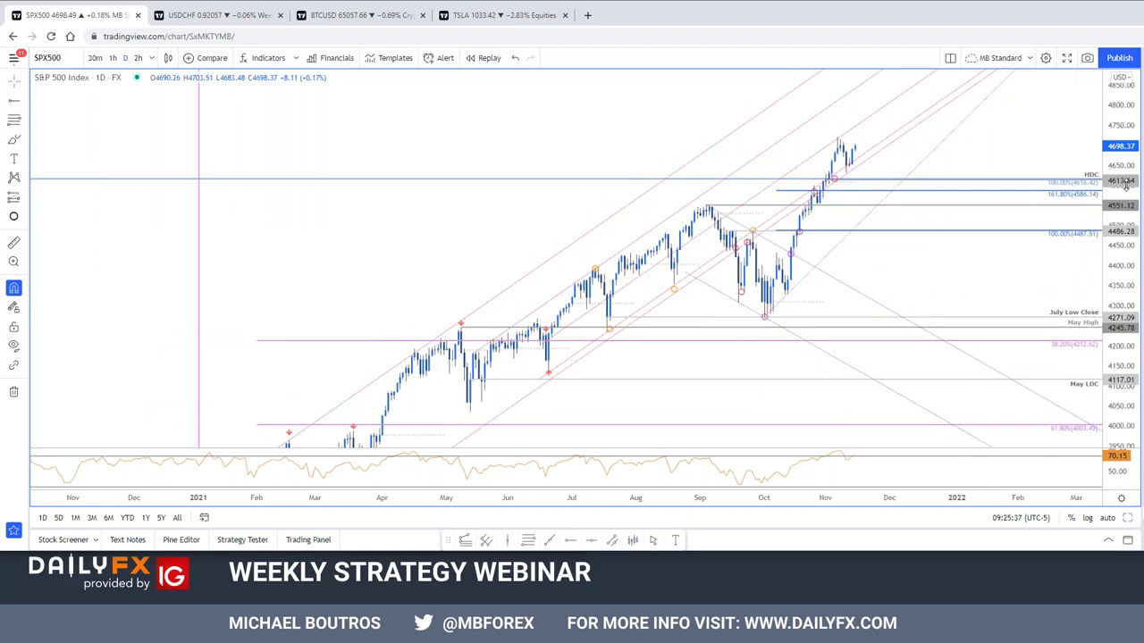
drag(1124, 188, 1124, 208)
drag(846, 252, 779, 235)
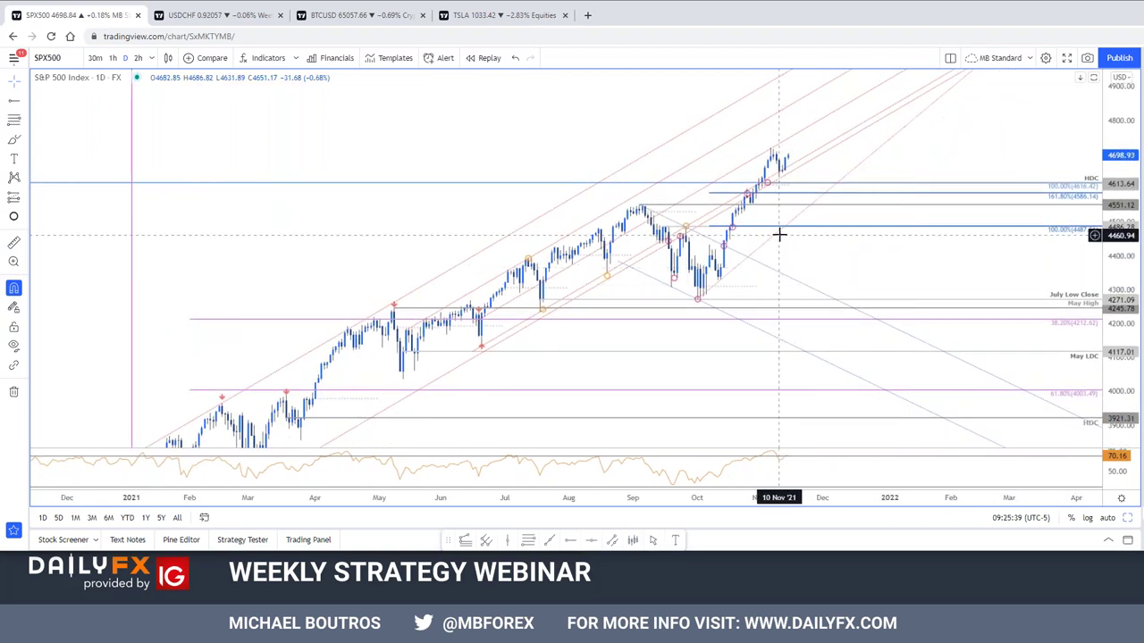
drag(809, 235, 816, 193)
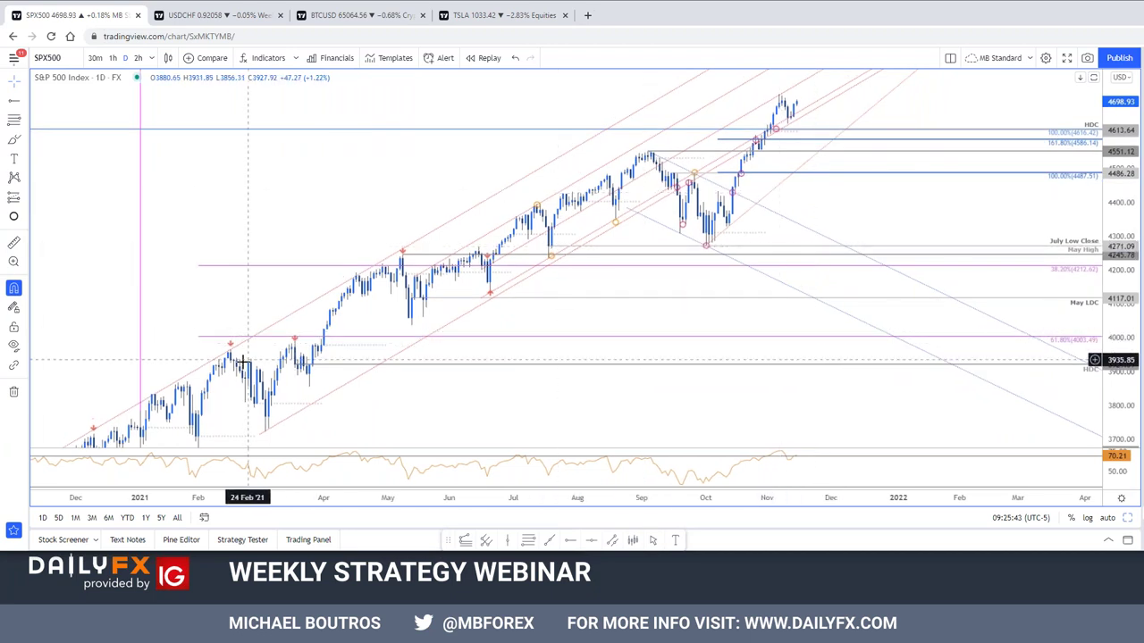
drag(898, 192, 877, 239)
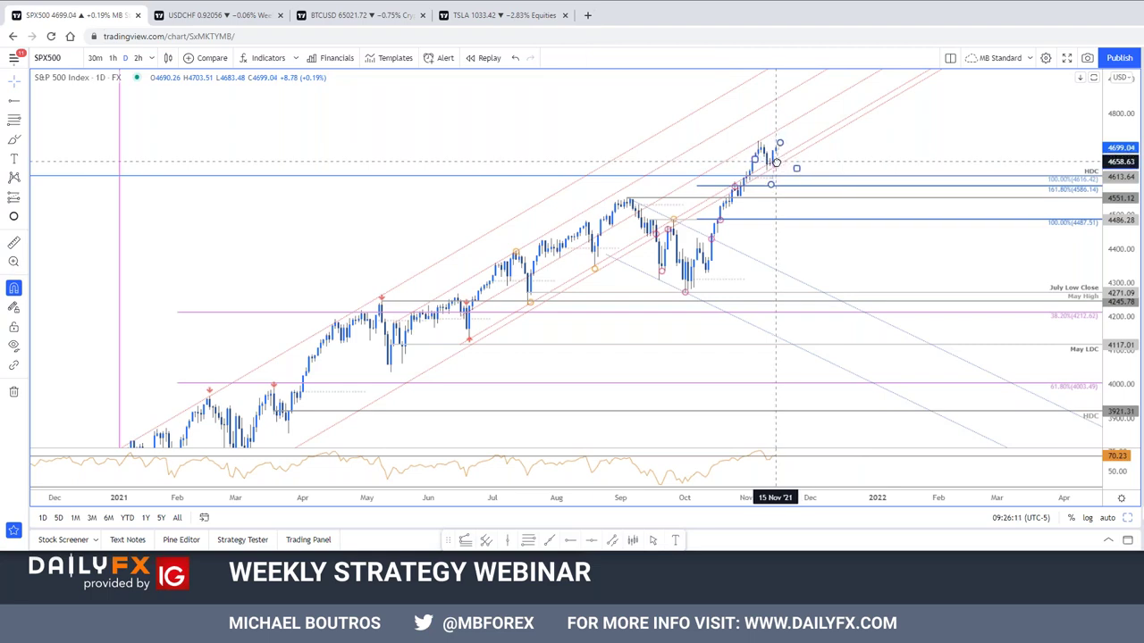
click(774, 163)
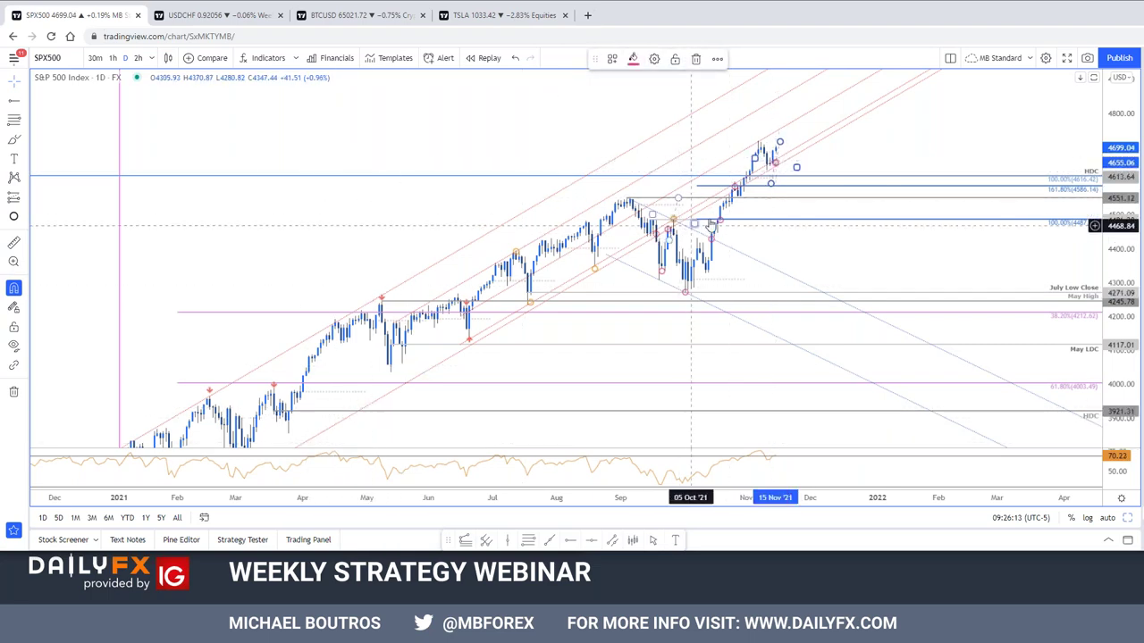
Delete the Fibonacci extension at 4487.51 and 4586.14, and place a circle marker just below the 100% level at 4616.42.
mouse_move(816, 247)
mouse_down()
mouse_move(919, 128)
mouse_move(776, 259)
mouse_up()
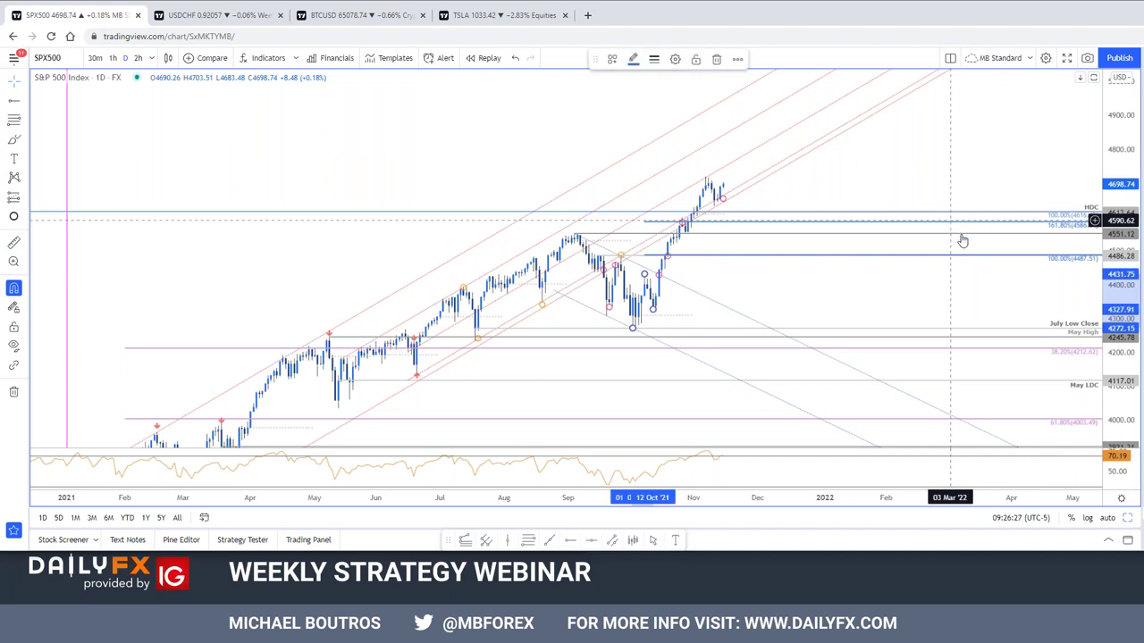
key(Delete)
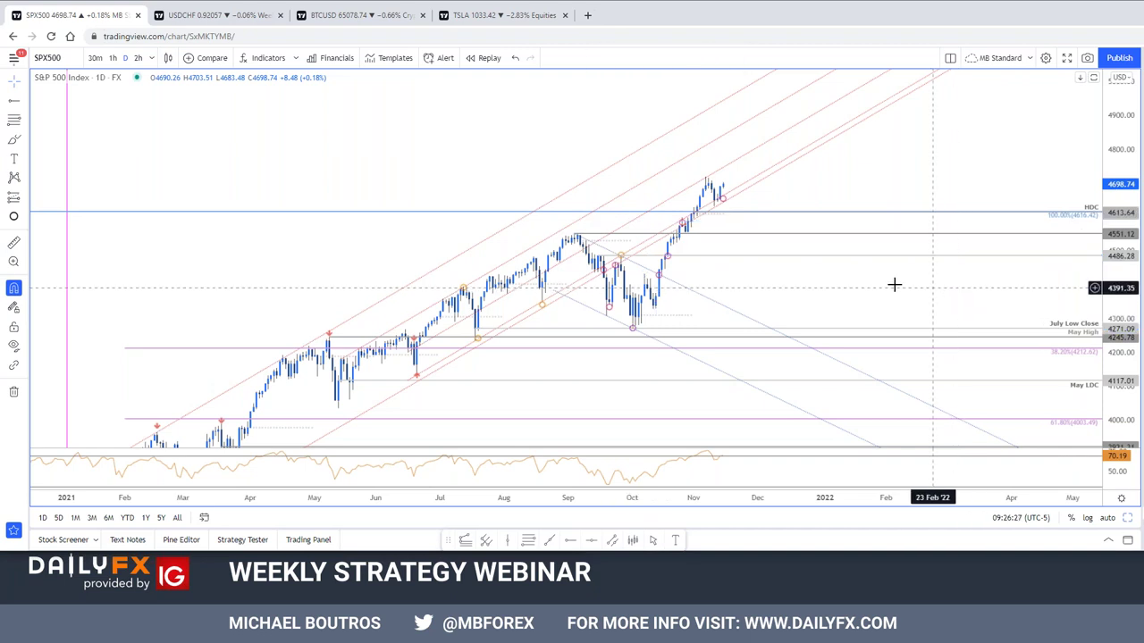
click(730, 218)
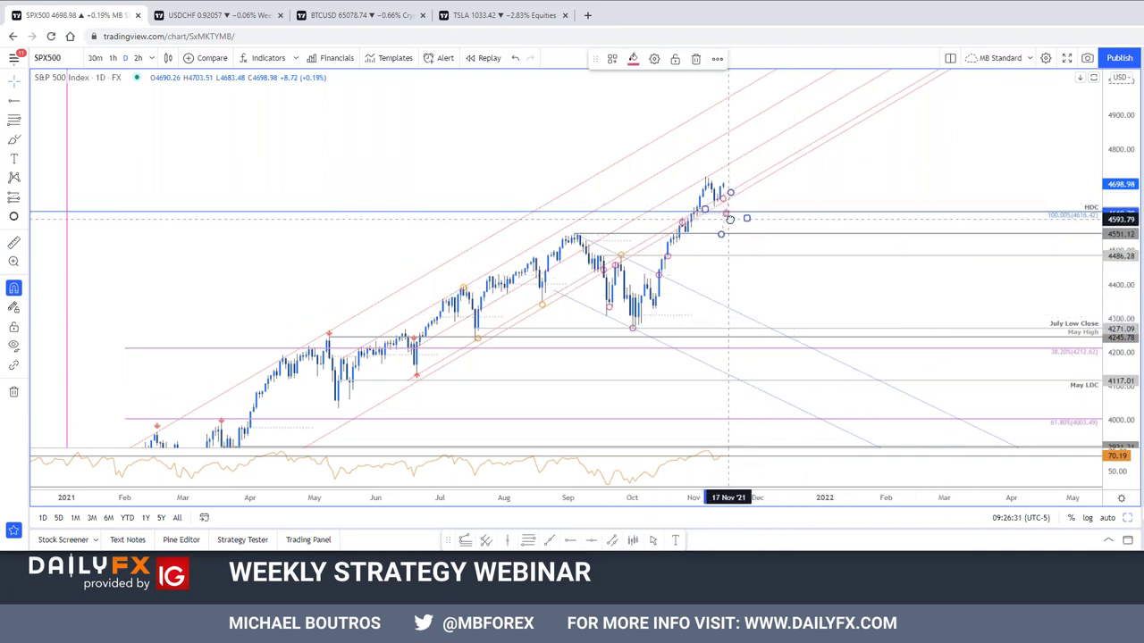
key(Delete)
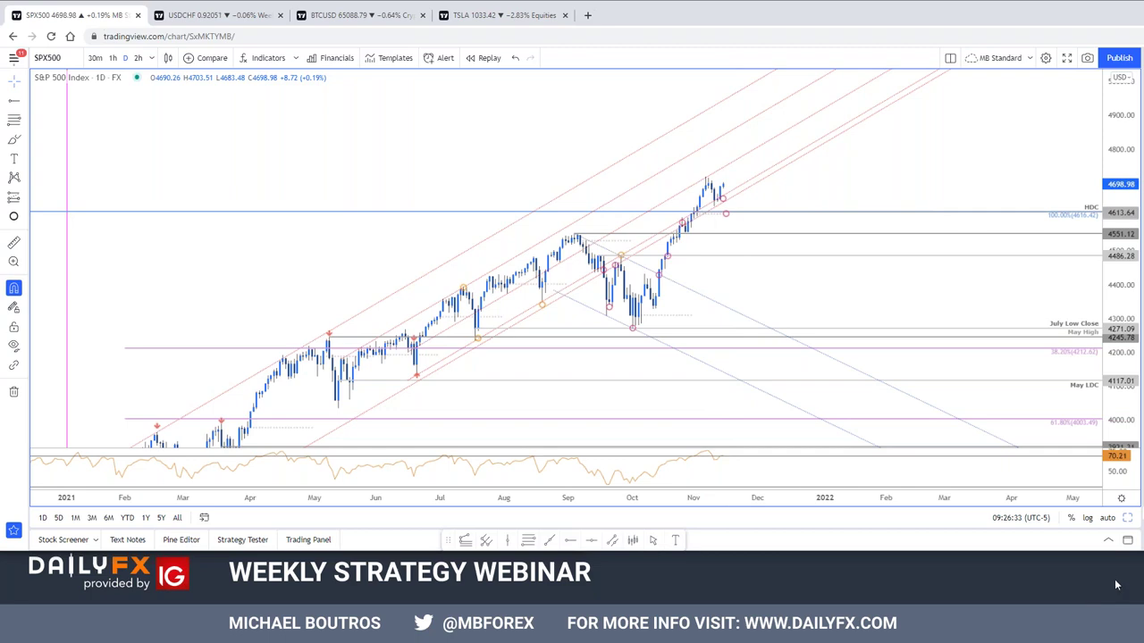
Replace the HDC level at 4613.64 with a level at 4609.27 beside the lower circle marker.
scroll(447, 223, down, 3)
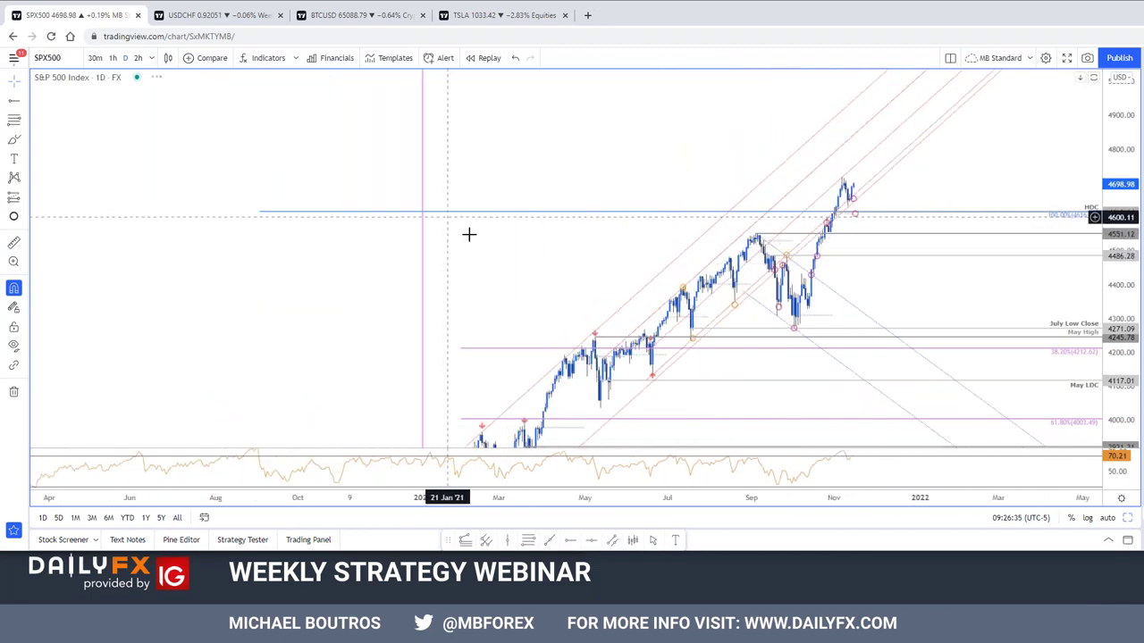
scroll(679, 402, up, 2)
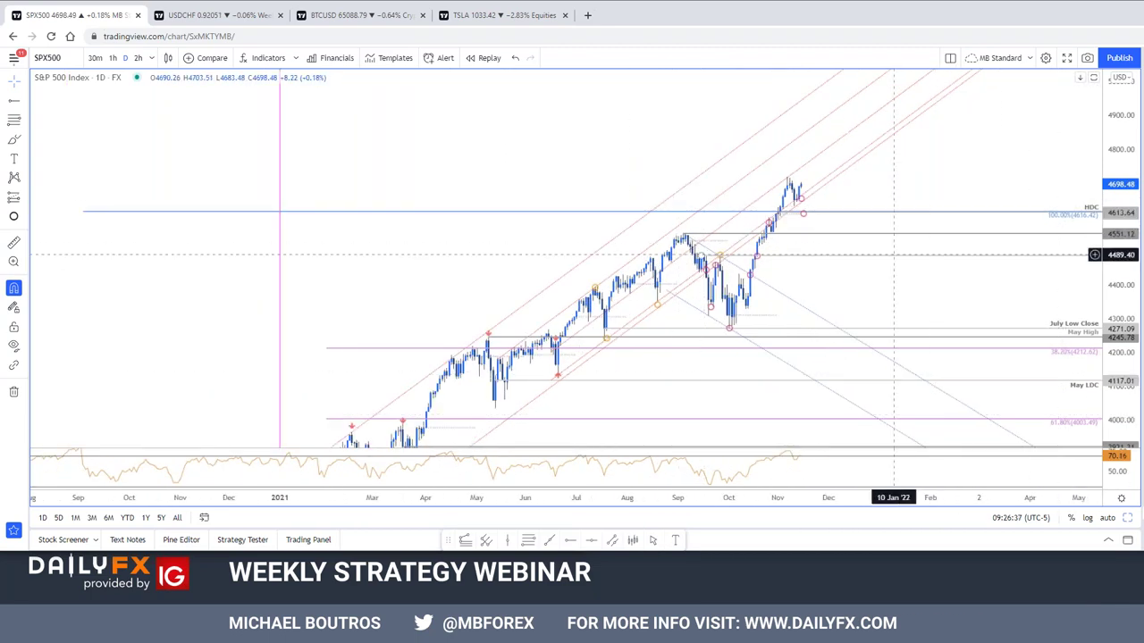
scroll(893, 254, down, 1)
click(853, 212)
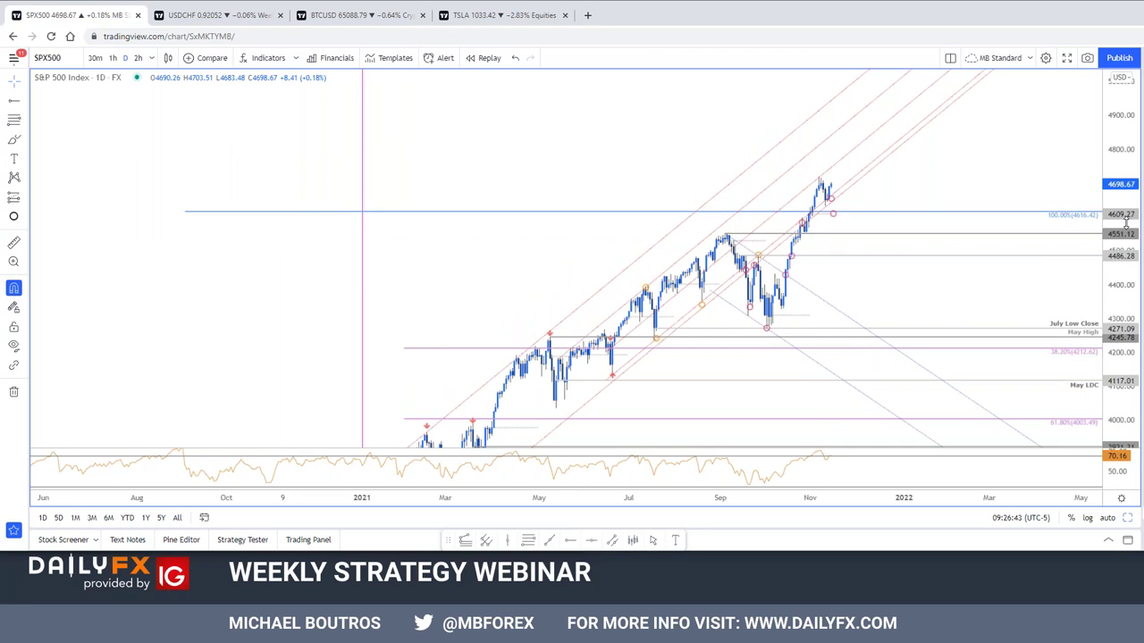
Place a circle marker above the 15 November price on the ascending parallel, at 4746.80.
double_click(832, 206)
key(Escape)
drag(832, 207, 832, 167)
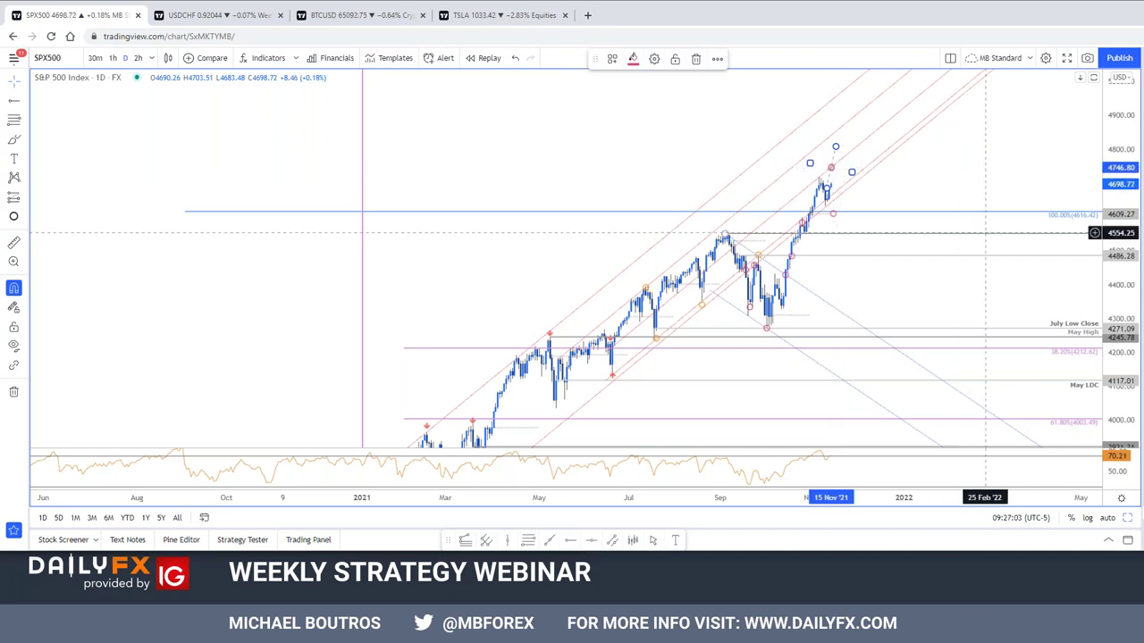
Switch SPX500 to the 120-minute interval and examine the November rebound against the 161.8% extension at 4707.11.
click(965, 191)
text(120)
key(Return)
drag(1113, 183, 1113, 358)
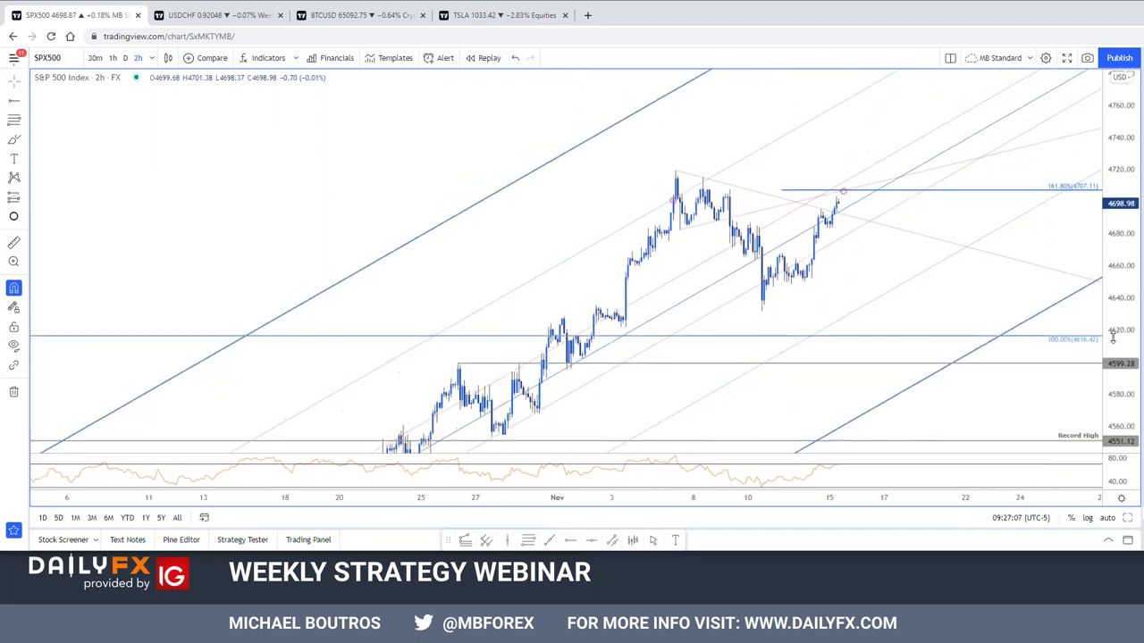
scroll(843, 277, up, 2)
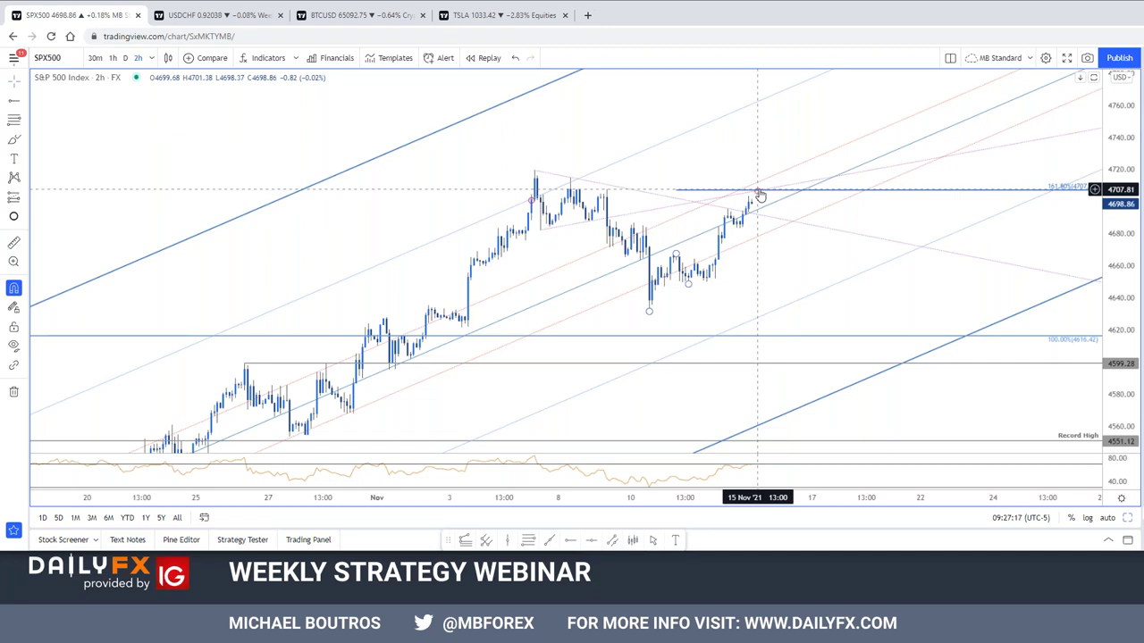
Switch SPX500 to the 240-minute interval and examine the October–November advance within its ascending pitchfork.
drag(1108, 259, 1108, 329)
text(240)
key(Return)
scroll(1042, 260, down, 6)
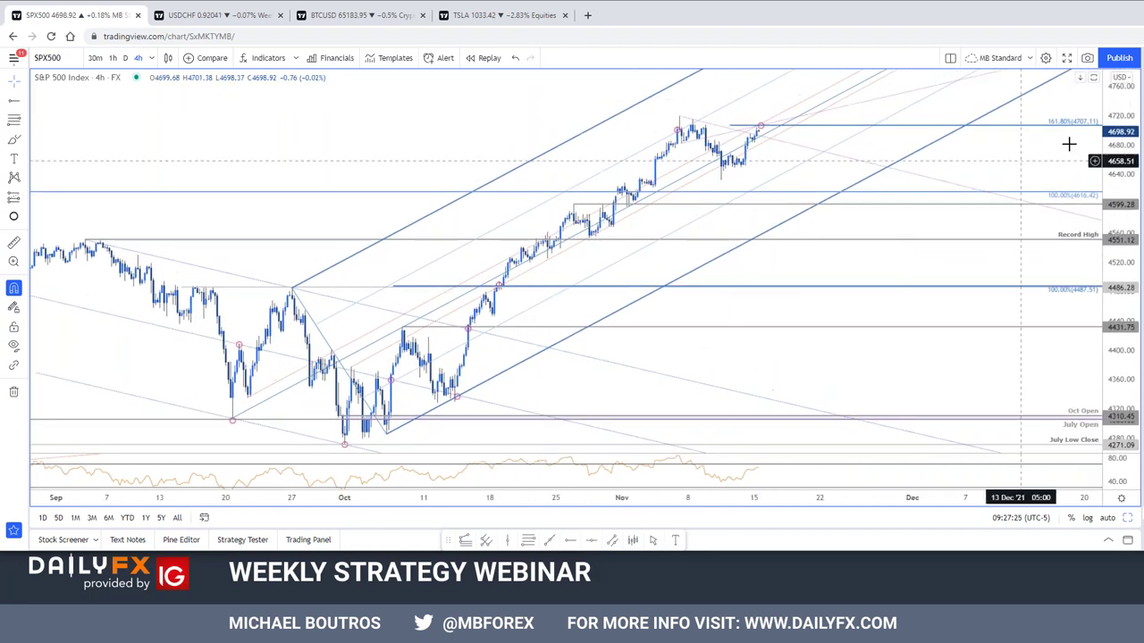
scroll(868, 373, up, 1)
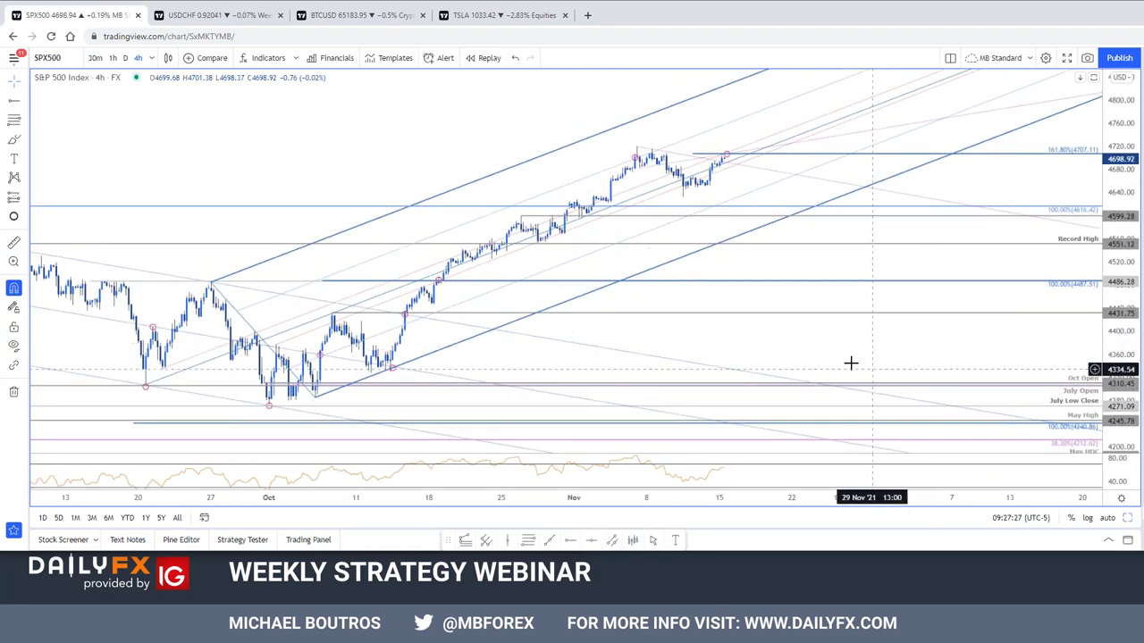
drag(805, 372, 871, 378)
drag(1117, 272, 1123, 247)
Return SPX500 to the 120-minute interval and frame the rally from mid-October with the pitchfork and 4551.12 record high.
text(120)
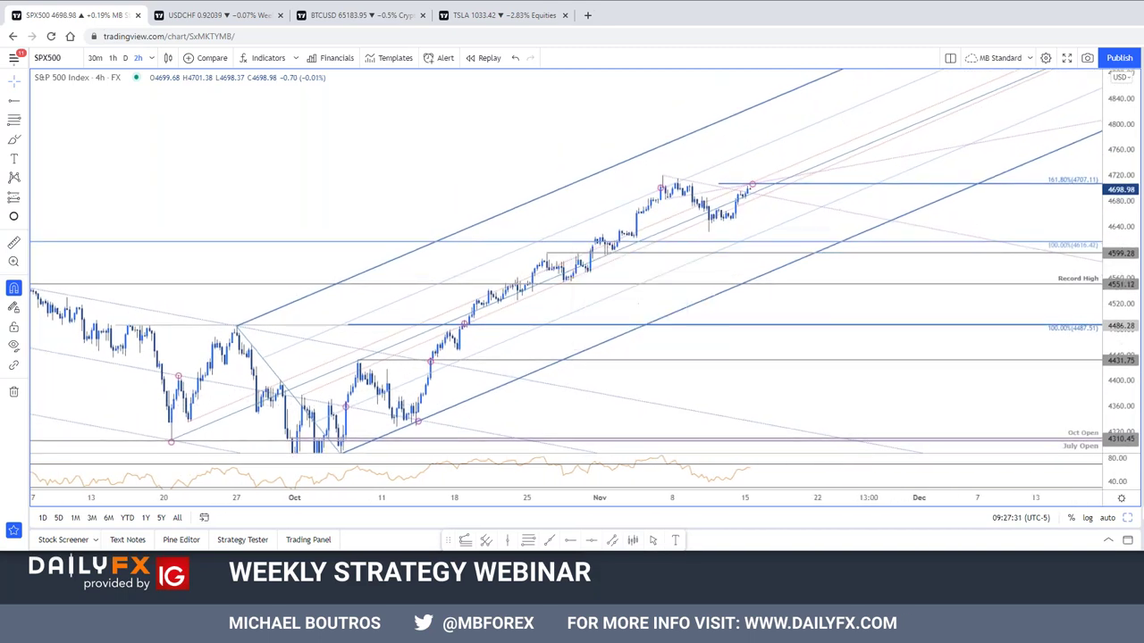
key(Return)
drag(1116, 216, 1116, 179)
drag(884, 149, 885, 212)
drag(1115, 286, 1115, 280)
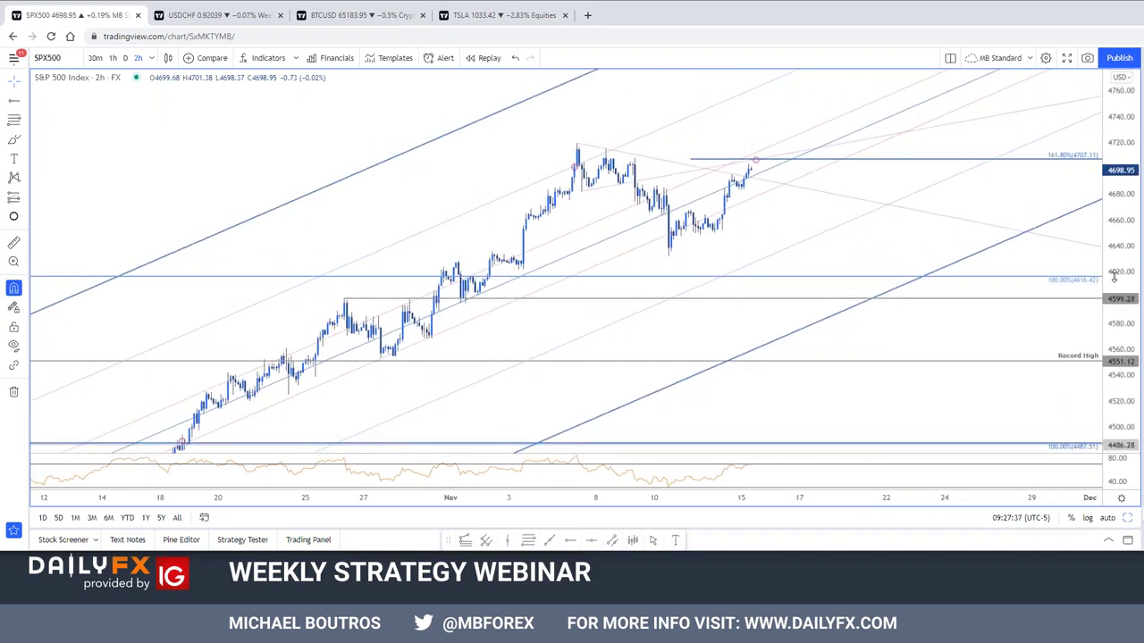
Bring back the daily SPX500 chart and restore the split layout to compare it with the two-hour chart.
text(1D)
key(Return)
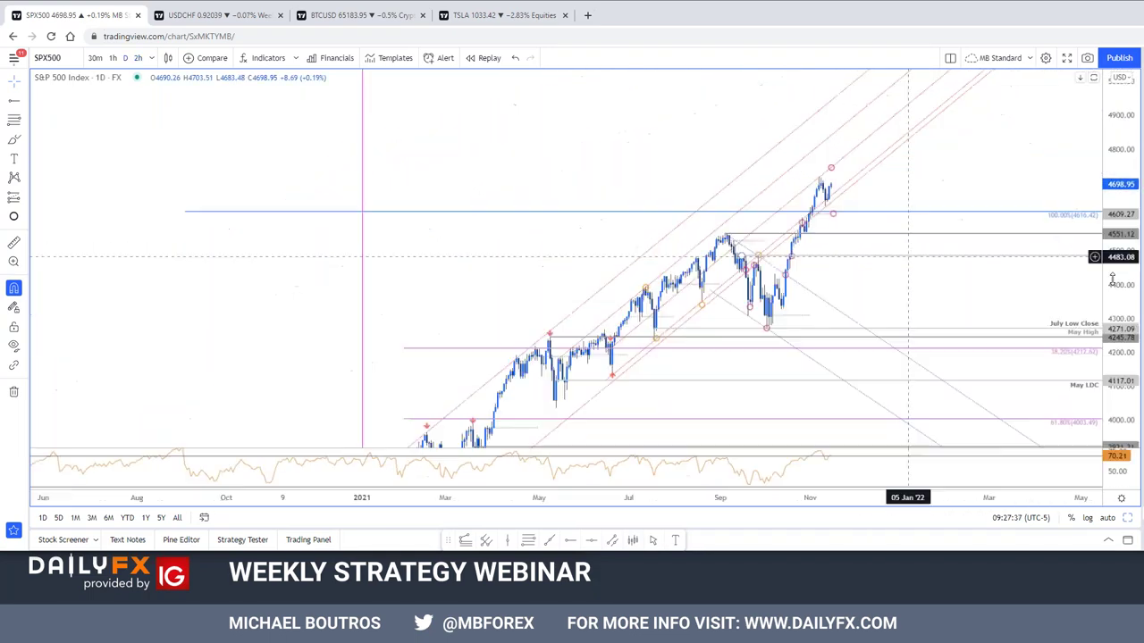
click(1127, 517)
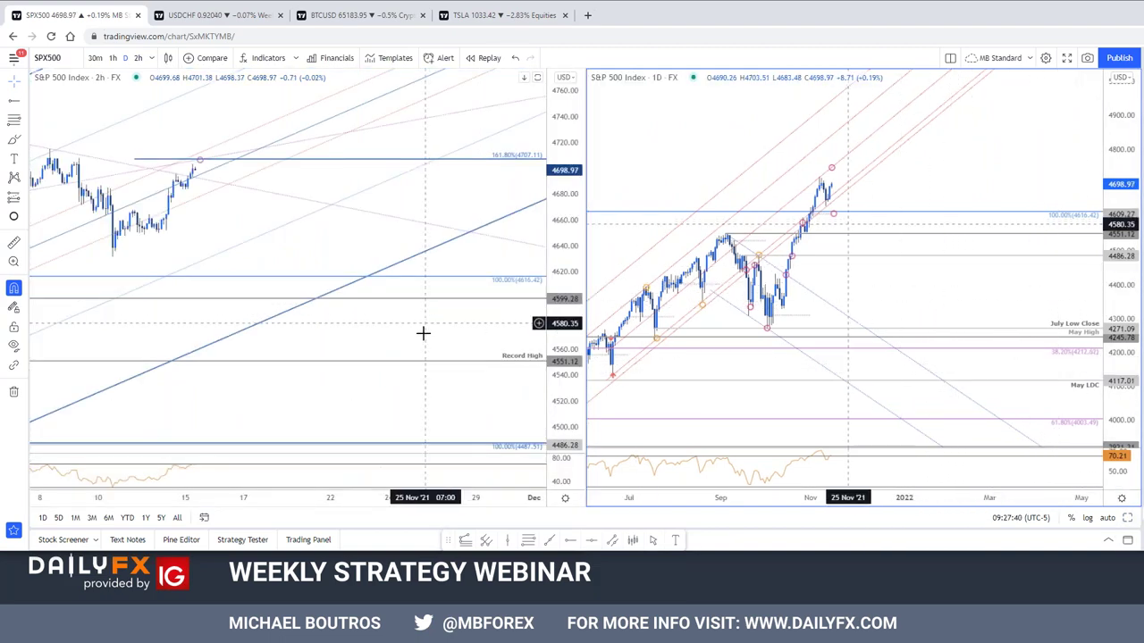
scroll(500, 355, left, 3)
scroll(1031, 268, left, 5)
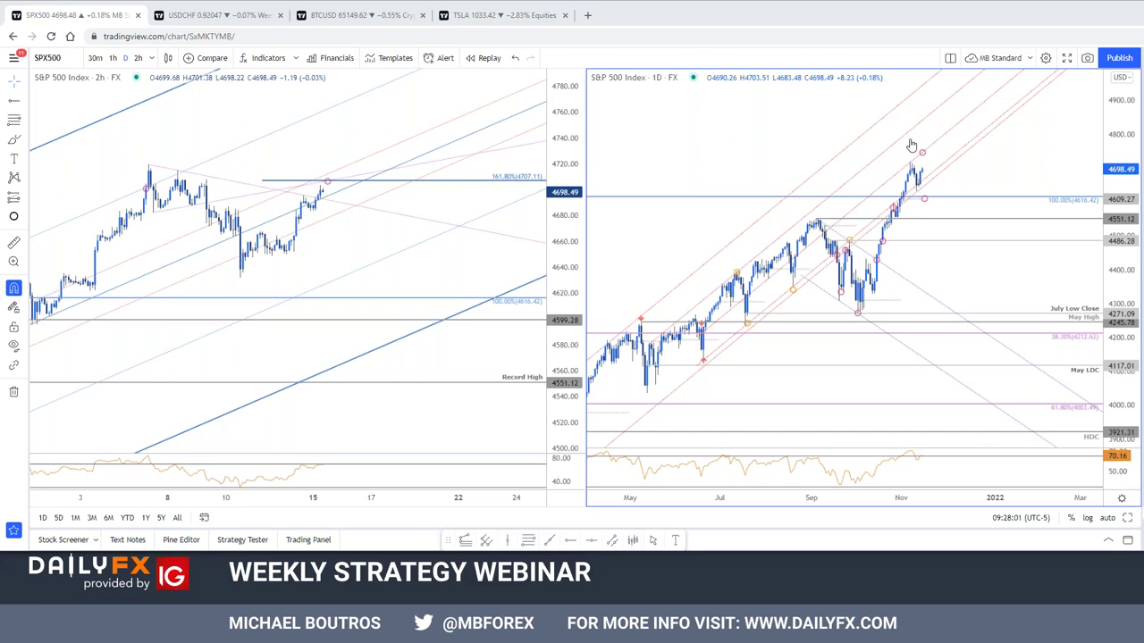
Load ETHUSD in place of the Bitcoin chart and frame the daily advance below the 100% extension at 4960.97.
click(358, 15)
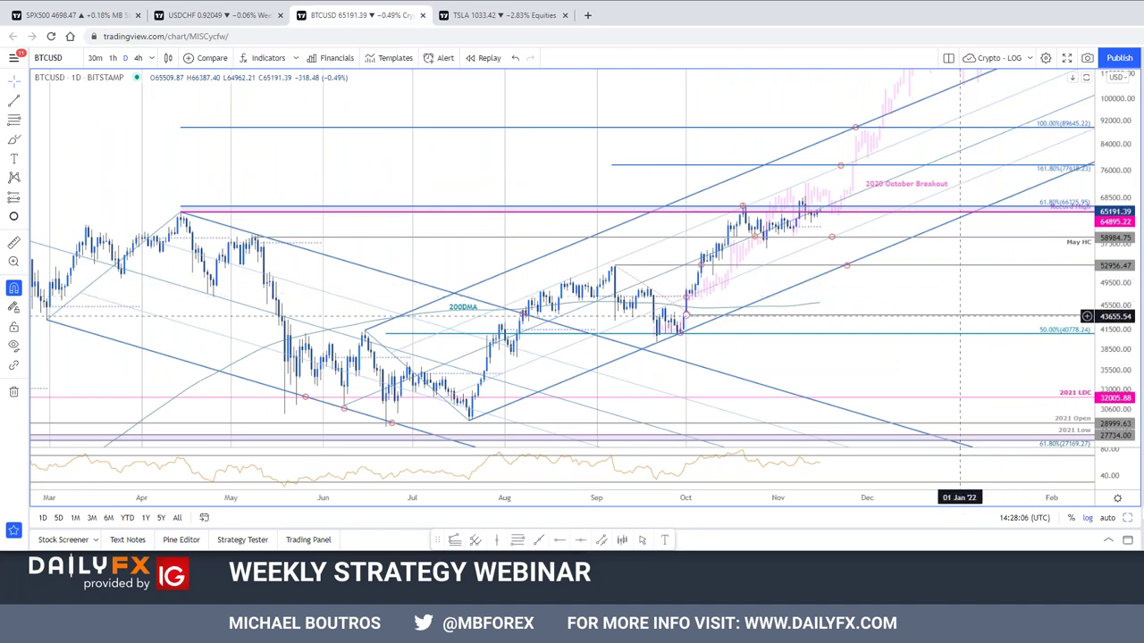
text(ETH)
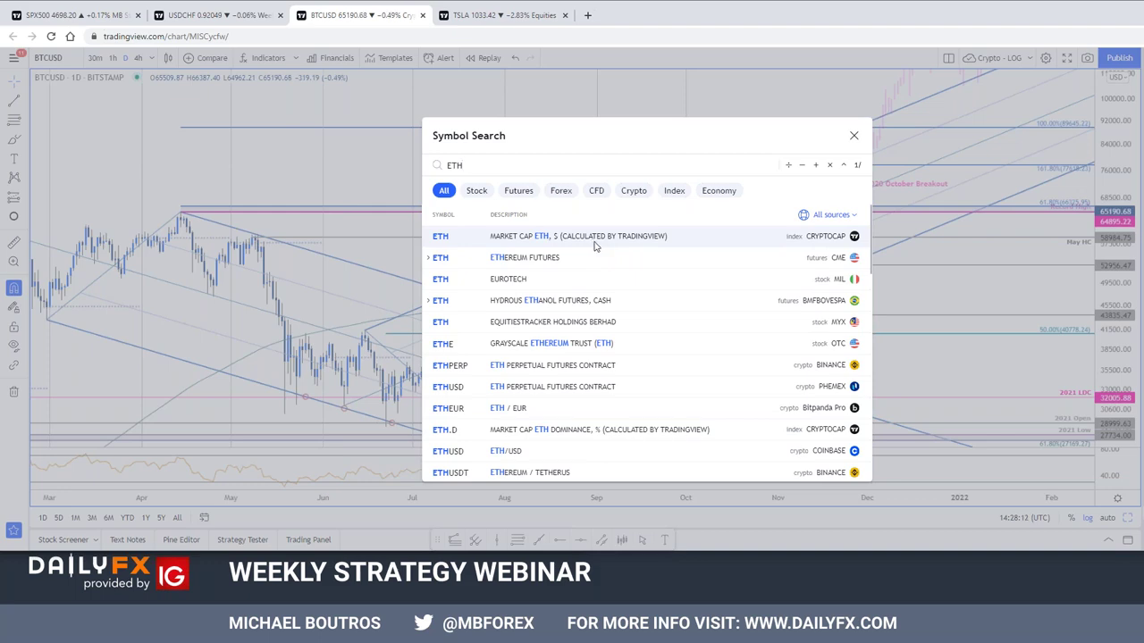
click(595, 245)
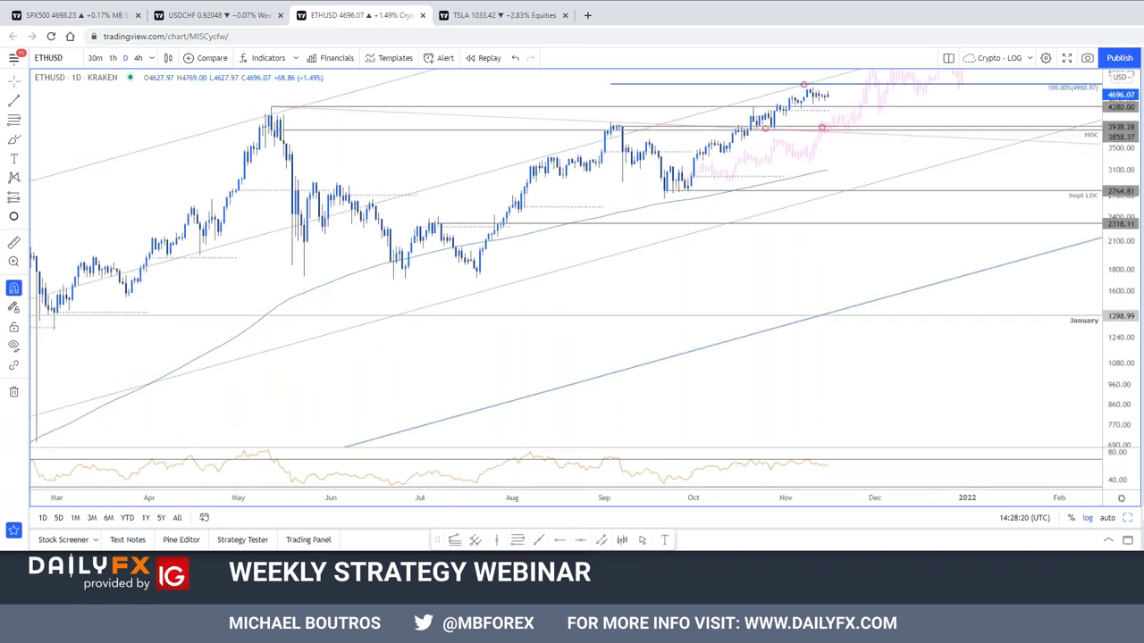
scroll(932, 197, down, 5)
drag(913, 285, 794, 301)
drag(1117, 340, 1117, 295)
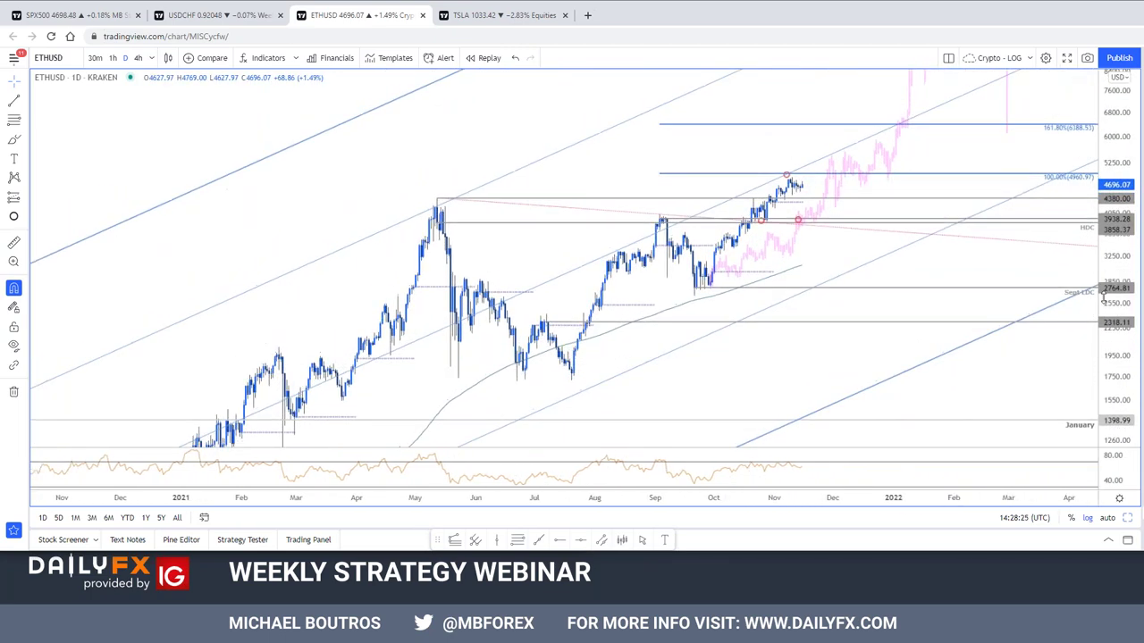
drag(799, 342, 669, 308)
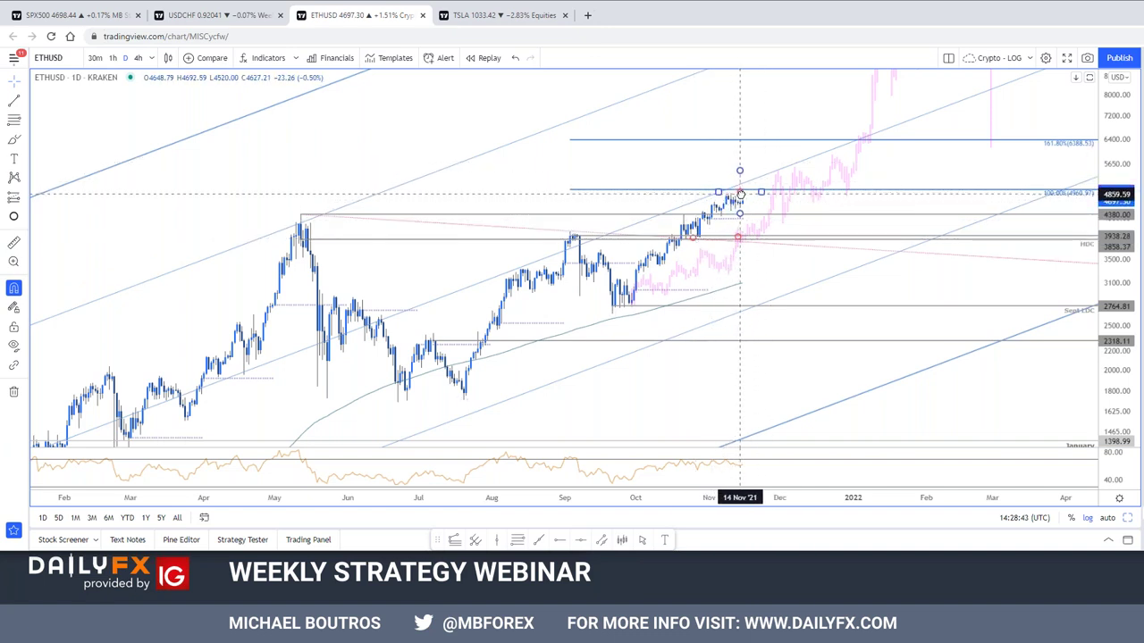
Move the lower circle marker on the ETHUSD breakout overlay to 23 November at 3896.68.
drag(891, 220, 879, 247)
scroll(878, 248, up, 3)
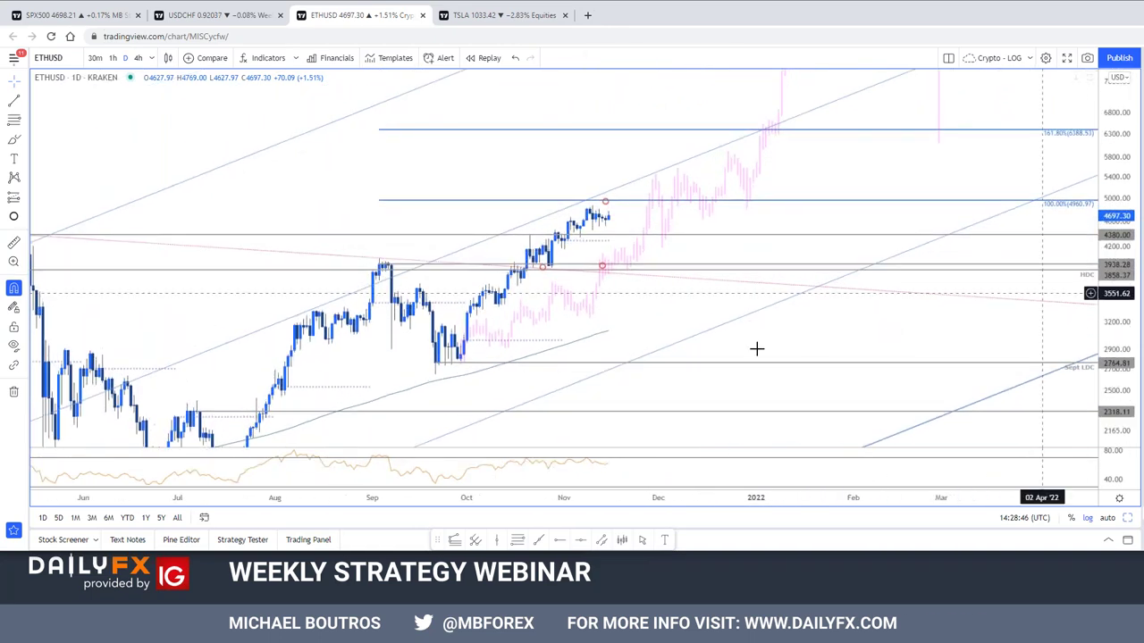
drag(637, 322, 720, 248)
scroll(720, 248, down, 1)
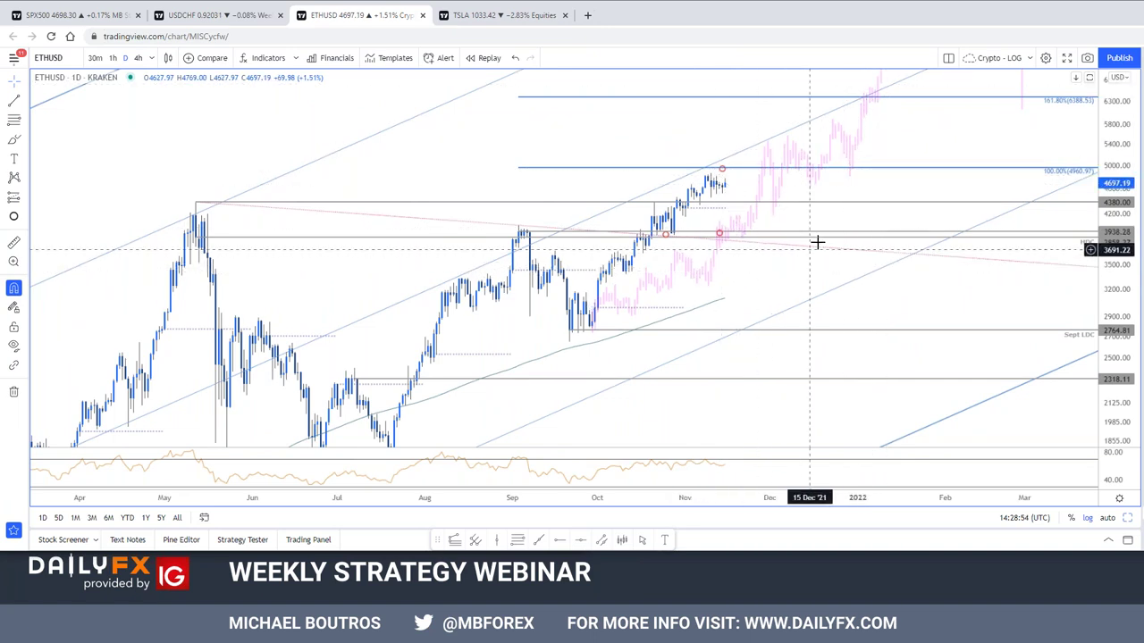
drag(723, 235, 747, 234)
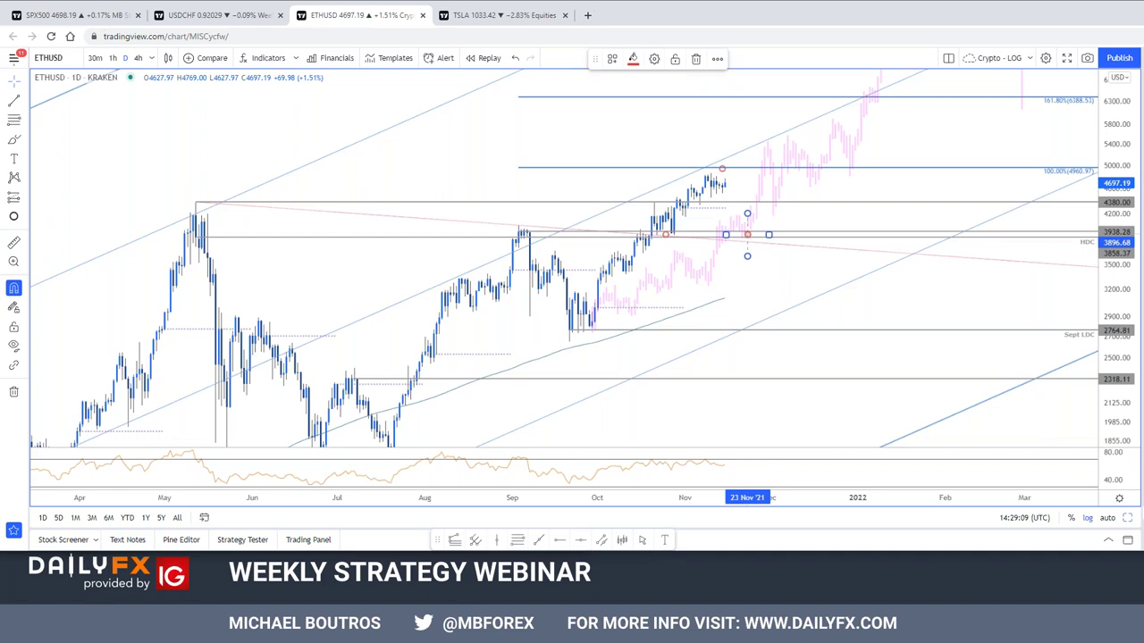
Switch from weekly USDCHF to weekly NZDUSD and examine price against the ascending pitchfork, 2021 Open and 2019 High levels.
click(192, 15)
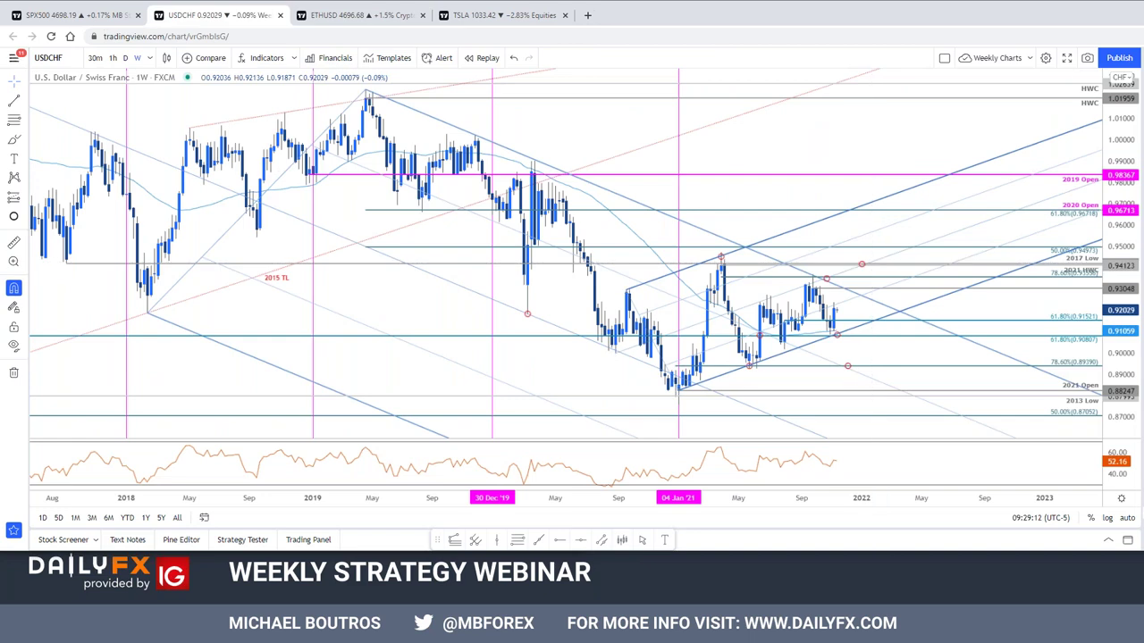
key(space)
key(space)
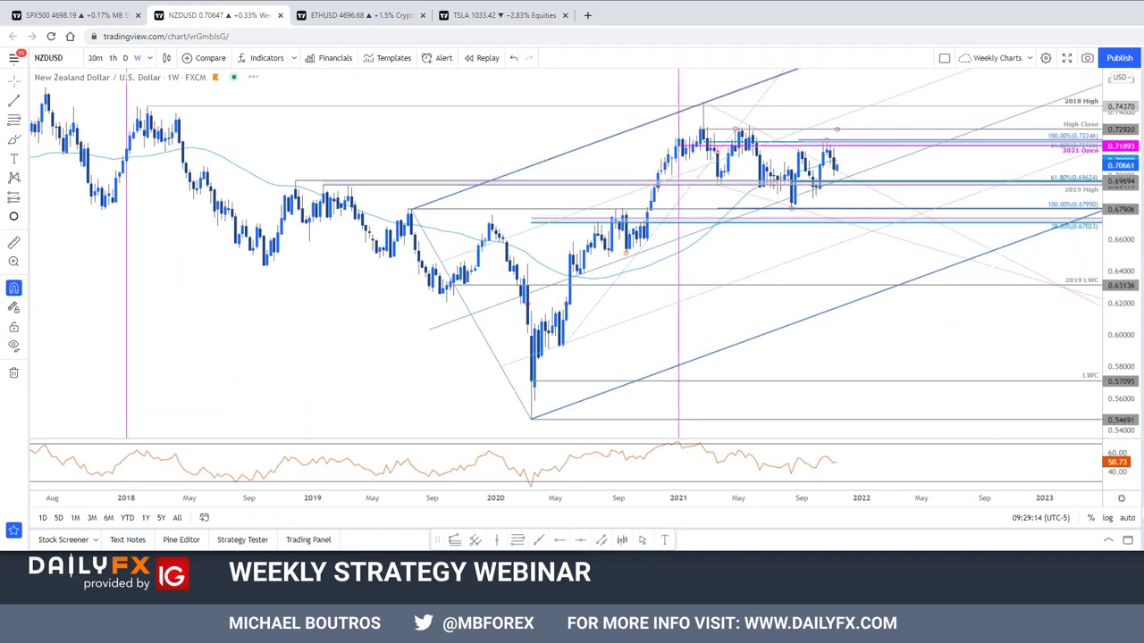
scroll(930, 188, up, 2)
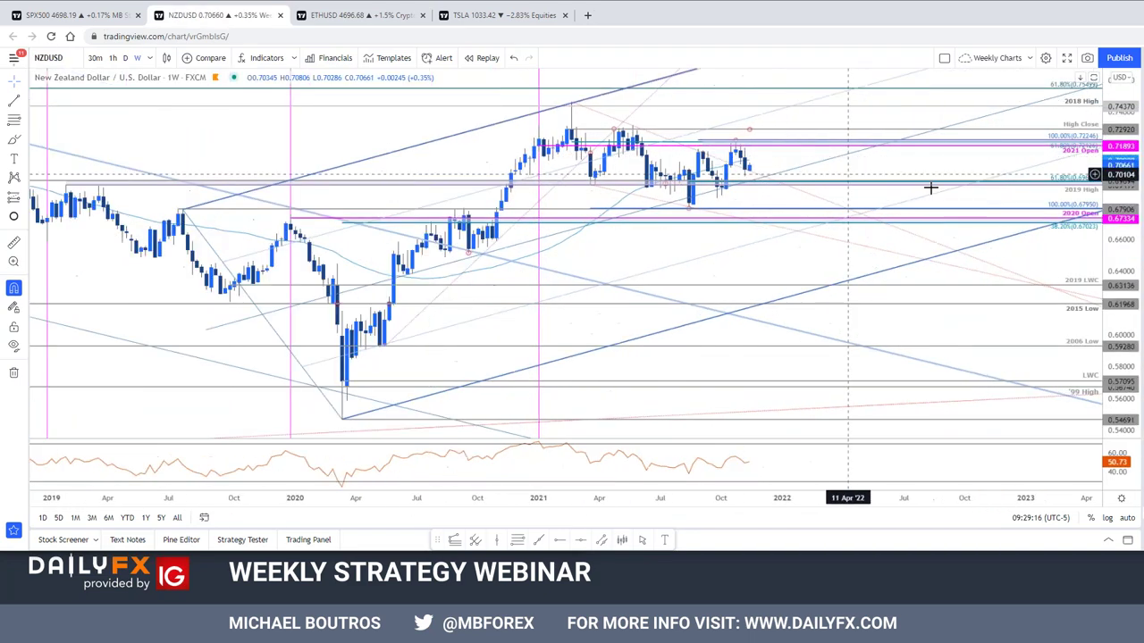
drag(931, 188, 861, 212)
scroll(849, 209, down, 2)
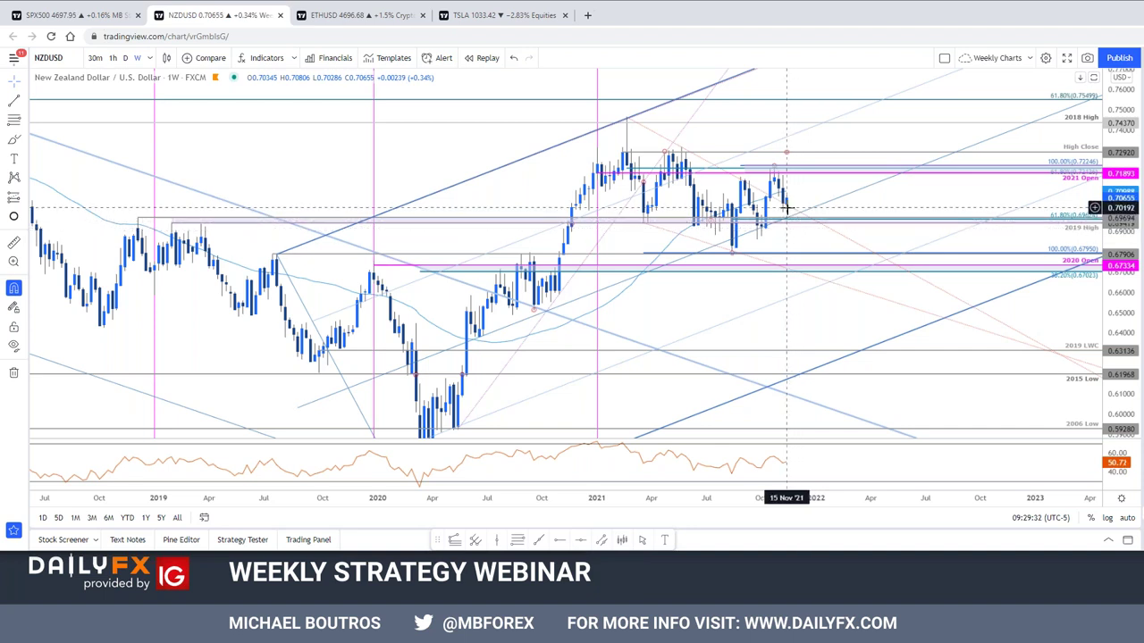
scroll(843, 206, down, 3)
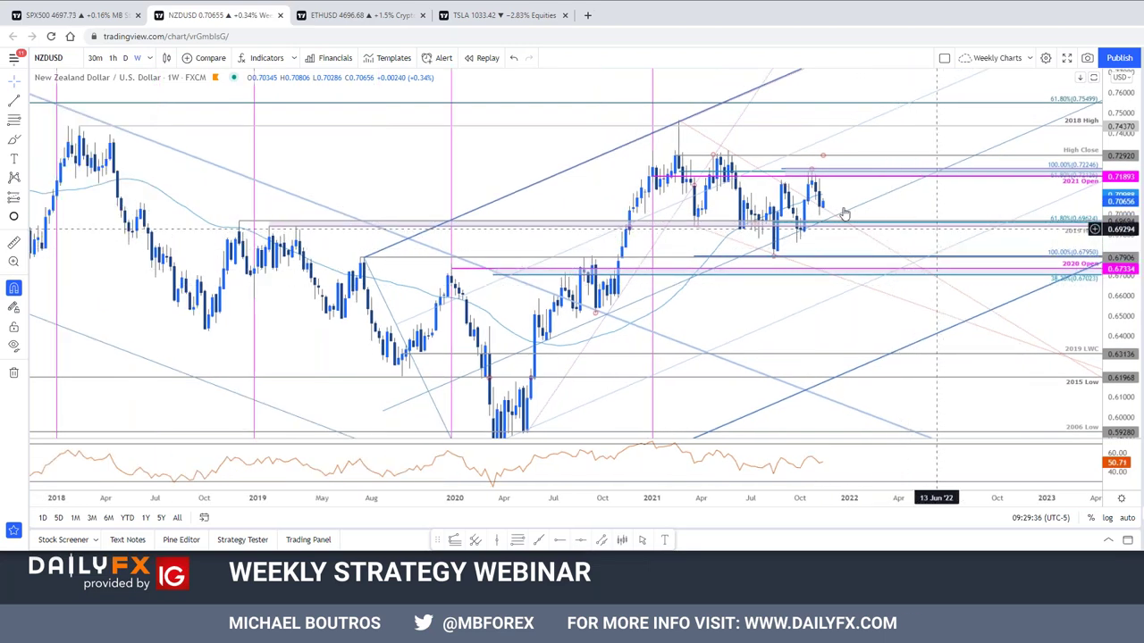
Load NZDUSD in the split two-hour and daily layout and examine price between the 61.8% level at 0.69970 and the 2021 Open.
click(95, 18)
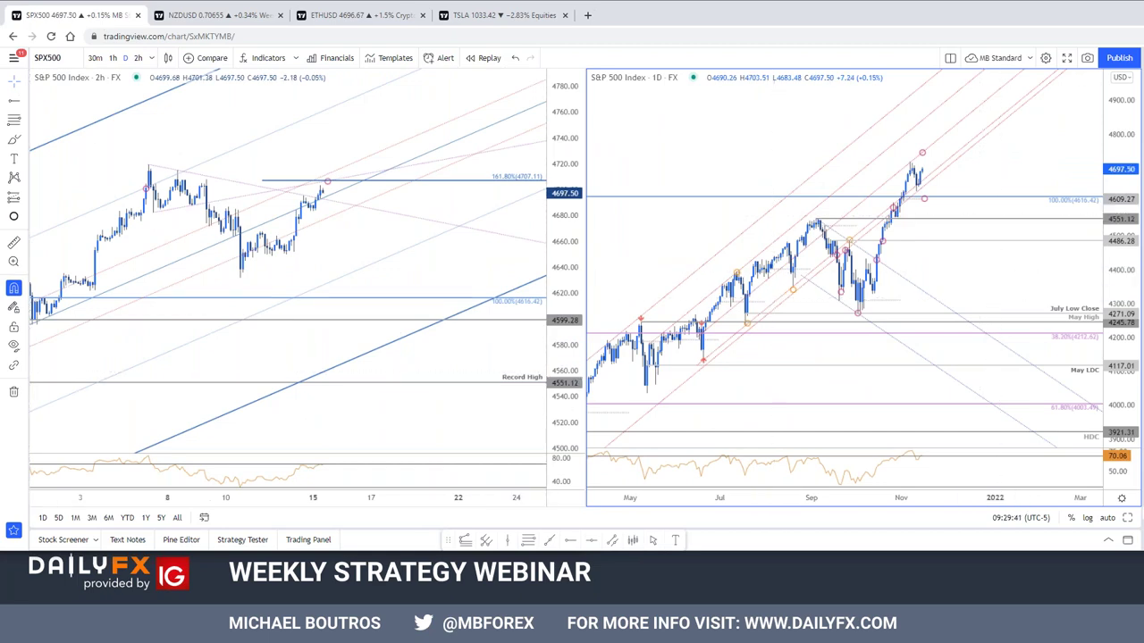
key(Down)
key(Down)
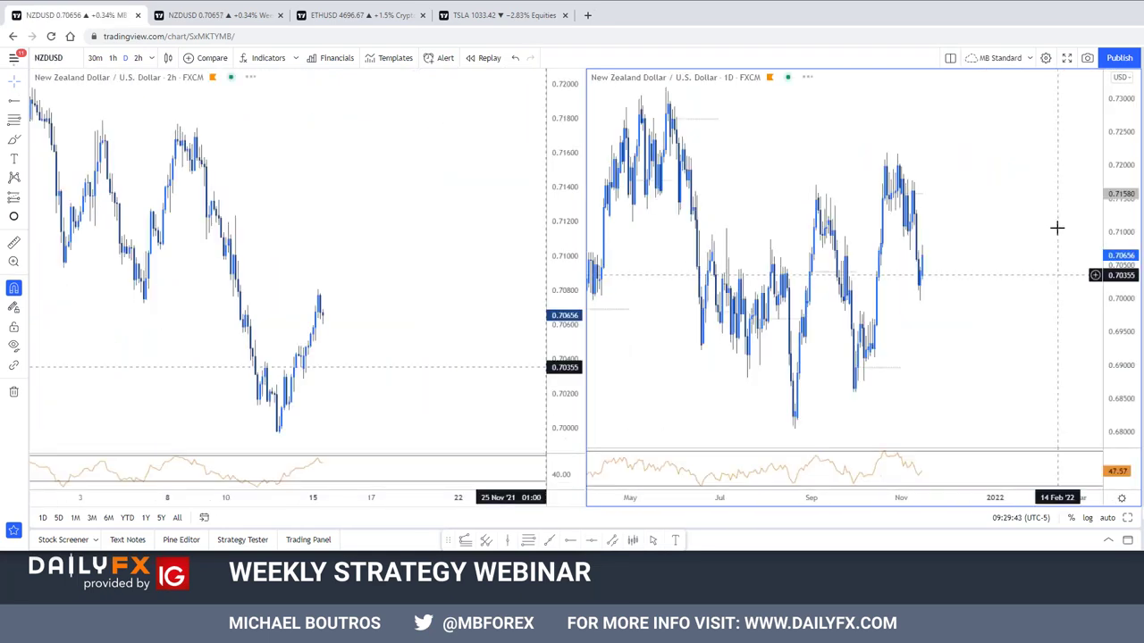
scroll(932, 324, up, 2)
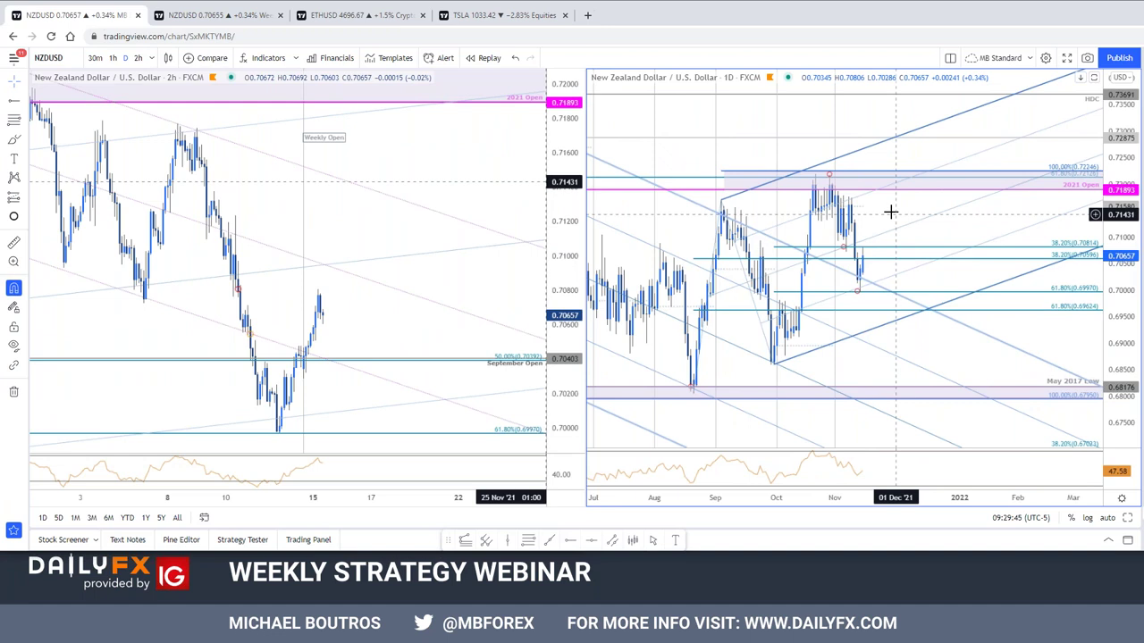
scroll(950, 301, up, 2)
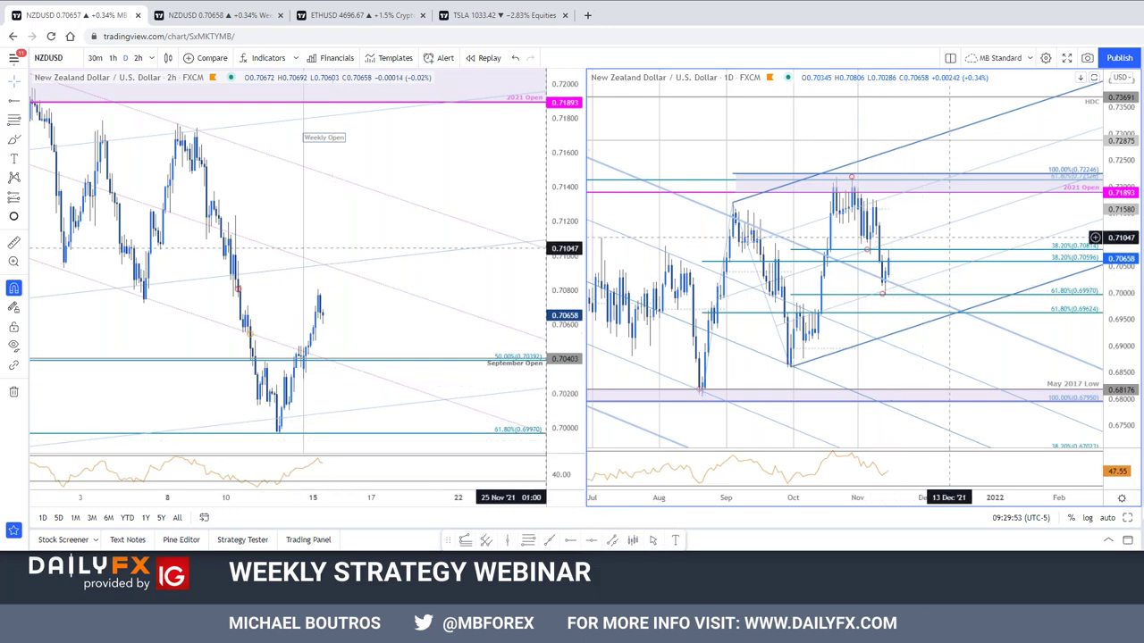
scroll(964, 236, up, 2)
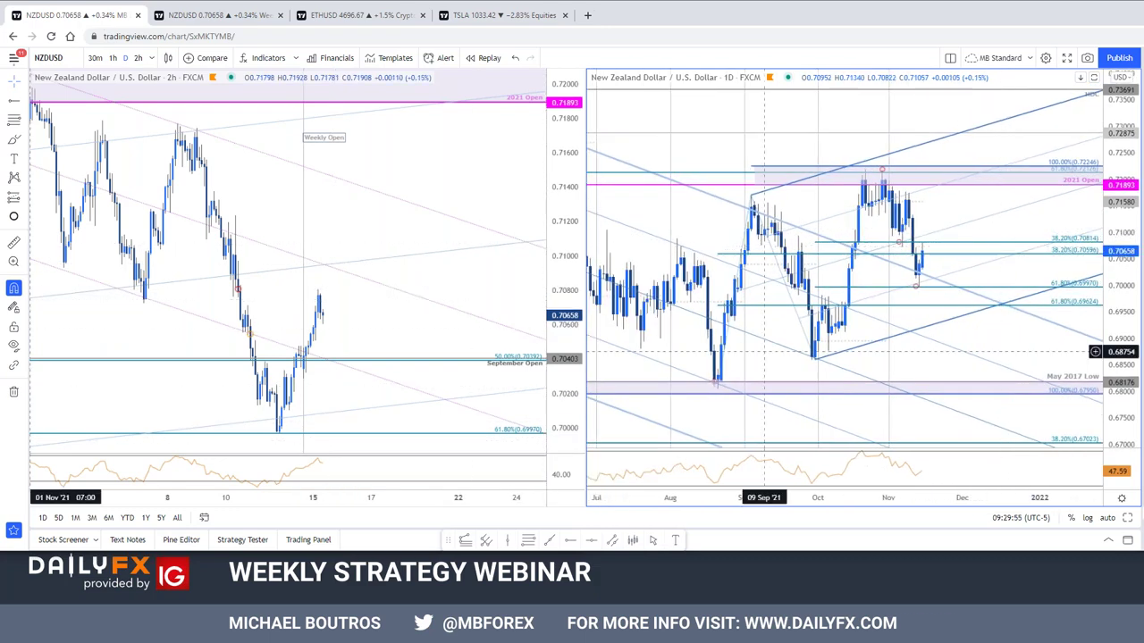
scroll(447, 332, down, 3)
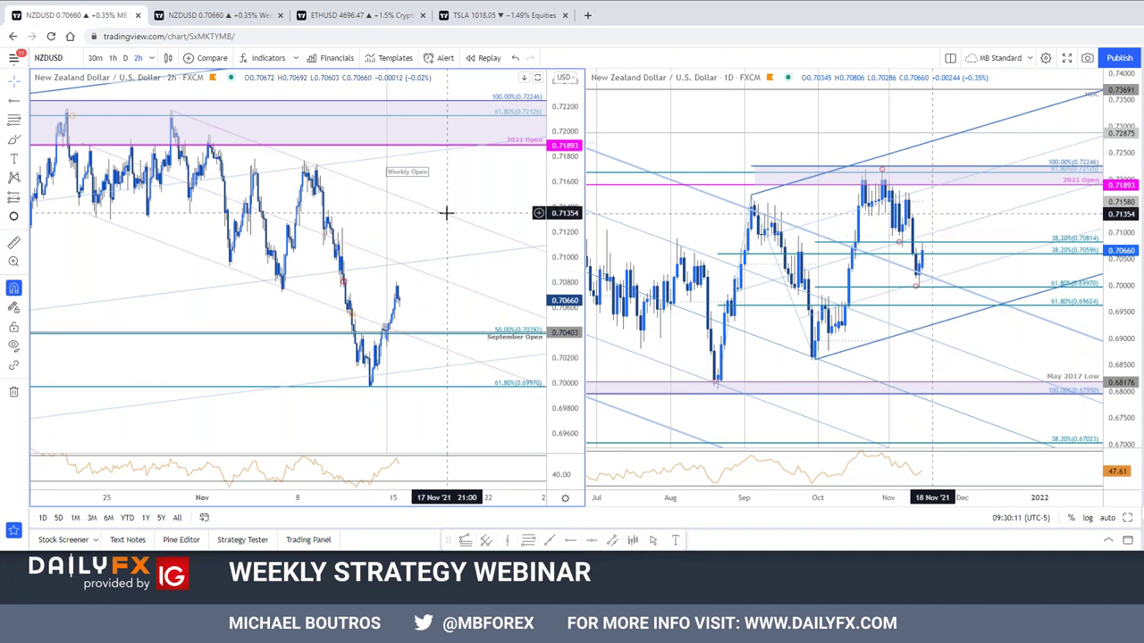
scroll(399, 242, up, 3)
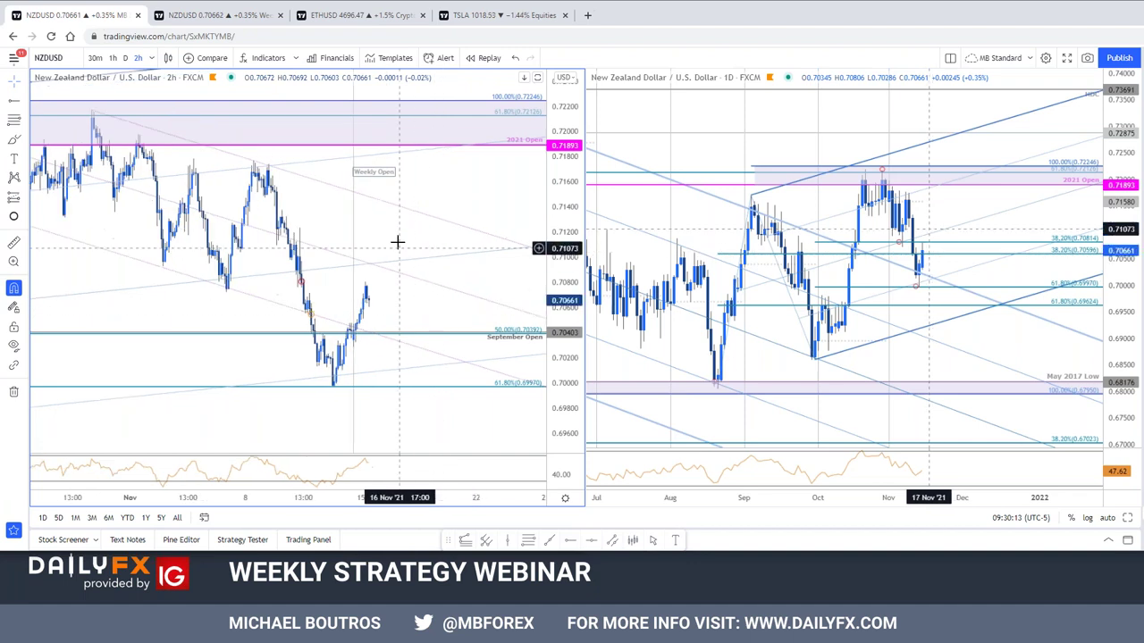